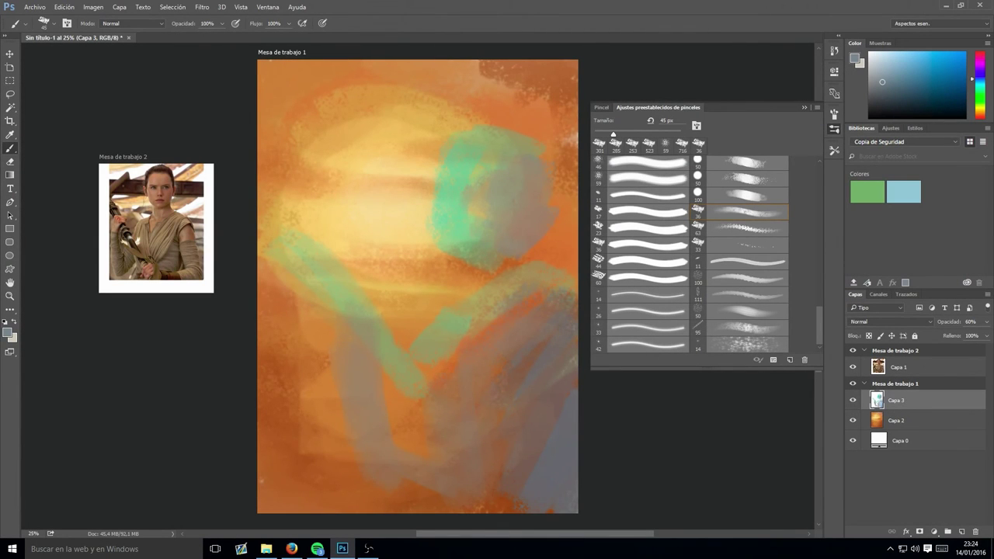
- Sketch the head, neck, shoulders and raised arm outlines in dark green
left_click(455, 250, "alt")
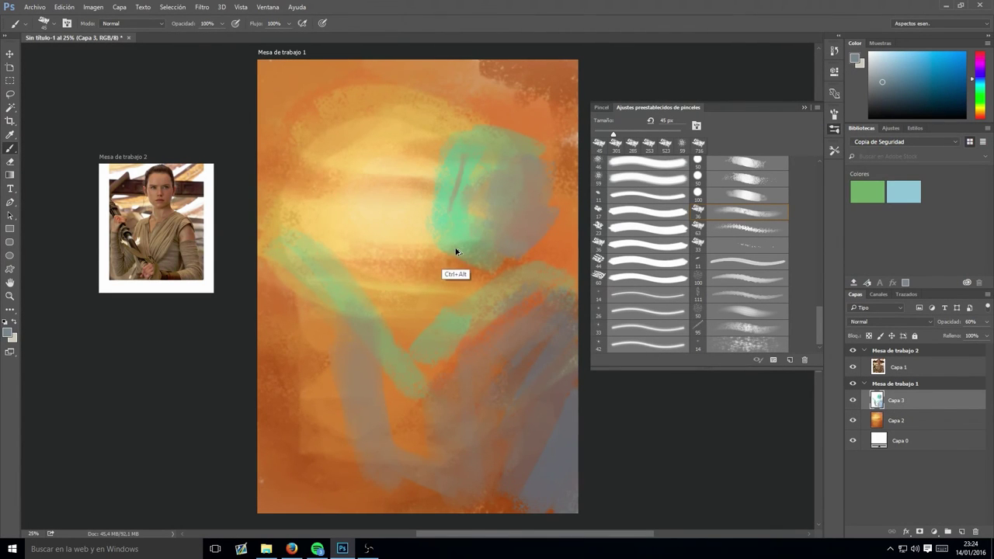
left_click_drag(448, 156, 435, 233)
mouse_move(528, 144)
left_mouse_down()
mouse_move(536, 260)
mouse_move(408, 333)
mouse_move(392, 397)
left_mouse_up()
mouse_move(307, 237)
left_mouse_down()
mouse_move(361, 268)
mouse_move(342, 504)
left_mouse_up()
left_click_drag(445, 510, 525, 502)
- Add eye, mouth, hair, torso and arm lines to the green sketch
left_click_drag(449, 189, 475, 185)
left_click_drag(480, 183, 505, 176)
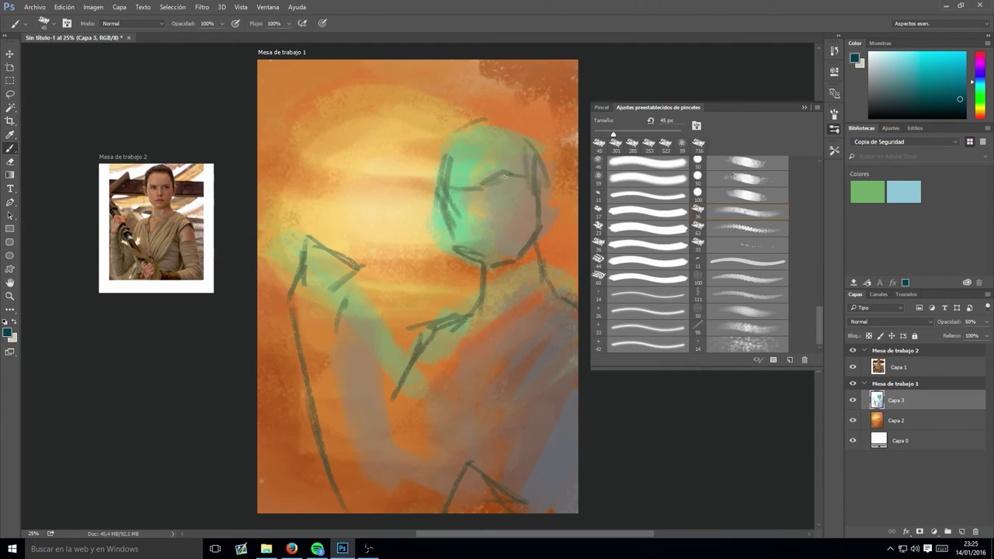
left_click_drag(507, 236, 475, 241)
left_click_drag(435, 147, 431, 200)
left_click_drag(575, 295, 404, 442)
left_click_drag(428, 354, 435, 455)
left_click_drag(260, 195, 291, 256)
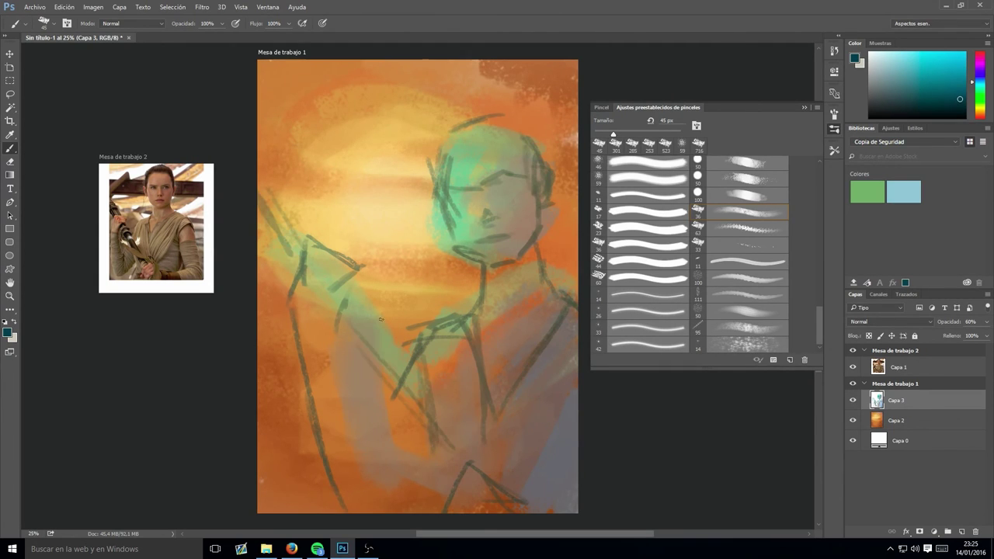
left_click_drag(423, 470, 396, 483)
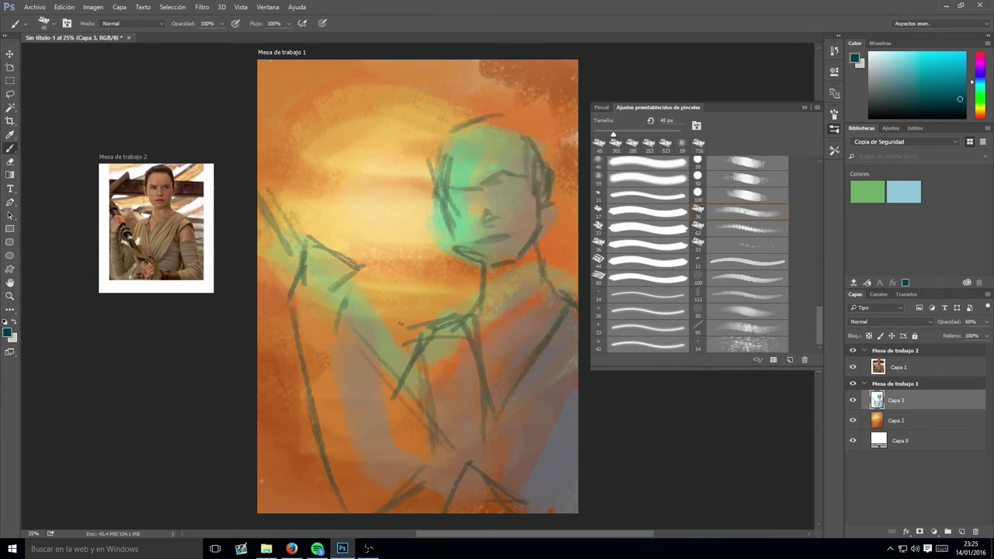
scroll(401, 324, "up", 3)
scroll(455, 415, "down", 2)
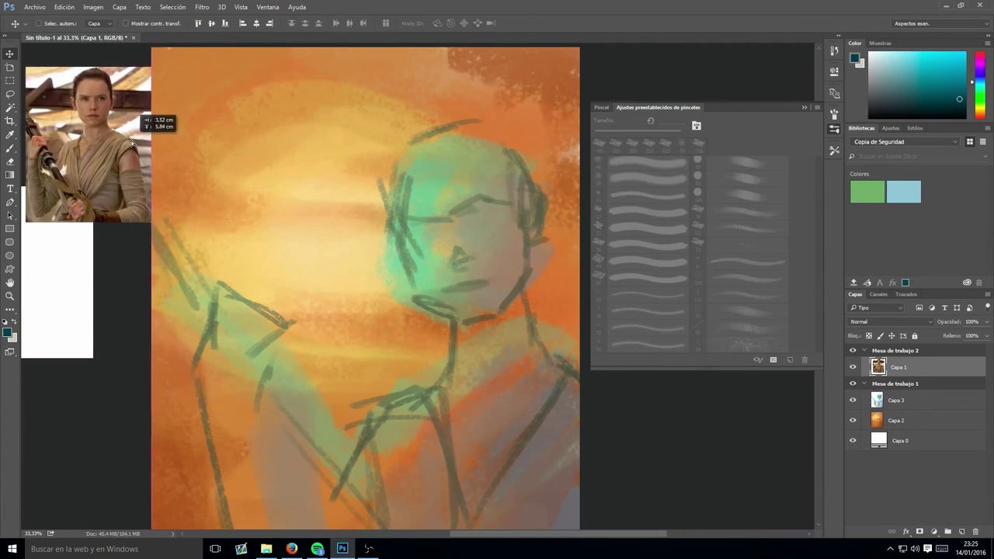
- Place the reference photo on Artboard 1 and sketch both eyes, the face side and jaw
left_click_drag(51, 265, 298, 182)
scroll(531, 160, "up", 1)
left_click_drag(482, 223, 435, 218)
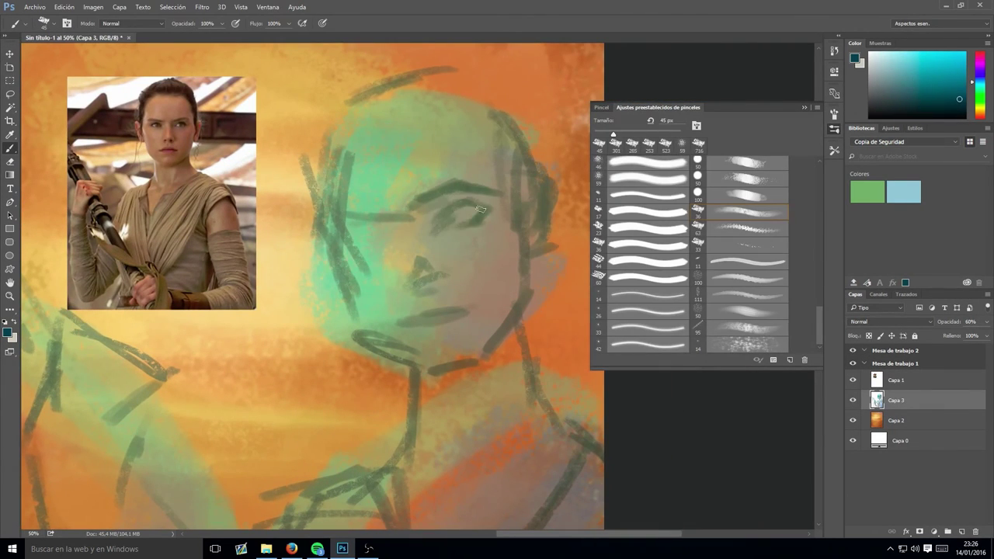
left_click_drag(346, 233, 404, 248)
left_click_drag(320, 218, 365, 323)
left_click_drag(342, 279, 417, 319)
- Erase touch-ups, darken the chin, lighten the brow area and paint teal on the left cheek
key("e")
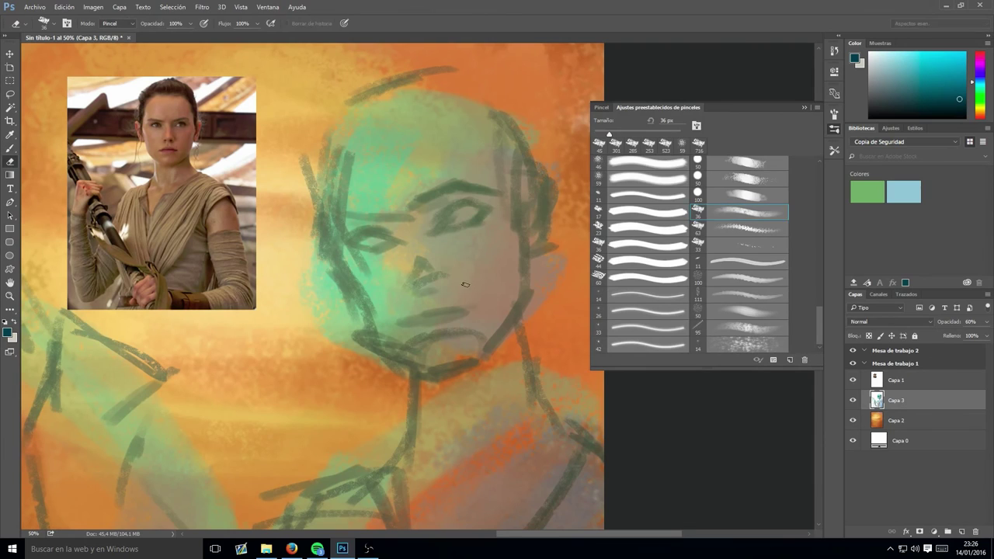
key("b")
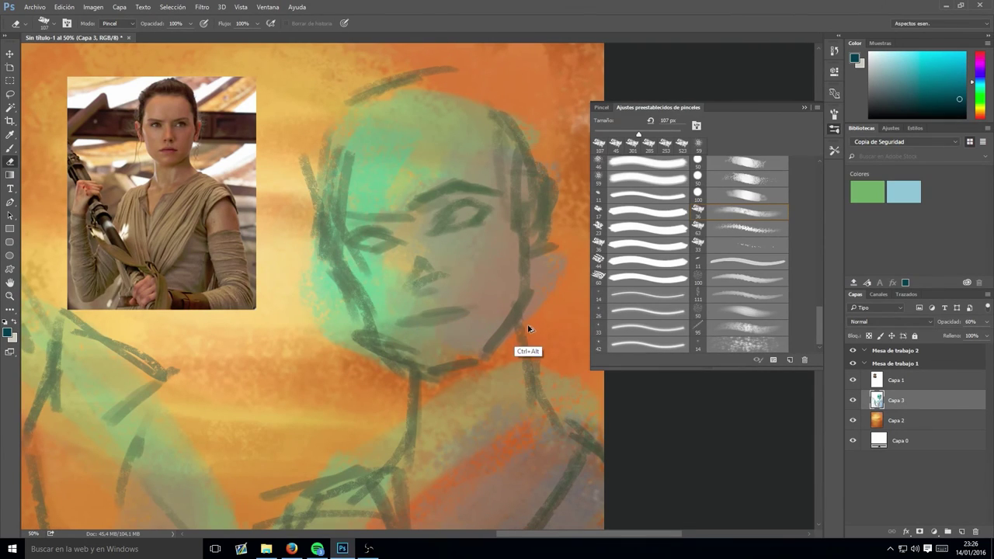
left_click_drag(480, 359, 429, 371)
left_click(481, 330, "alt")
left_click(456, 327, "alt")
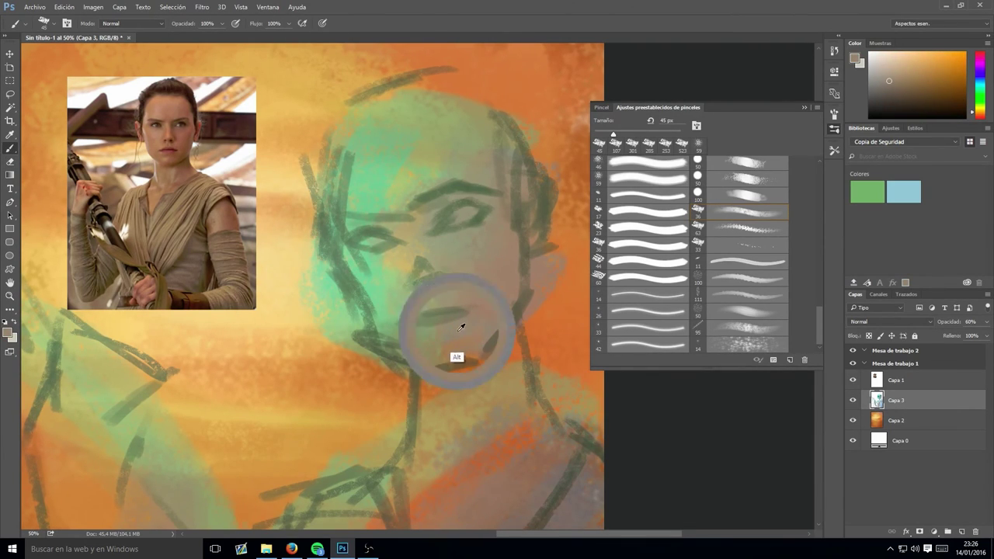
left_click(408, 227, "alt")
left_click_drag(419, 194, 473, 171)
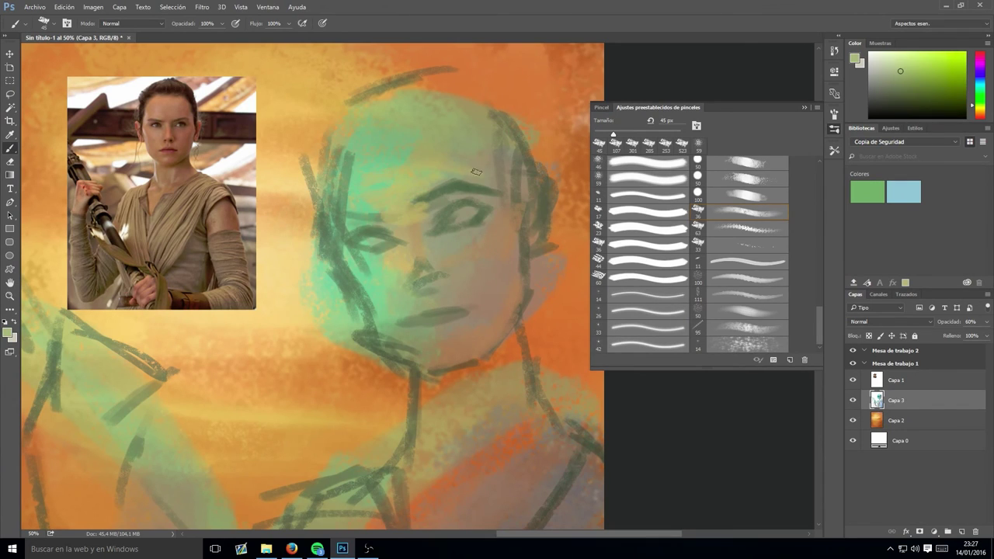
left_click(349, 262, "alt")
left_click_drag(348, 262, 377, 279)
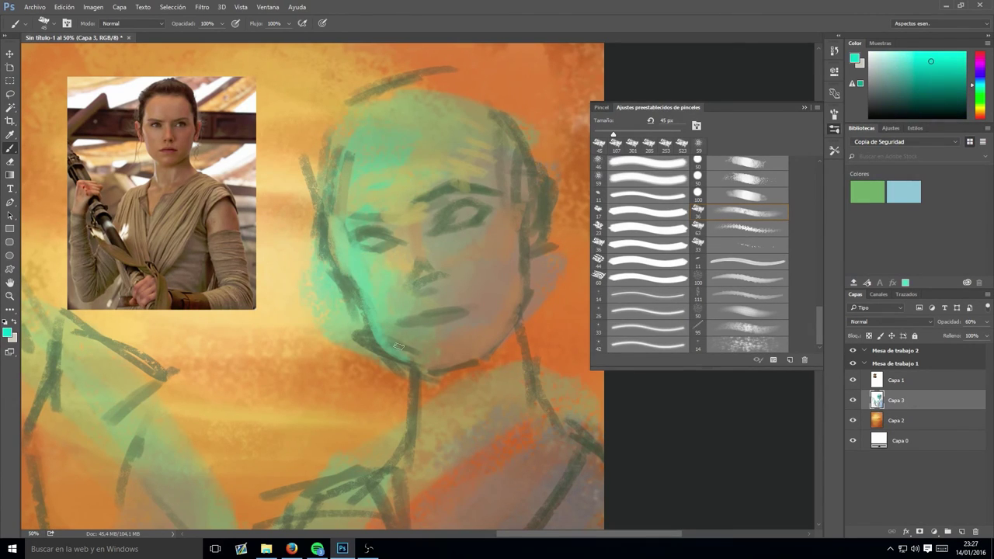
- Set the Eyedropper to 11 x 11 average sampling from all layers
left_click(516, 233, "alt")
left_click(10, 134)
left_click(257, 23)
left_click(222, 43)
left_click(117, 23)
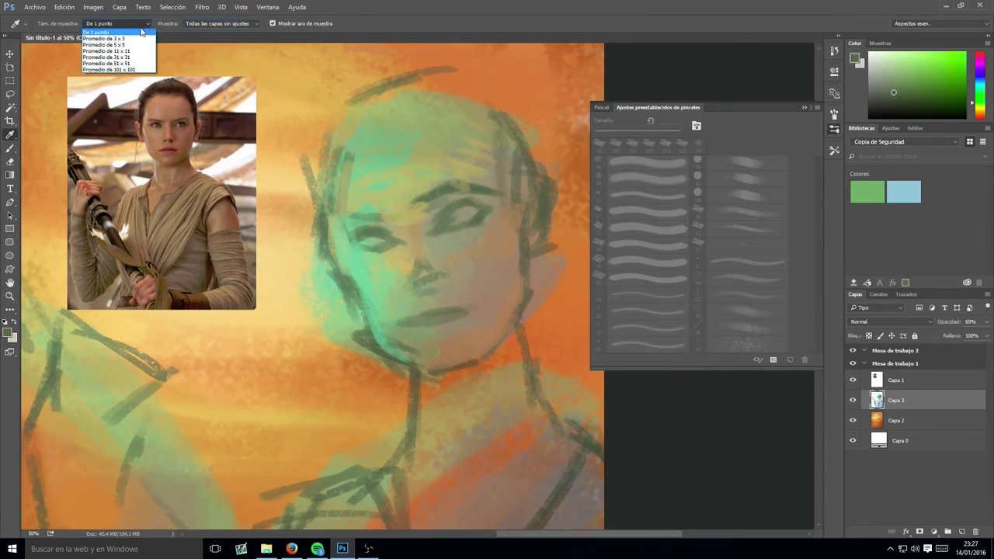
left_click(116, 53)
left_click(433, 232)
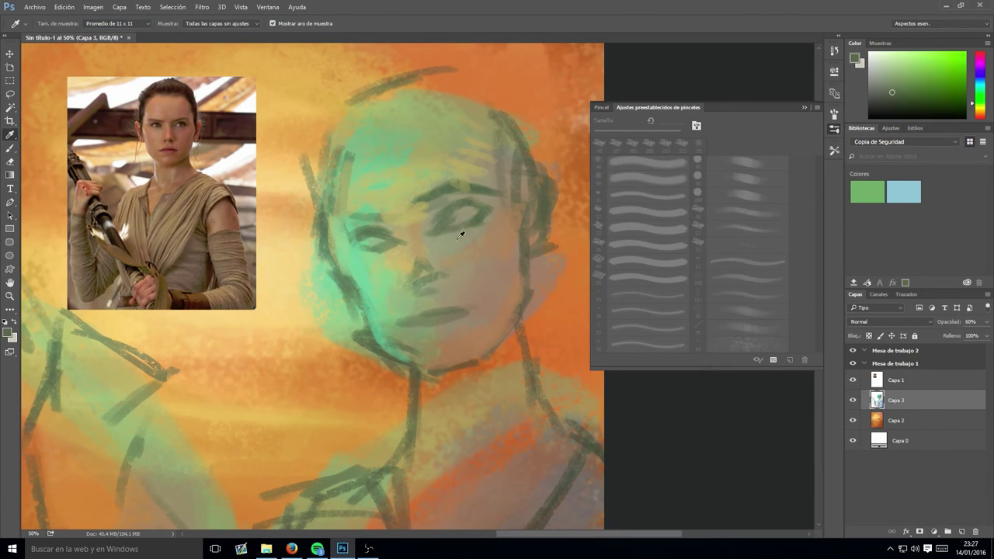
key("b")
- On a new layer, Capa 4, paint saturated teal over the eye
left_click(981, 83)
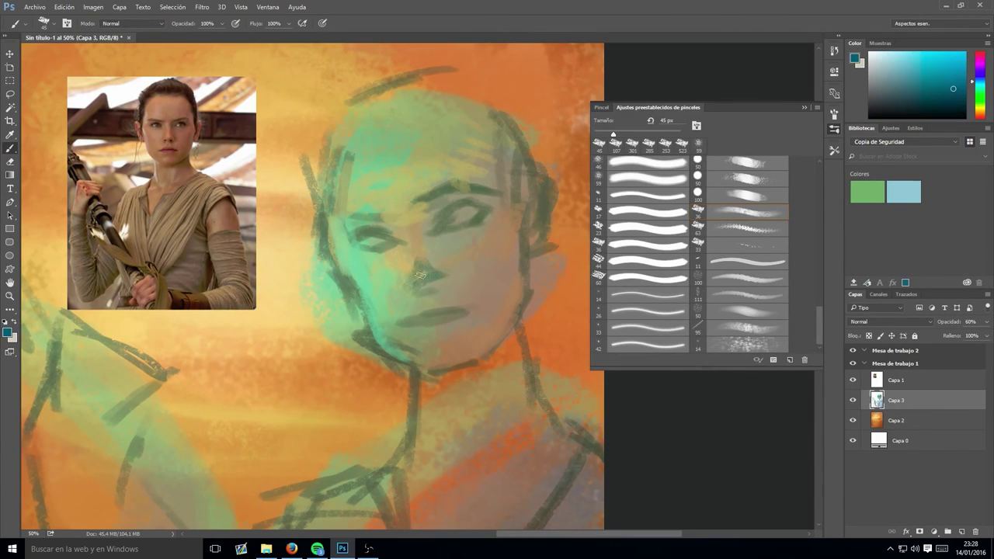
key("ctrl+shift+alt+n")
mouse_move(434, 227)
left_mouse_down()
mouse_move(482, 206)
mouse_move(453, 181)
left_mouse_up()
- In grey-blue, redraw the eyebrow, eye outline, nose and jawline
left_click(544, 236, "alt")
mouse_move(374, 233)
left_mouse_down()
mouse_move(411, 232)
mouse_move(388, 250)
left_mouse_up()
mouse_move(336, 222)
left_mouse_down()
mouse_move(396, 210)
mouse_move(359, 319)
left_mouse_up()
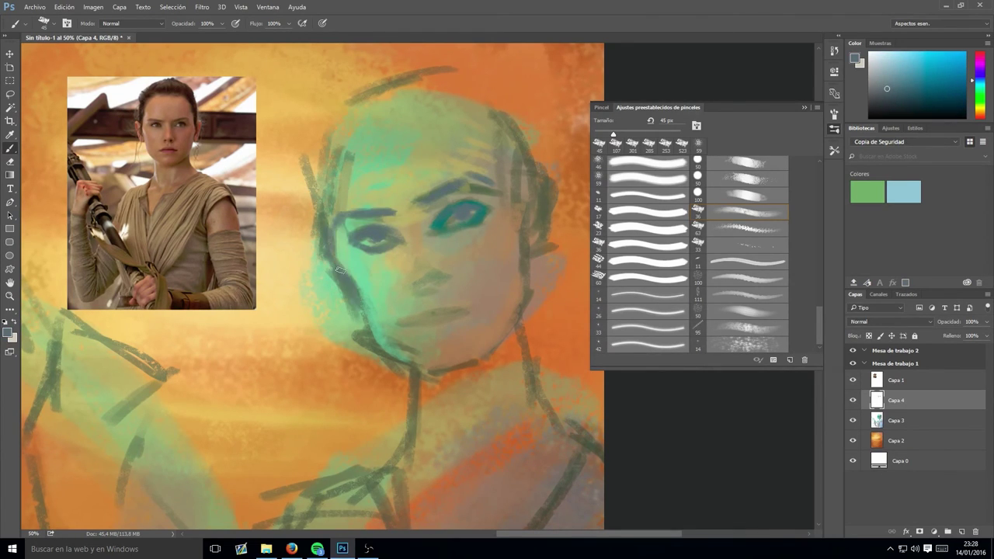
mouse_move(340, 270)
left_mouse_down()
mouse_move(519, 315)
mouse_move(522, 270)
left_mouse_up()
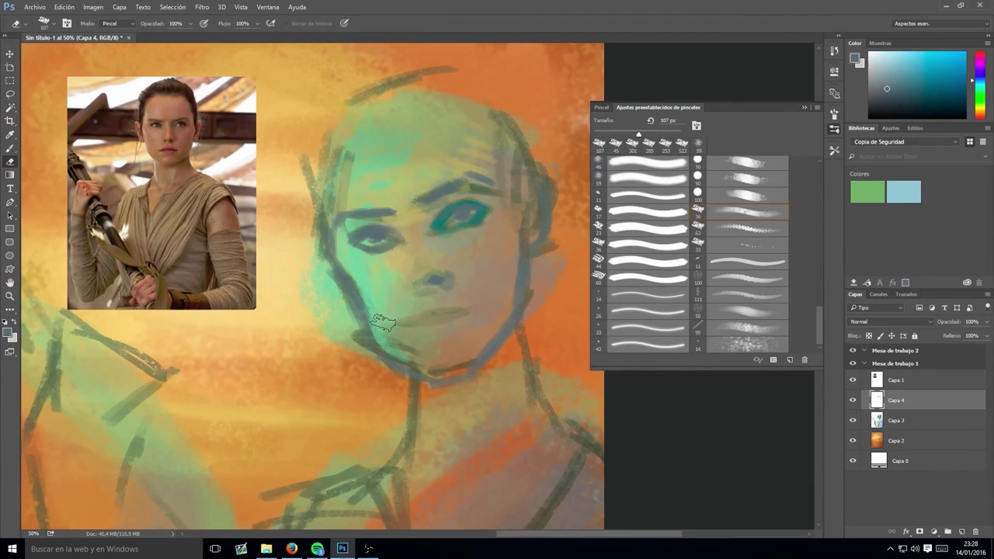
left_click_drag(420, 272, 404, 294)
left_click_drag(404, 233, 432, 277)
left_click_drag(418, 219, 422, 256)
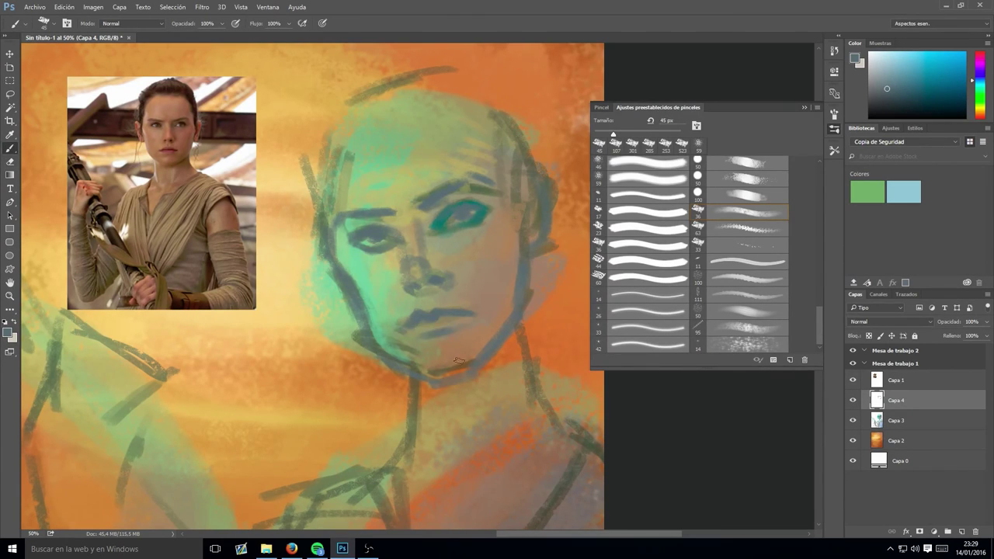
- Reinforce the chin and outline the head, forehead hairline and nose sides
left_click_drag(424, 373, 513, 340)
mouse_move(318, 227)
left_mouse_down()
mouse_move(337, 130)
mouse_move(535, 203)
left_mouse_up()
left_click_drag(544, 249, 553, 314)
left_click_drag(332, 268, 311, 140)
left_click_drag(309, 194, 544, 171)
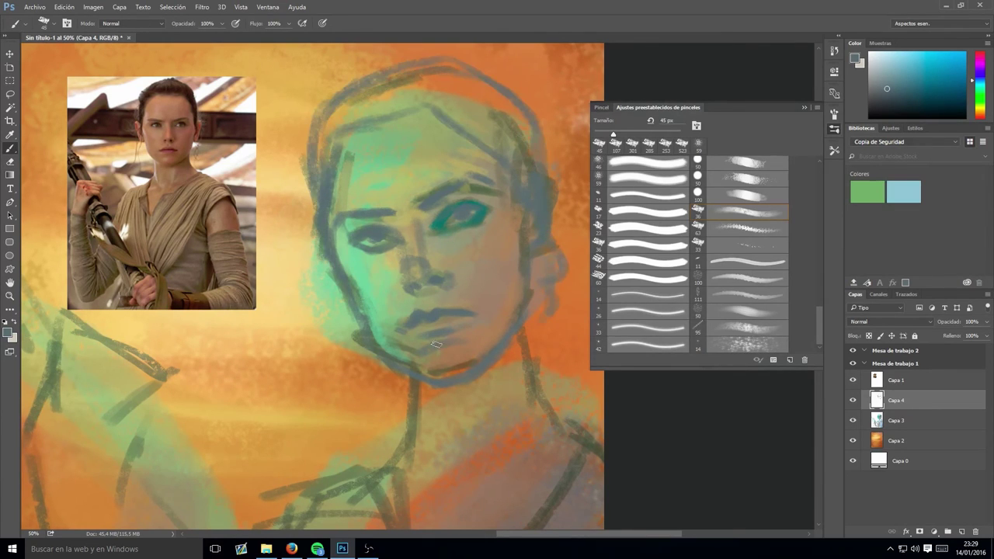
left_click_drag(407, 222, 415, 281)
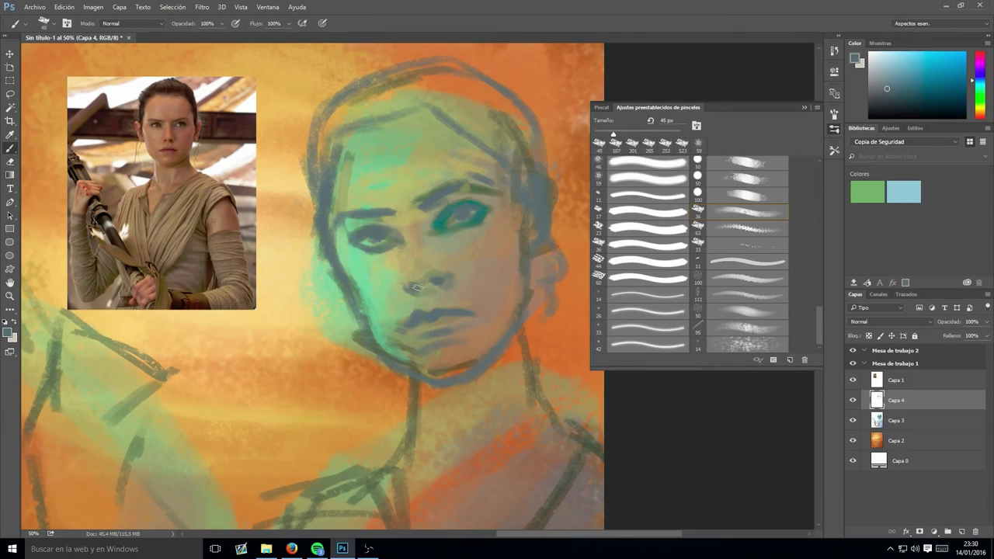
mouse_move(416, 218)
left_mouse_down()
mouse_move(435, 261)
mouse_move(423, 254)
left_mouse_up()
- Erase near the left eye, then paint the eyebrows and neck lines
key("e")
left_click_drag(435, 190, 460, 194)
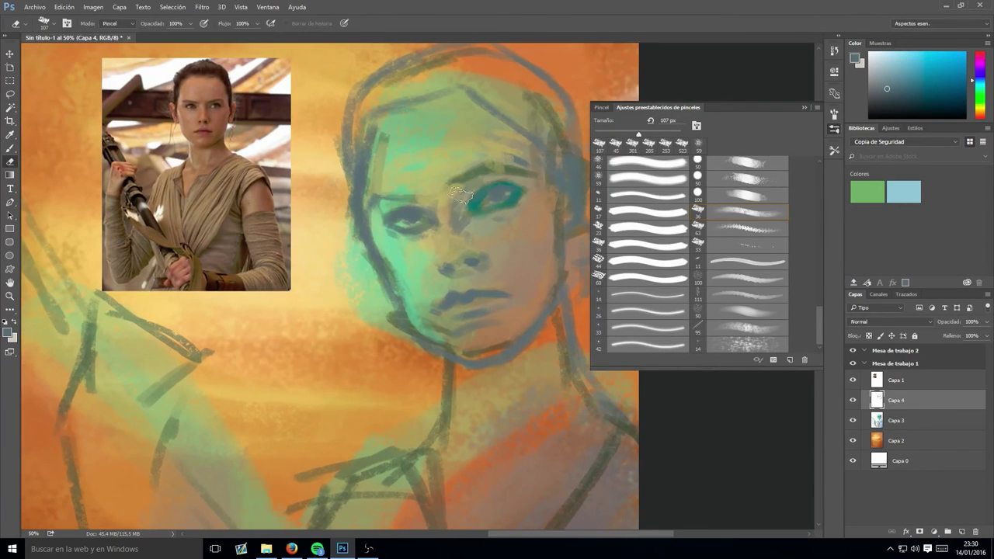
key("b")
mouse_move(379, 201)
left_mouse_down()
mouse_move(435, 196)
mouse_move(528, 163)
mouse_move(500, 108)
left_mouse_up()
left_click_drag(408, 299, 424, 423)
left_click_drag(428, 374, 437, 490)
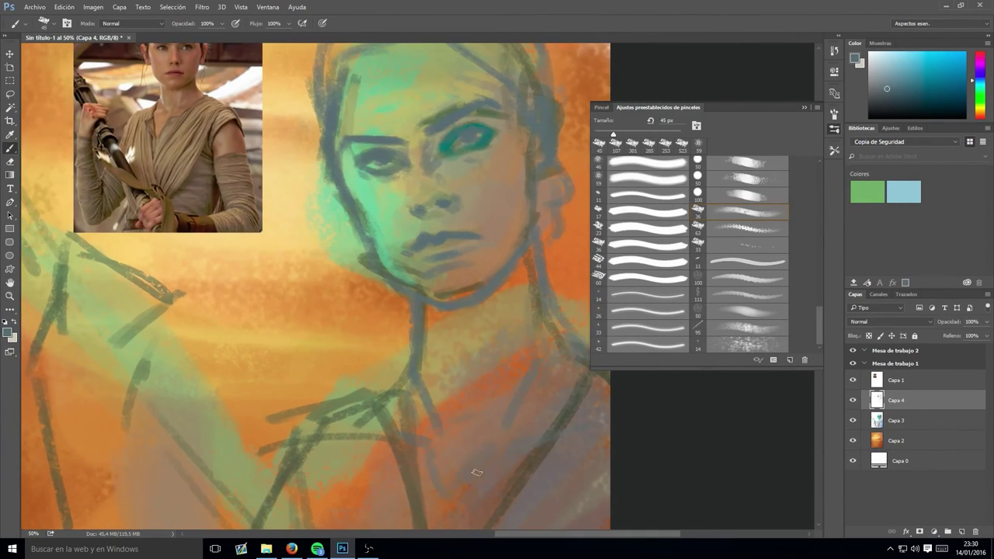
key("ctrl+minus")
key("ctrl+minus")
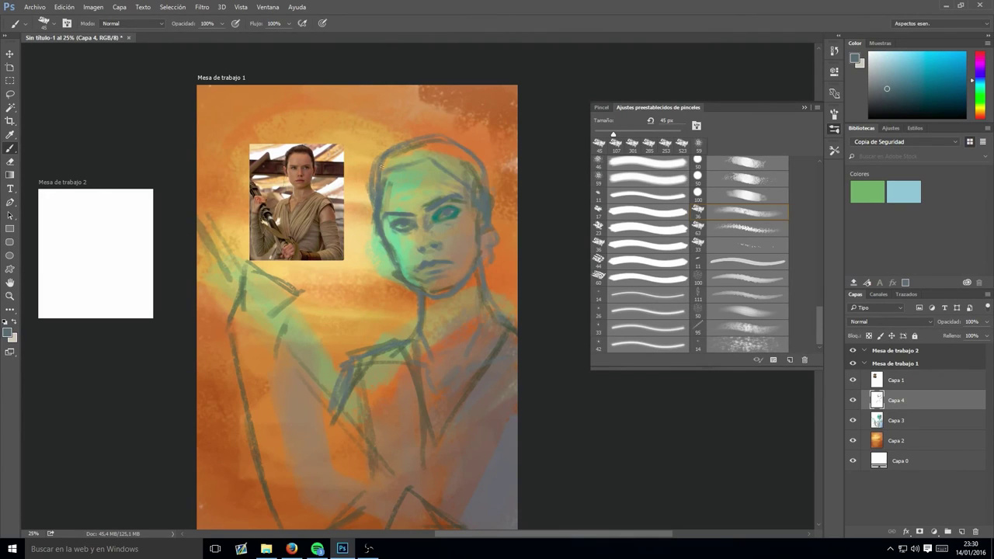
- Outline the hair on top of the head and the collar below the neck
left_click_drag(399, 163, 481, 174)
left_click_drag(425, 380, 397, 420)
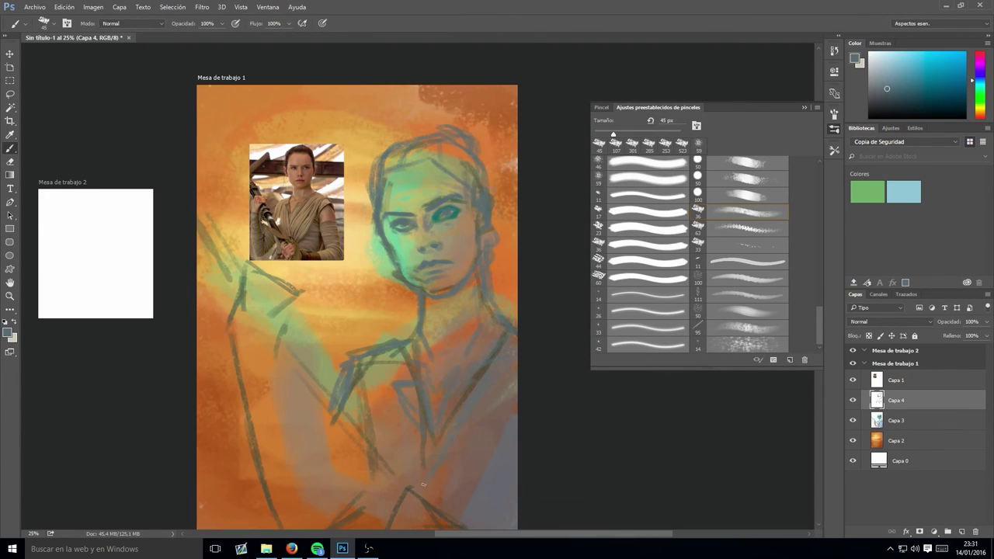
mouse_move(390, 369)
left_mouse_down()
mouse_move(396, 420)
mouse_move(354, 412)
left_mouse_up()
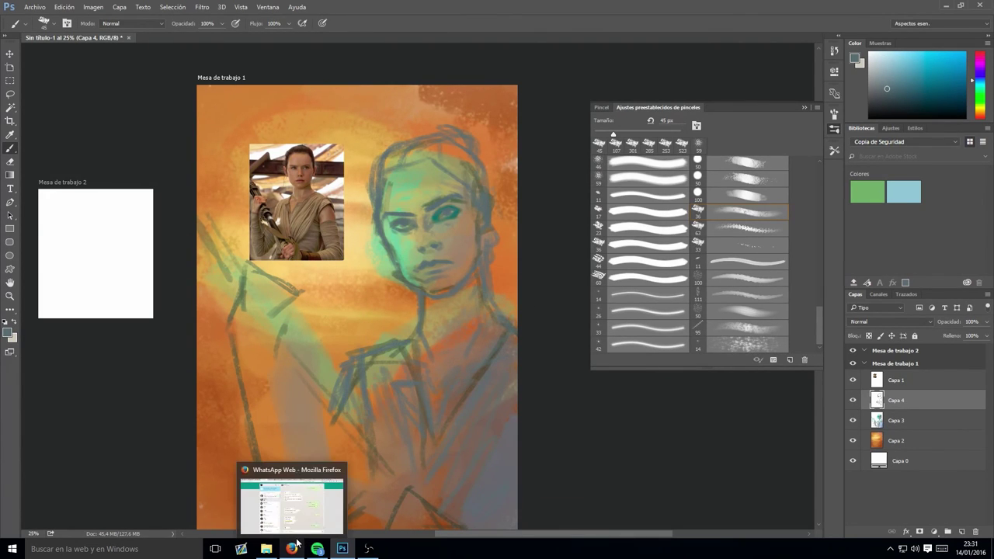
left_click_drag(449, 238, 446, 213)
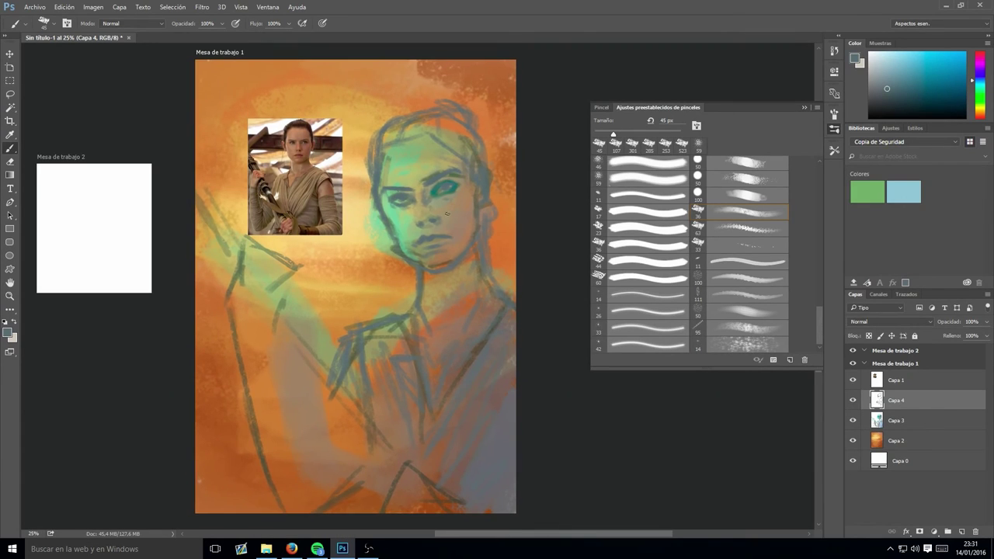
- Sketch the raised arm, hand and elbow-to-shoulder lines in blue-grey
mouse_move(255, 265)
left_mouse_down()
mouse_move(295, 270)
mouse_move(256, 332)
left_mouse_up()
left_click_drag(222, 249, 218, 345)
left_click_drag(241, 314, 289, 450)
left_click_drag(237, 240, 218, 285)
mouse_move(264, 310)
left_mouse_down()
mouse_move(299, 342)
mouse_move(350, 462)
left_mouse_up()
left_click_drag(240, 221, 208, 244)
left_click_drag(198, 264, 233, 188)
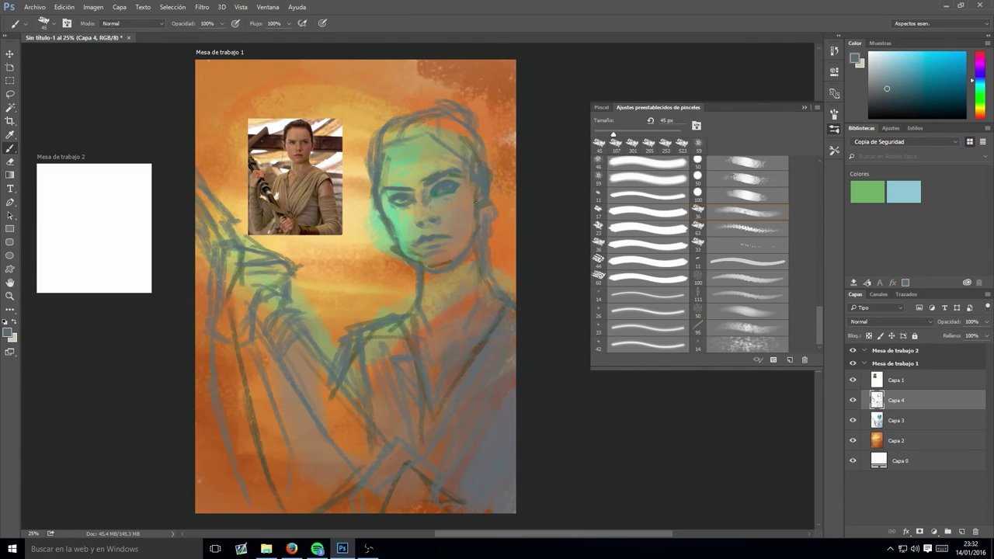
- Set Capa 4 to Multiplicar blending and toggle Capa 3 to check the sketch
left_click(891, 321)
left_click(870, 343)
left_click(853, 420)
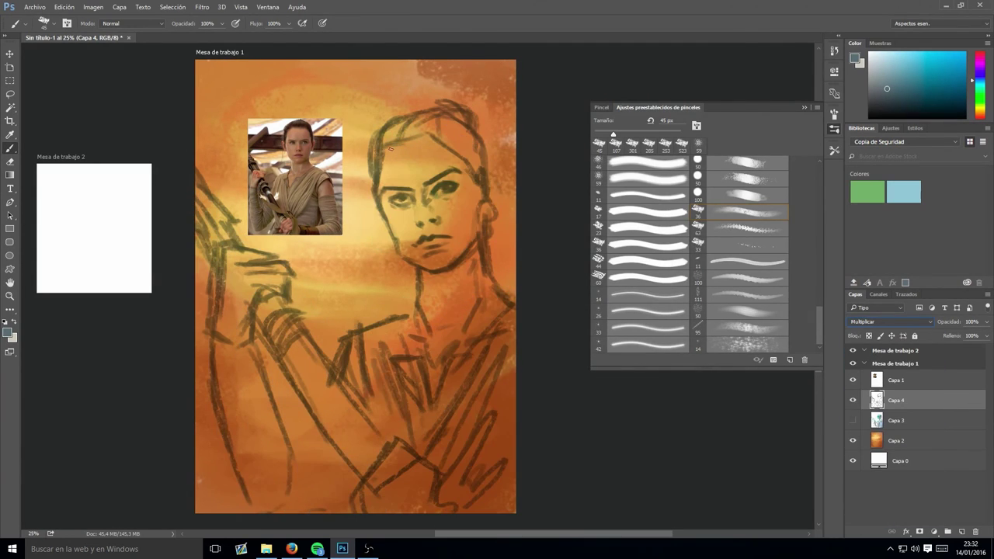
key("ctrl+z")
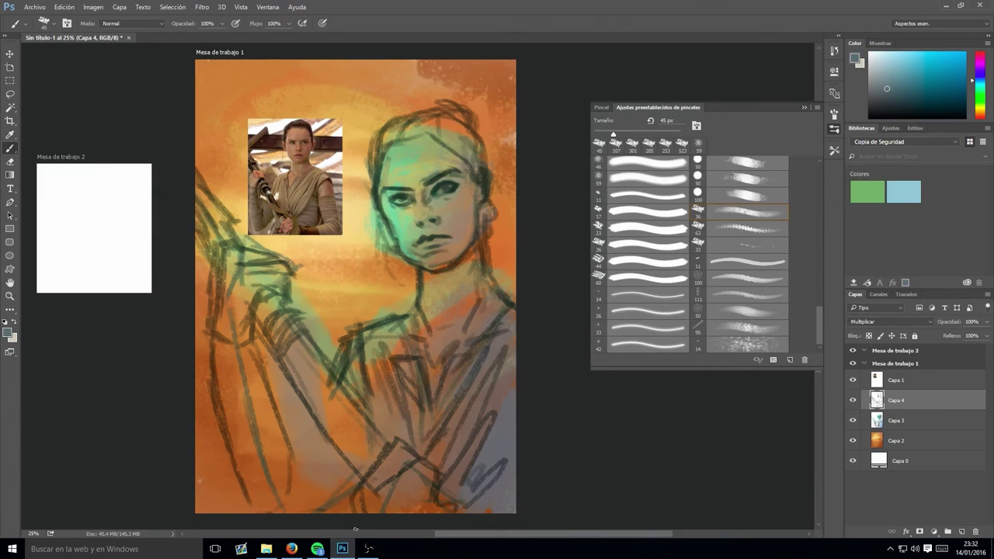
- Set the Eyedropper to 51 x 51 average and sample skin tones from the face
key("ctrl+plus")
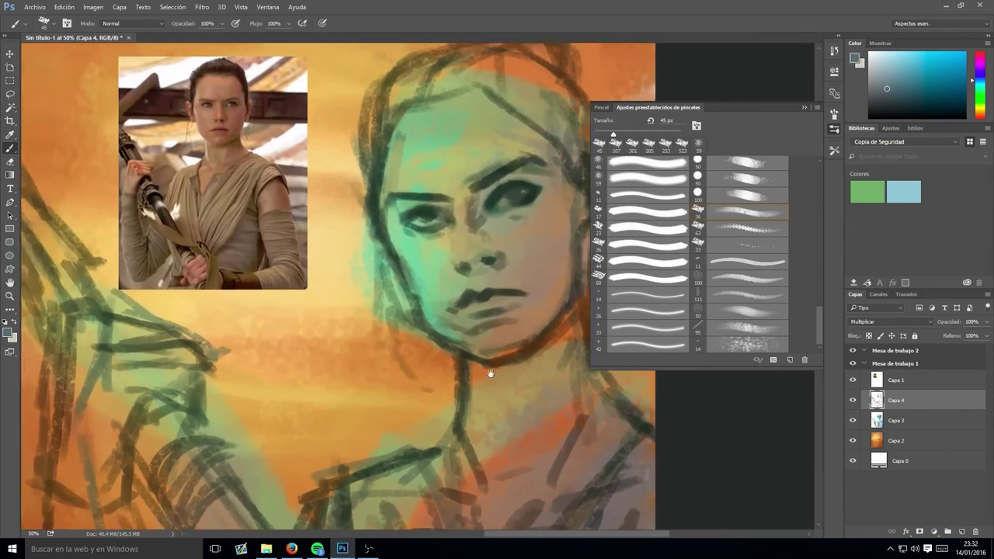
key("i")
left_click(116, 24)
left_click(116, 62)
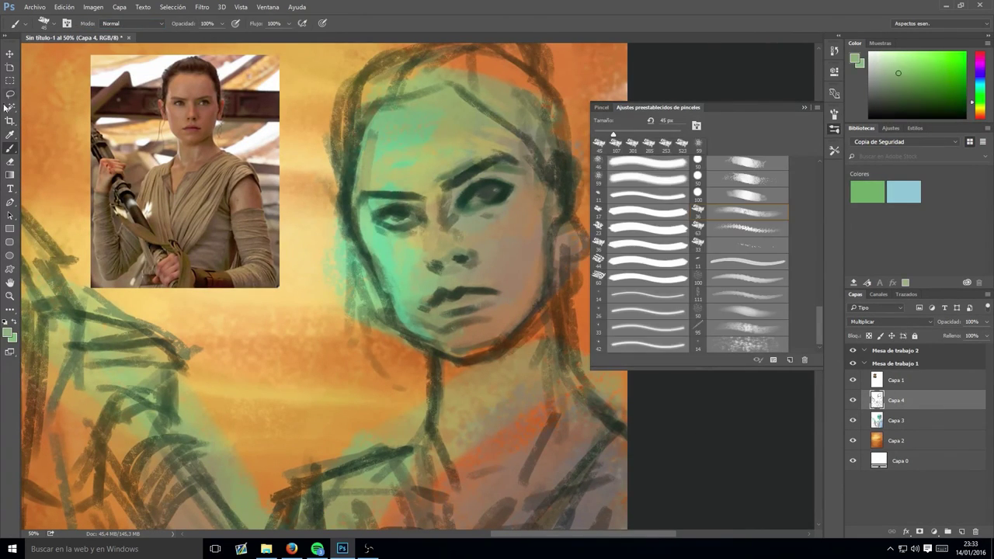
right_click(10, 134)
left_click(43, 132)
key("i")
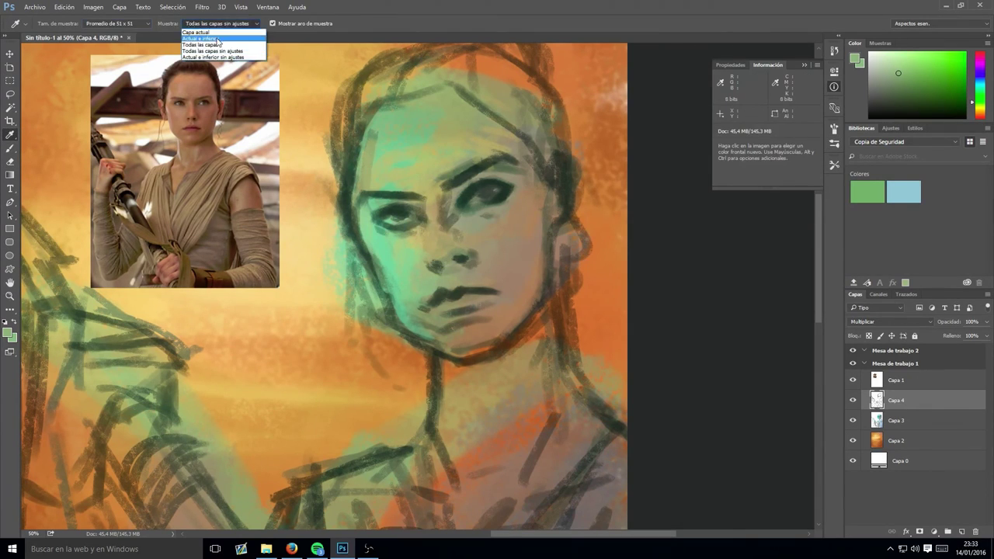
left_click(396, 142)
left_click(505, 253)
- Save the painting as rey.psd
key("b")
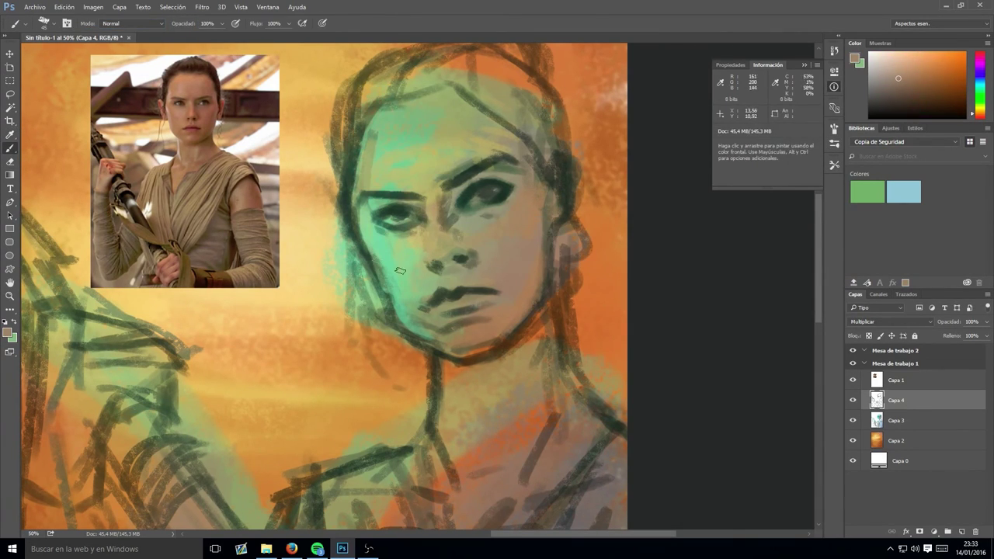
key("F5")
key("F5")
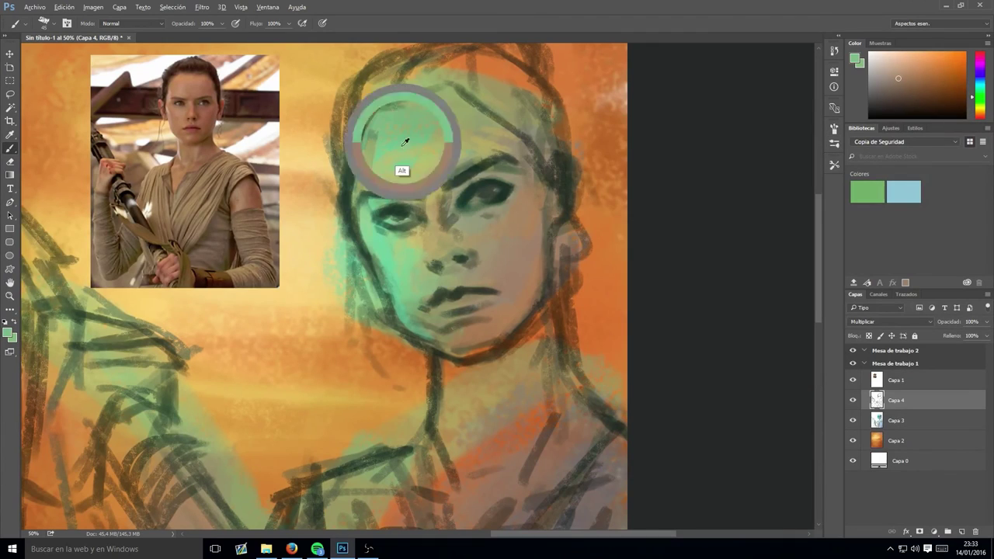
key("ctrl+s")
key("Return")
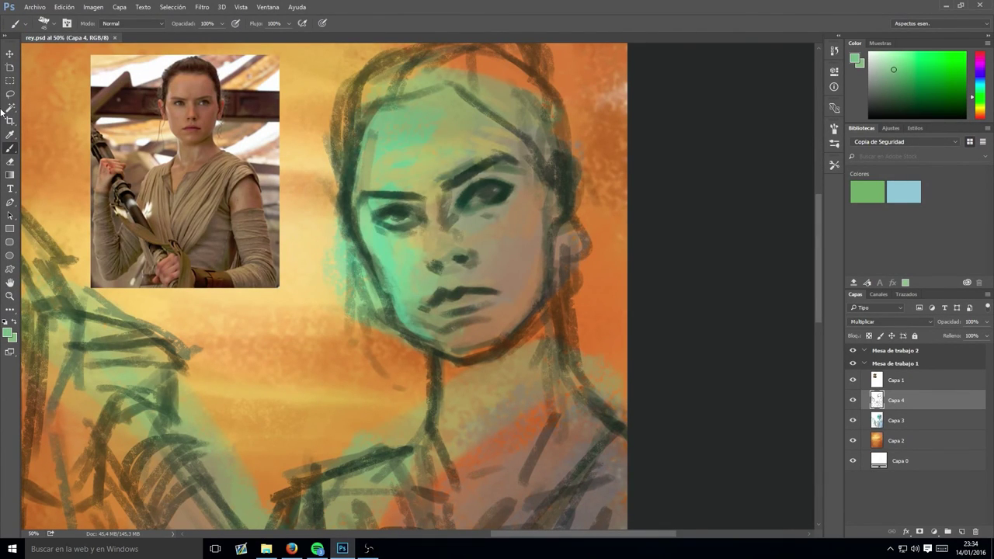
- Lower brush opacity to 91% while sampling orange and tan tones from the canvas
left_click(344, 352, "alt")
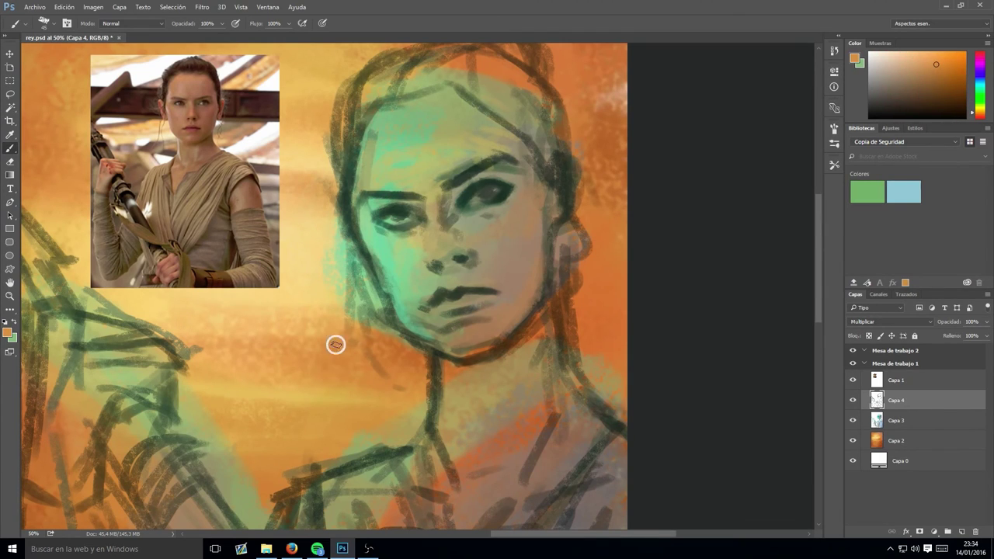
left_click(439, 250, "alt")
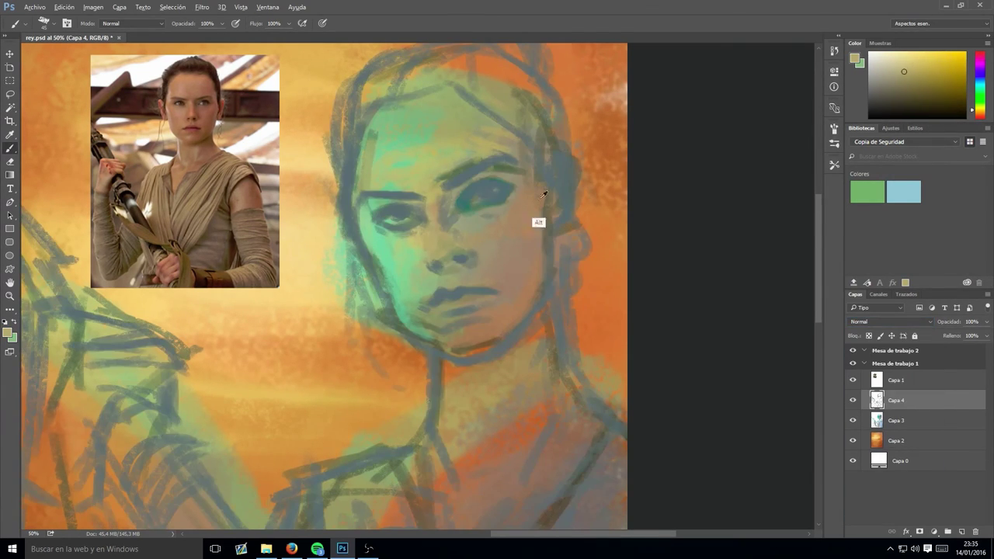
left_click(544, 193, "alt")
left_click(528, 314, "alt")
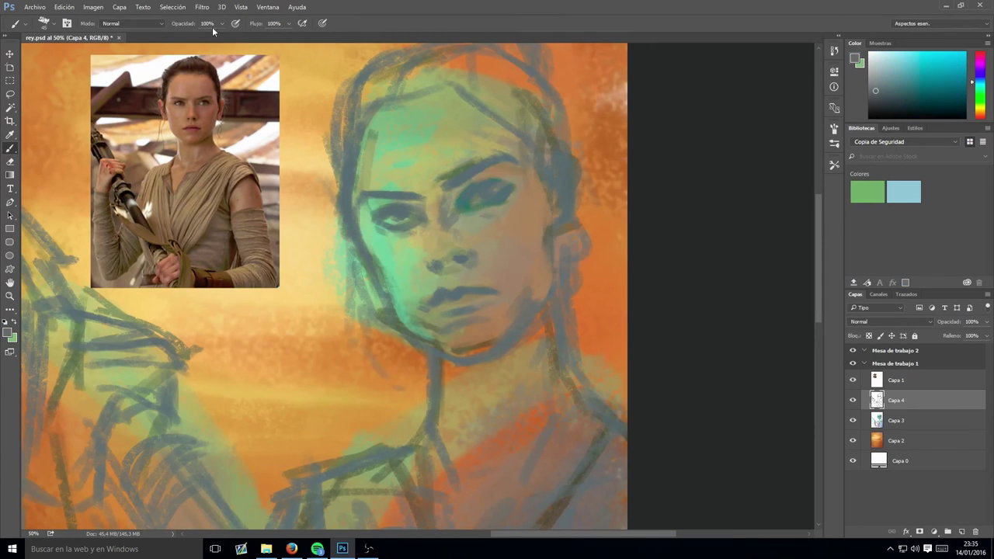
left_click_drag(222, 24, 237, 36)
left_click(528, 184, "alt")
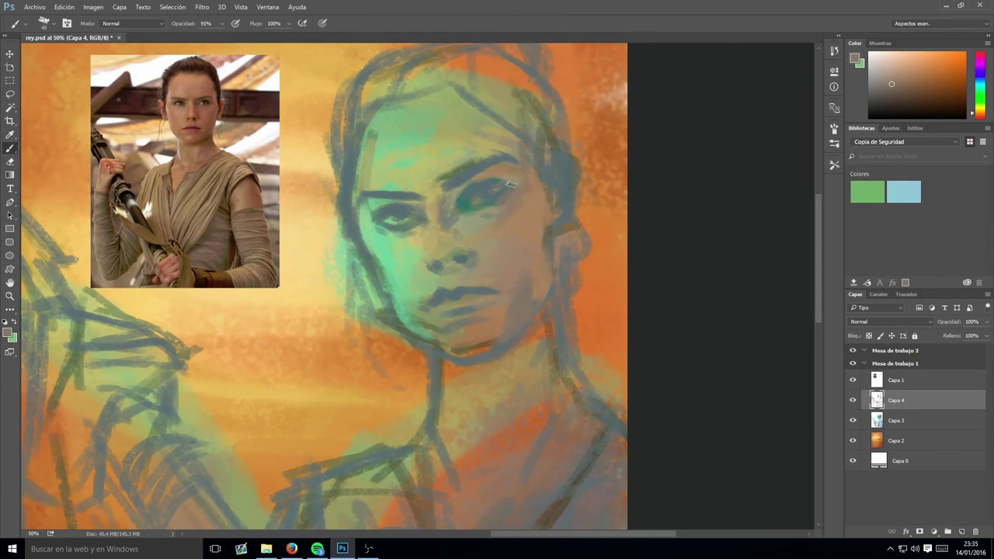
left_click(497, 189, "alt")
left_click(535, 241, "alt")
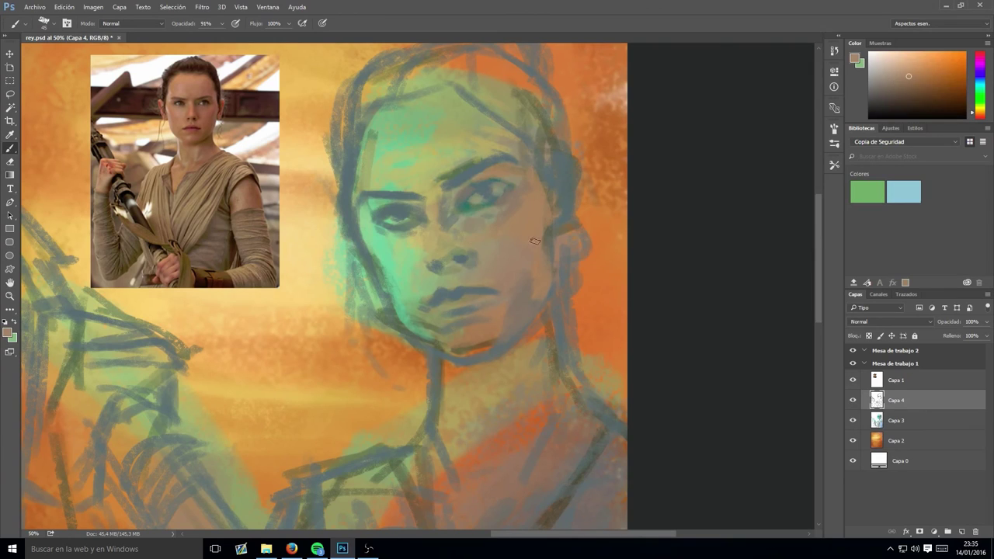
- Add an empty layer, Capa 5, above Capa 4 and sample grey-teal and tan tones
key("ctrl+shift+alt+n")
left_click(464, 207, "alt")
left_click(480, 212, "alt")
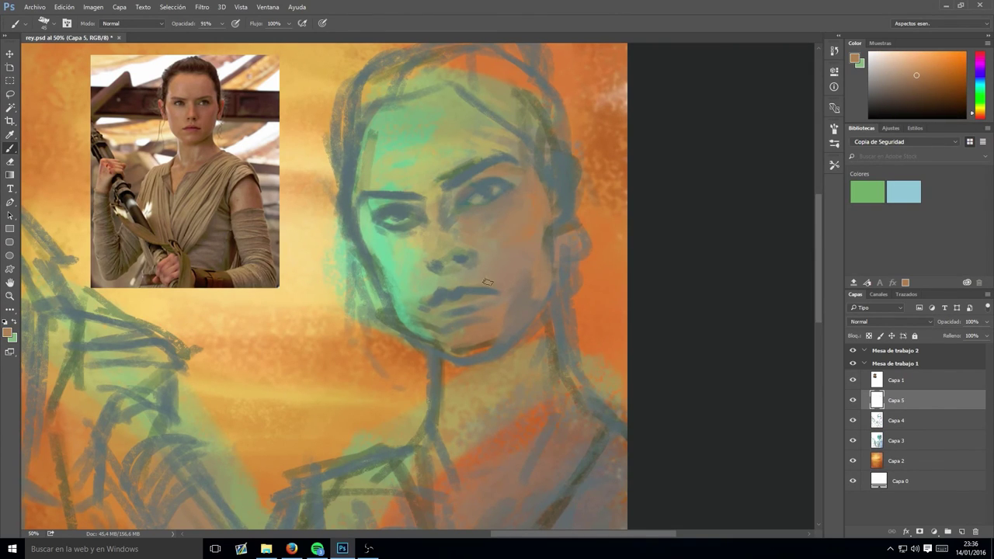
- Paint the lips red and add warm tan strokes above the brow
left_click(949, 74)
left_click_drag(435, 307, 476, 304)
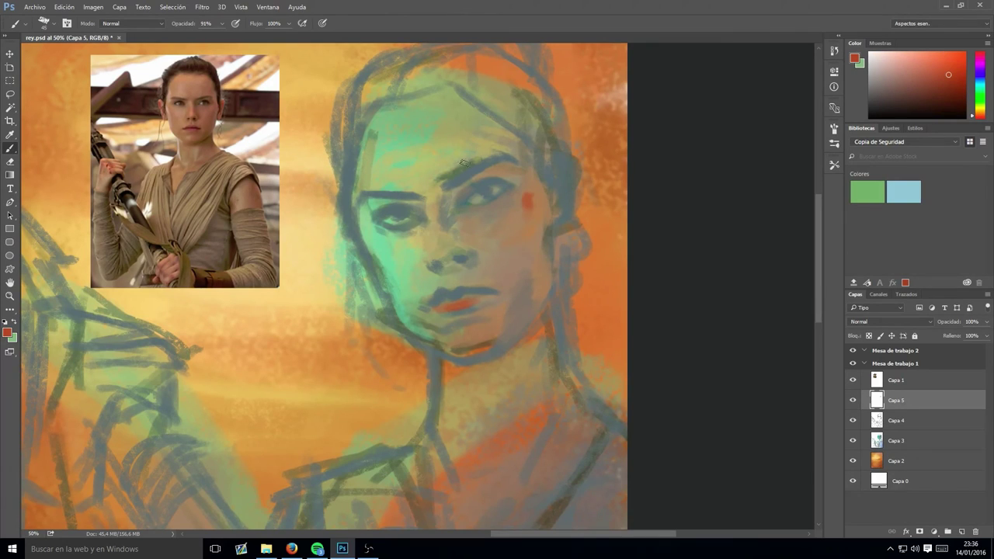
left_click(463, 162, "alt")
left_click_drag(463, 128, 495, 148)
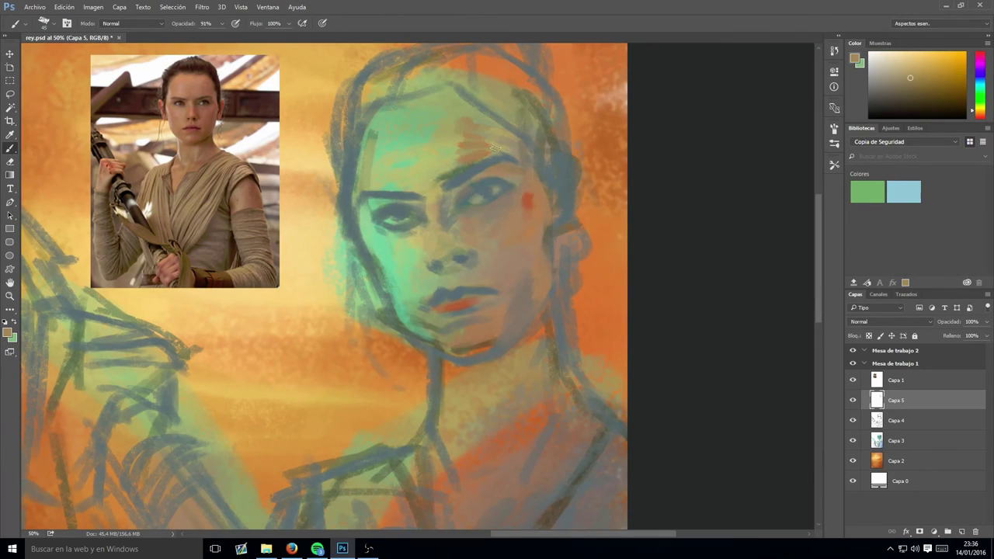
- Sample face tones and paint the right iris greyish green
left_click(493, 185, "alt")
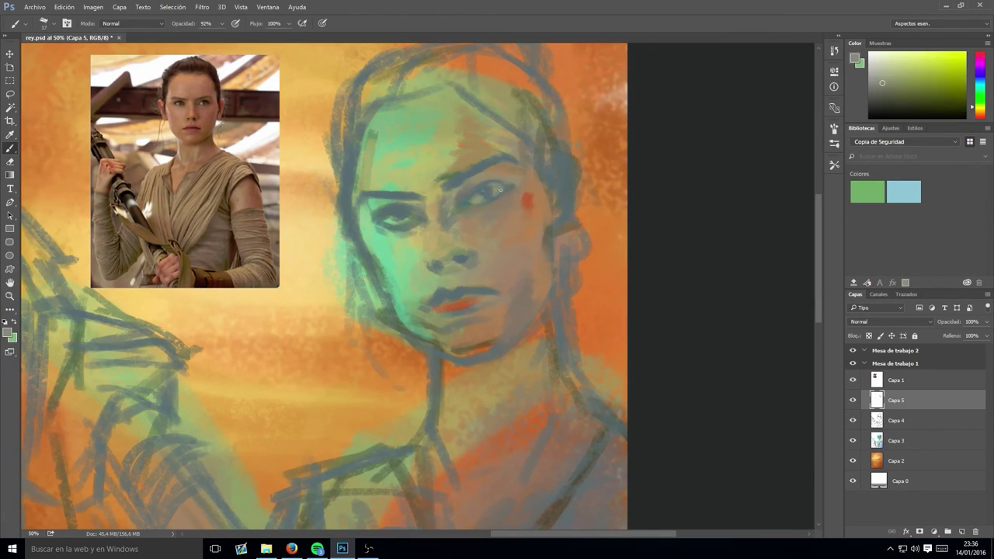
left_click(503, 202, "alt")
left_click(469, 197, "alt")
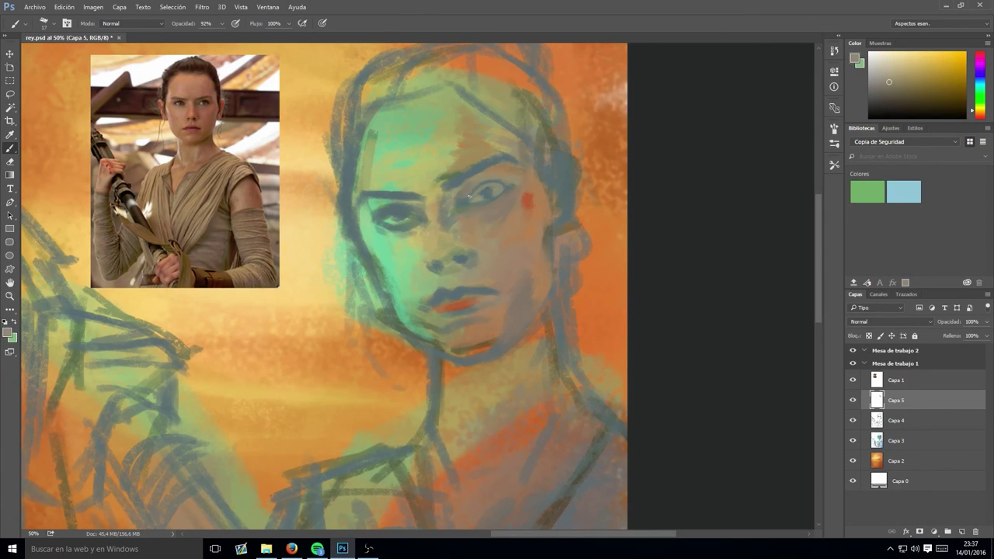
left_click(468, 188, "alt")
left_click(470, 210, "alt")
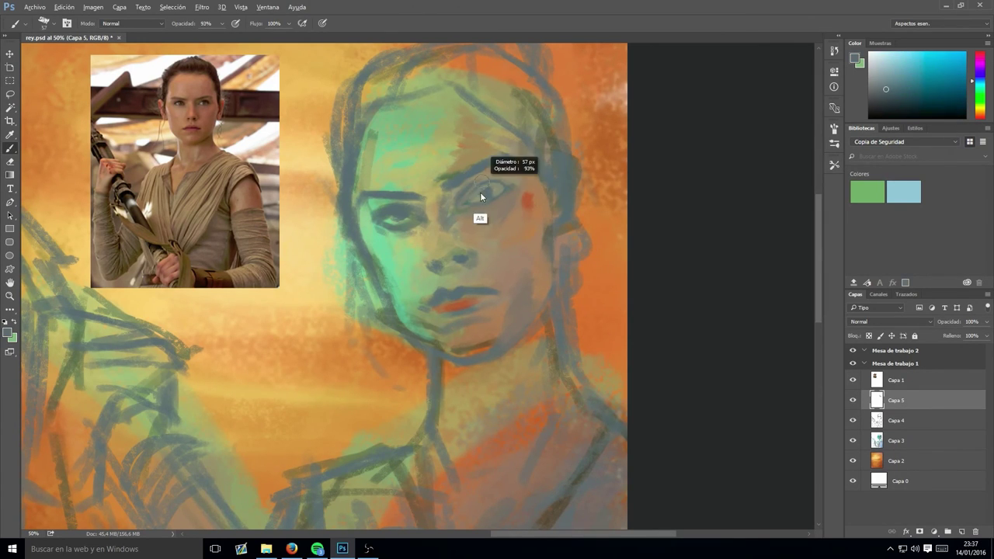
left_click(564, 351, "alt")
left_click(451, 185, "alt")
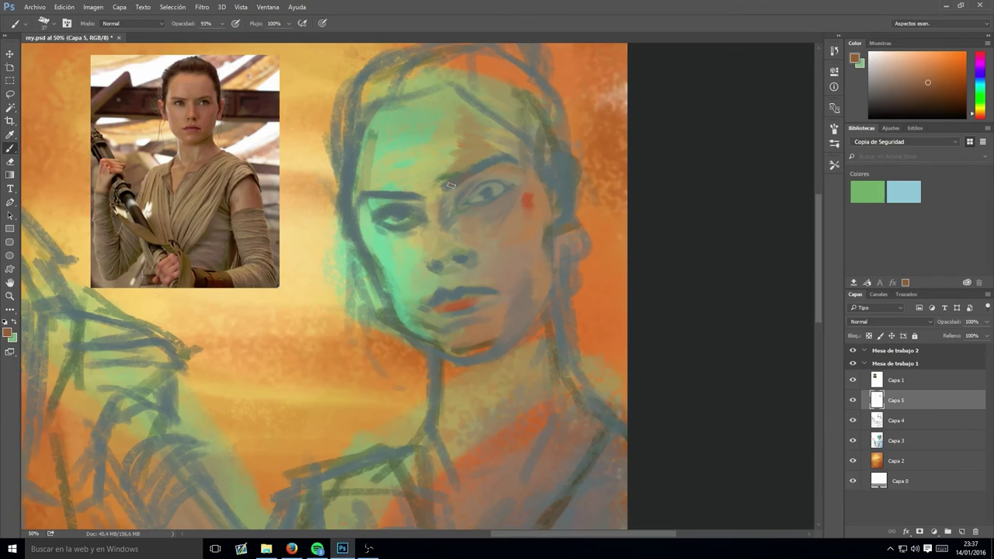
left_click(495, 163, "alt")
left_click(400, 241, "alt")
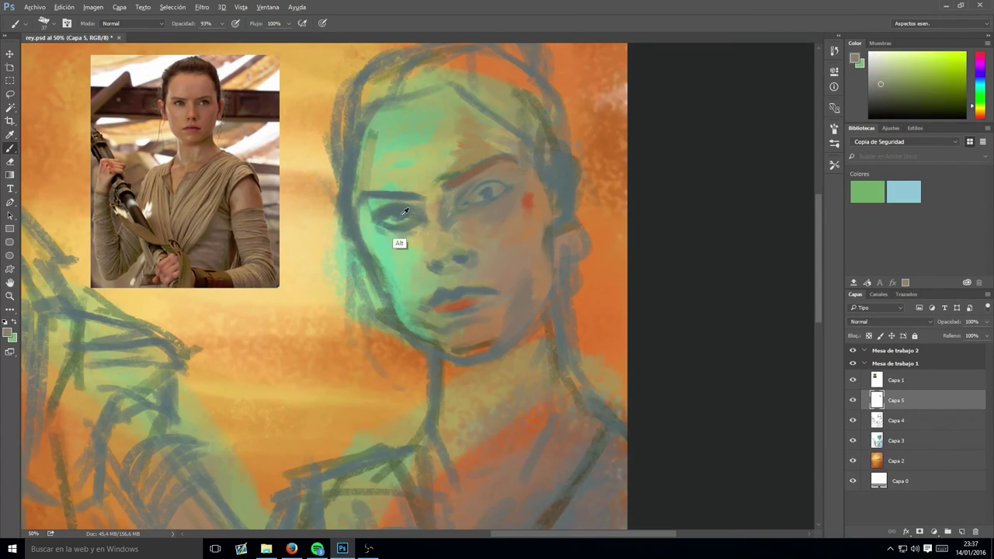
left_click(508, 169, "alt")
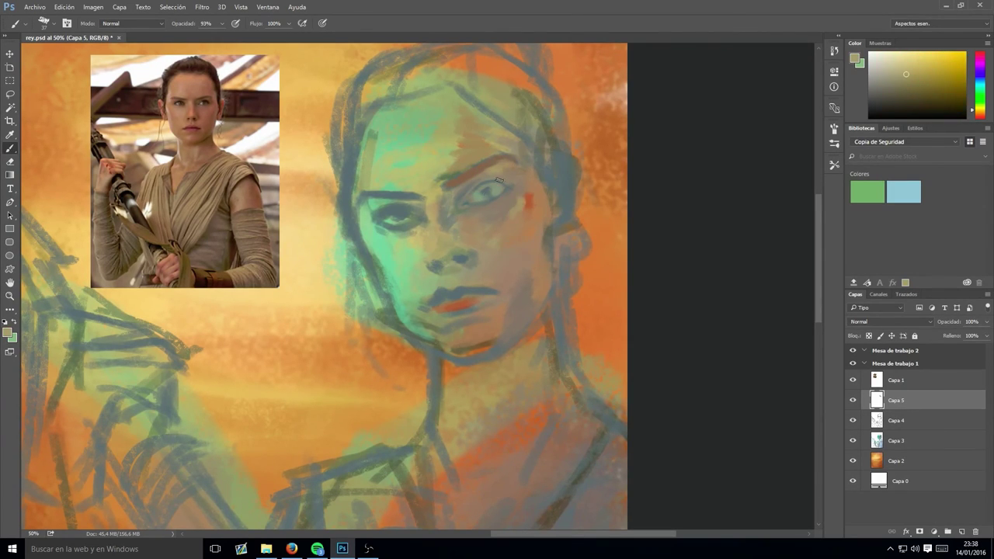
left_click(490, 190, "alt")
left_click_drag(483, 188, 485, 189)
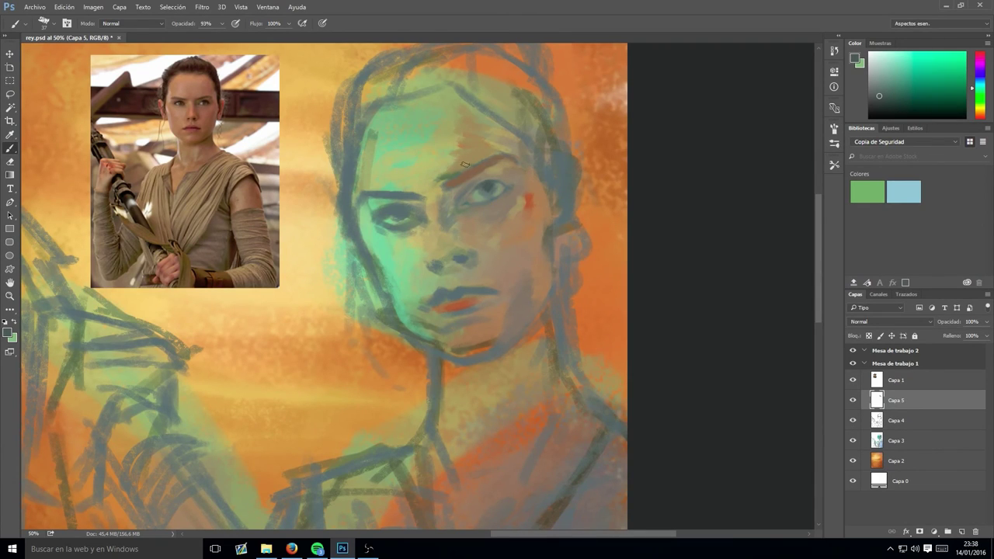
- Paint a reddish-orange stroke along the nose bridge and lighten the forehead
left_click(509, 186, "alt")
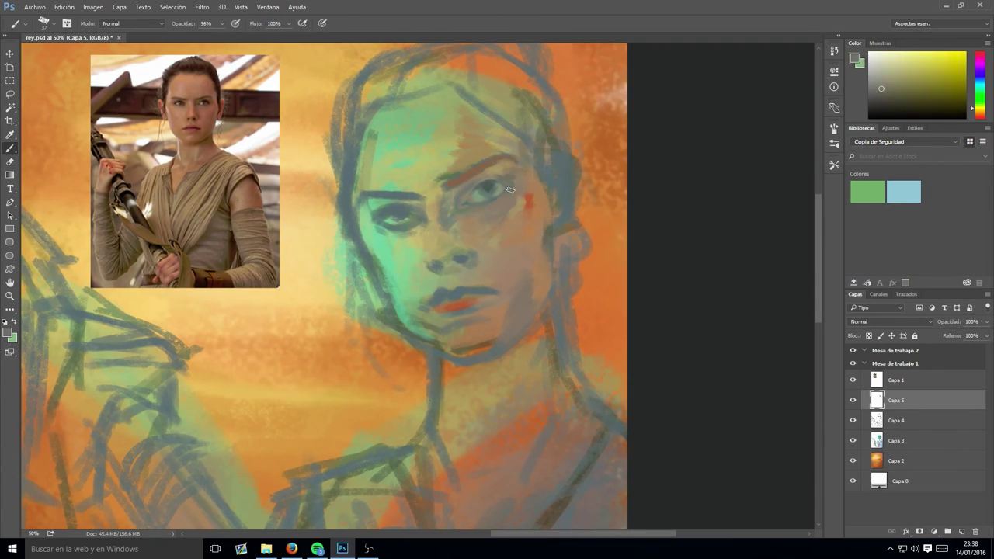
left_click(479, 220, "alt")
mouse_move(465, 233)
left_mouse_down()
mouse_move(451, 198)
mouse_move(404, 148)
mouse_move(412, 115)
left_mouse_up()
left_click(454, 183, "alt")
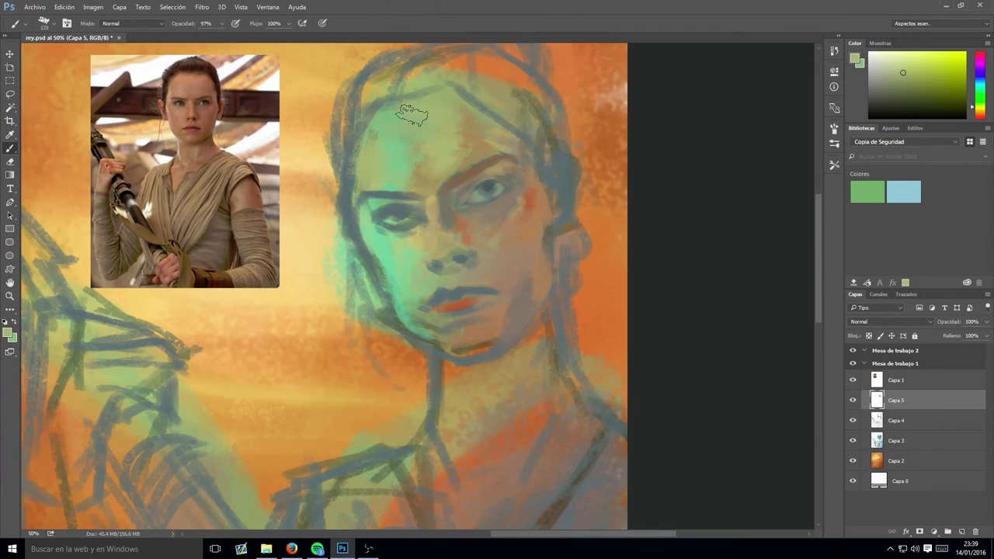
- Lighten the chin with orange, touch up near the eyes and darken the upper lip
left_click(497, 302, "alt")
left_click(461, 358, "alt")
left_click_drag(498, 354, 457, 337)
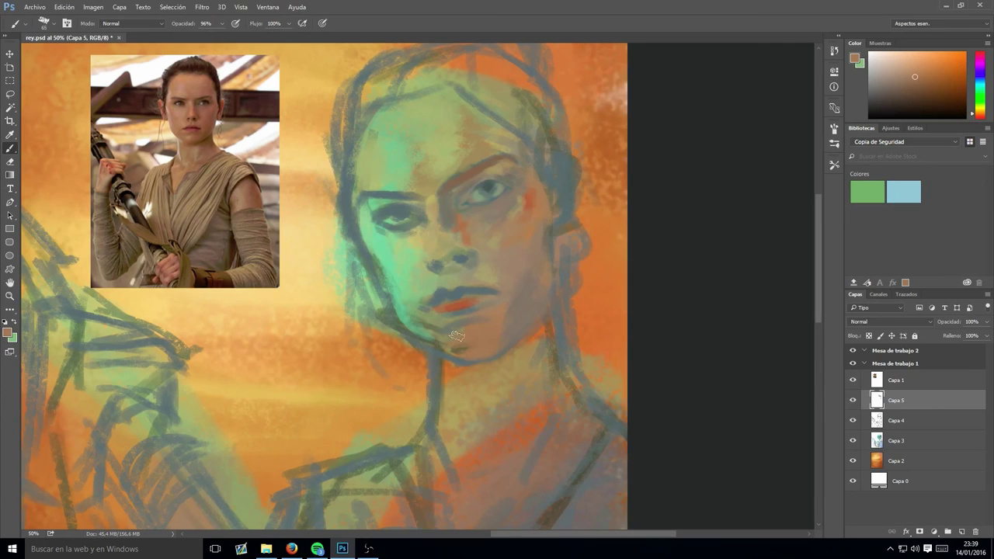
left_click(454, 316, "alt")
left_click_drag(451, 183, 501, 154)
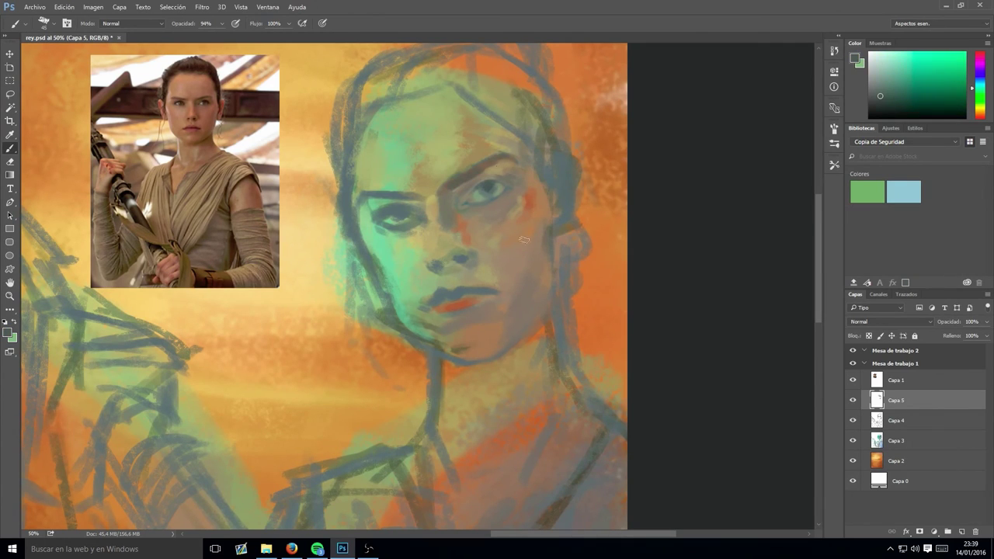
left_click_drag(490, 303, 426, 304)
- Paint a pale green highlight on the chin and dark olive-brown hair across the head top
left_click(469, 307, "alt")
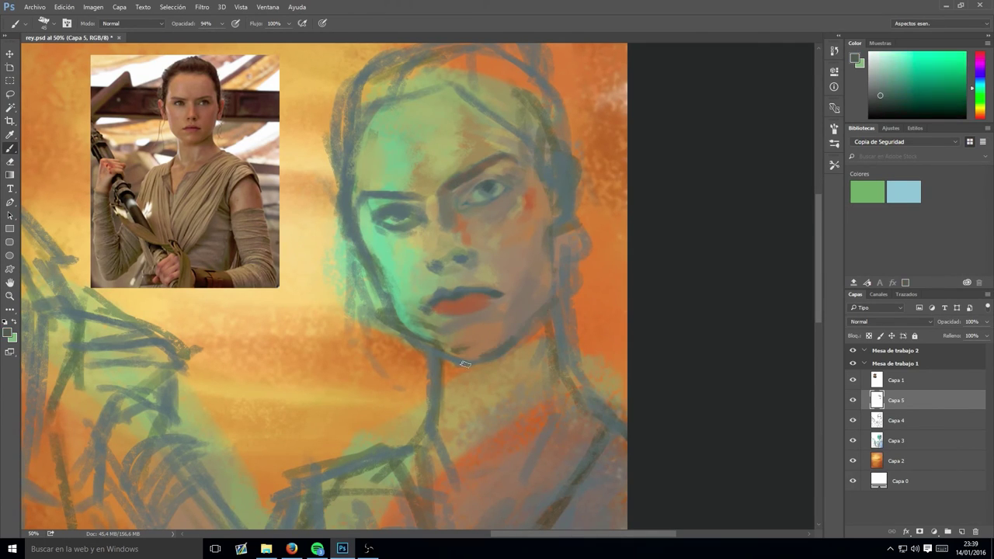
left_click(444, 156, "alt")
left_click_drag(463, 356, 462, 330)
left_click(461, 314, "alt")
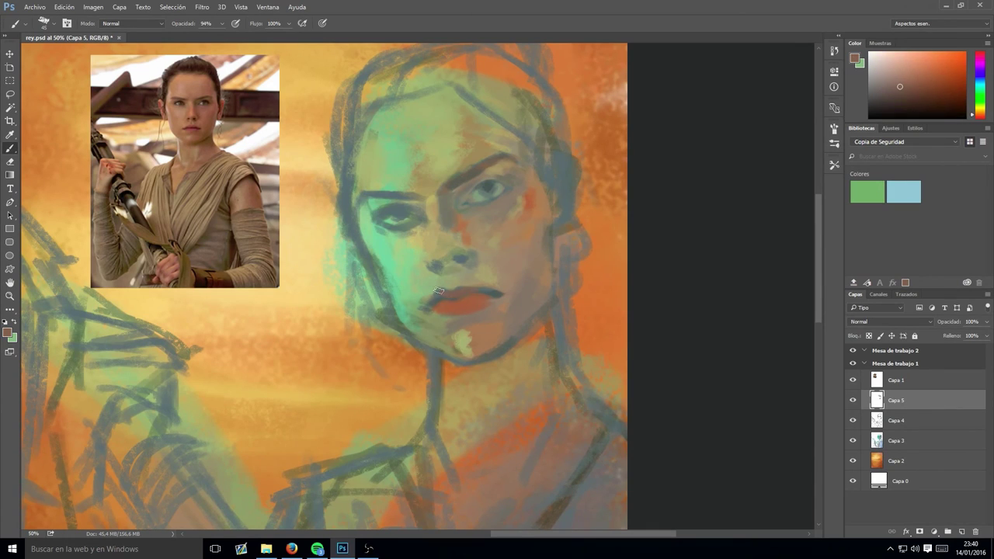
left_click(454, 282, "alt")
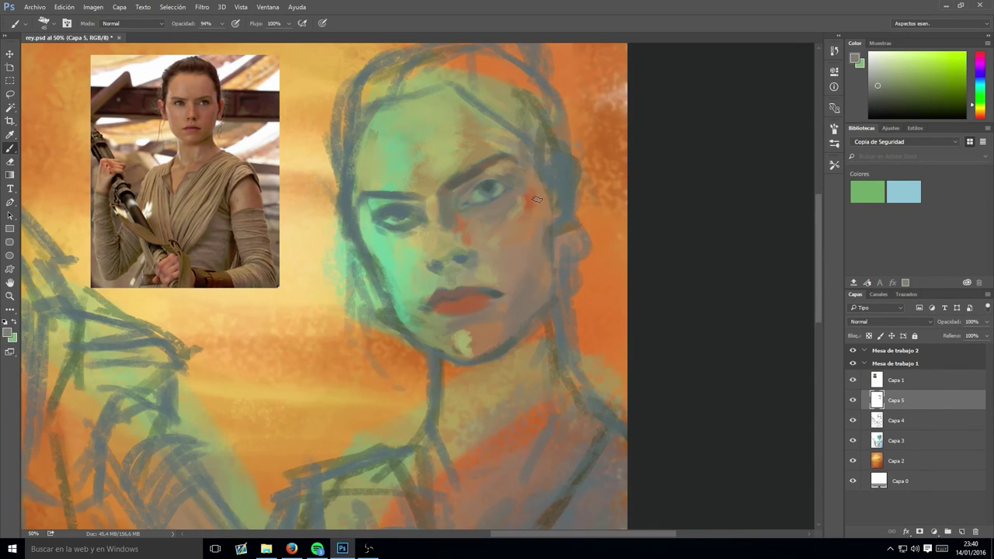
left_click(401, 221, "alt")
left_click_drag(379, 84, 458, 65)
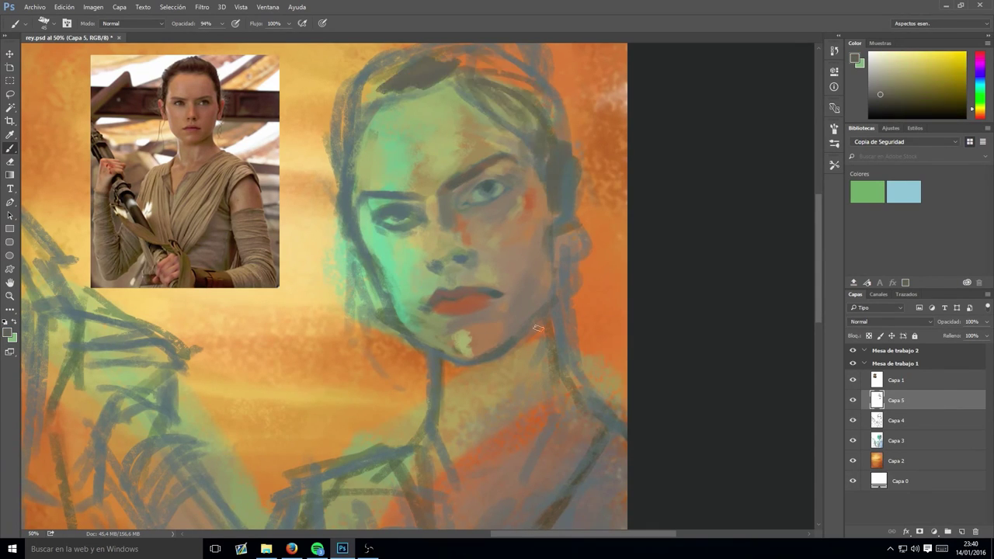
- Sample nose and face tones, then darken the shadow under the lips and touch up lips and chin
left_click(464, 256, "alt")
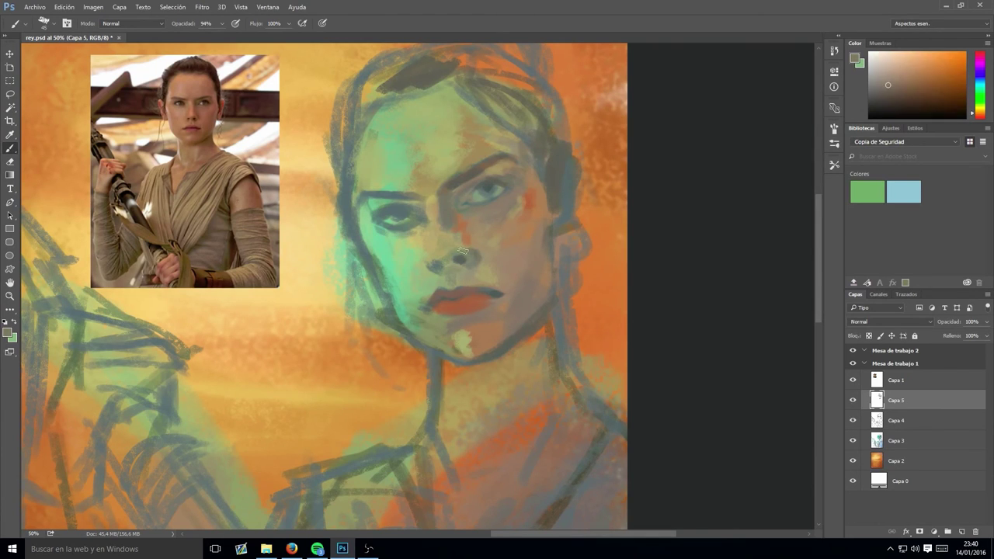
left_click(437, 226, "alt")
left_click(458, 254, "alt")
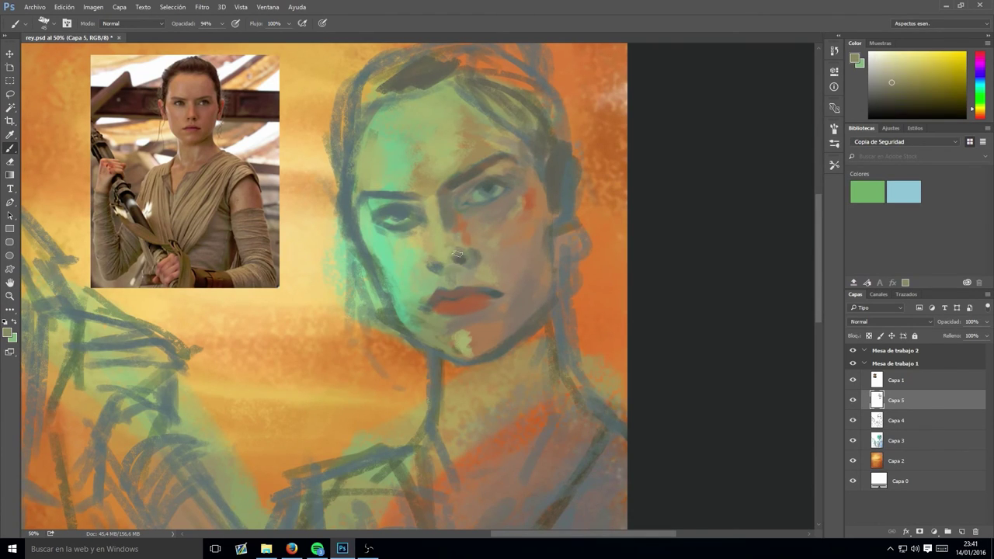
left_click(432, 284, "alt")
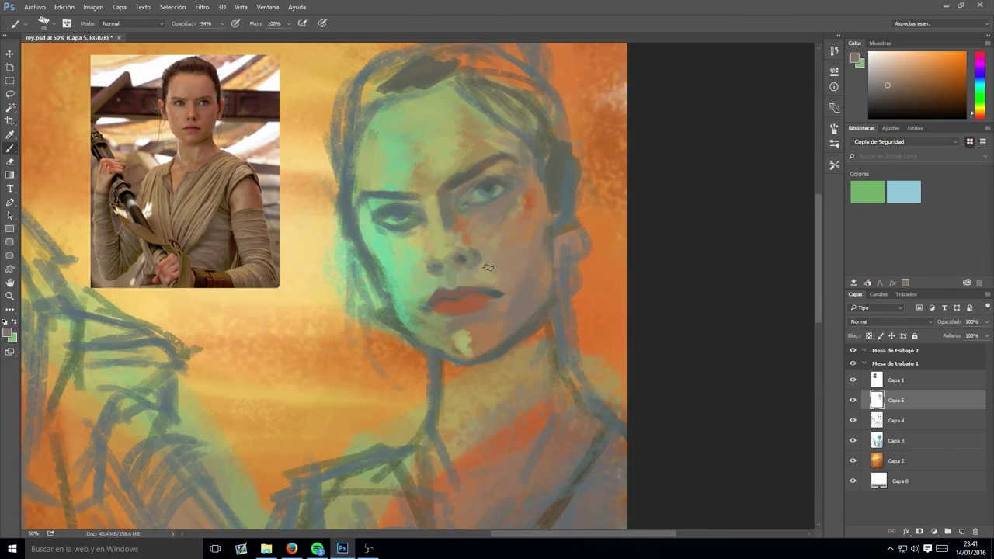
left_click(488, 267, "alt")
mouse_move(459, 326)
left_mouse_down()
mouse_move(510, 314)
mouse_move(475, 341)
left_mouse_up()
left_click(488, 201, "alt")
left_click(441, 312, "alt")
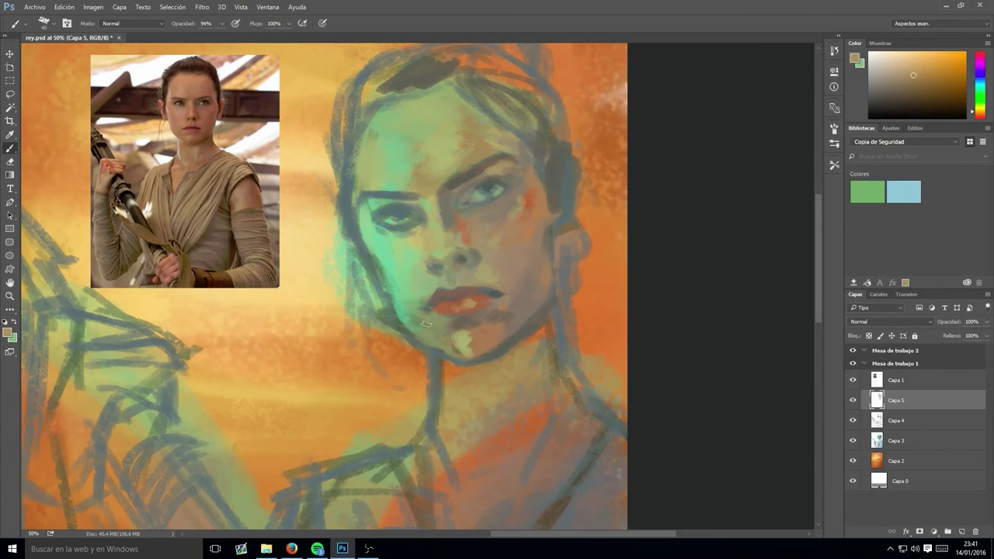
left_click(466, 292, "alt")
- Sample light green, yellowish, tan and khaki-yellow skin tones from across the face
left_click(500, 293, "alt")
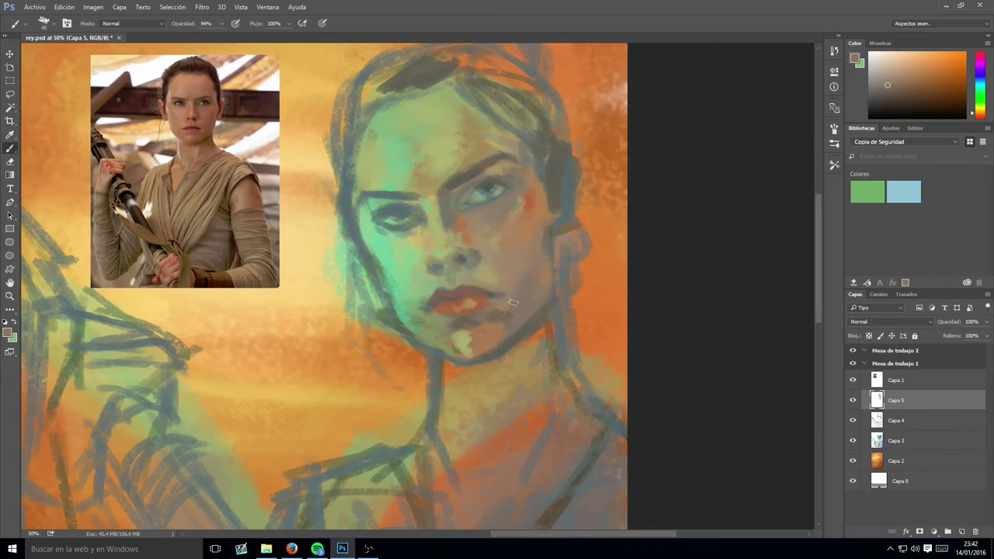
left_click(440, 284, "alt")
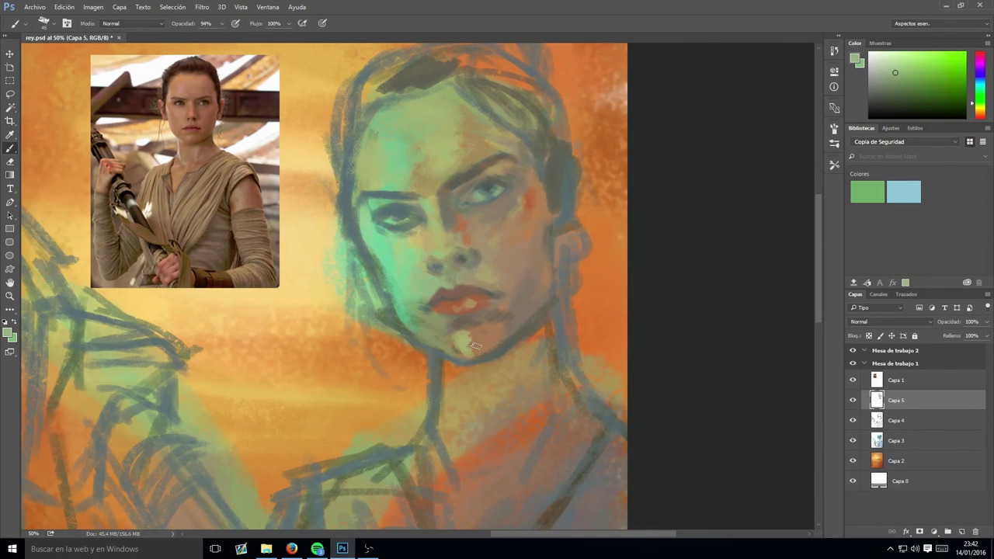
left_click(468, 277, "alt")
left_click(403, 207, "alt")
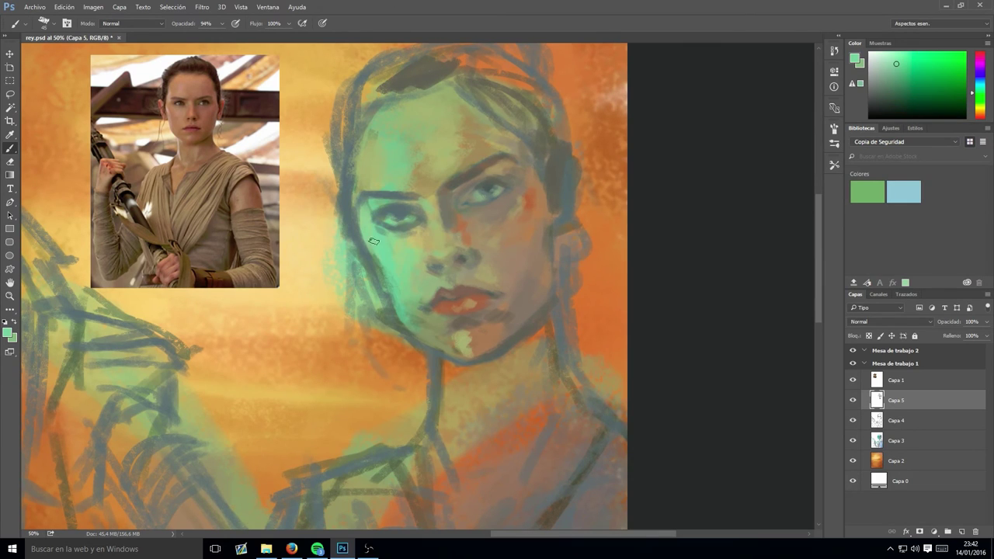
left_click(473, 220, "alt")
left_click(410, 223, "alt")
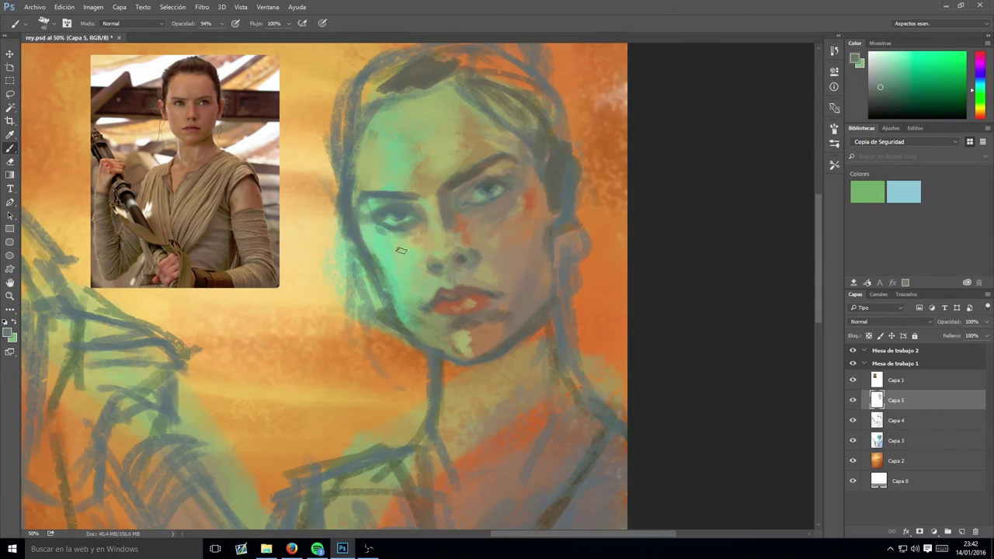
left_click(388, 272, "alt")
- Sample light green, khaki-yellow and forehead green tones from across the face
left_click(427, 243, "alt")
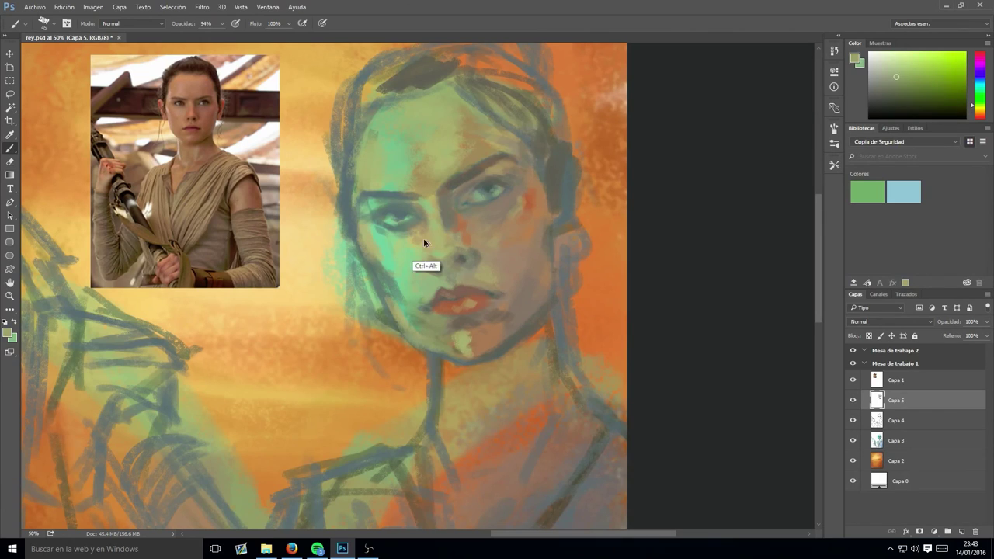
left_click(311, 219, "alt")
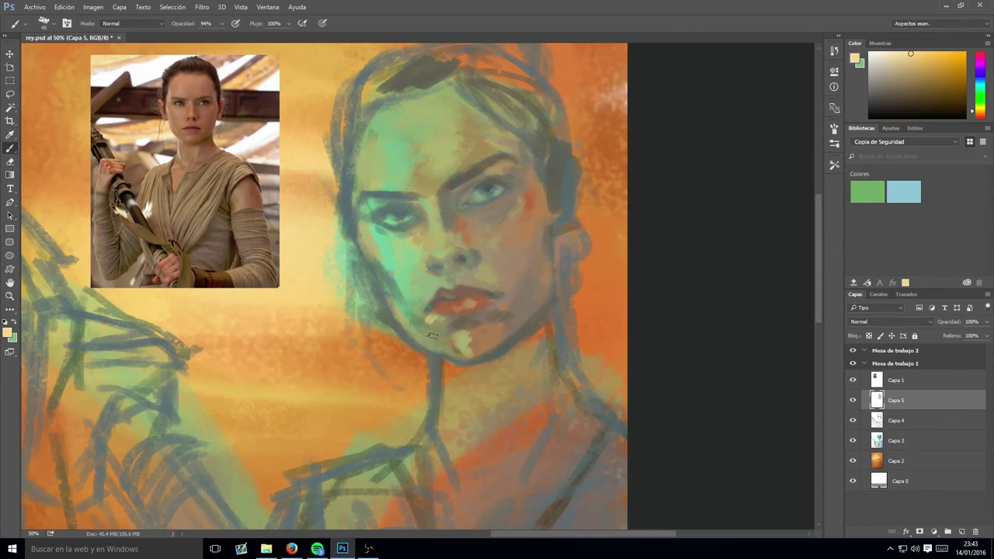
left_click(432, 327, "alt")
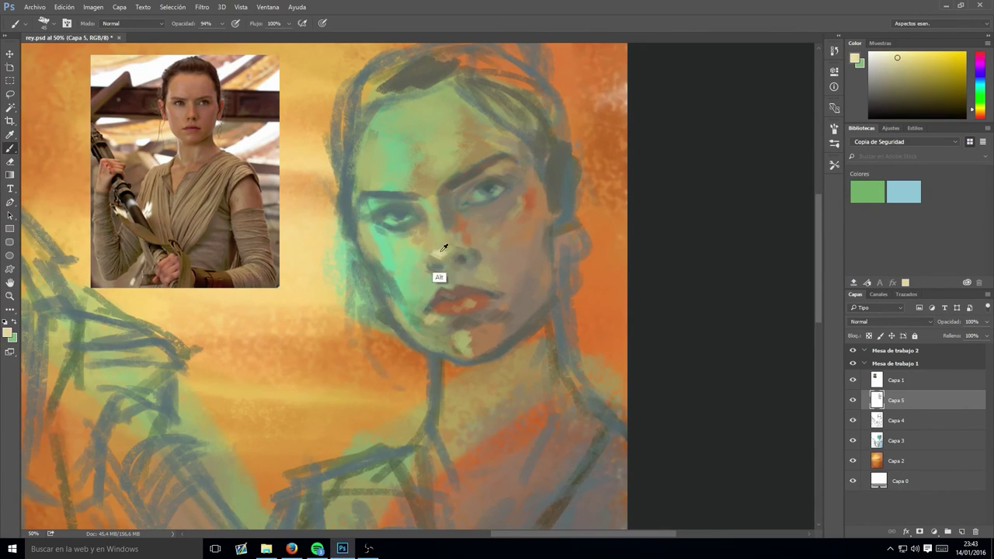
left_click(450, 260, "alt")
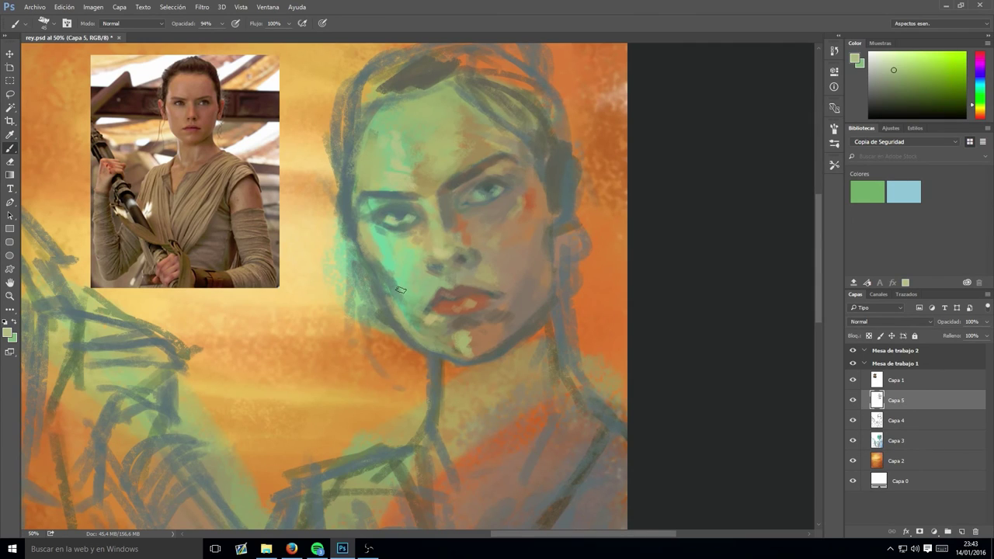
left_click(462, 213, "alt")
left_click(355, 177, "alt")
left_click(382, 153, "alt")
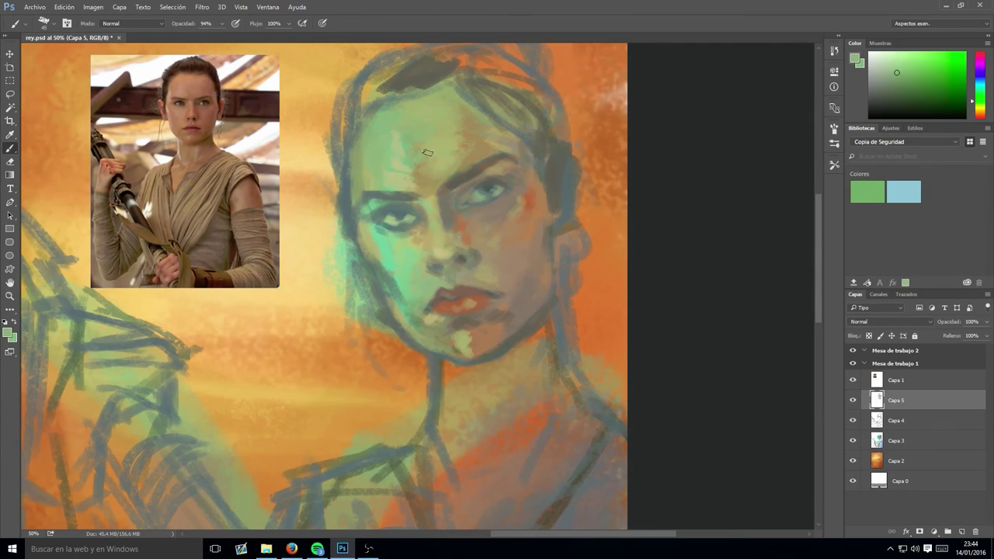
left_click(310, 281, "alt")
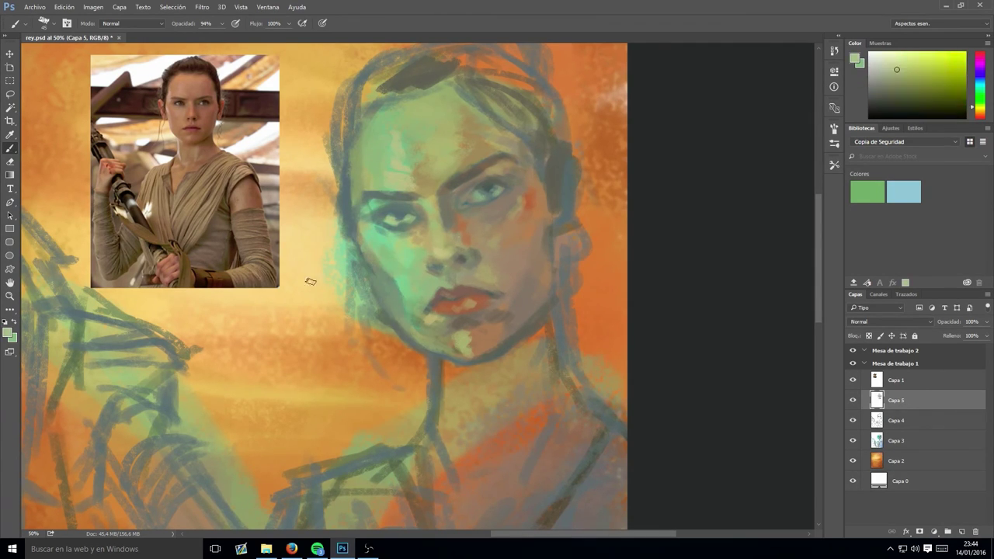
left_click(402, 216, "alt")
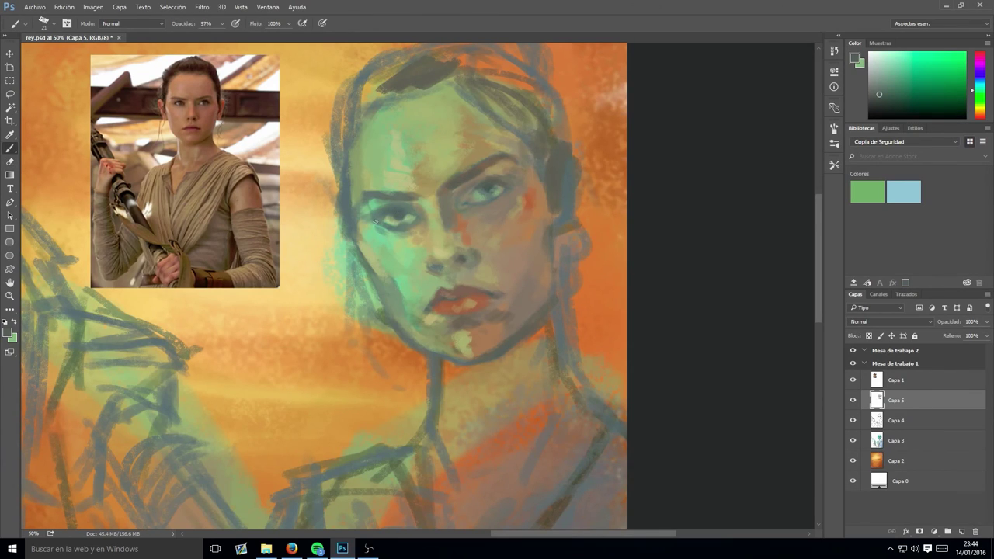
left_click(425, 190, "alt")
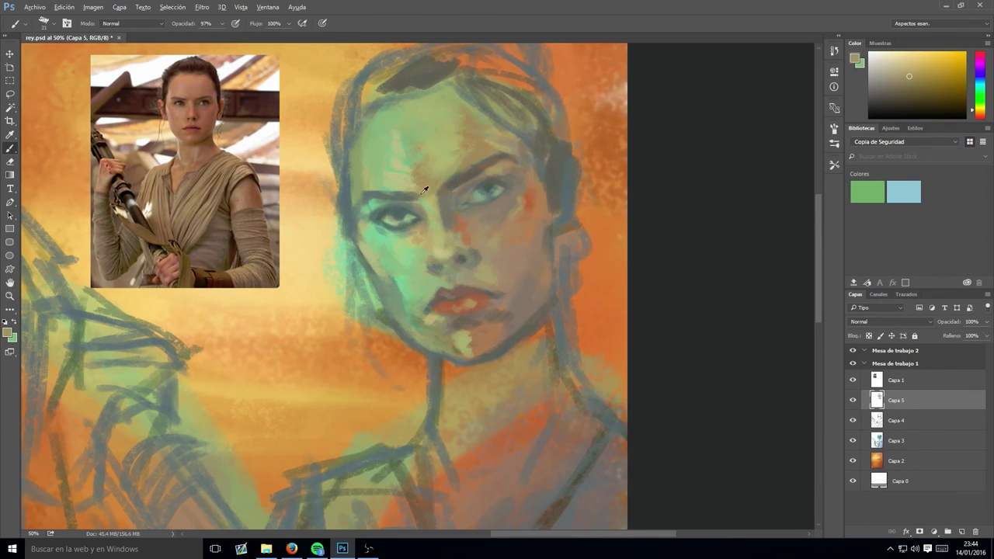
left_click(528, 233, "alt")
left_click(393, 247, "alt")
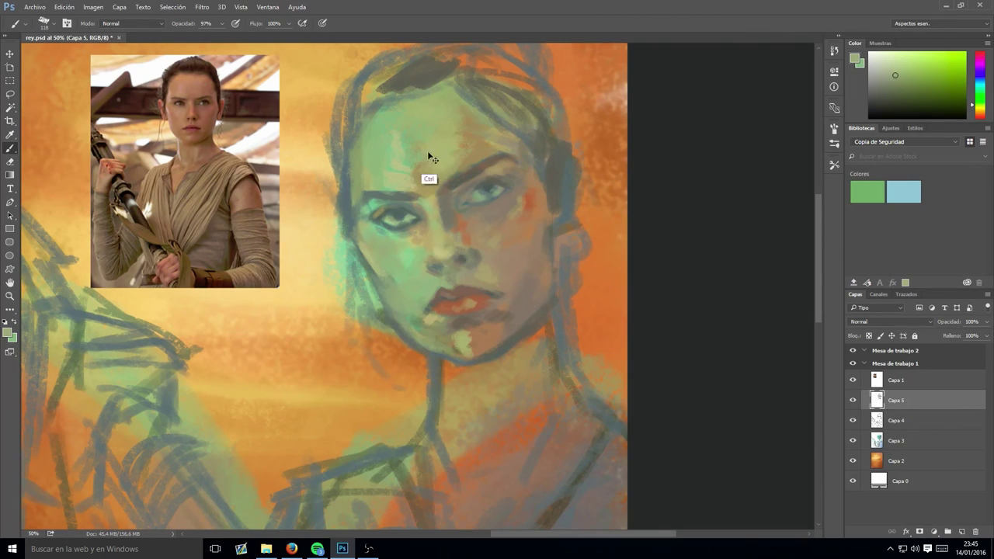
- With a smaller brush, sample tones near the mouth and darken the brow and eye area
left_click(416, 237, "alt")
left_click(440, 284, "alt")
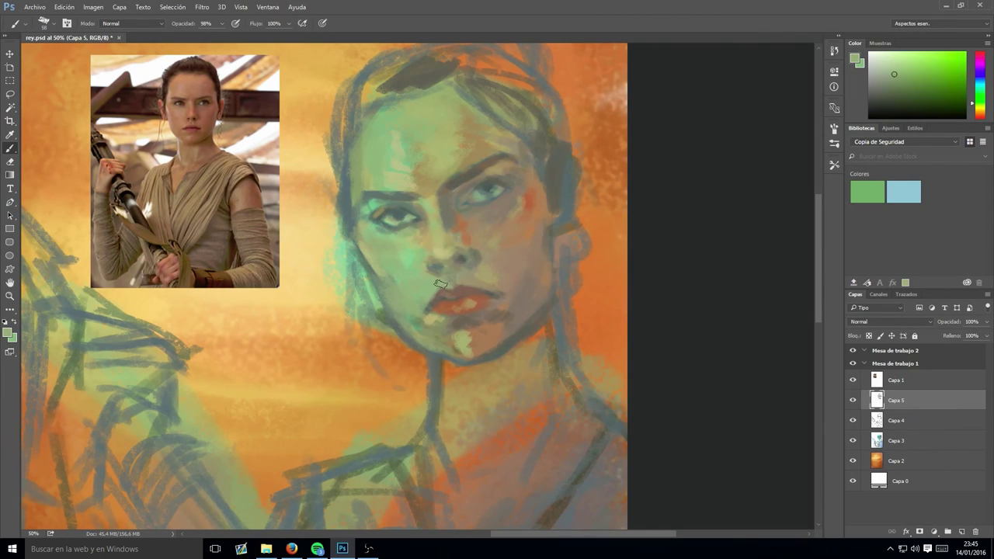
left_click(444, 293, "alt")
left_click(435, 311, "alt")
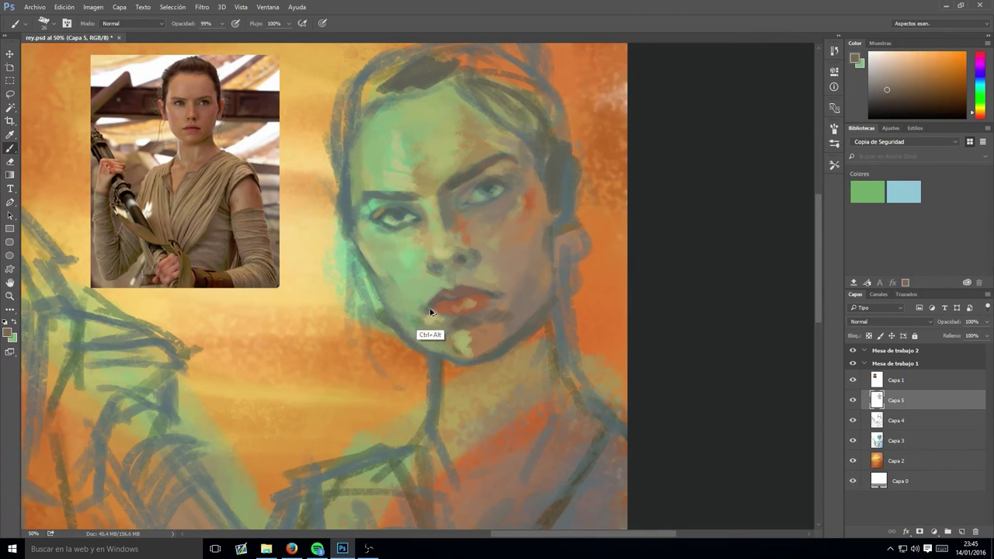
left_click(486, 293, "alt")
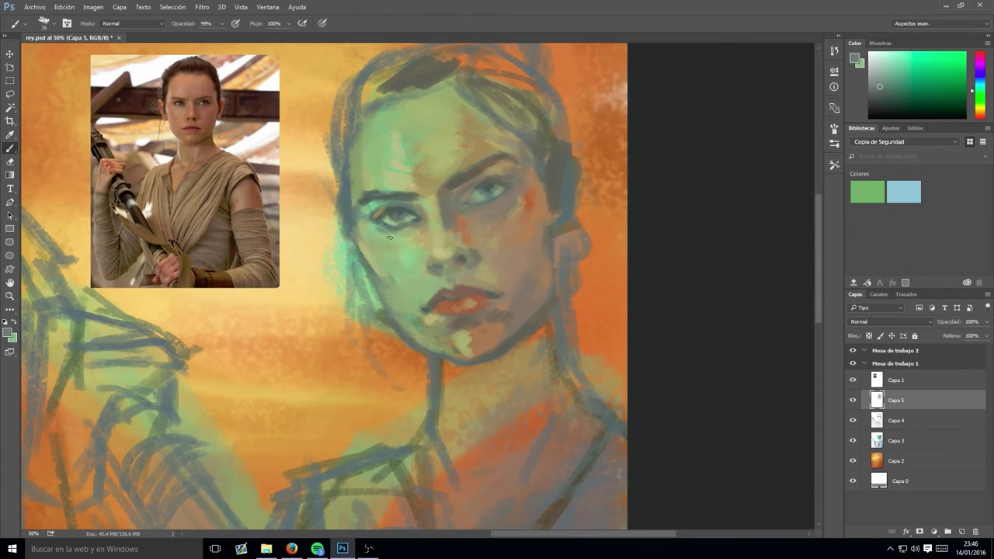
left_click(373, 216, "alt")
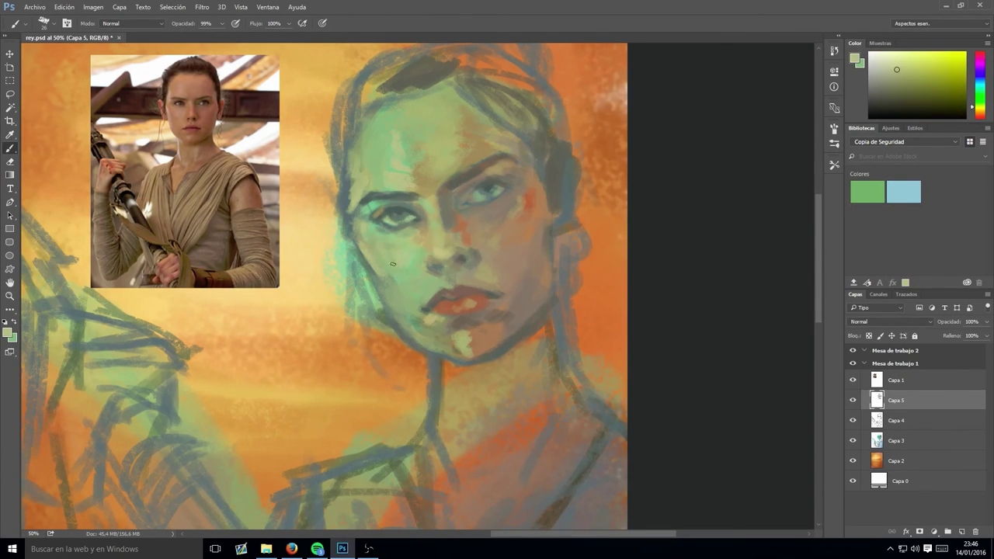
left_click(466, 186, "alt")
left_click_drag(469, 186, 435, 177)
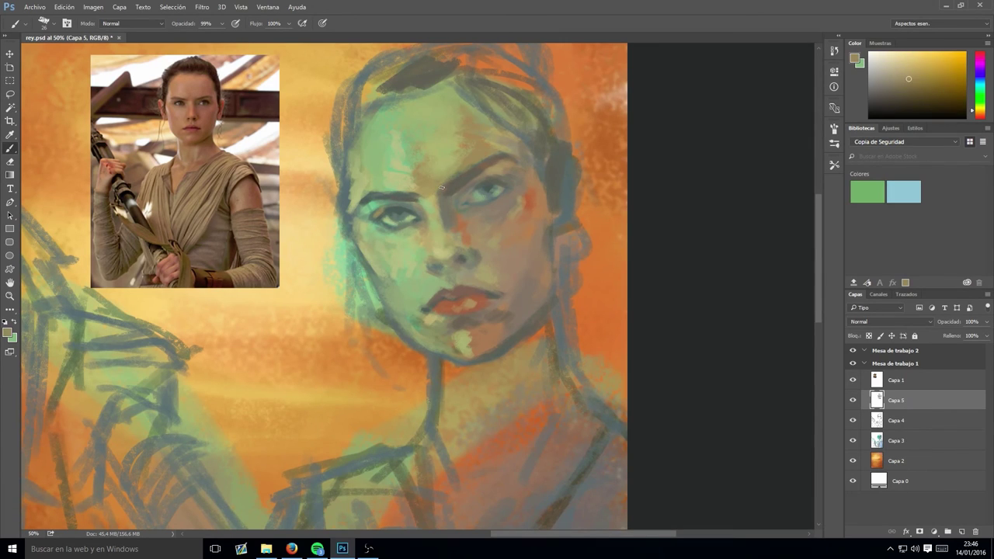
- Sample tan-orange, yellow-green and olive skin tones with a larger brush
left_click(404, 194, "alt")
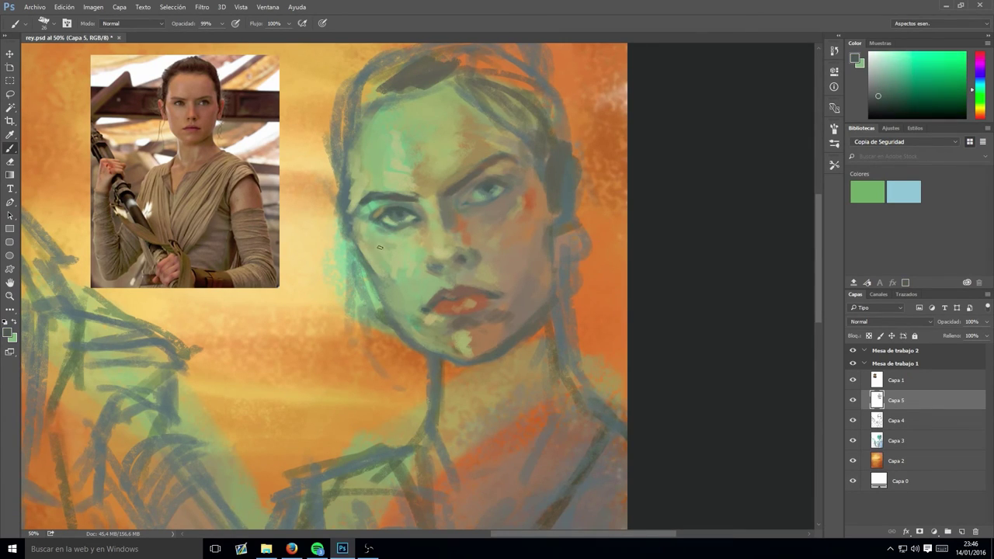
left_click(467, 220, "alt")
left_click(373, 219, "alt")
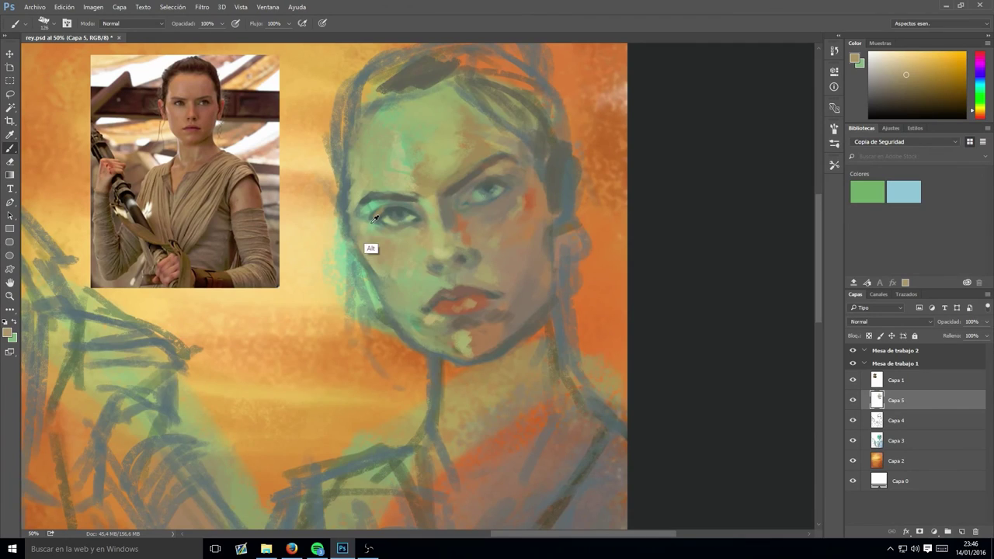
left_click(374, 219, "alt")
left_click(378, 203, "alt")
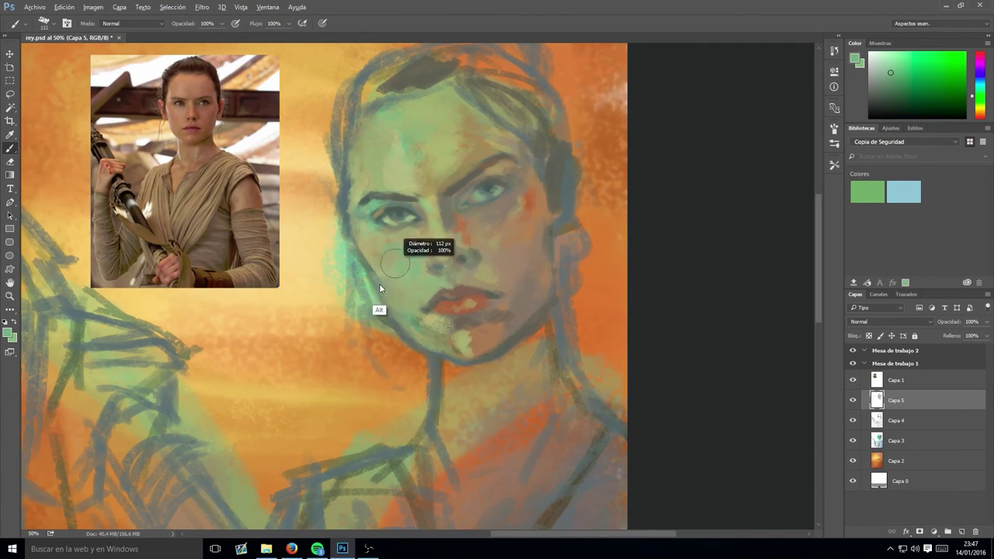
left_click(420, 249, "alt")
left_click(501, 191, "alt")
left_click(418, 219, "alt")
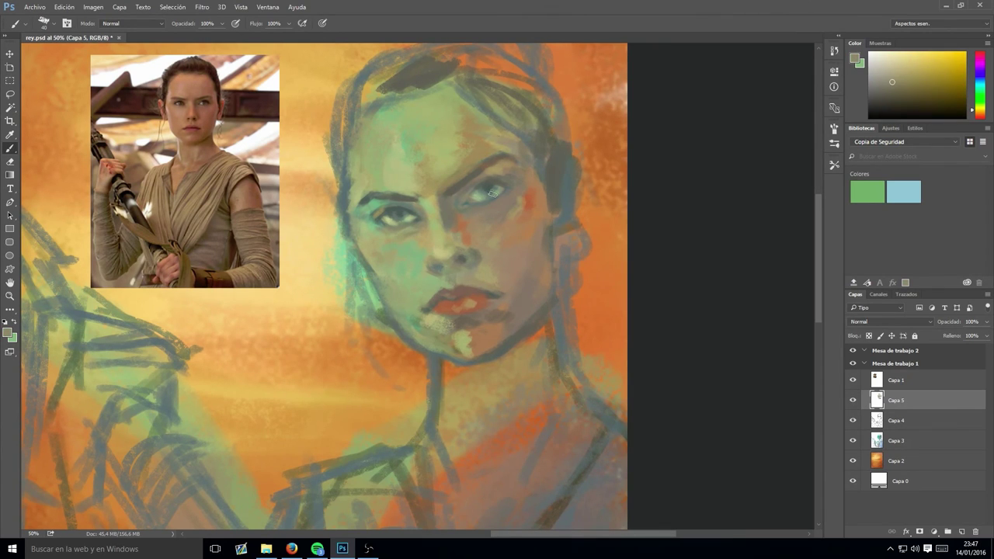
left_click(440, 268, "alt")
left_click(442, 273, "alt")
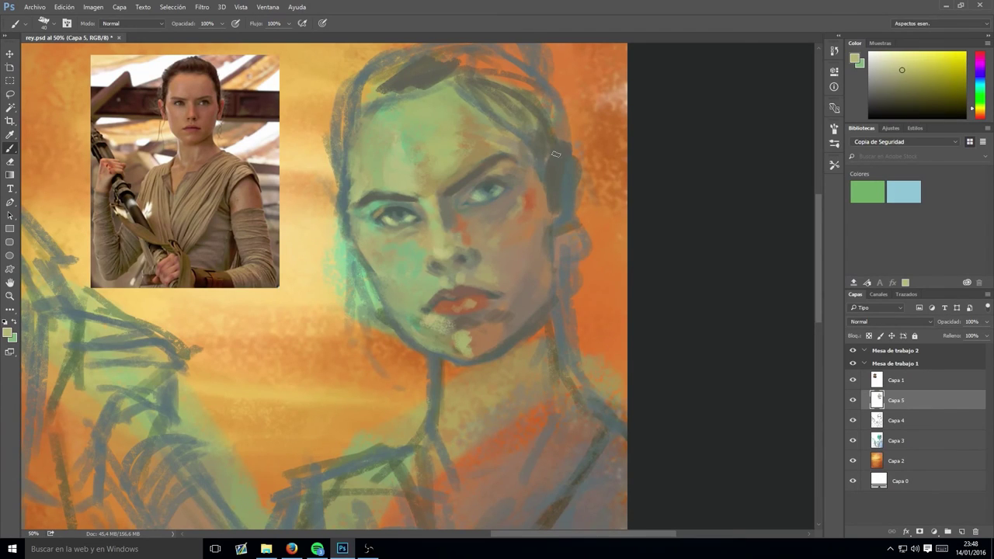
- Paint dark and orange strokes along the face's left outline
left_click(362, 261, "alt")
left_click_drag(355, 248, 349, 84)
left_click(332, 120, "alt")
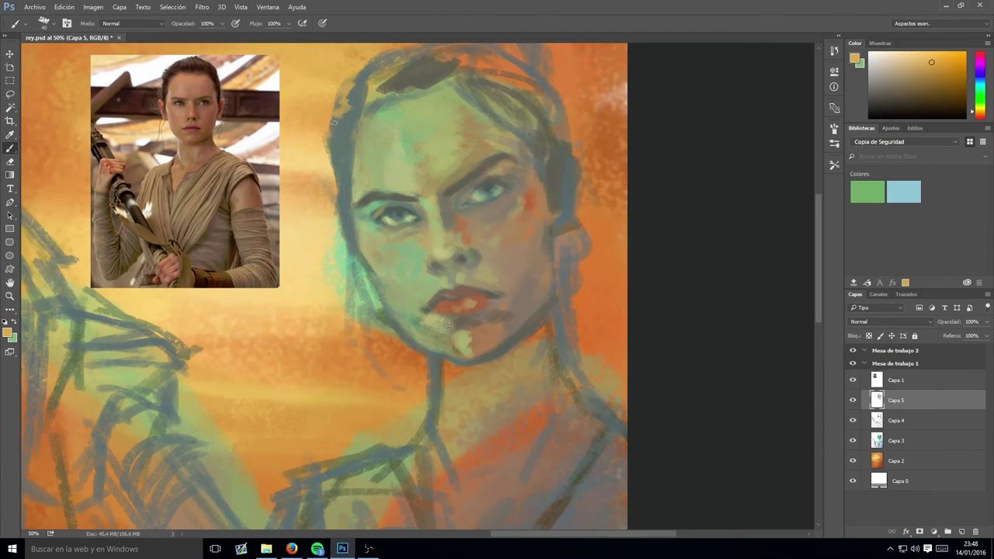
mouse_move(332, 120)
left_mouse_down()
mouse_move(362, 266)
mouse_move(338, 332)
left_mouse_up()
- Cover the top of the hair with grey-brown and orange strokes
left_click(365, 295, "alt")
left_click(389, 123, "alt")
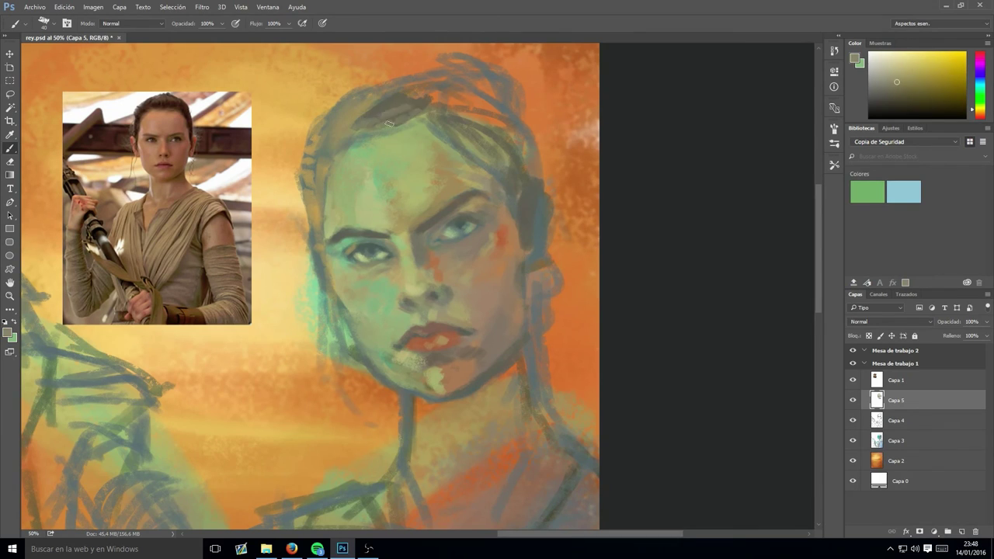
left_click(435, 87, "alt")
mouse_move(388, 122)
left_mouse_down()
mouse_move(435, 87)
mouse_move(416, 124)
mouse_move(342, 144)
left_mouse_up()
left_click(415, 124, "alt")
left_click(447, 87, "alt")
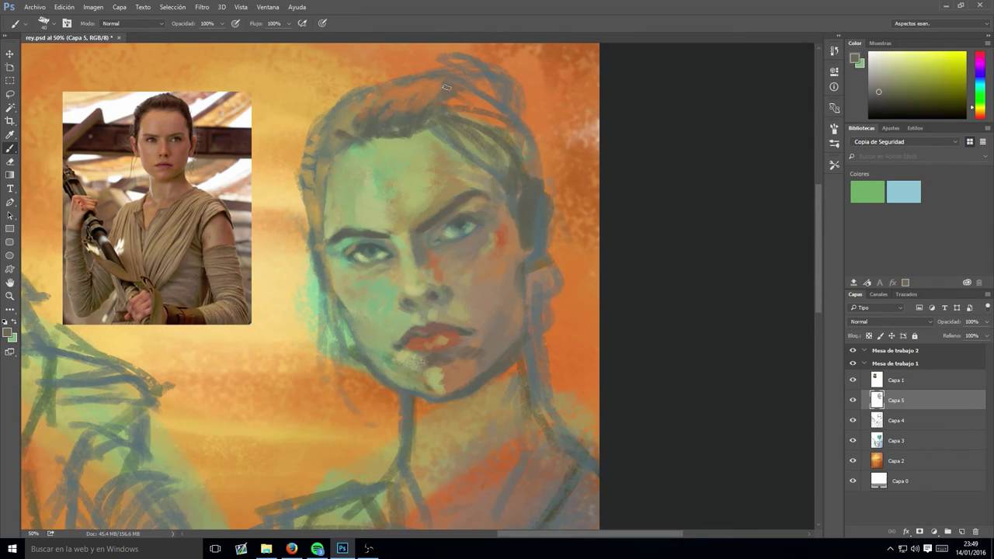
left_click_drag(447, 87, 365, 108)
left_click(365, 108, "alt")
left_click_drag(466, 77, 482, 163)
left_click(465, 117, "alt")
mouse_move(435, 54)
left_mouse_down()
mouse_move(505, 108)
mouse_move(497, 186)
left_mouse_up()
- With a smaller brush, paint orange and yellow-orange strokes along the right jaw and hair edge
left_click(435, 195, "alt")
key("bracketleft")
key("bracketleft")
key("bracketleft")
left_click(400, 295, "alt")
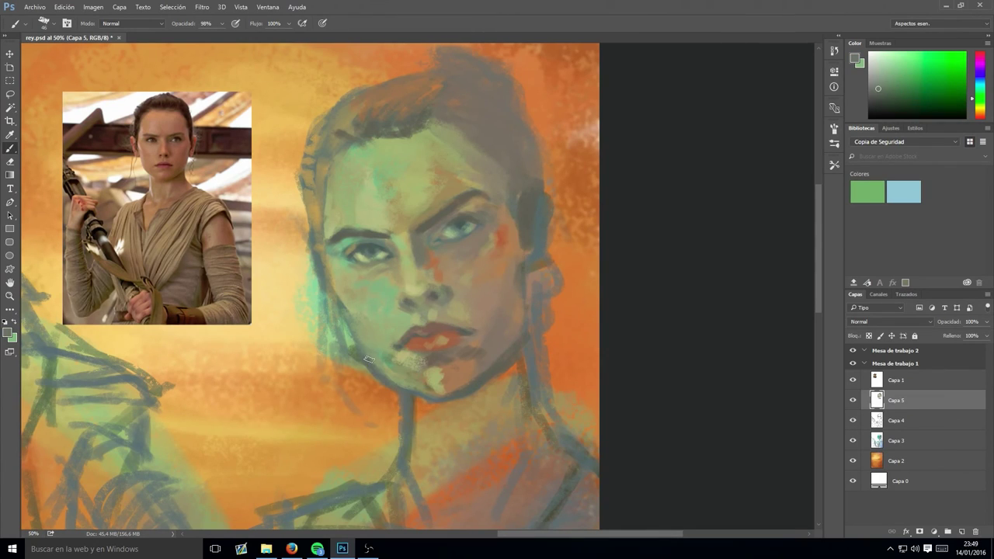
left_click(530, 185, "alt")
left_click_drag(544, 210, 528, 272)
left_click(536, 221, "alt")
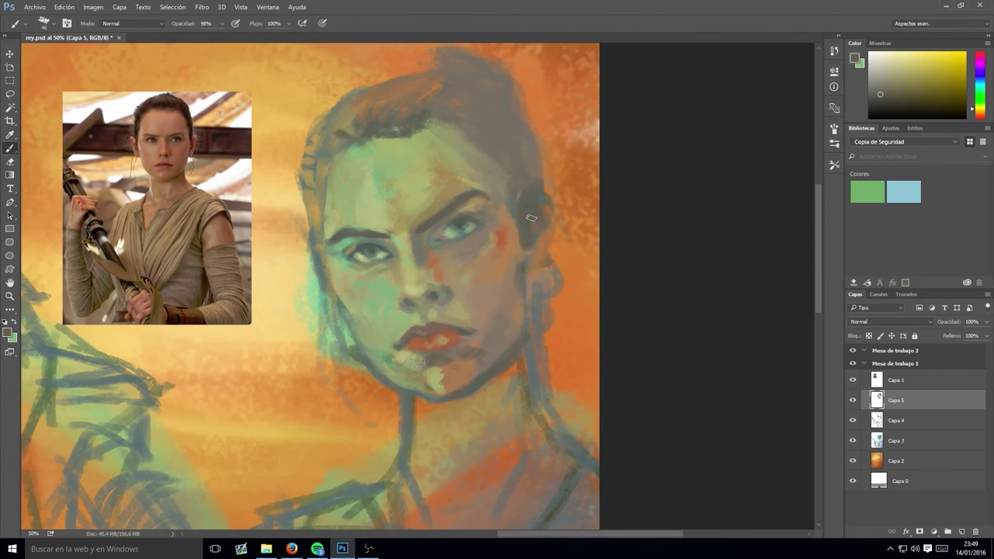
left_click_drag(536, 233, 543, 280)
left_click(542, 211, "alt")
mouse_move(534, 238)
left_mouse_down()
mouse_move(534, 265)
mouse_move(567, 318)
mouse_move(571, 358)
left_mouse_up()
left_click(536, 210, "alt")
- Add thin dark hair strands by the face and orange strokes on top of the hair
left_click(519, 233, "alt")
left_click_drag(330, 295, 346, 396)
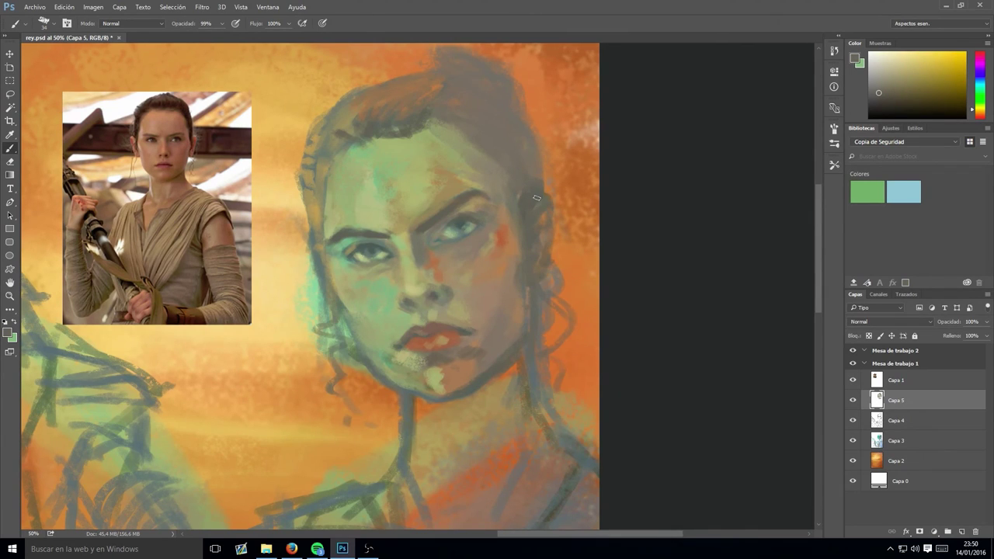
left_click_drag(543, 194, 521, 93)
left_click_drag(471, 179, 475, 229)
mouse_move(497, 105)
left_mouse_down()
mouse_move(435, 98)
mouse_move(412, 128)
mouse_move(458, 130)
left_mouse_up()
left_click(411, 116, "alt")
left_click(445, 174, "alt")
left_click_drag(482, 204, 467, 148)
- Block in the neck with orange-brown and light green strokes
left_click(375, 242, "alt")
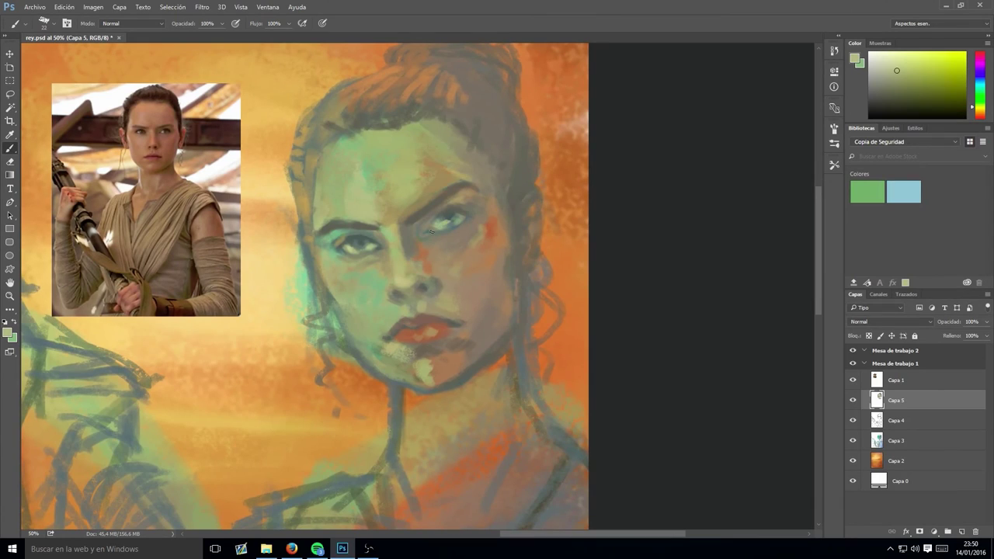
left_click(449, 332, "alt")
left_click(462, 184, "alt")
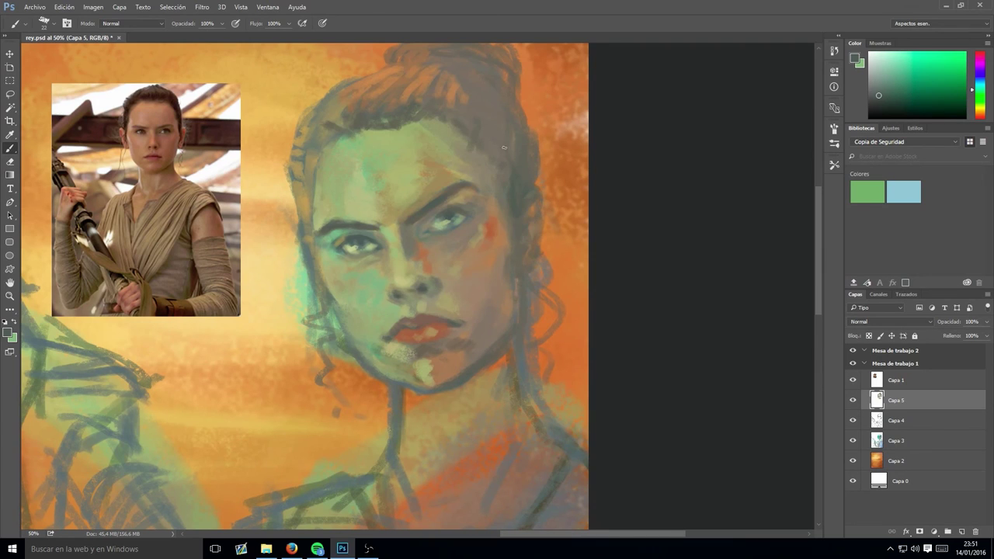
left_click_drag(504, 147, 497, 119)
left_click_drag(468, 342, 464, 289)
left_click(497, 315, "alt")
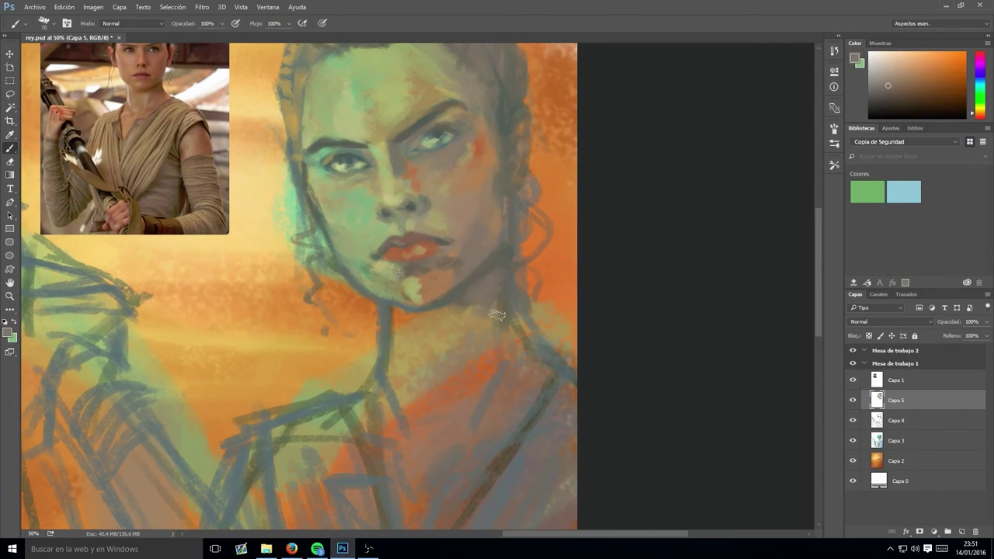
left_click(462, 330, "alt")
left_click_drag(435, 326, 498, 359)
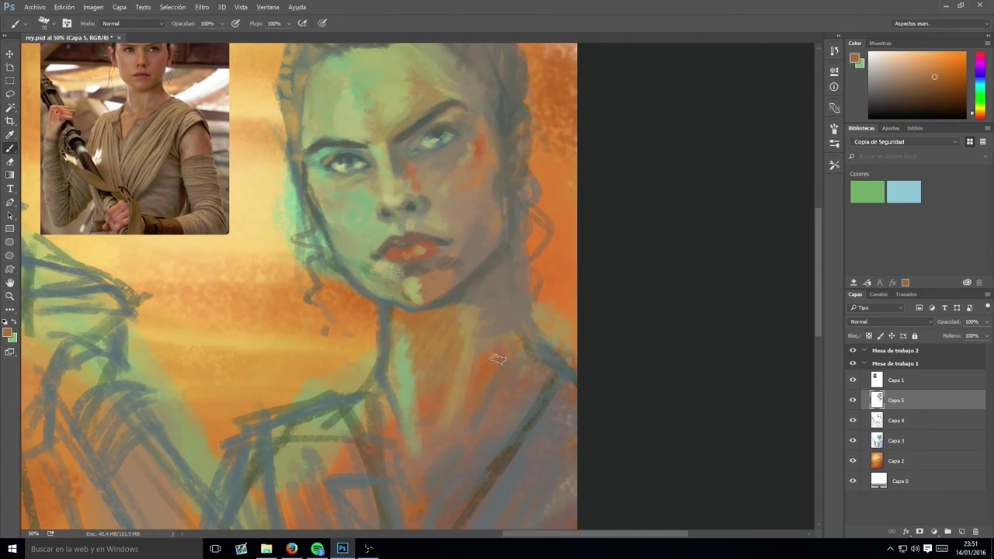
left_click_drag(515, 421, 533, 399)
left_click(407, 296, "alt")
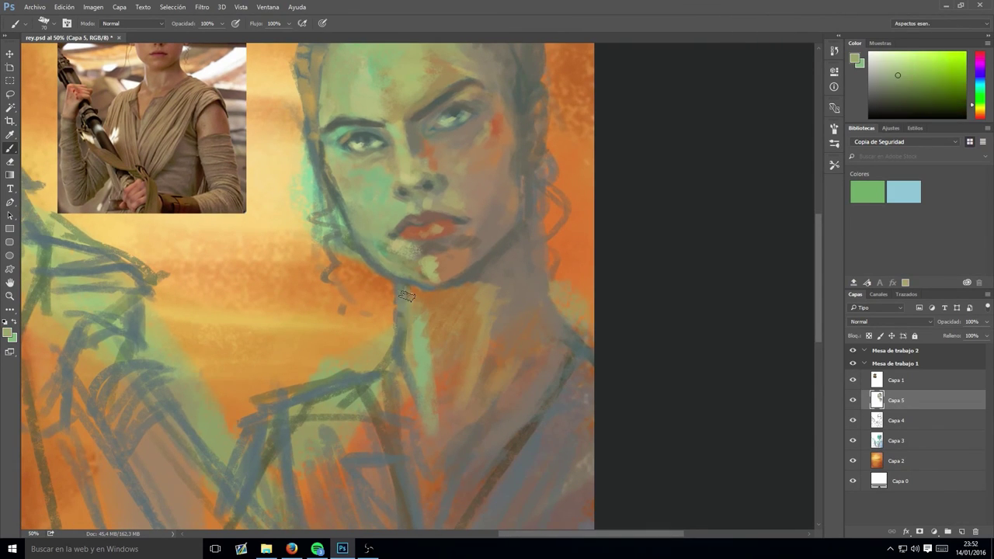
mouse_move(407, 296)
left_mouse_down()
mouse_move(400, 350)
mouse_move(432, 443)
left_mouse_up()
- Check the Hue/Saturation and Brightness/Contrast adjustments, cancelling both without applying
scroll(429, 291, "down", 1, "alt")
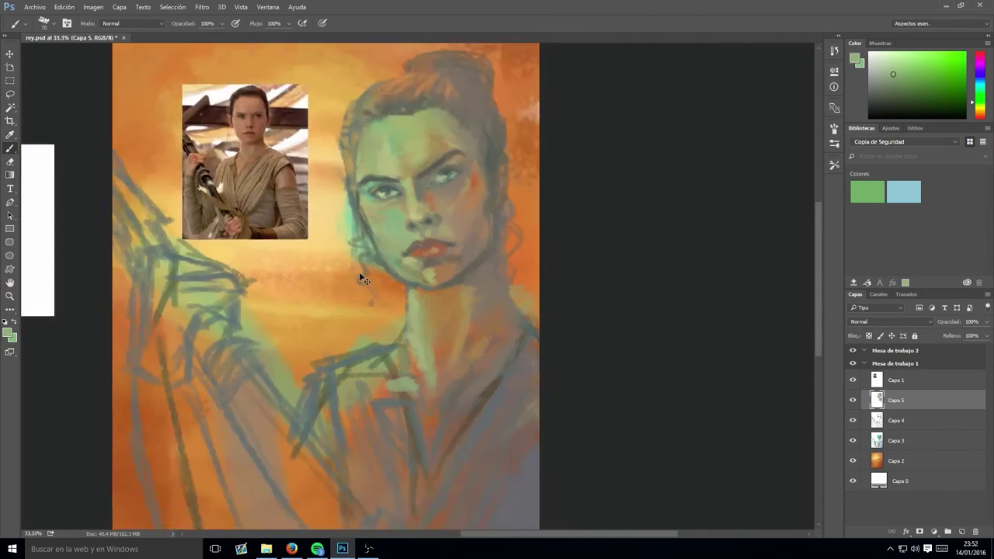
scroll(360, 278, "down", 1, "alt")
key("ctrl+u")
key("Escape")
left_click(93, 7)
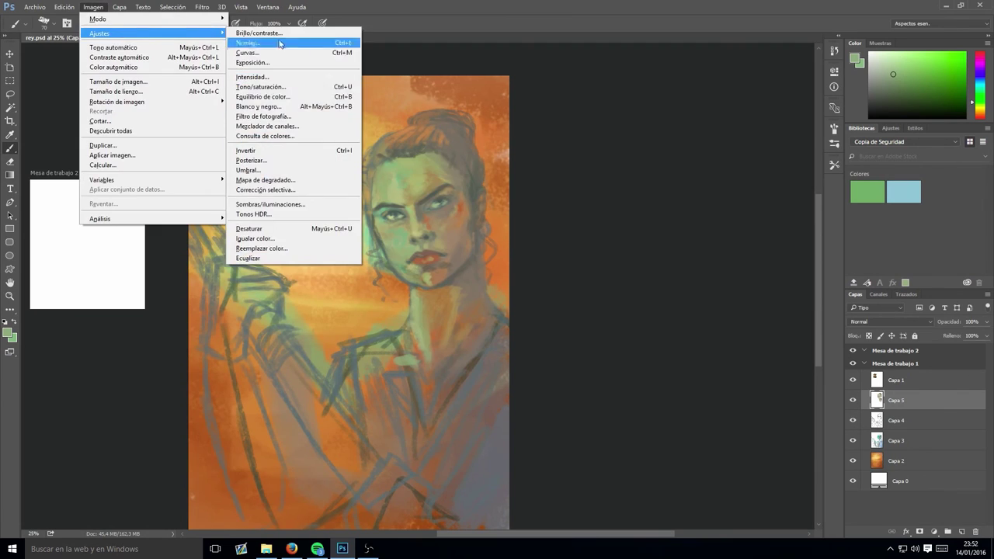
left_click(259, 32)
key("Escape")
scroll(380, 184, "up", 2)
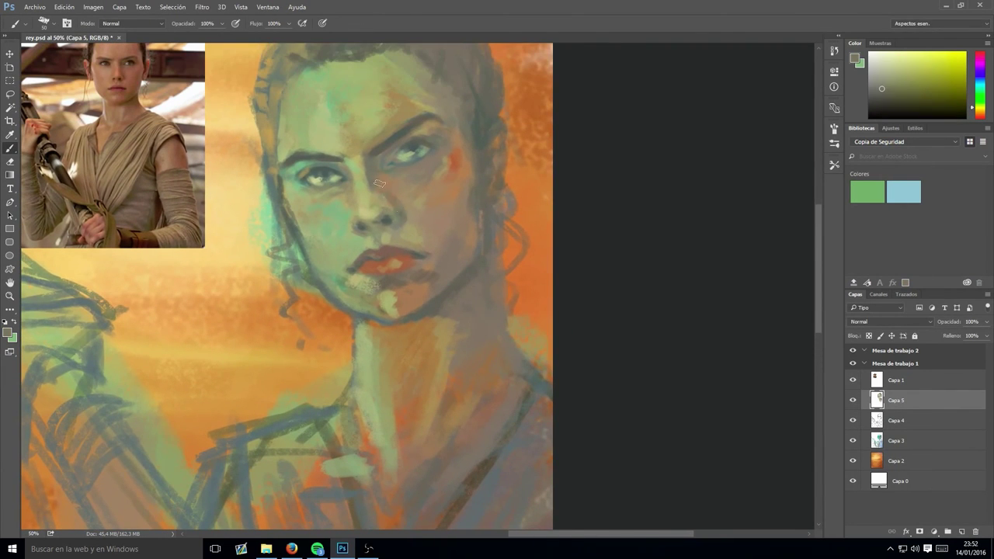
- Sweep yellow and green strokes across the robe and shoulders, then zoom out to the artboard
left_click(386, 198, "alt")
scroll(393, 214, "down", 2)
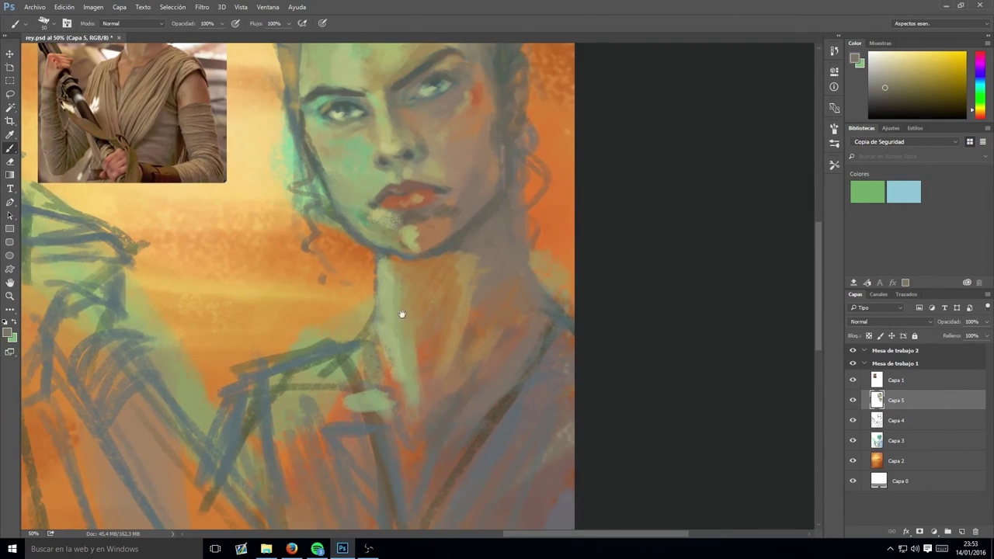
left_click(397, 448, "alt")
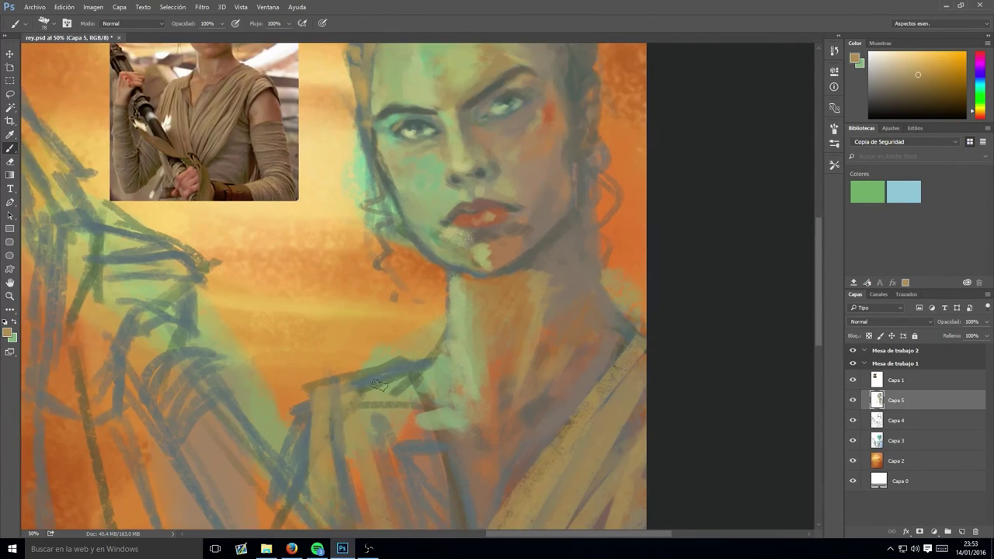
left_click_drag(342, 388, 366, 497)
left_click_drag(439, 128, 369, 85)
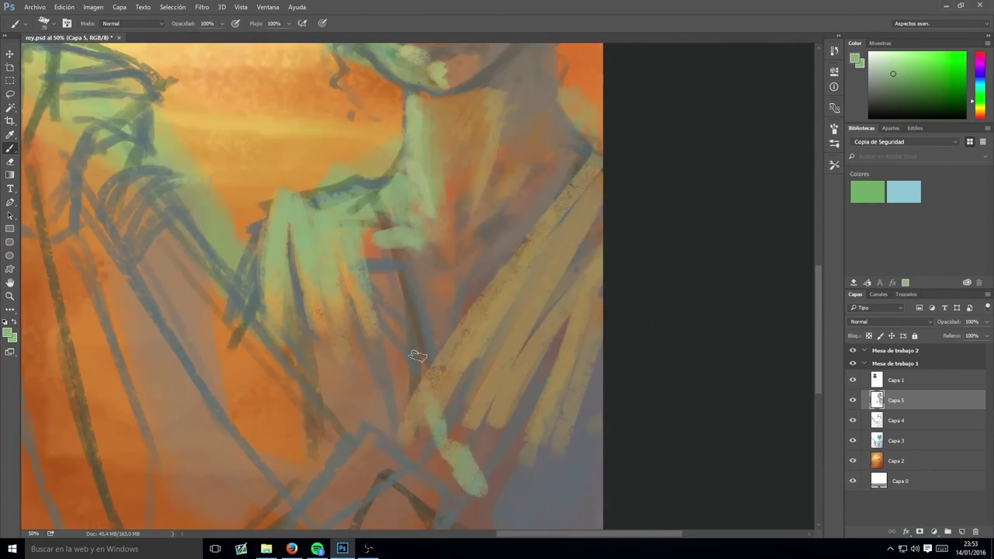
left_click_drag(365, 373, 321, 510)
key("ctrl+minus")
left_click_drag(366, 365, 326, 505)
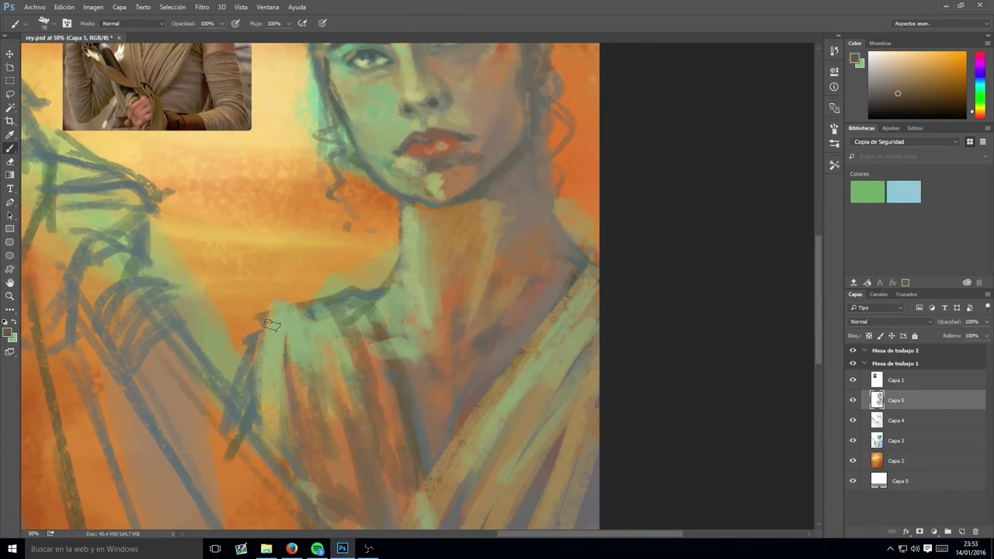
key("ctrl+minus")
- Briefly select Capa 3, then return to Capa 5 with the Brush tool
key("e")
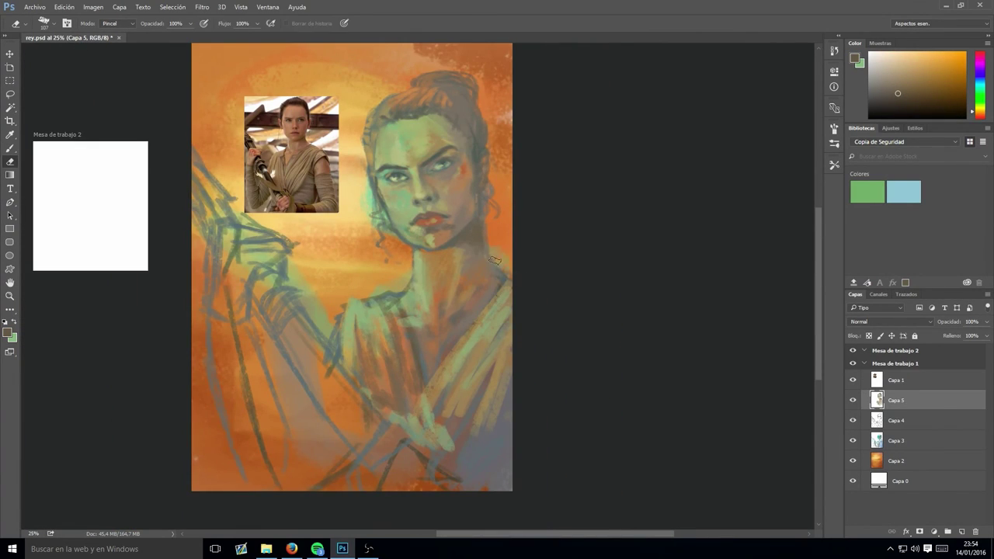
key("alt+bracketleft")
key("alt+bracketleft")
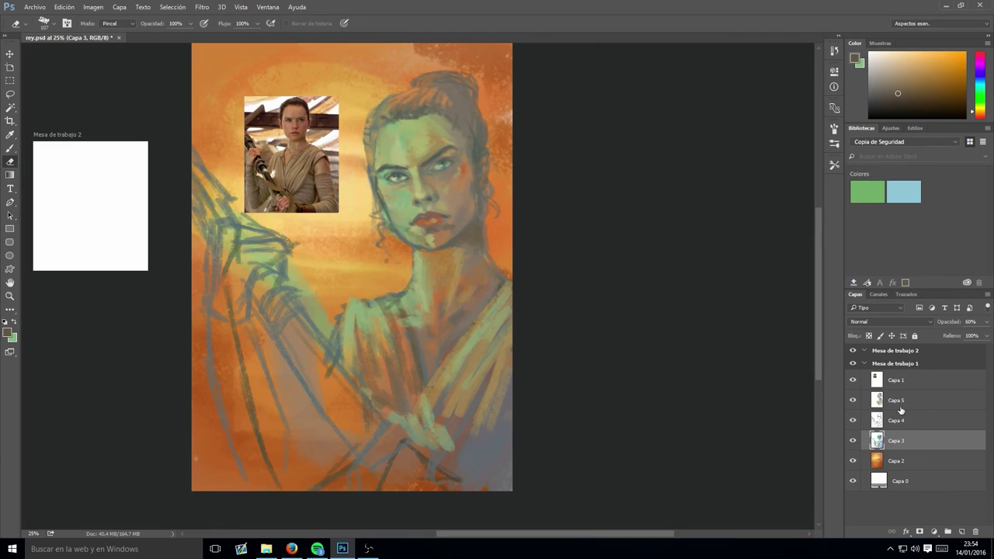
key("alt+bracketright")
key("alt+bracketright")
key("b")
- Paint tan shadow strokes down the neck and lighter strokes on the chest
left_click(483, 280, "alt")
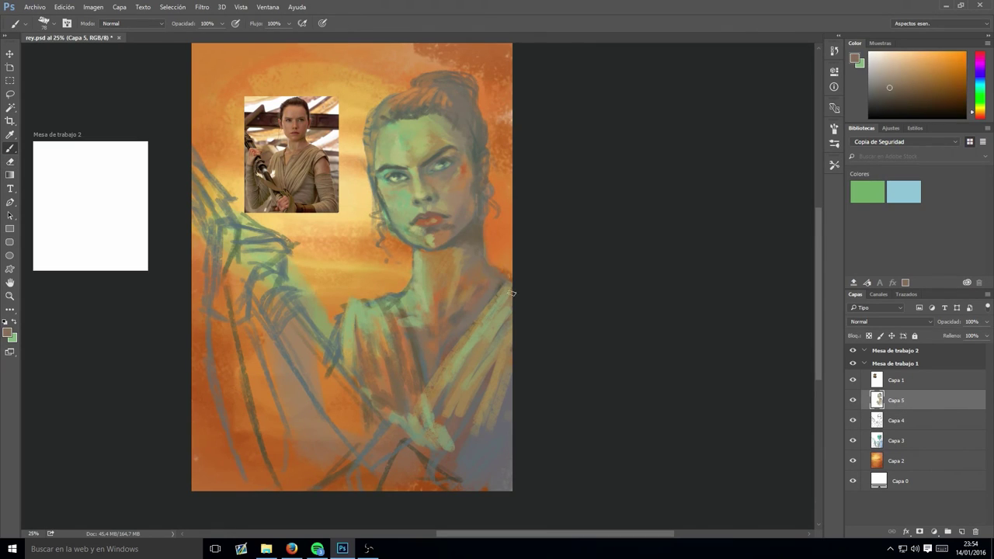
left_click(387, 333, "alt")
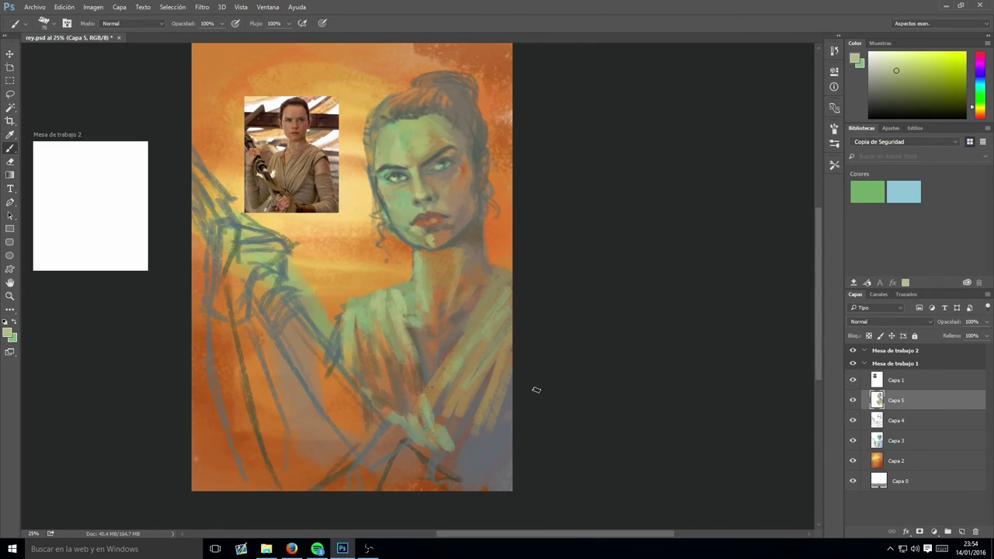
left_click(383, 264, "alt")
mouse_move(400, 294)
left_mouse_down()
mouse_move(406, 338)
mouse_move(414, 311)
mouse_move(406, 381)
left_mouse_up()
left_click(419, 302, "alt")
left_click(415, 341, "alt")
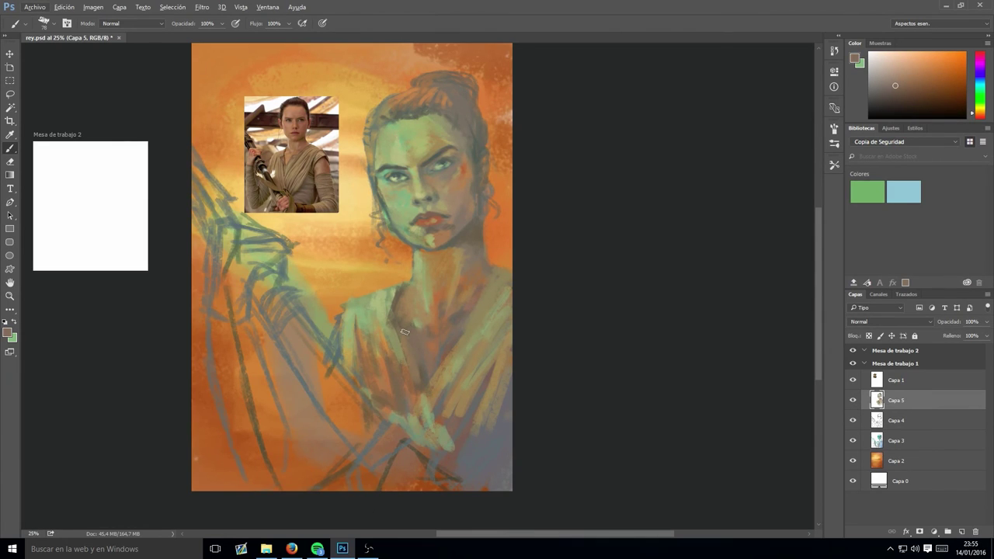
- Create new empty layer Capa 6 above Capa 5 and zoom in on the face
key("ctrl+shift+alt+n")
key("ctrl+plus")
key("ctrl+plus")
left_click(459, 333, "alt")
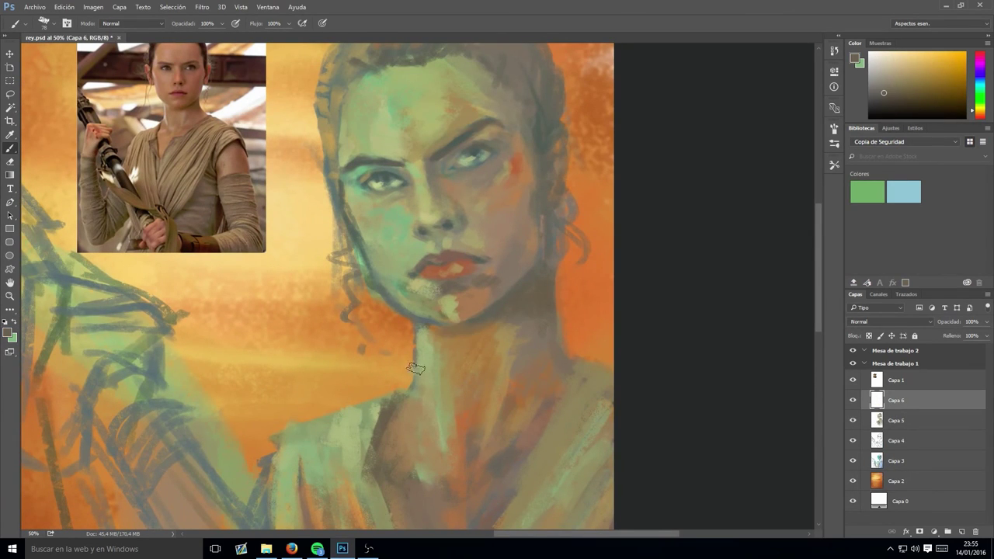
- Zoom in on the face, sample yellow-olive and green skin tones, and dab warm skin colour on the cheek
key("ctrl+plus")
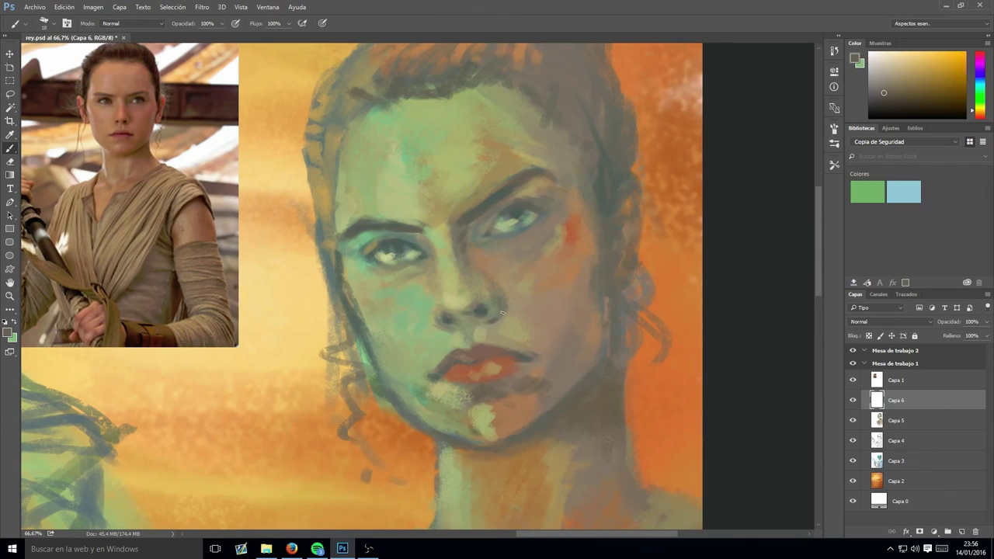
left_click(470, 345, "alt")
left_click(469, 339, "alt")
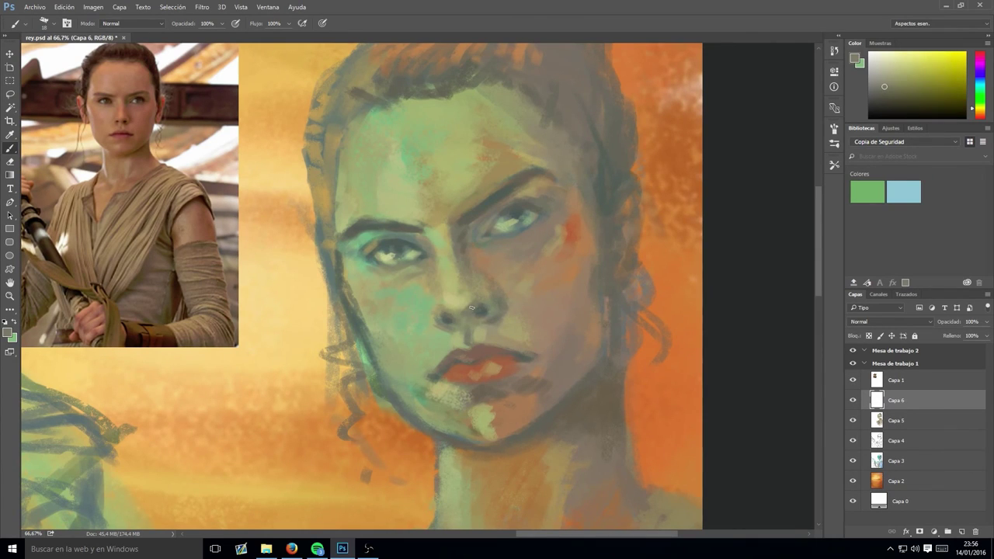
left_click(471, 309, "alt")
left_click(497, 315, "alt")
left_click(454, 299, "alt")
left_click(436, 276, "alt")
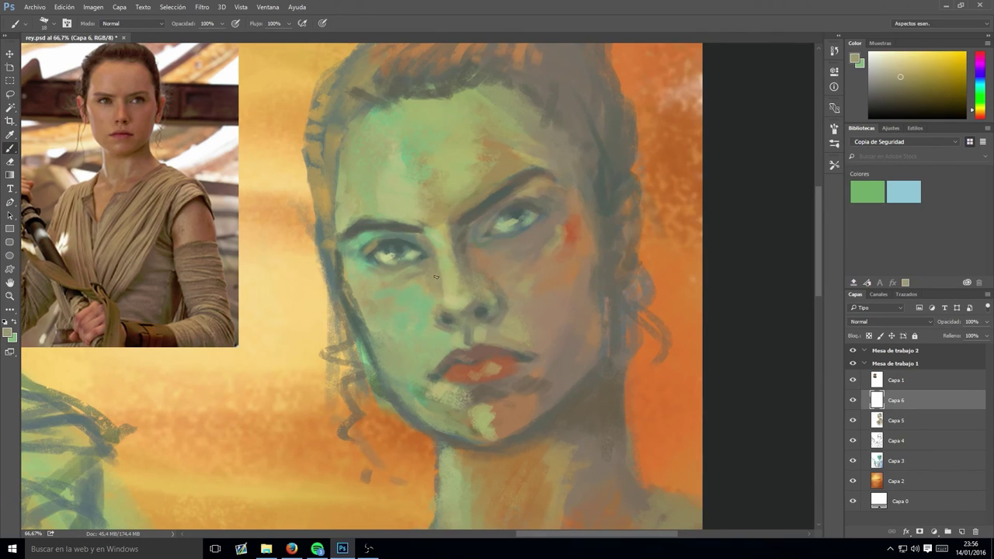
- Blend yellow-green and ochre tones across the lower face
left_click(435, 326, "alt")
left_click(487, 309, "alt")
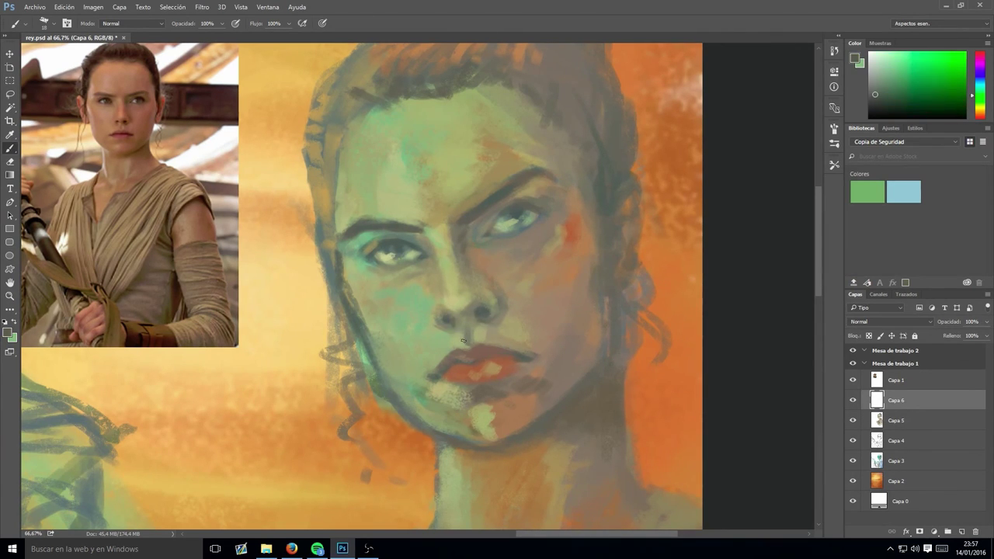
left_click(452, 315, "alt")
left_click(478, 340, "alt")
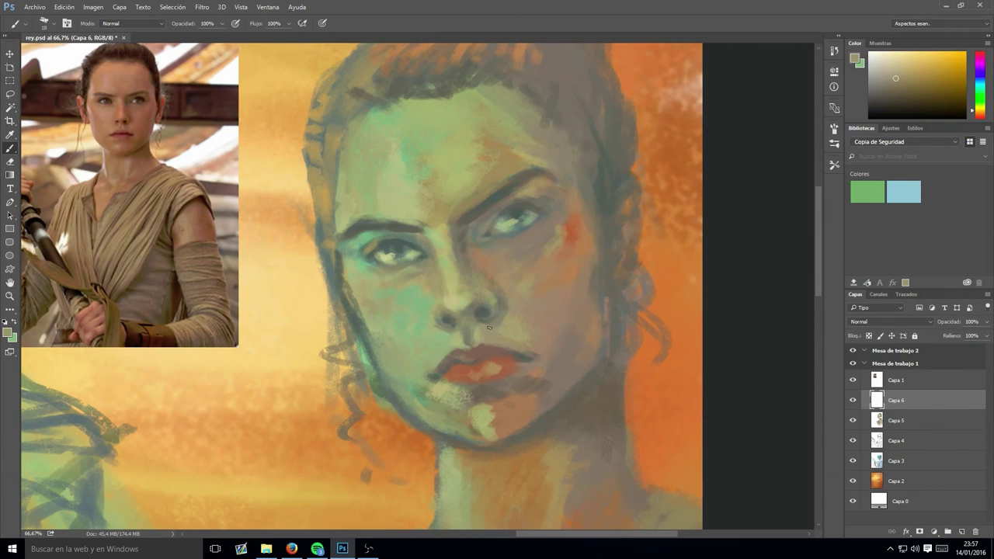
left_click(525, 333, "alt")
left_click(515, 351, "alt")
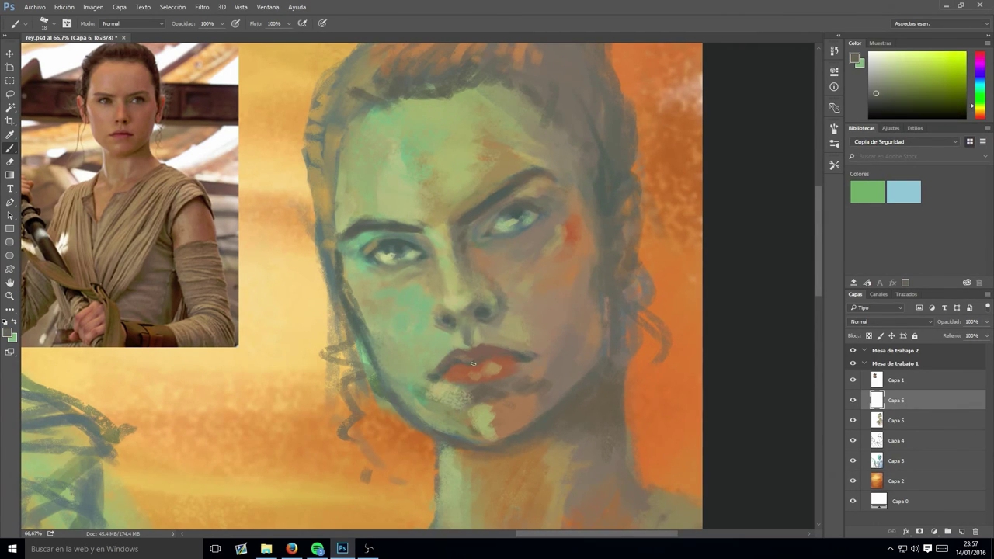
left_click(521, 363, "alt")
- Sample lip reds, browns and greyish greens from the mouth and chin area
left_click(470, 366, "alt")
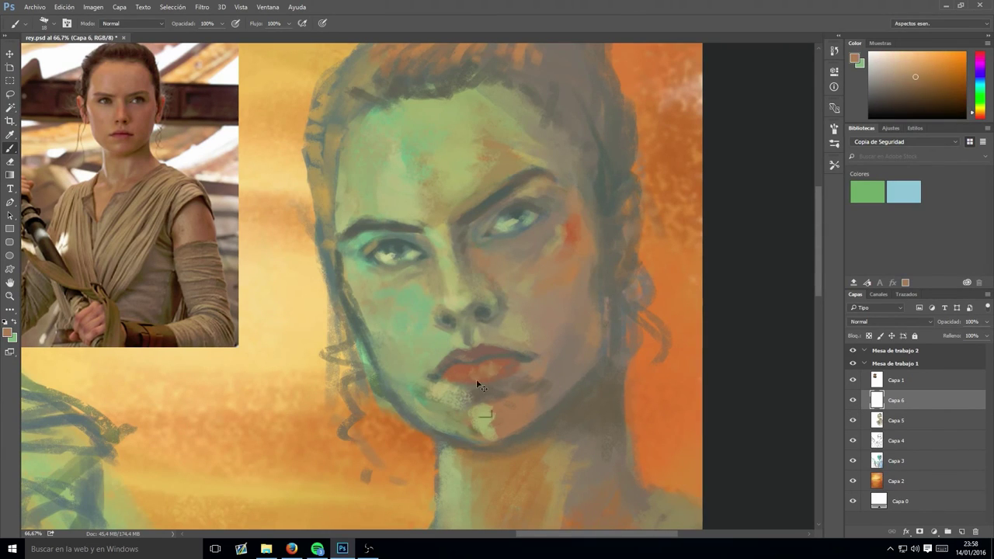
left_click(498, 396, "alt")
left_click(533, 358, "alt")
left_click(468, 369, "alt")
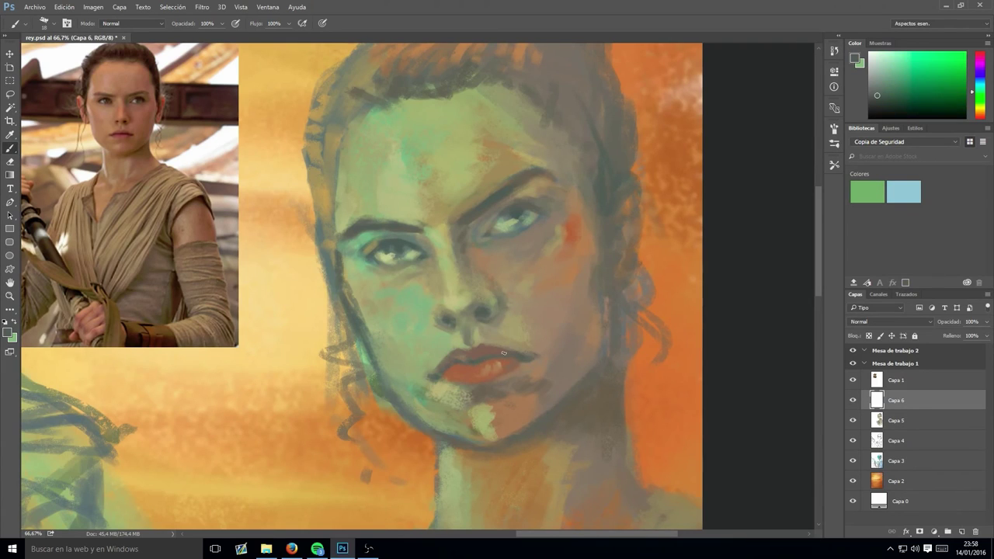
left_click(468, 361, "alt")
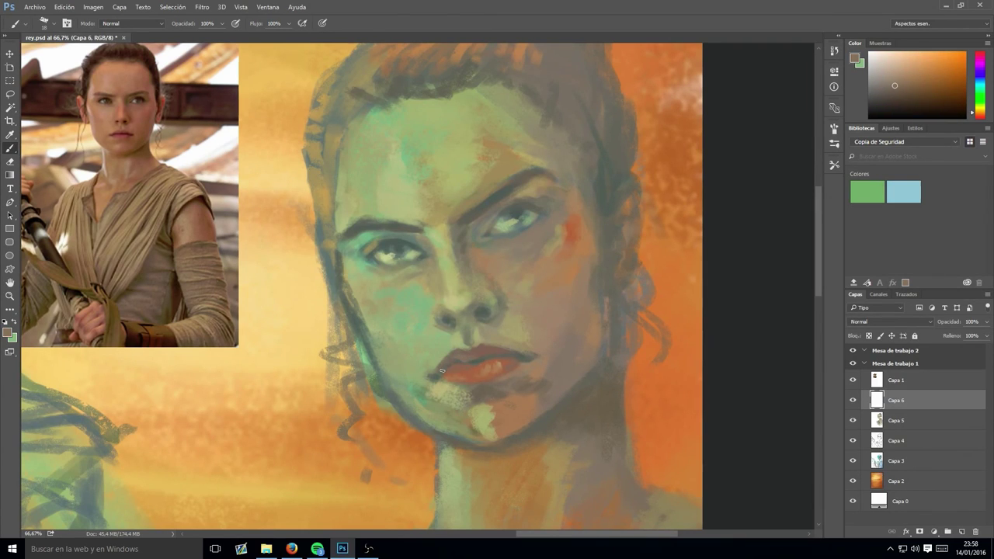
left_click(431, 375, "alt")
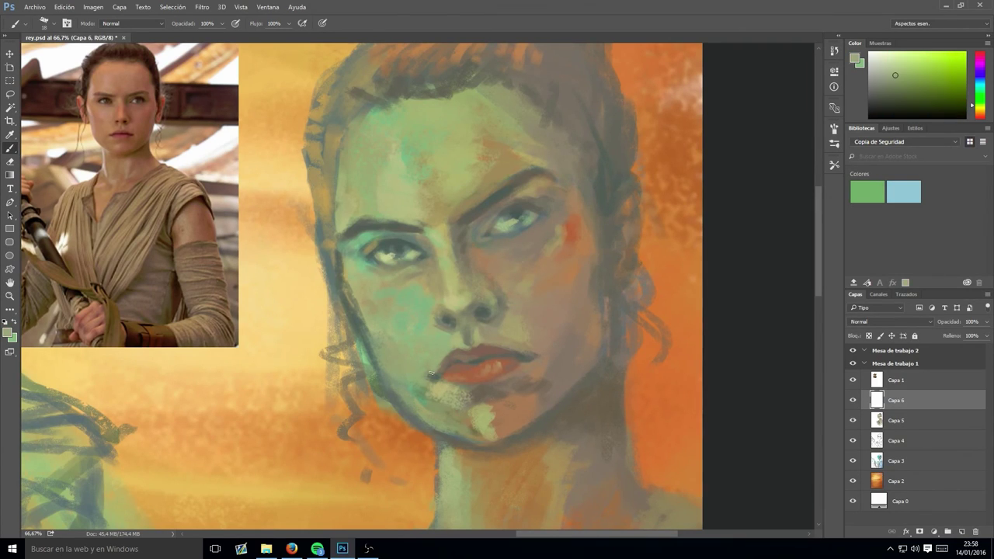
- Repaint the lips with a darker parting line and shading beneath the lower lip
left_click(494, 348, "alt")
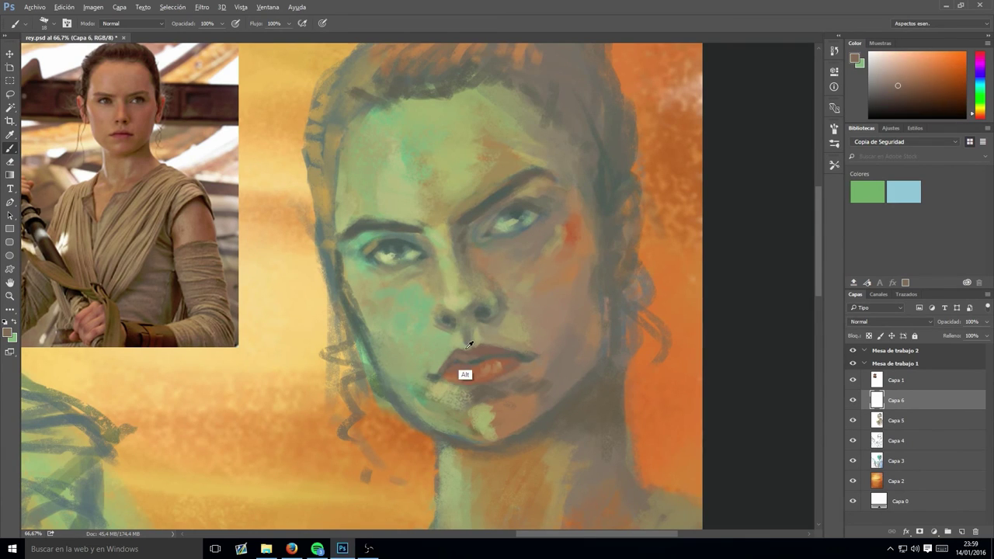
left_click(467, 376, "alt")
left_click(480, 348, "alt")
left_click(481, 358, "alt")
left_click(486, 363, "alt")
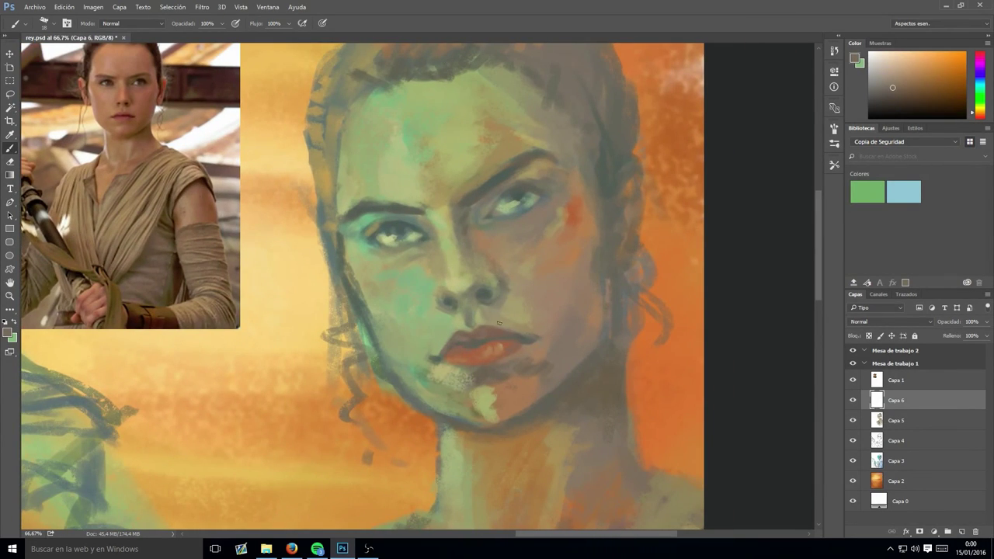
- Sample greens, yellow-olives and an orange from around the eye and cheek
left_click(489, 214, "alt")
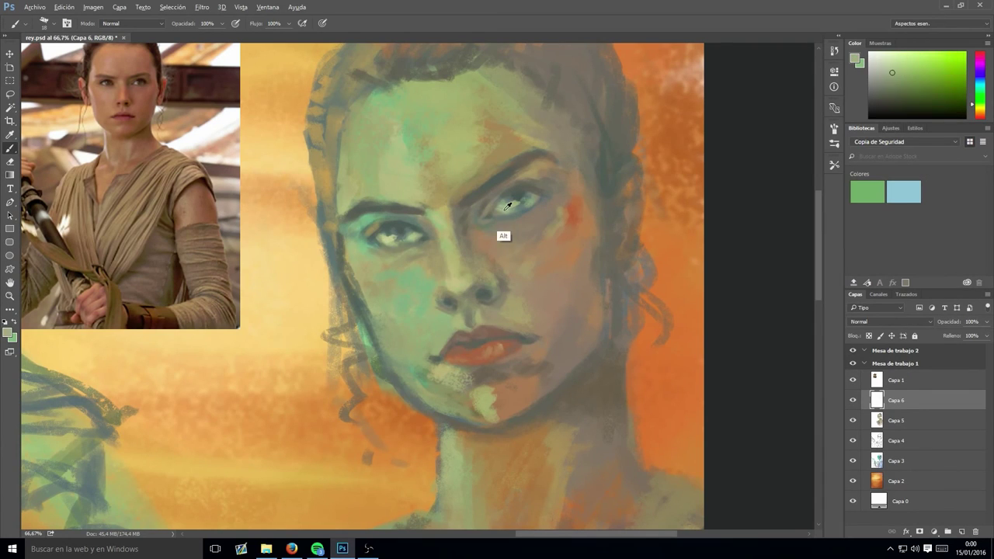
left_click(541, 195, "alt")
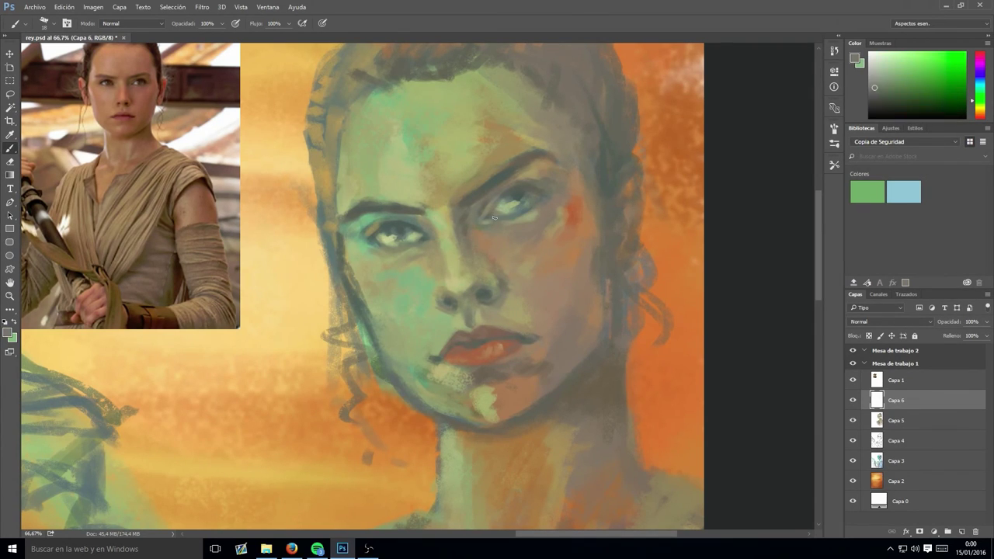
left_click(537, 194, "alt")
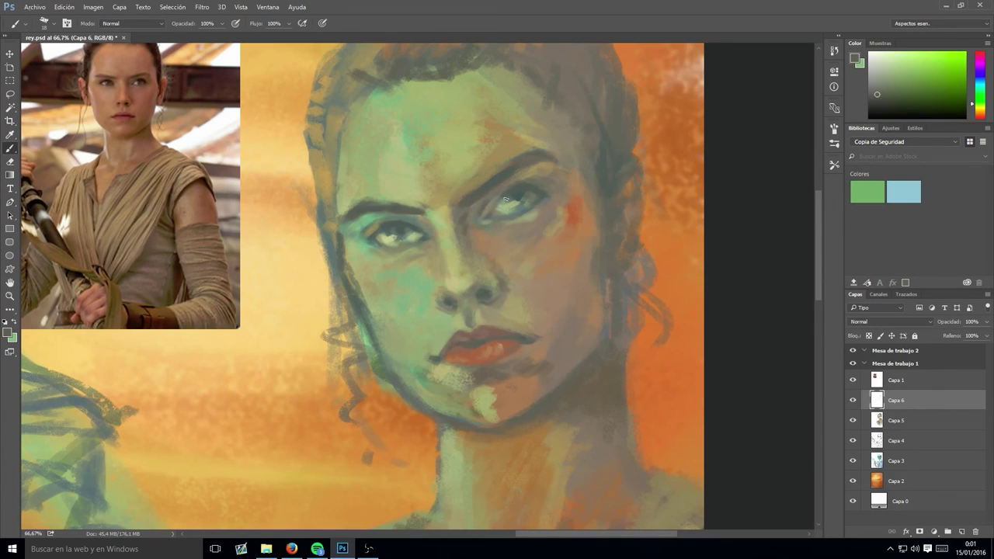
left_click(487, 221, "alt")
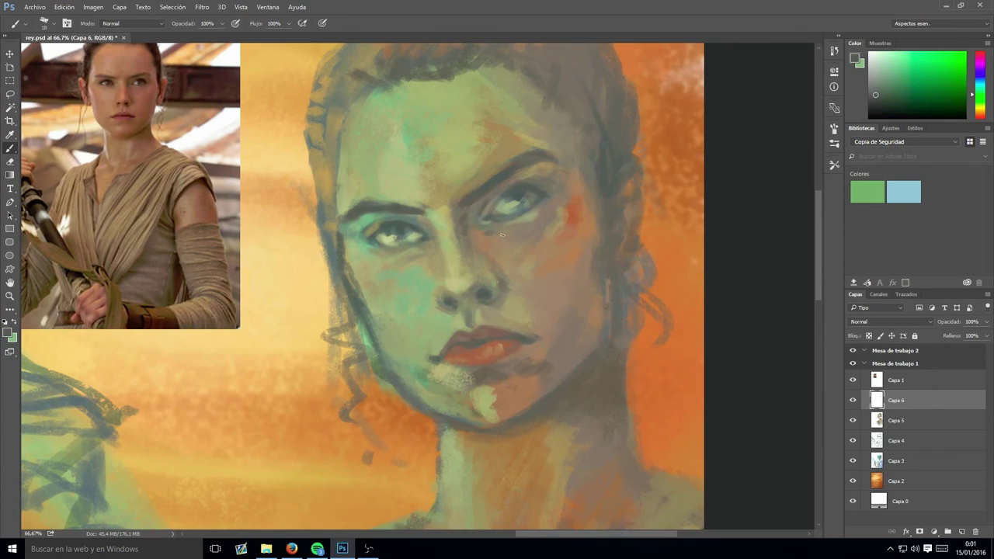
left_click(502, 234, "alt")
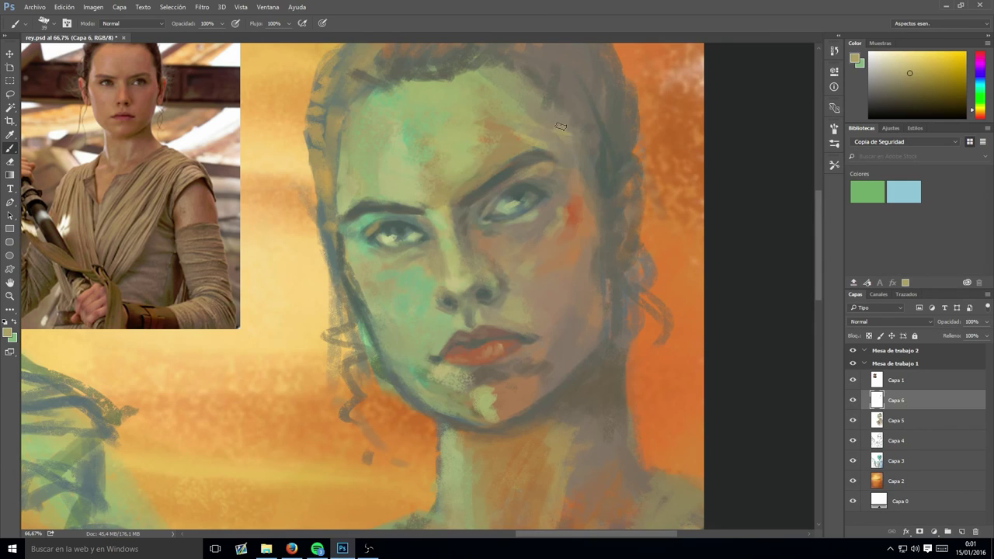
left_click(559, 247, "alt")
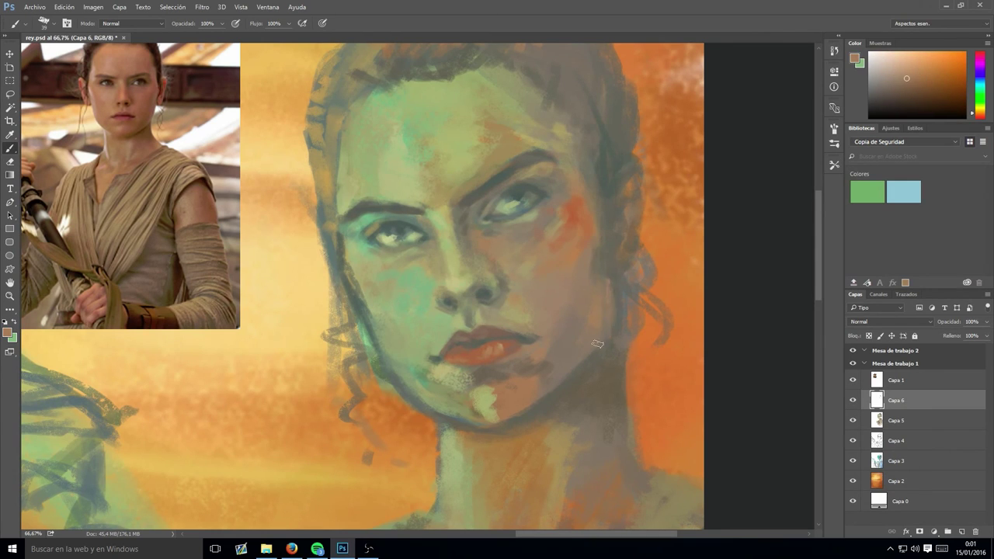
- Sample olive-grey jaw shadow, chin yellow-greens and grey-greens from the eye
left_click(589, 394, "alt")
left_click(581, 375, "alt")
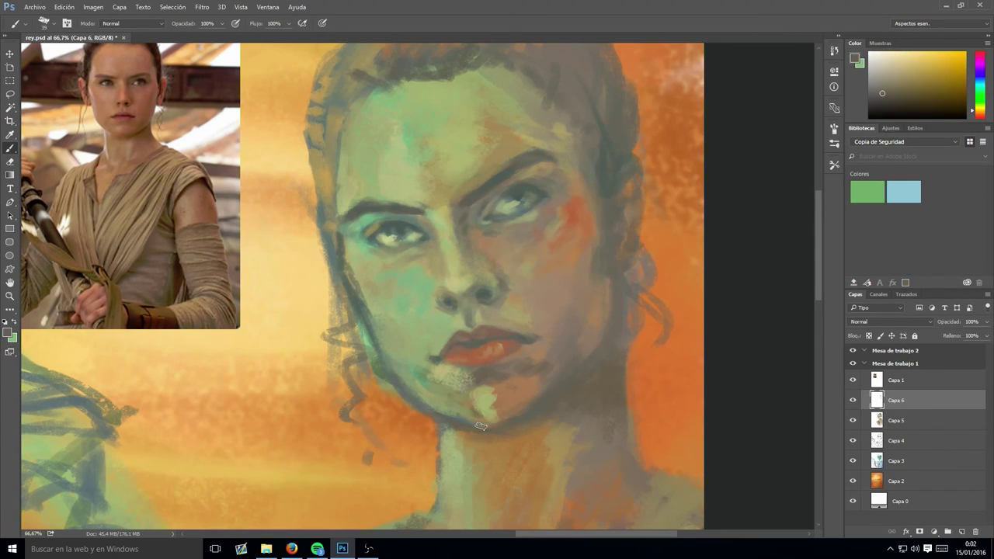
left_click(511, 403, "alt")
left_click(490, 393, "alt")
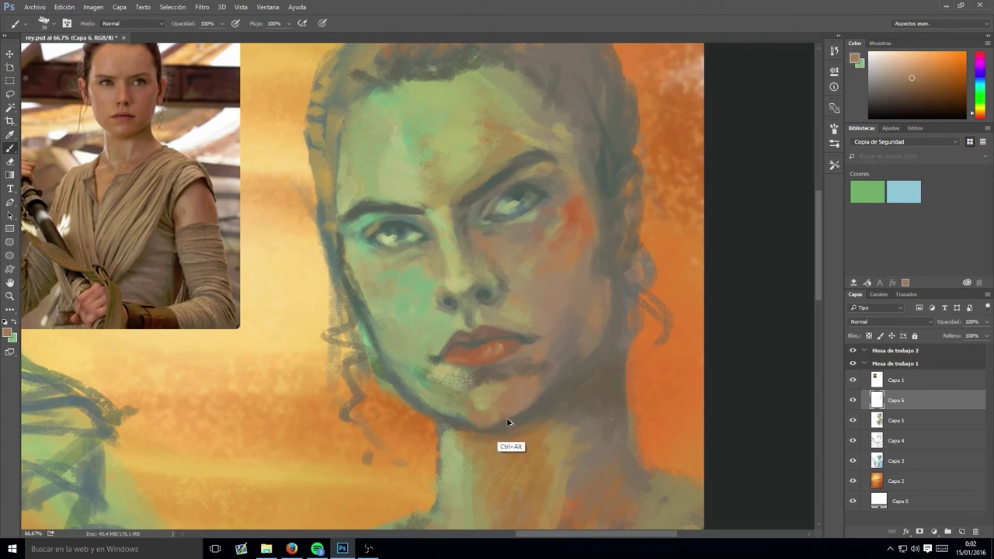
left_click(513, 196, "alt")
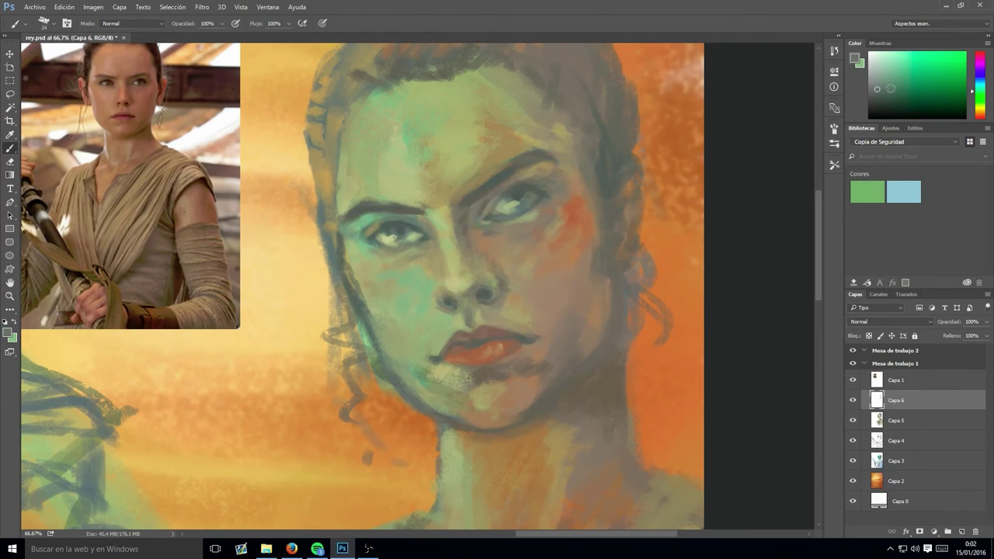
left_click(516, 196, "alt")
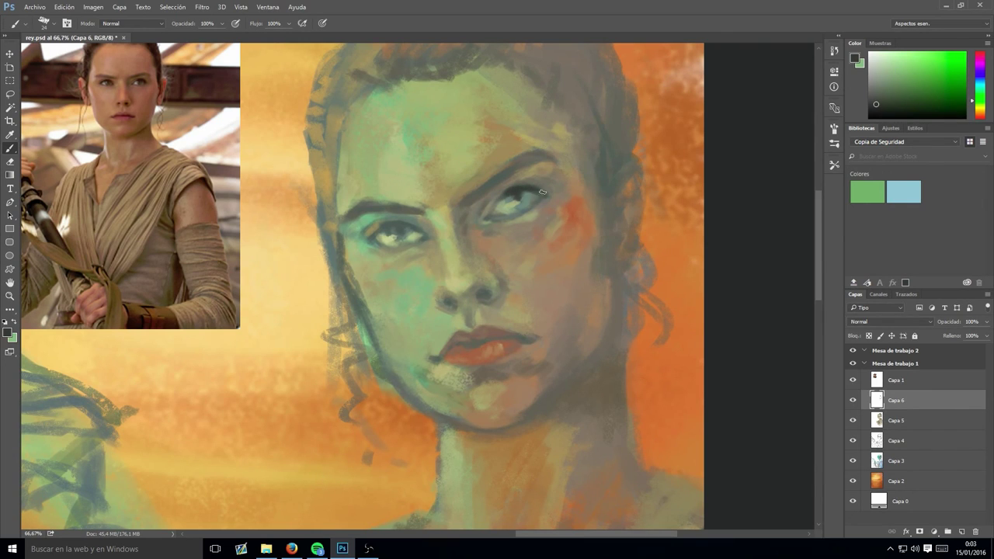
left_click(478, 193, "alt")
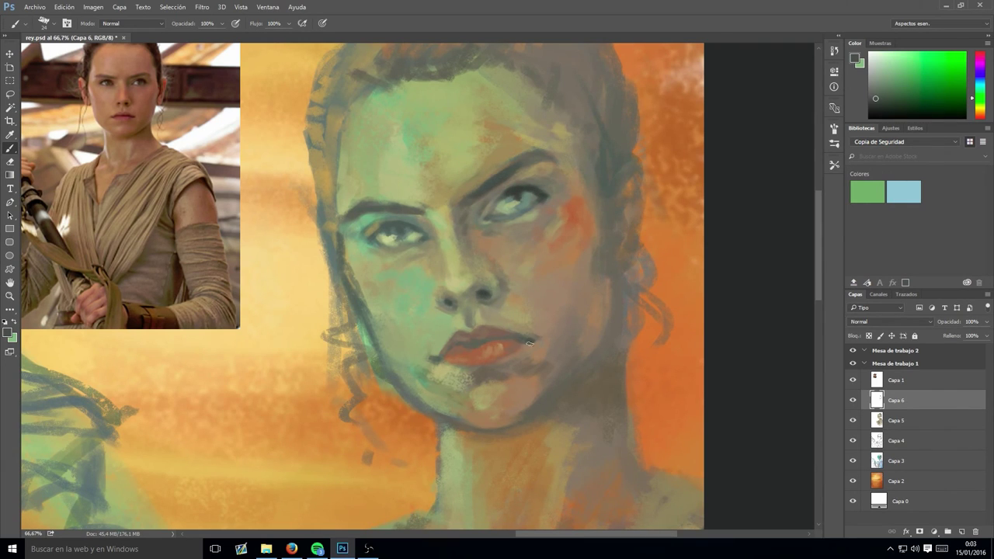
- Sample tan forehead skin tones, briefly dropping brush opacity then restoring it to 100%
left_click(578, 163, "alt")
left_click(537, 193, "alt")
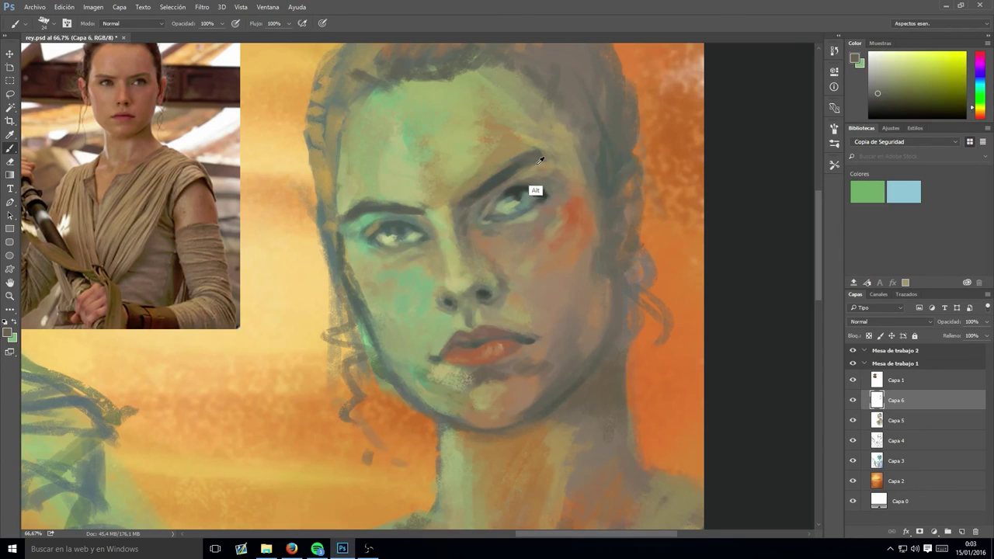
left_click(482, 178, "alt")
left_click(466, 100, "alt")
left_click(497, 138, "alt")
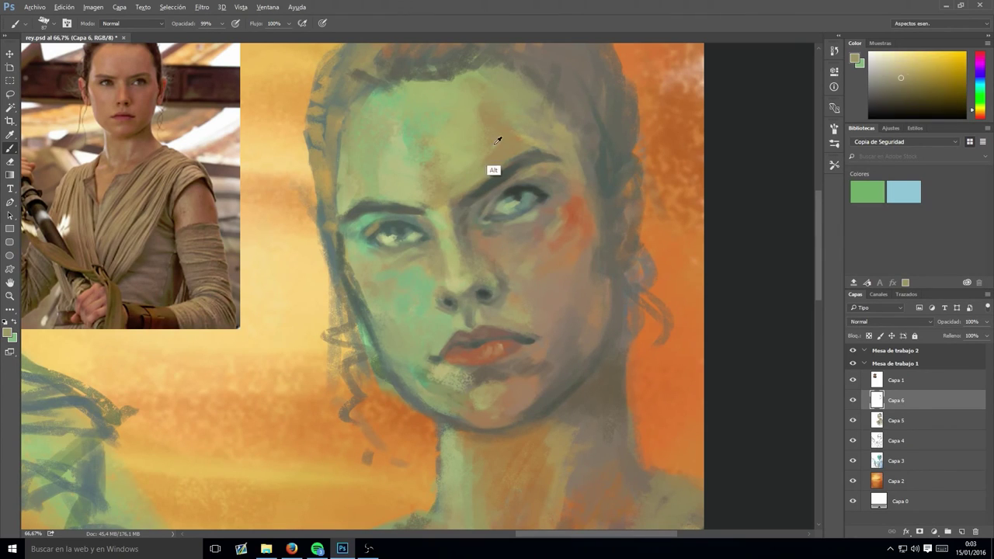
key("9")
key("9")
key("0")
- Resample skin colours beside the nose and around the chin
left_click(458, 273, "alt")
left_click(471, 290, "alt")
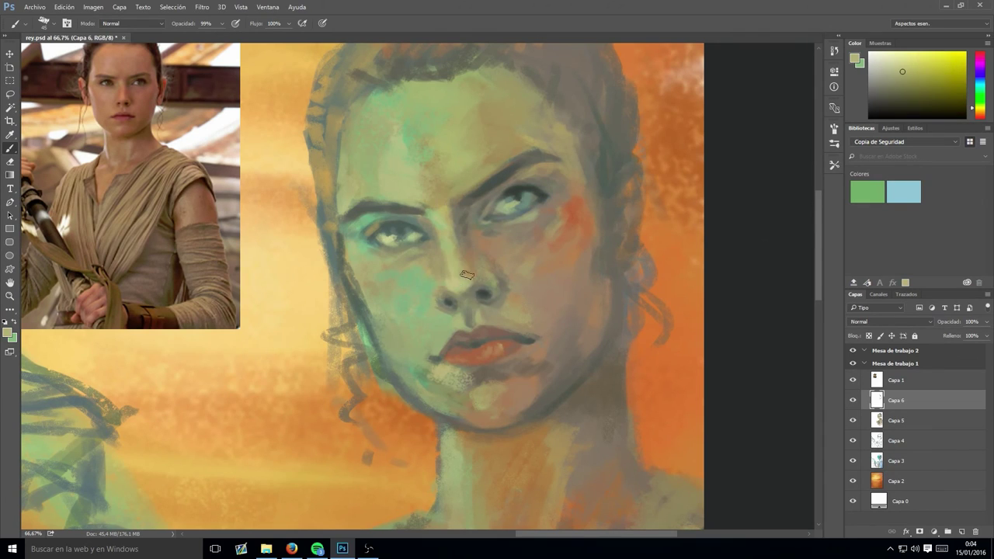
left_click(396, 213, "alt")
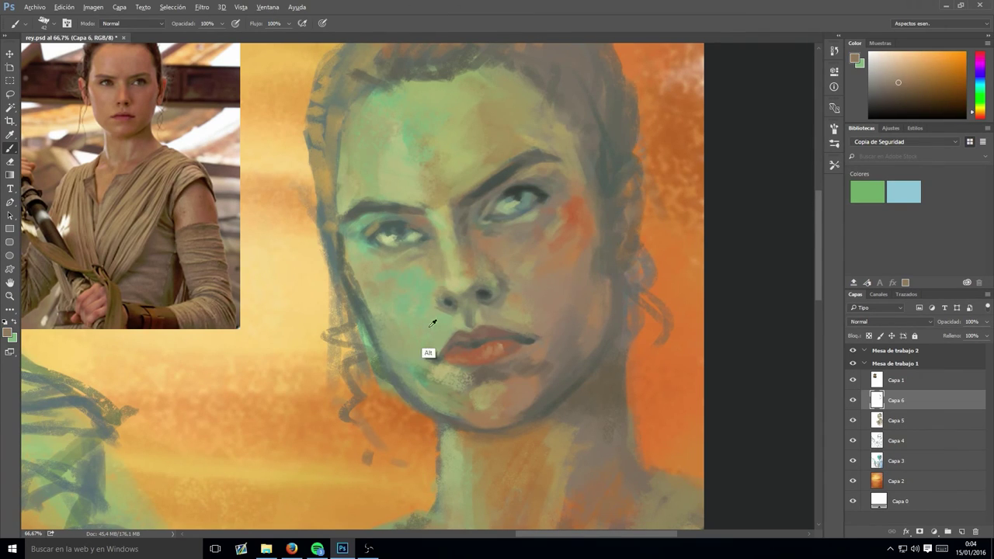
left_click(440, 277, "alt")
left_click(413, 364, "alt")
left_click(458, 395, "alt")
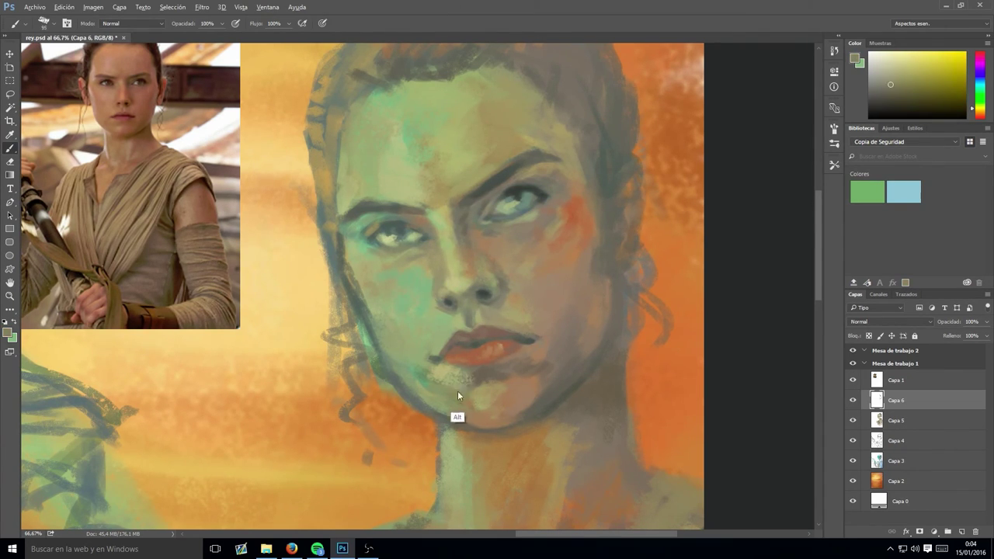
left_click(484, 404, "alt")
left_click(419, 397, "alt")
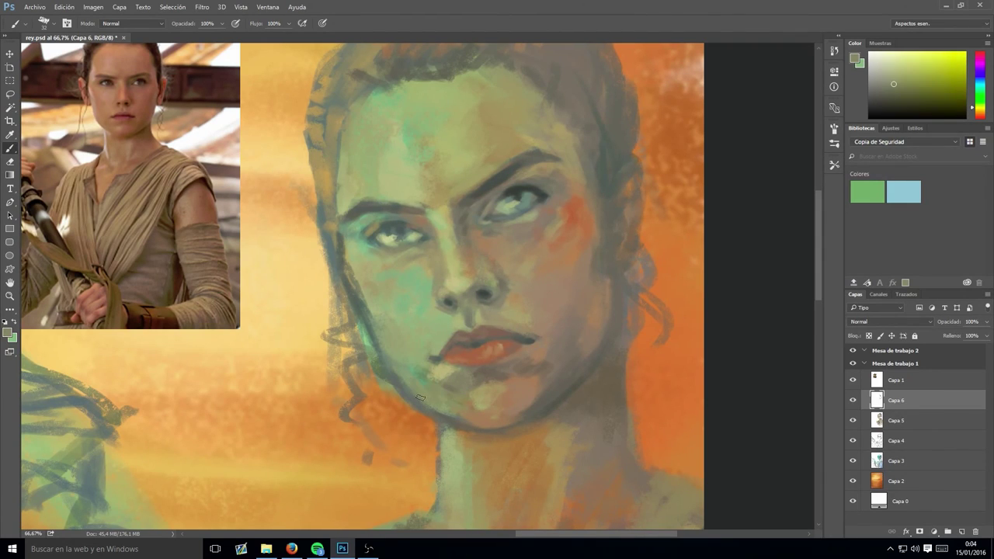
- Paint a green stroke along the jawline toward the chin
left_click(462, 370, "alt")
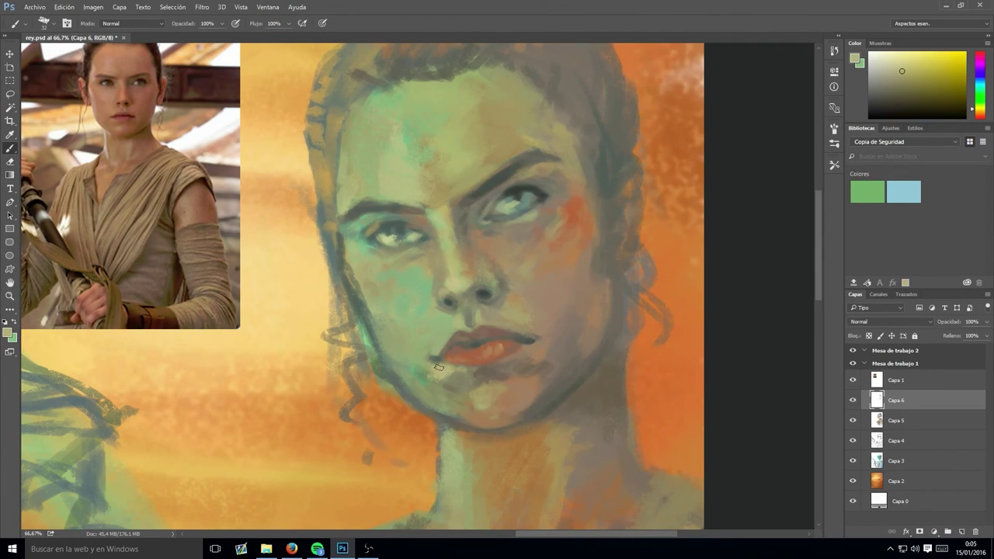
left_click(439, 366, "alt")
left_click(423, 388, "alt")
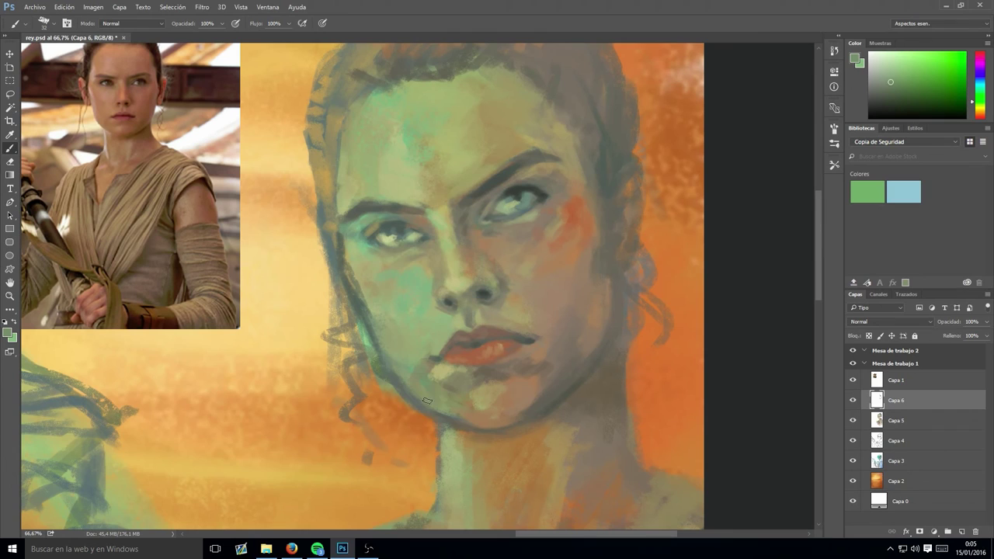
left_click(405, 360, "alt")
left_click_drag(405, 361, 454, 414)
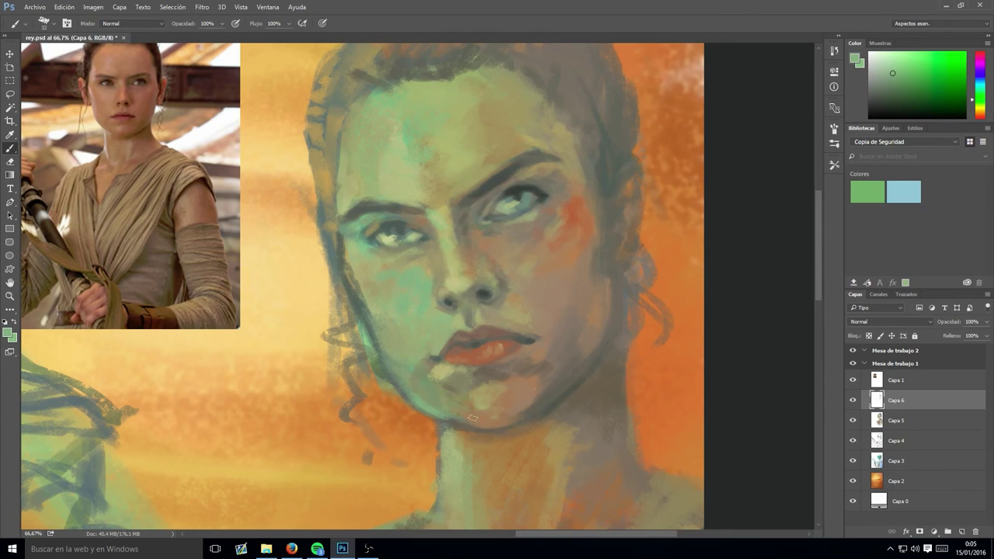
- Paint light green-tan strokes along the left jaw and cheek edge
left_click(362, 294, "alt")
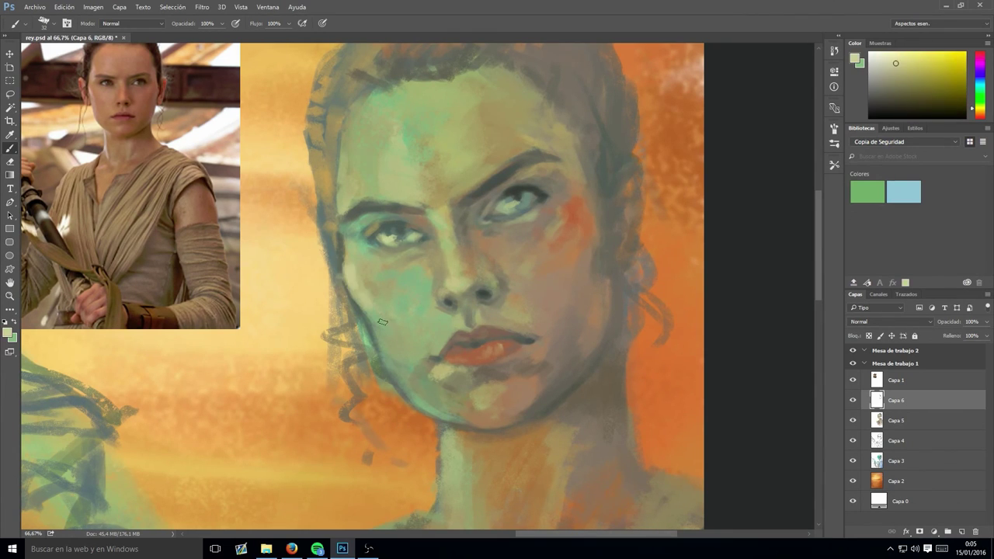
left_click(376, 363, "alt")
left_click_drag(376, 363, 364, 303)
left_click_drag(356, 233, 346, 203)
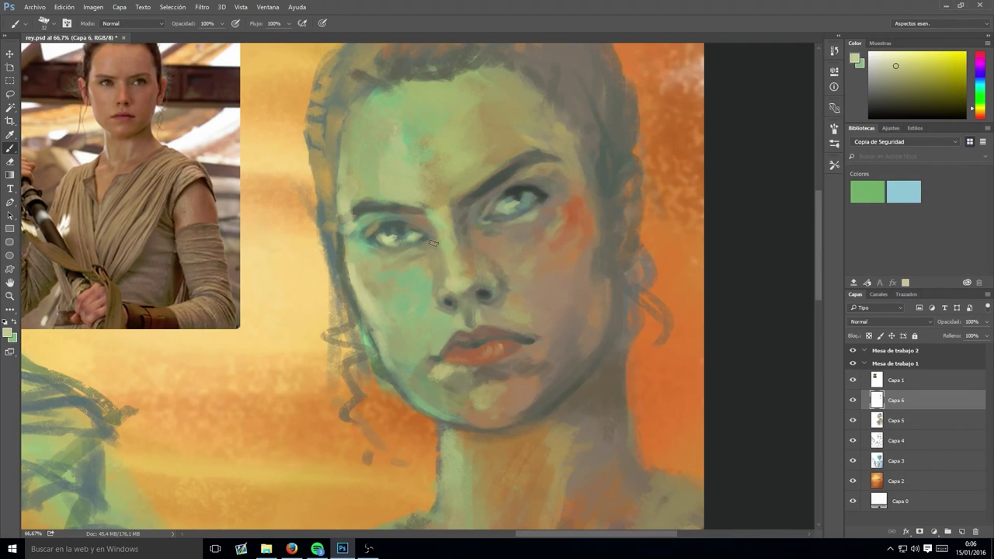
left_click(424, 249, "alt")
left_click(354, 227, "alt")
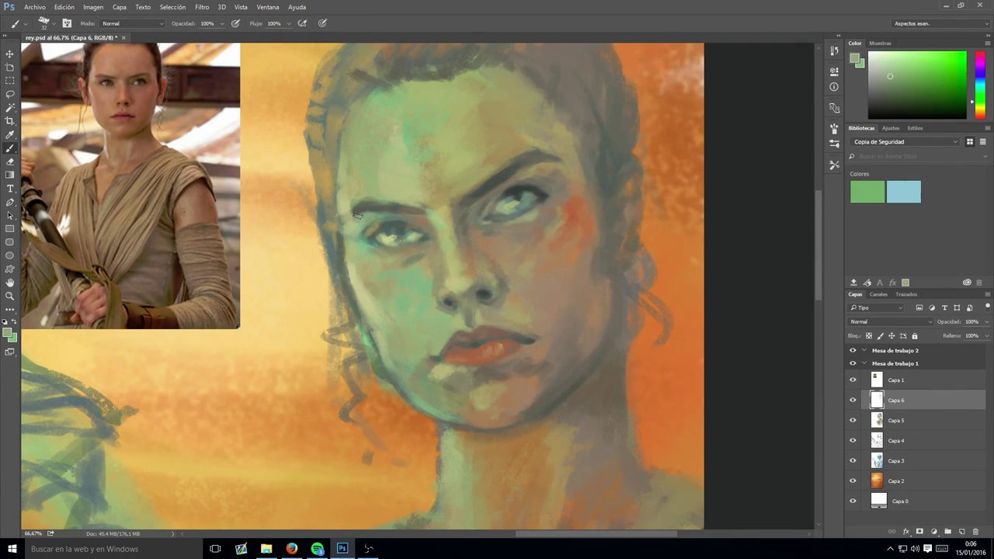
- Add pale yellow highlights into both eyes after sampling darker greens around them
left_click(439, 302, "alt")
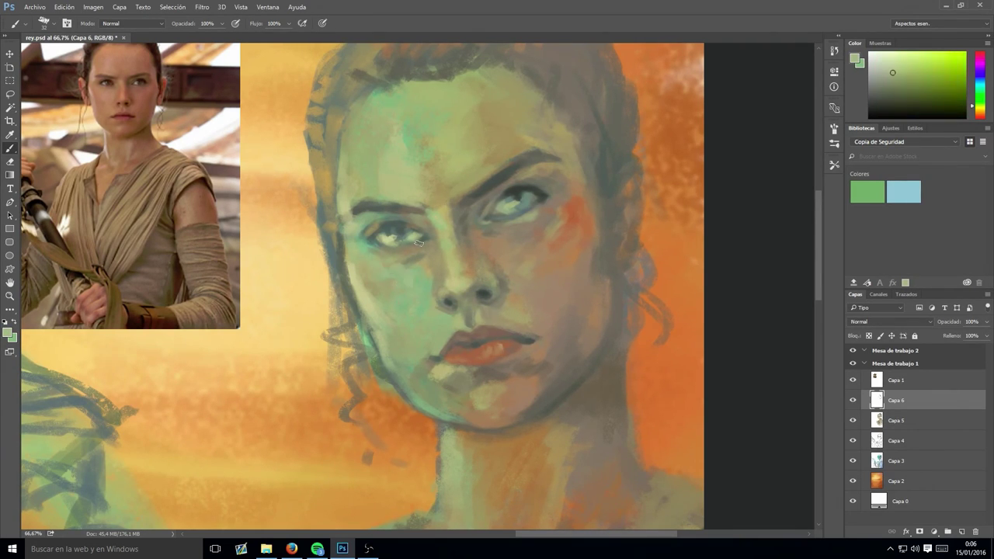
left_click(422, 265, "alt")
left_click(393, 234, "alt")
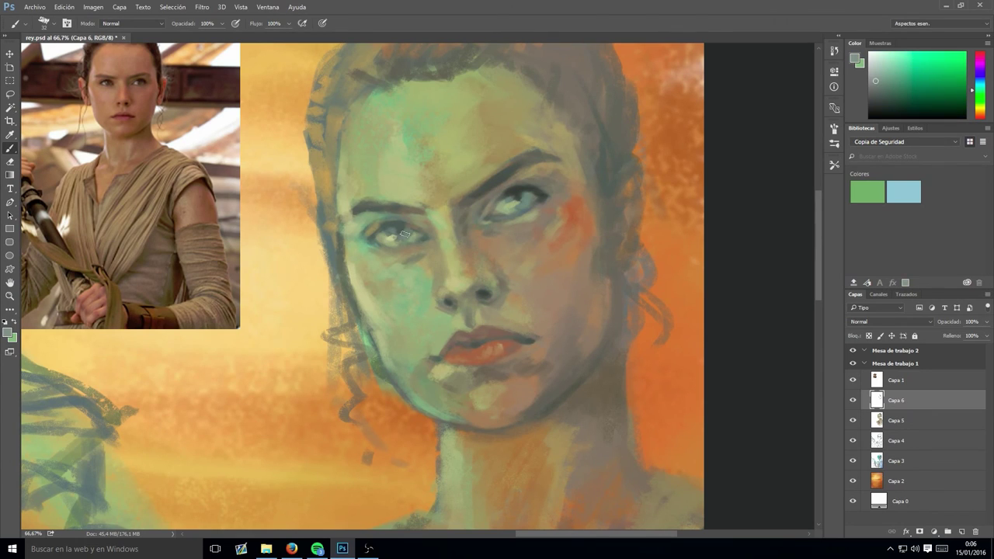
left_click(402, 231, "alt")
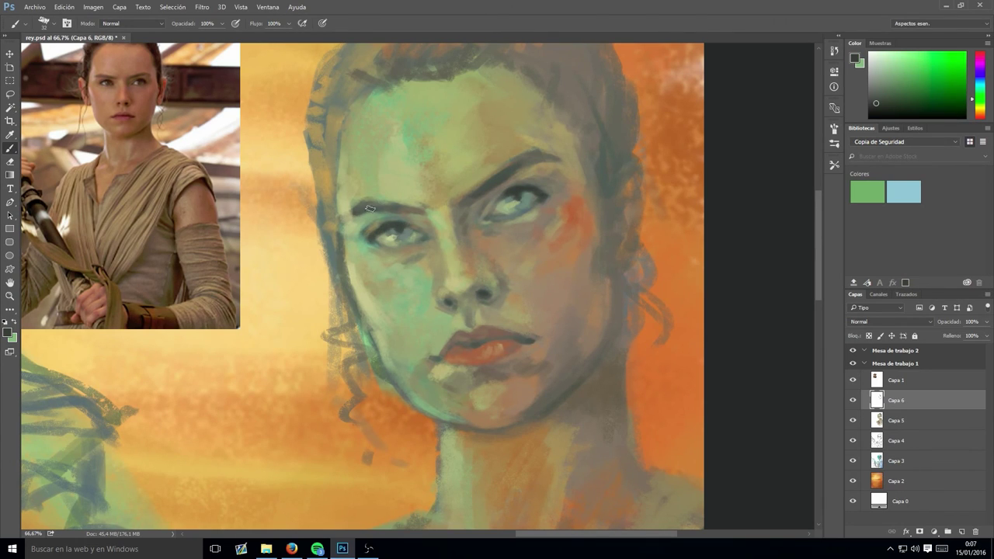
left_click(410, 286, "alt")
left_click(393, 232)
left_click(515, 196)
- Brush a light stroke along the left hair edge and a teal stroke along the left jawline
left_click_drag(344, 225, 345, 184)
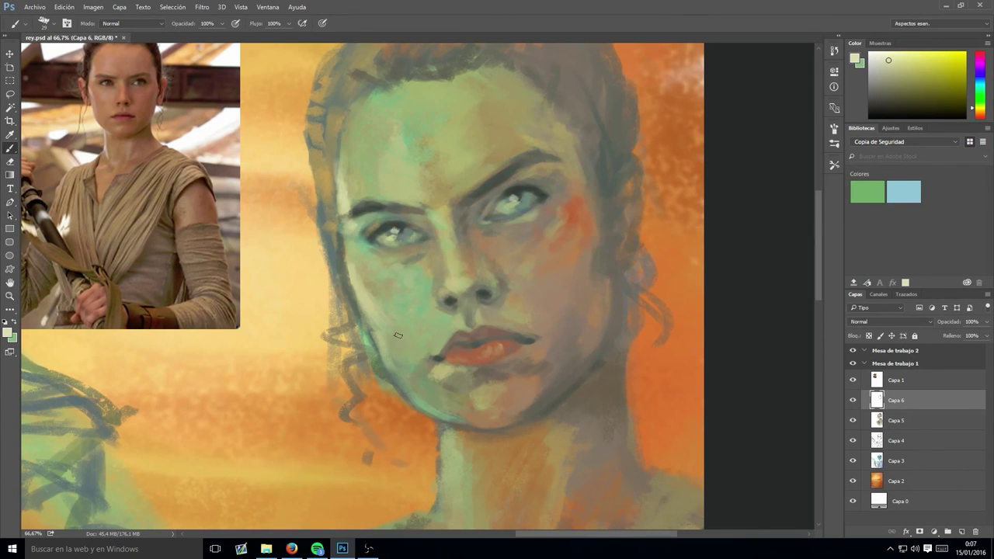
left_click(363, 331, "alt")
left_click_drag(365, 334, 414, 422)
key("ctrl+minus")
key("ctrl+minus")
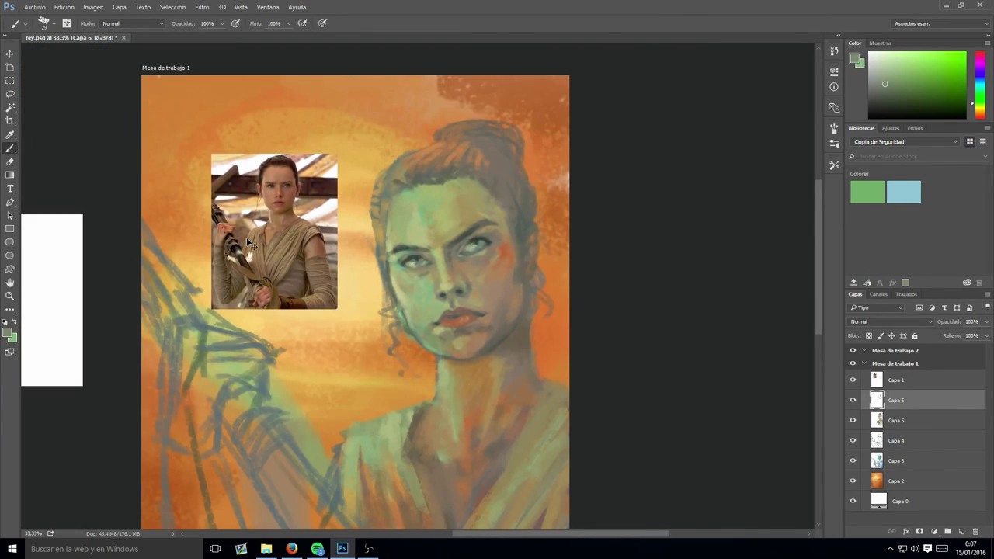
- Sample darker and lighter greens across the left side of the face
key("ctrl+plus")
key("ctrl+plus")
left_click(412, 340, "alt")
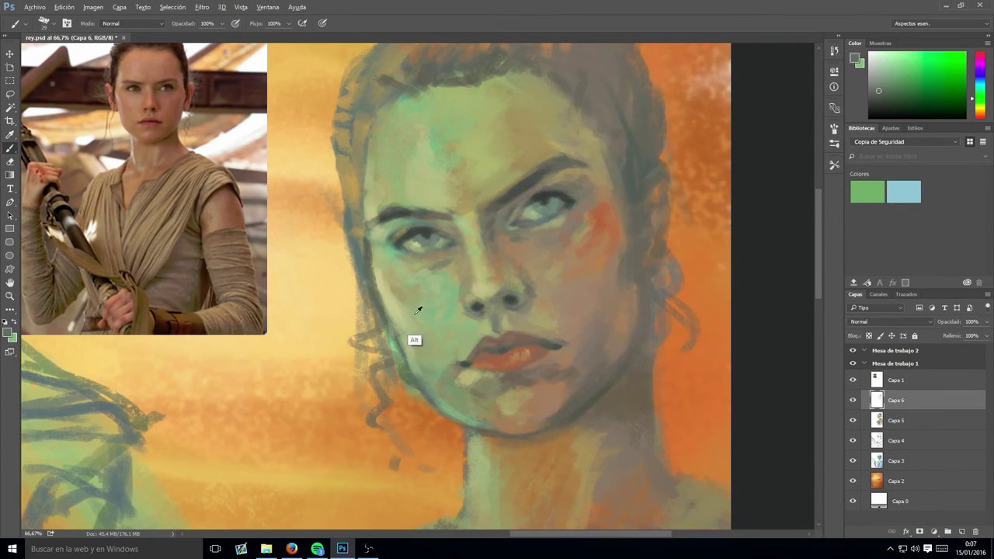
left_click(425, 240, "alt")
left_click(415, 277, "alt")
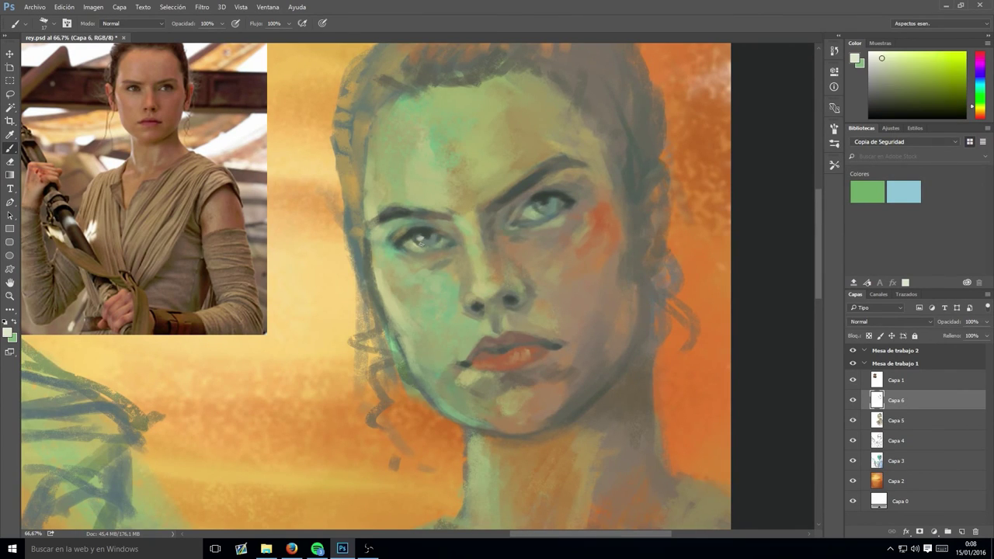
left_click(392, 251, "alt")
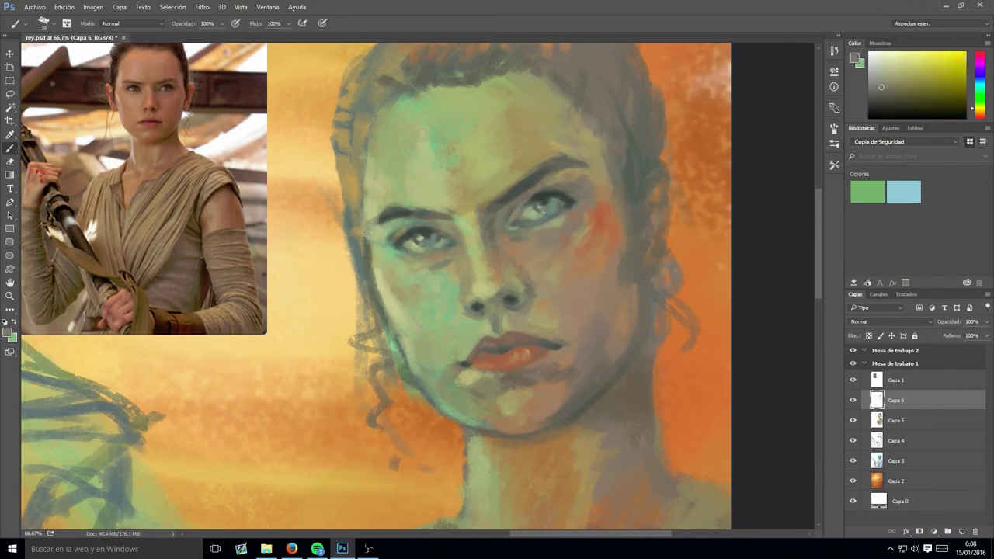
- Paint a light yellow-green touch on the left cheek
left_click(385, 139, "alt")
left_click(414, 127, "alt")
left_click(410, 187, "alt")
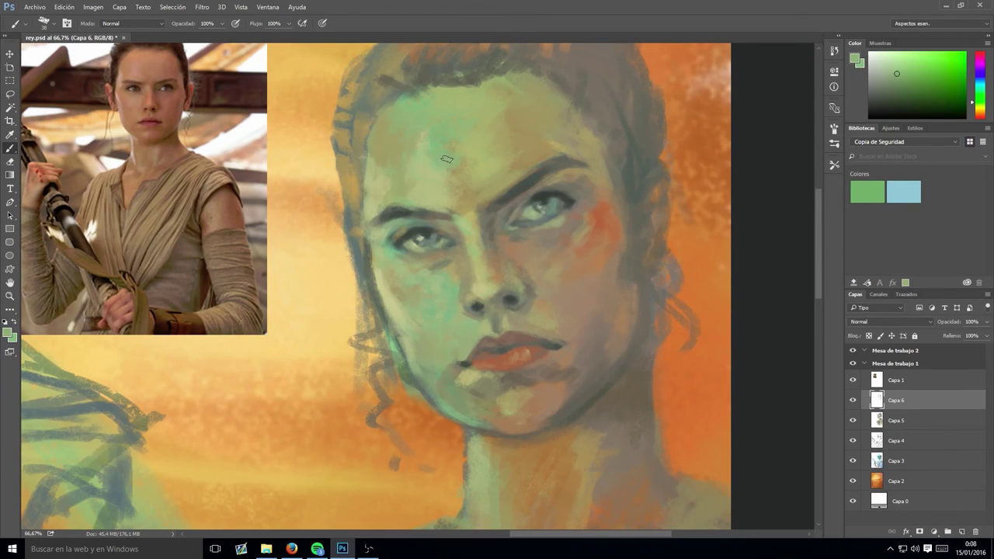
left_click(415, 130, "alt")
left_click_drag(410, 291, 428, 313)
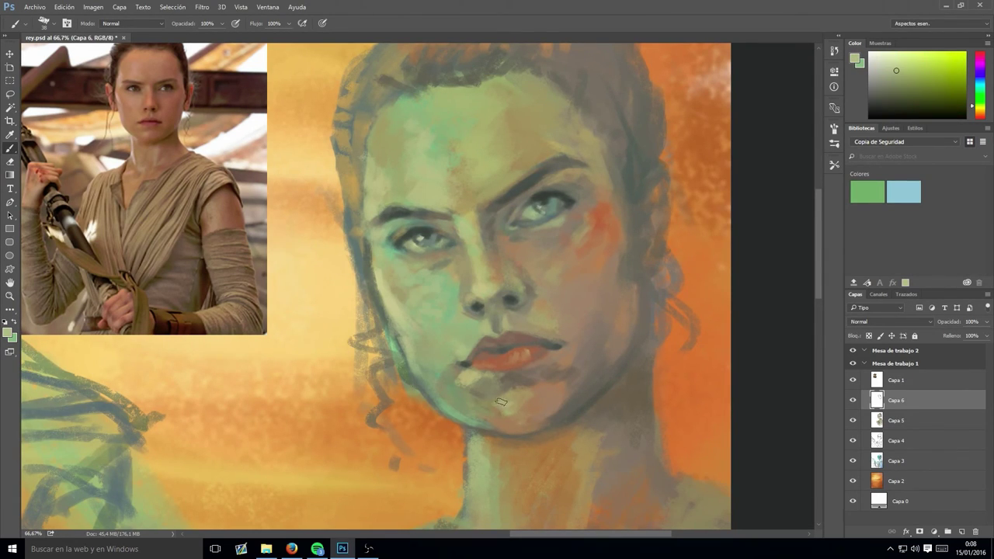
- Paint lighter olive skin over the hair edge at the right temple
left_click(444, 234, "alt")
key("ctrl+minus")
key("ctrl+minus")
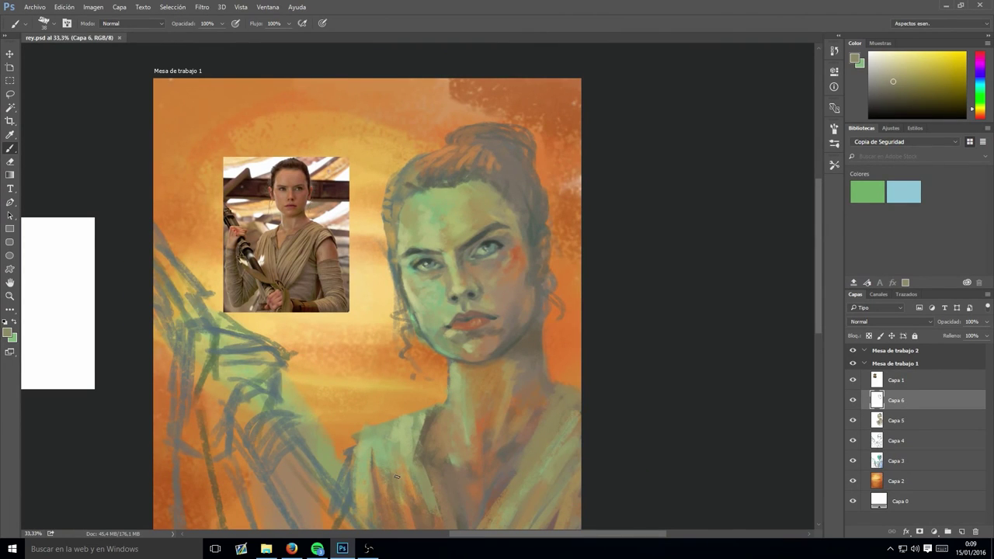
key("ctrl+plus")
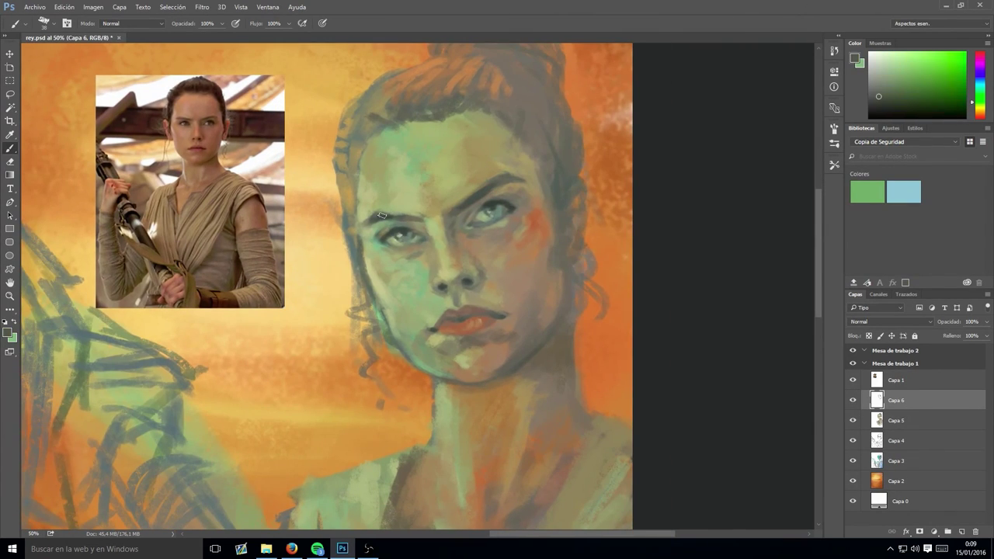
left_click(531, 210, "alt")
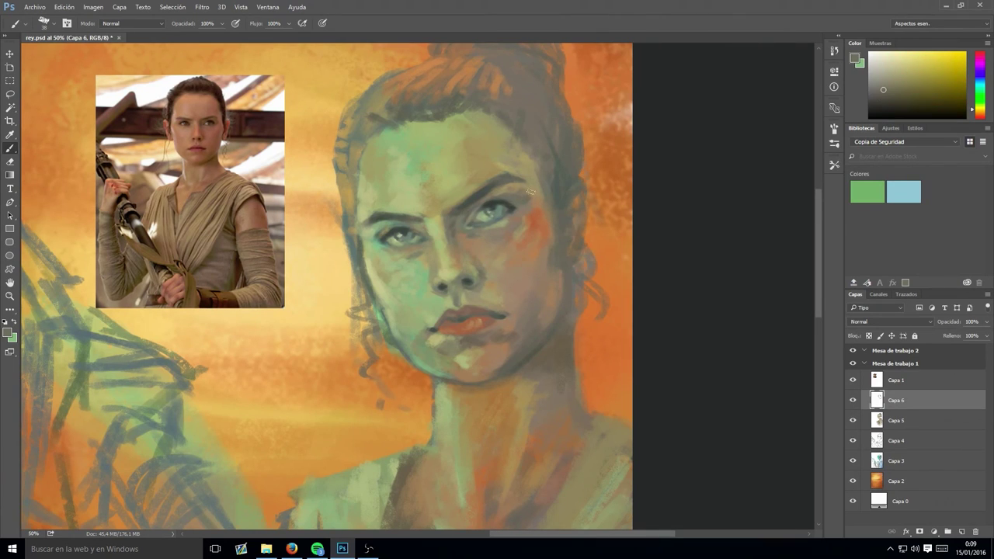
left_click(559, 239, "alt")
left_click_drag(555, 174, 532, 123)
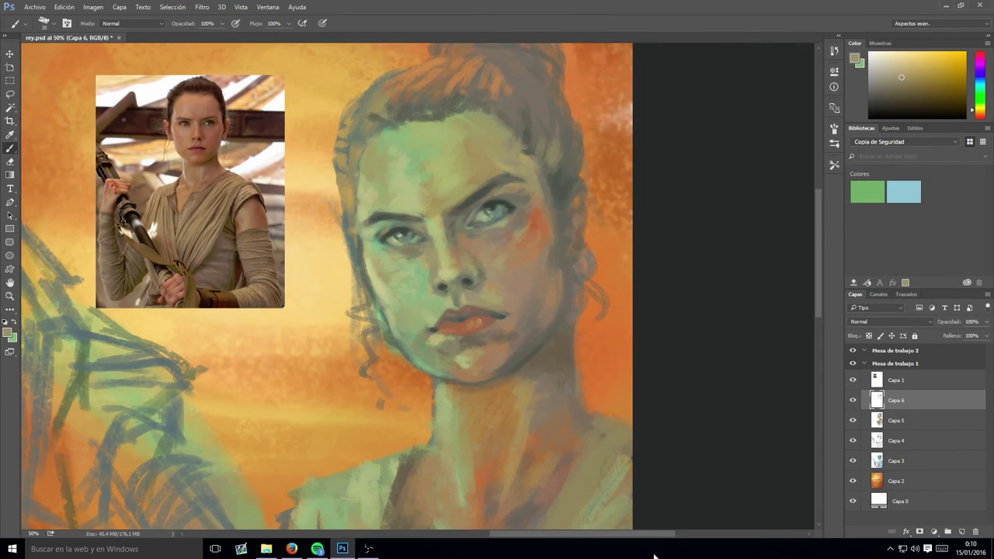
- Sample tones at the left hair edge, then switch to the Eraser on layer Capa 3
left_click(362, 247, "alt")
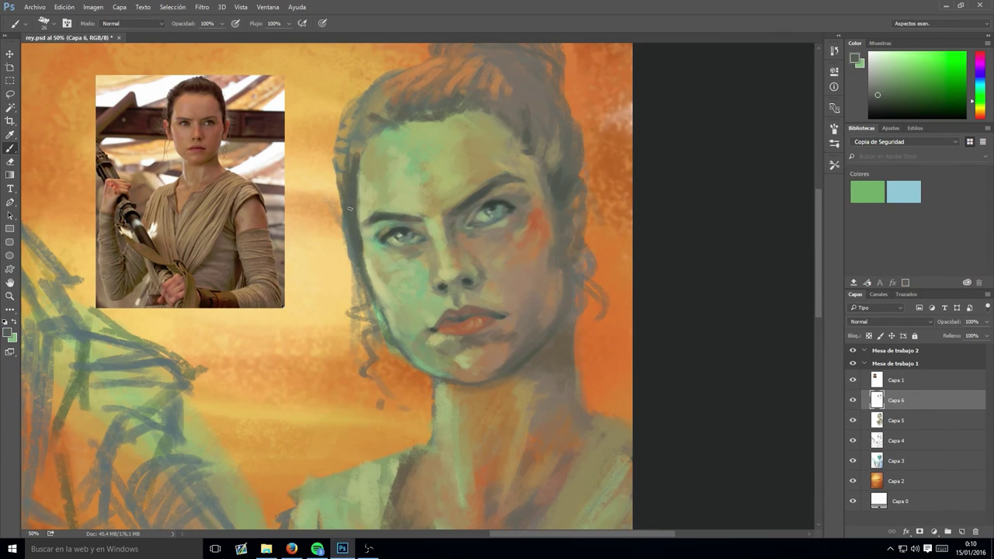
left_click(365, 183, "alt")
left_click(344, 162, "alt")
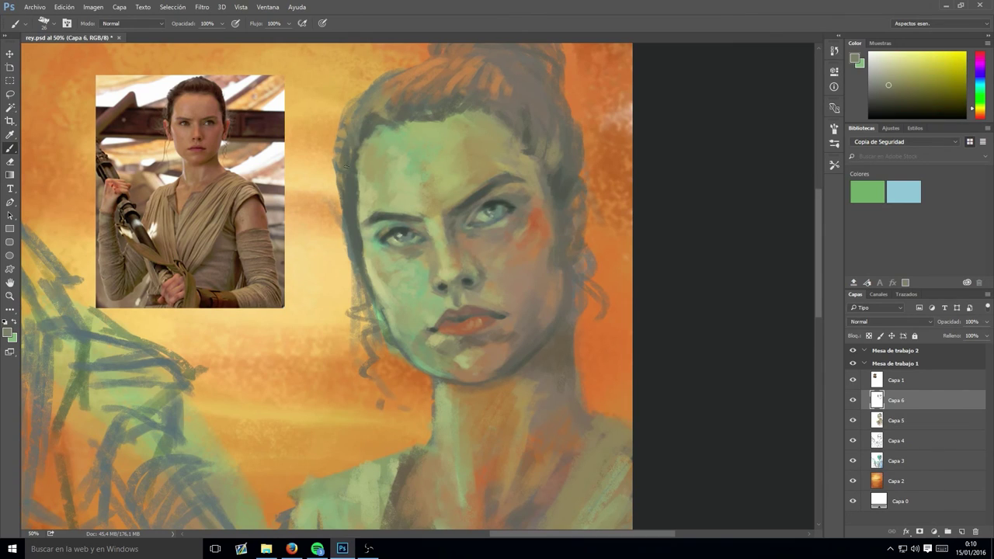
key("e")
left_click(898, 440)
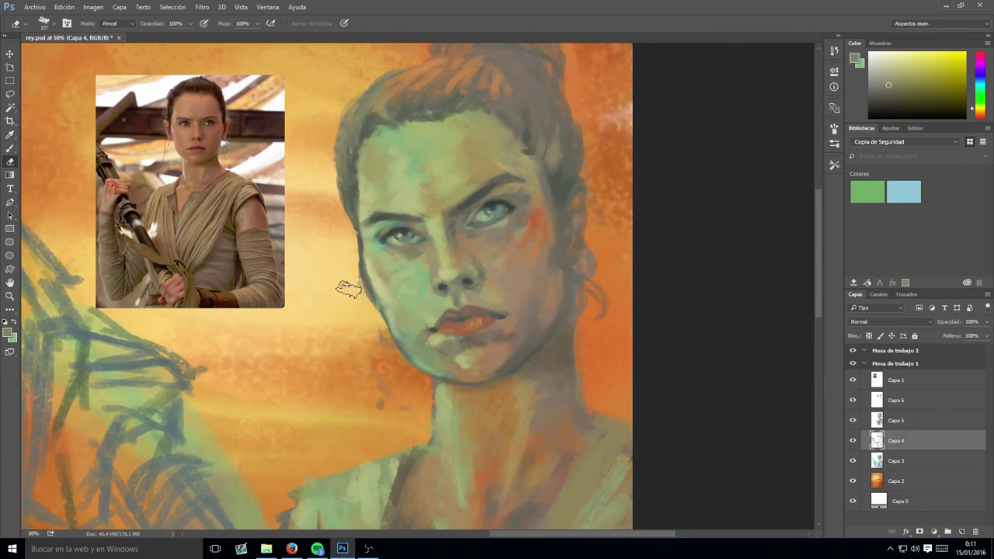
- On Capa 6, paint a long dark strand down the left of the face and at the hairline
left_click(389, 412, "ctrl")
key("b")
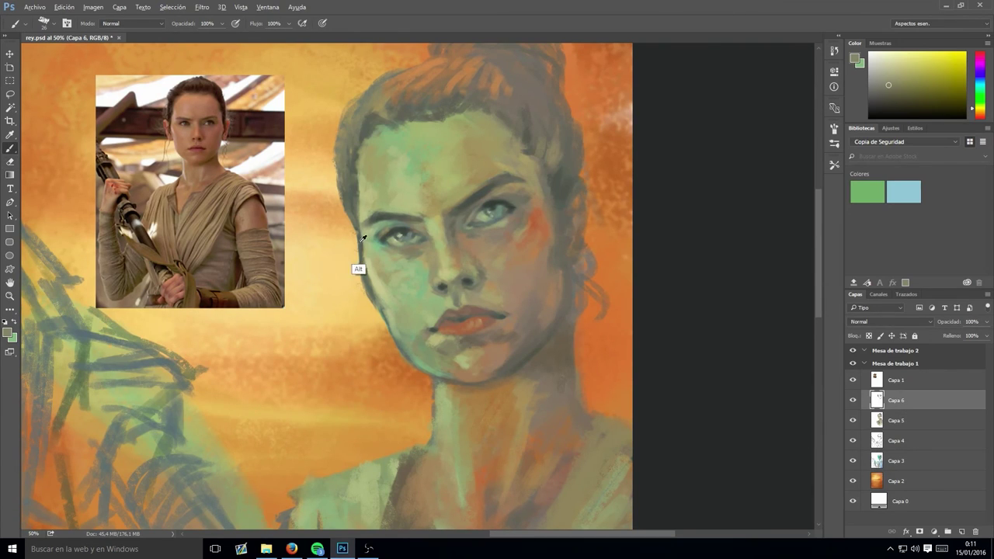
left_click(362, 247, "alt")
left_click_drag(362, 247, 382, 423)
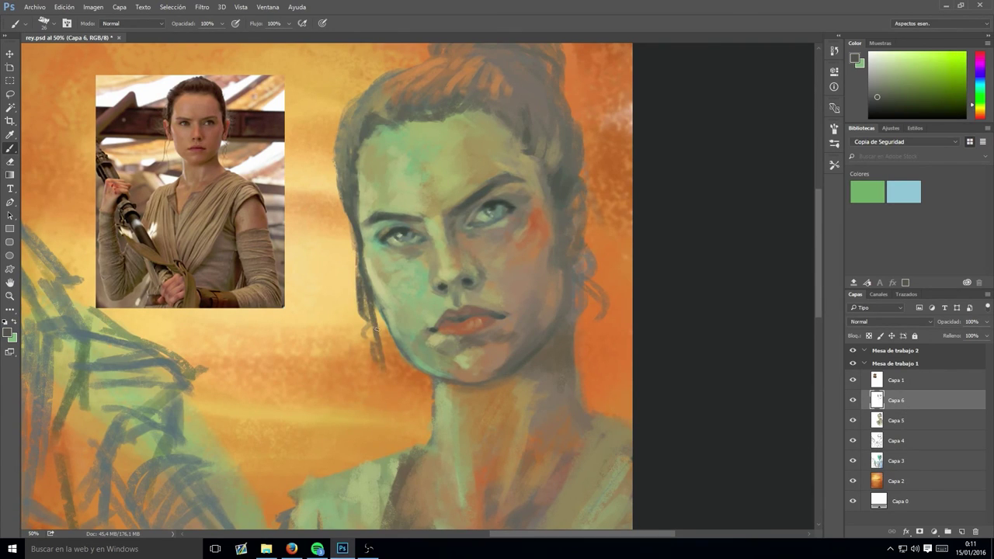
left_click_drag(346, 224, 330, 154)
- Stroke light green then dark grey-green along the left hair edge
left_click(354, 227, "alt")
left_click(380, 359, "alt")
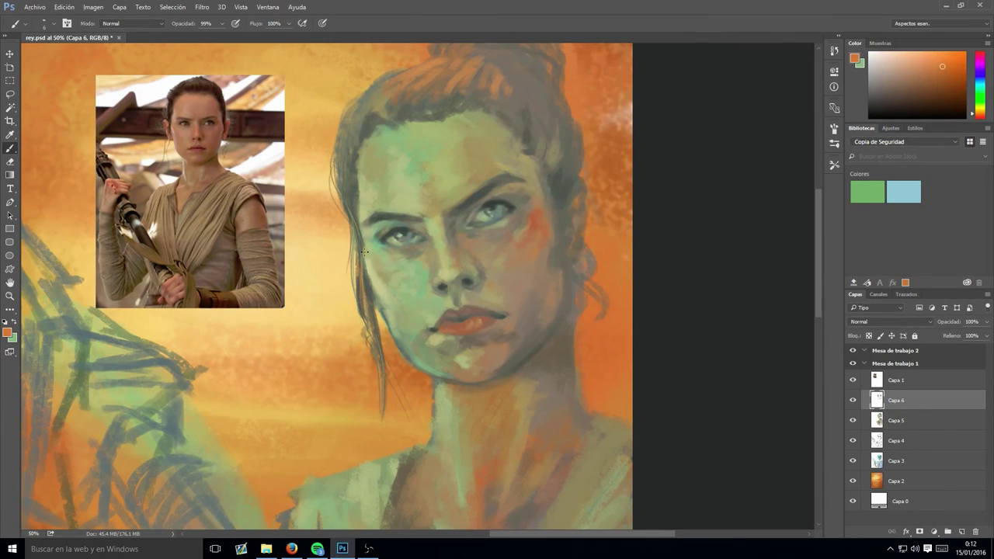
left_click(377, 260, "alt")
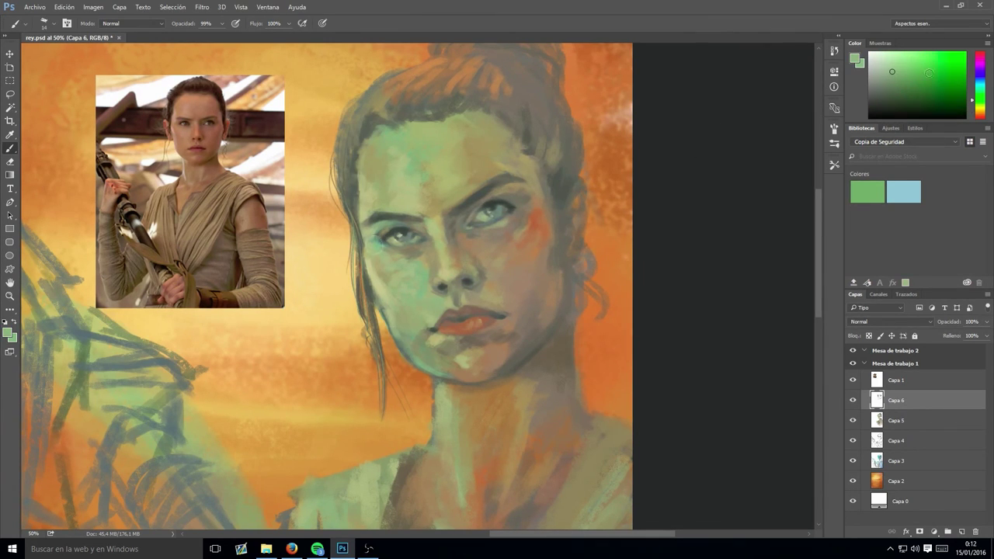
left_click_drag(344, 210, 334, 156)
left_click(346, 175, "alt")
mouse_move(349, 214)
left_mouse_down()
mouse_move(332, 161)
mouse_move(348, 108)
left_mouse_up()
- Add lighter tan and darker green strokes along the upper left hair edge
left_click(342, 105, "alt")
left_click(365, 97, "alt")
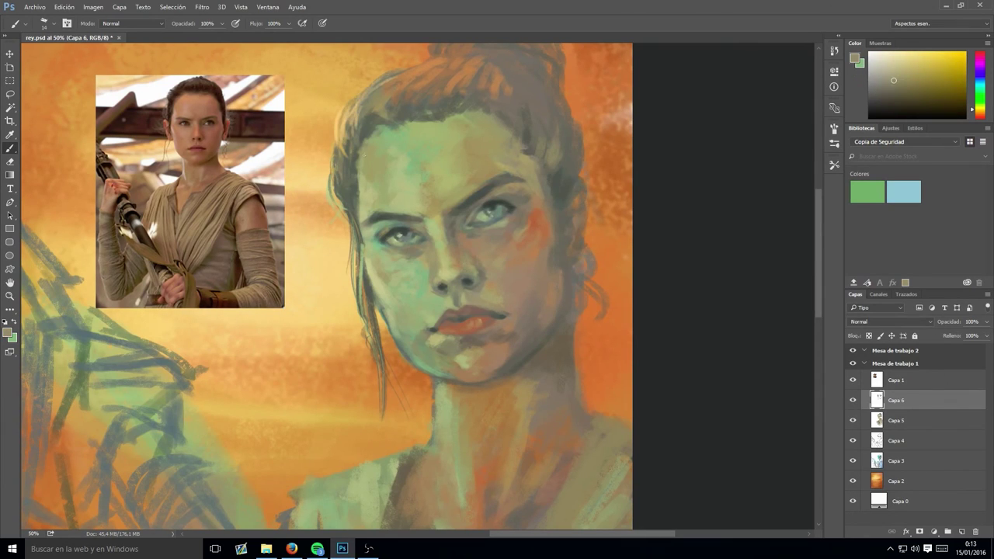
left_click(360, 156, "alt")
left_click_drag(369, 151, 353, 114)
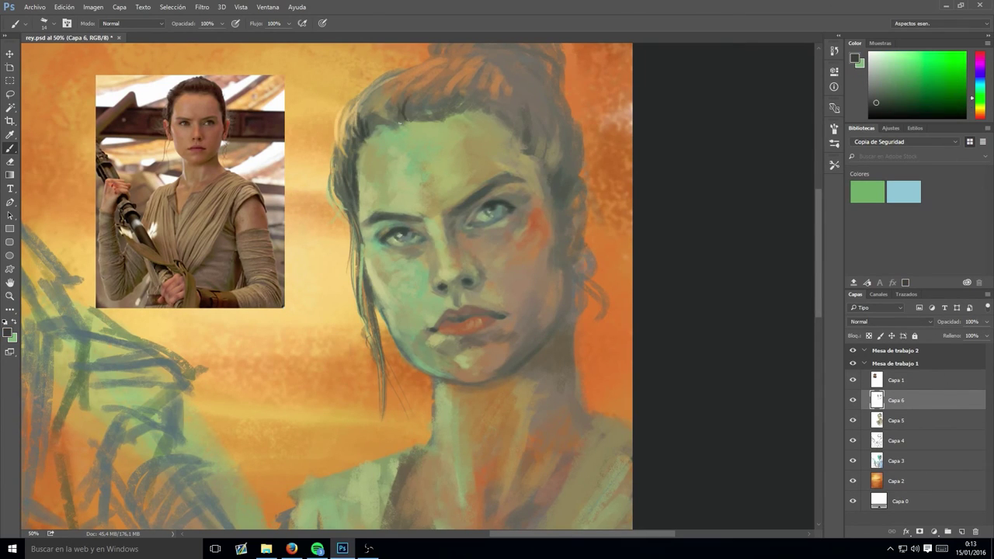
- Sample orange and light cream colours, adjusting brush opacity with keys 9 and 0
left_click(371, 320, "alt")
key("9")
key("9")
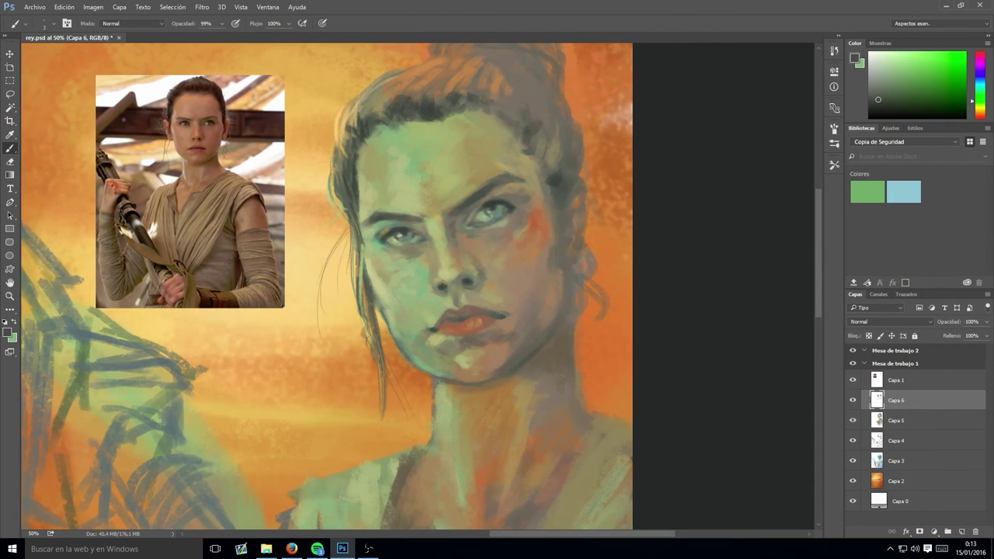
key("0")
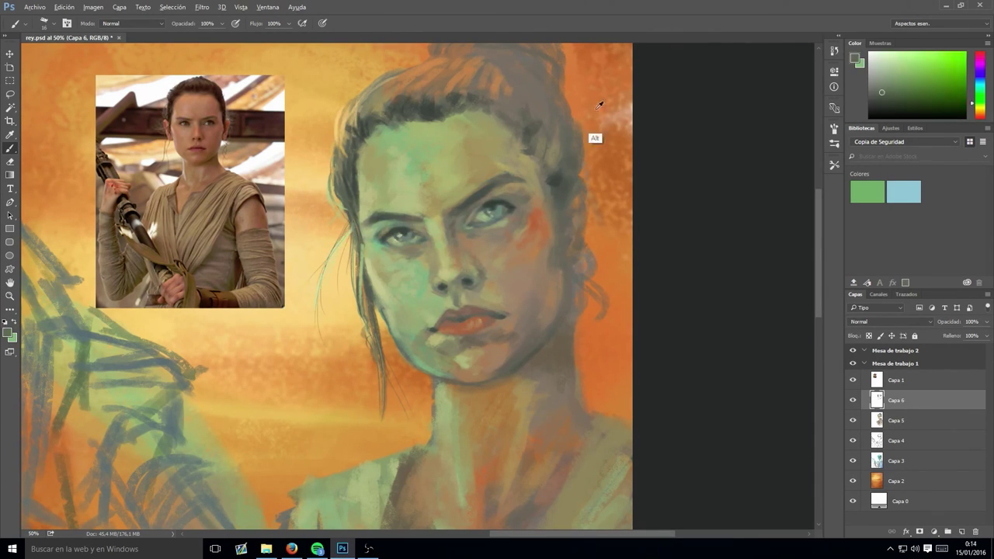
left_click(341, 251, "alt")
left_click(347, 127, "alt")
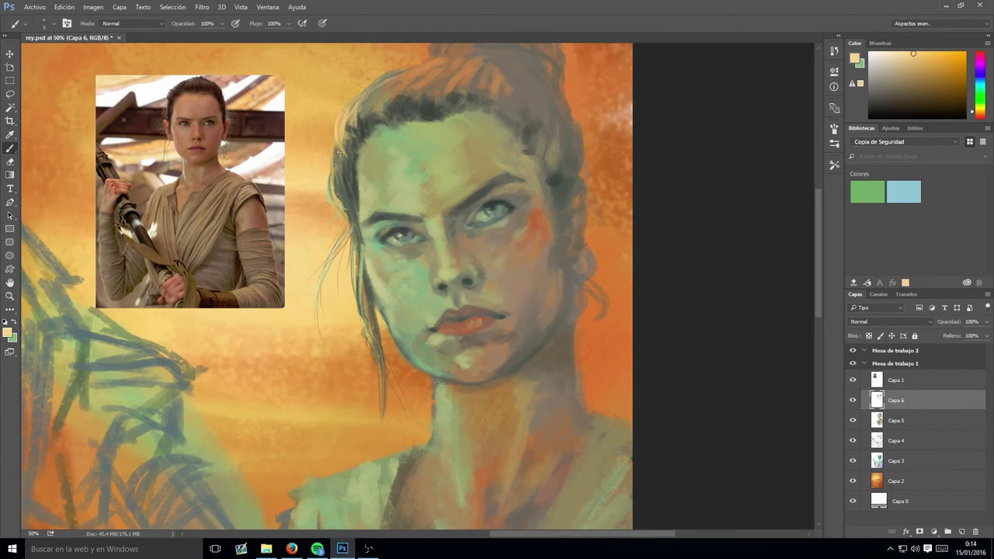
- Sample green, orange-brown and dark grey hair tones and brush dark strokes across the hair bun
key("0")
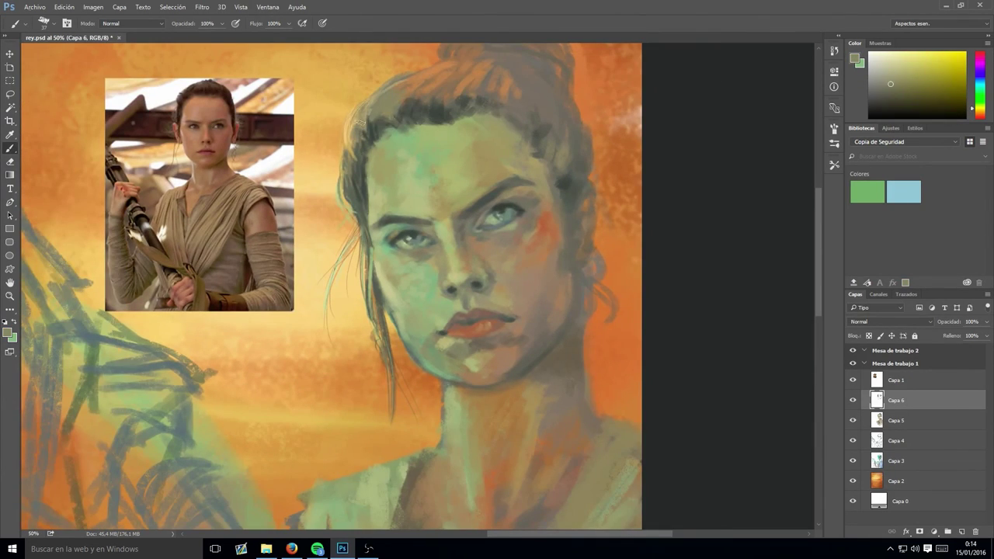
left_click(392, 117, "alt")
left_click_drag(395, 118, 344, 151)
left_click(396, 132, "alt")
left_click(466, 144, "alt")
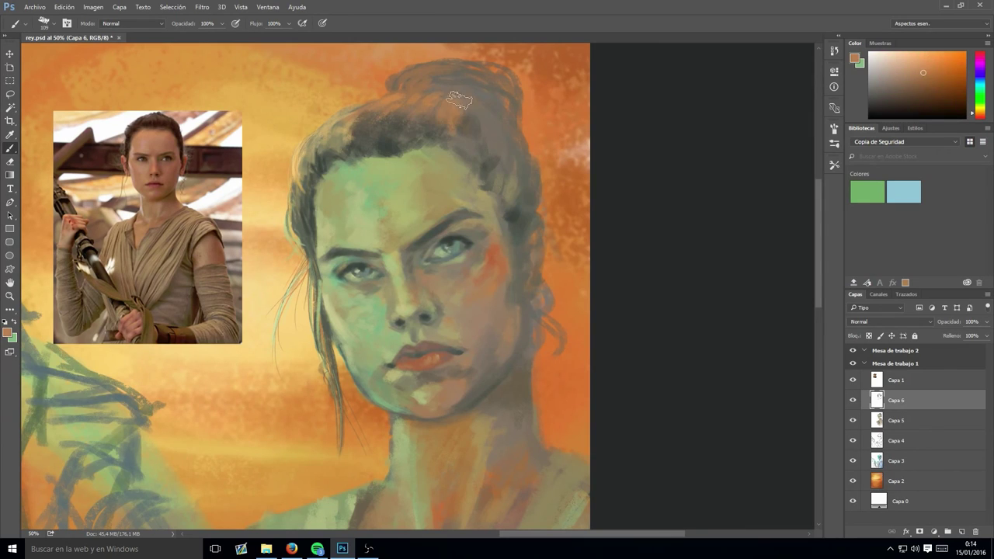
left_click(471, 155, "alt")
mouse_move(408, 81)
left_mouse_down()
mouse_move(490, 78)
mouse_move(393, 78)
left_mouse_up()
left_click(465, 98, "alt")
key("0")
left_click_drag(497, 74, 390, 68)
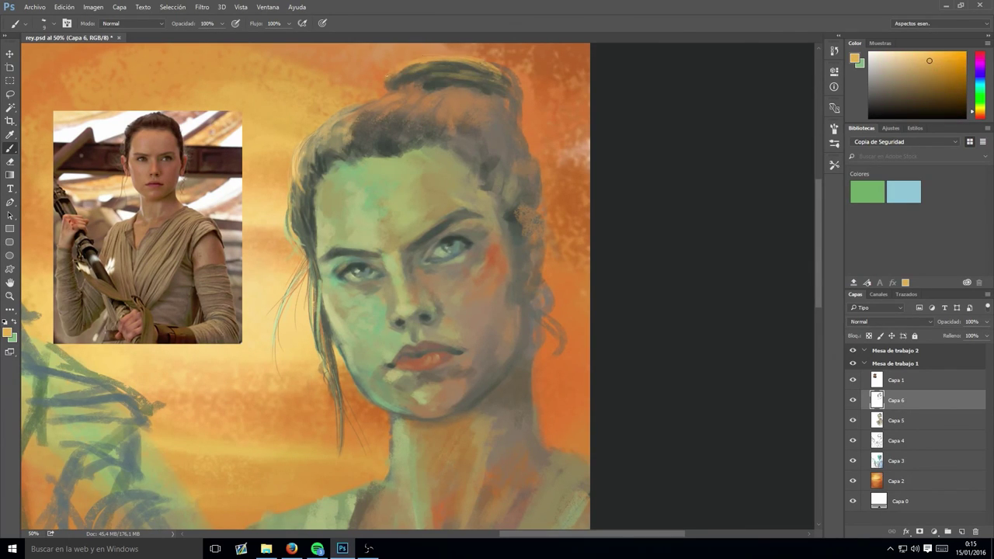
- Paint thin dark hair strands down the right side of the neck and near the ear
left_click(313, 155, "alt")
left_click(414, 71, "alt")
left_click(388, 101, "alt")
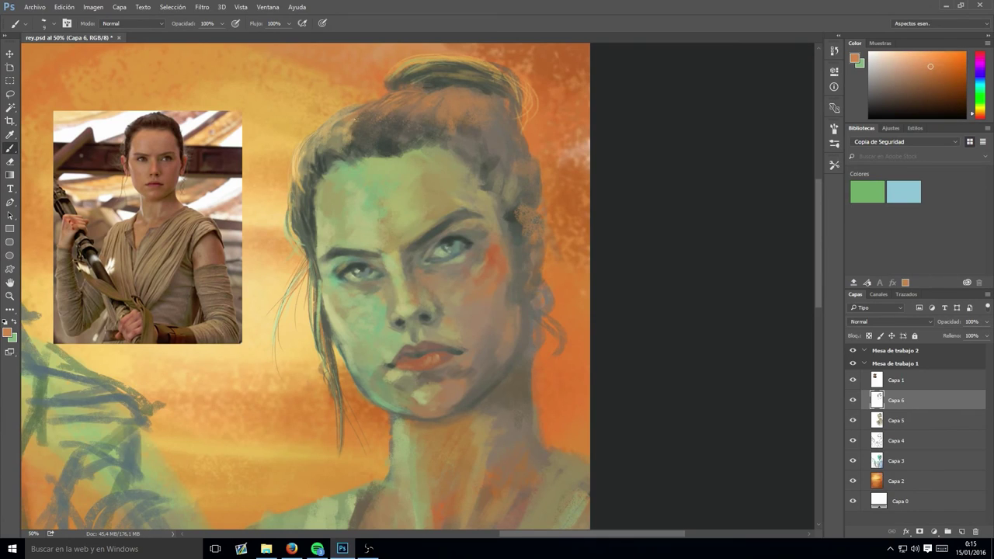
left_click(529, 183, "alt")
left_click(509, 198, "alt")
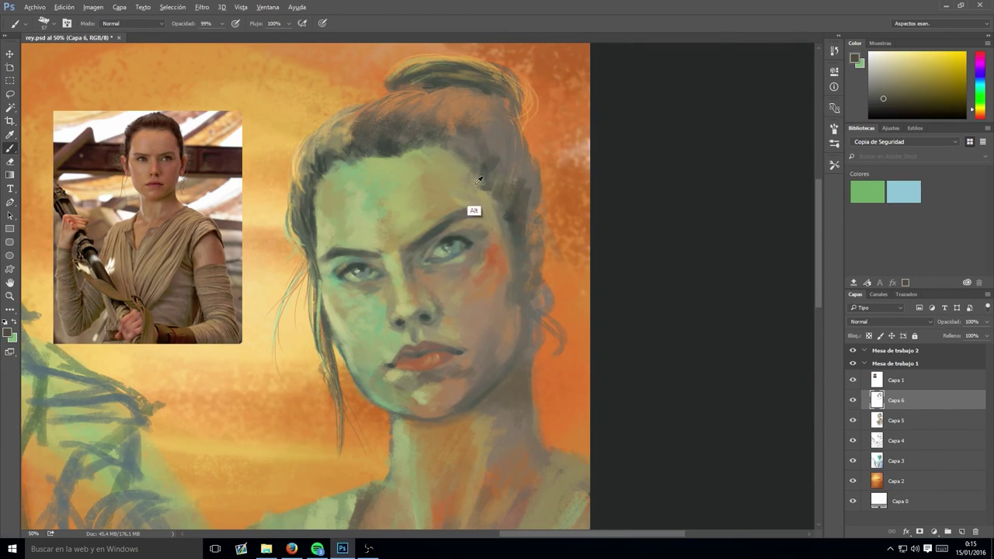
left_click(454, 153, "alt")
left_click(473, 155, "alt")
left_click(525, 214, "alt")
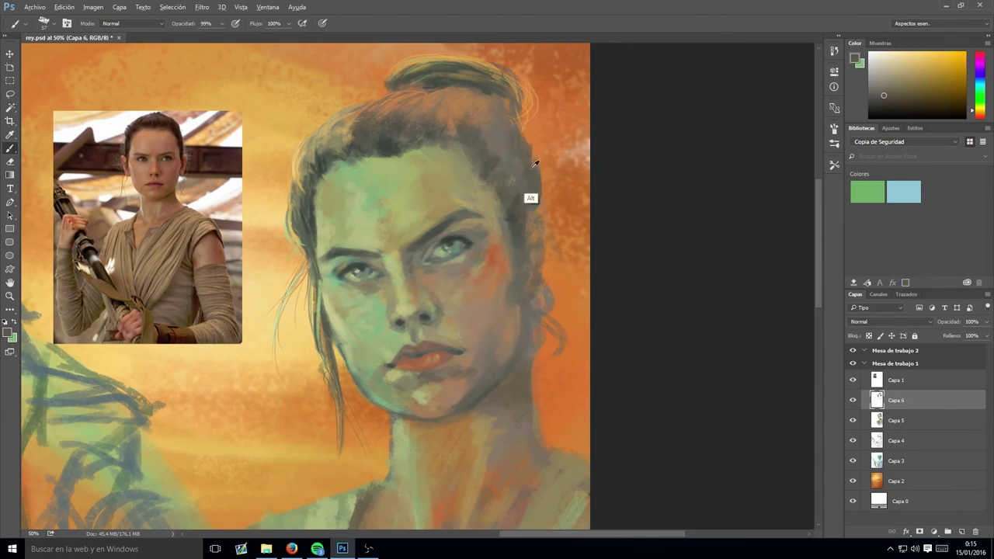
left_click_drag(537, 272, 550, 381)
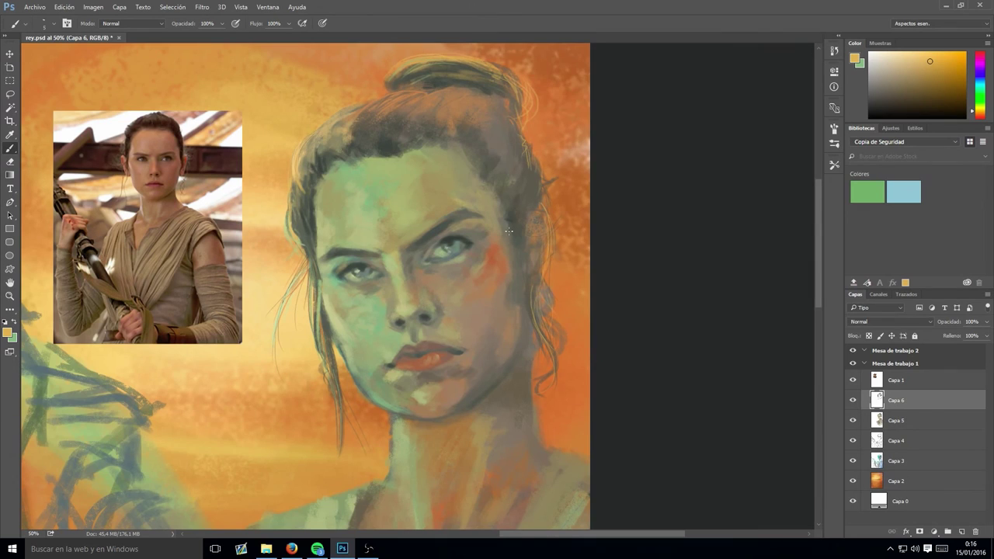
scroll(533, 278, "up", 1)
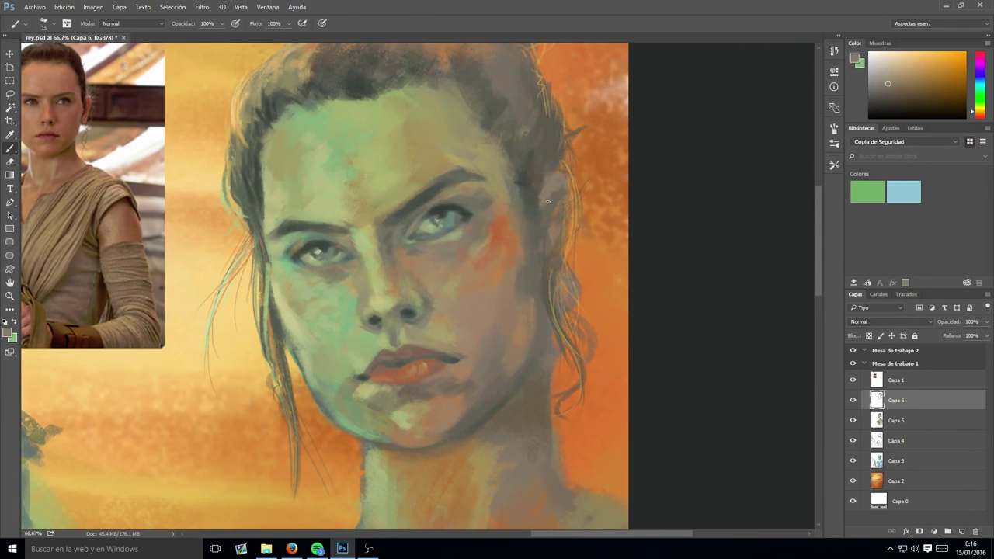
left_click(547, 268, "alt")
left_click_drag(553, 193, 542, 272)
- On layer Capa 5, paint a broad dark brown diagonal staff stroke across the lower left
left_click(471, 349, "alt")
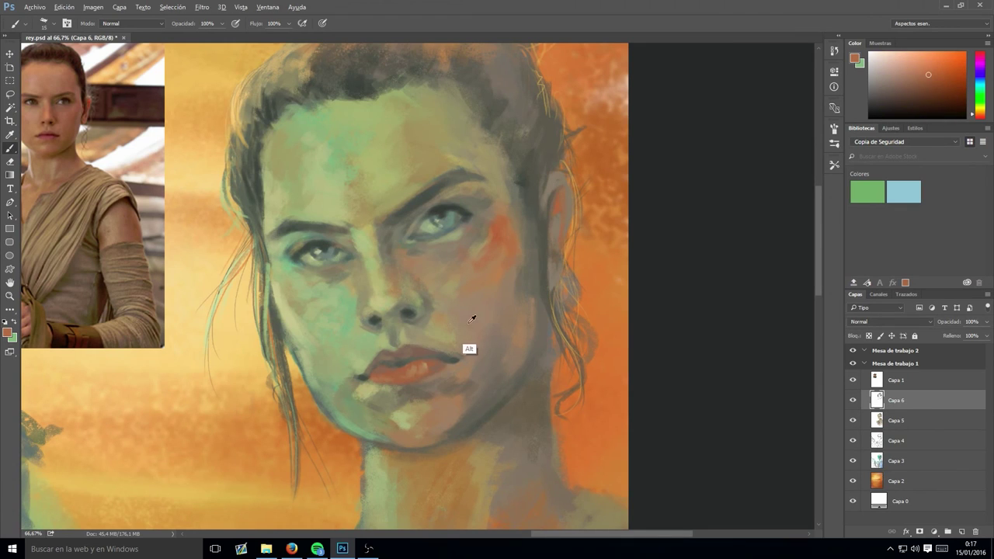
left_click(558, 194, "alt")
left_click(527, 208, "alt")
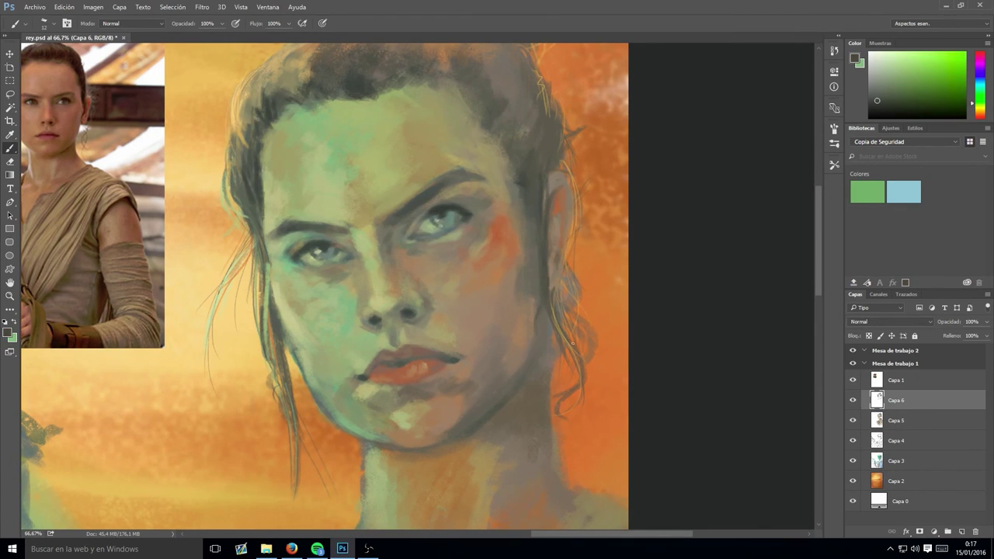
left_click(563, 241, "alt")
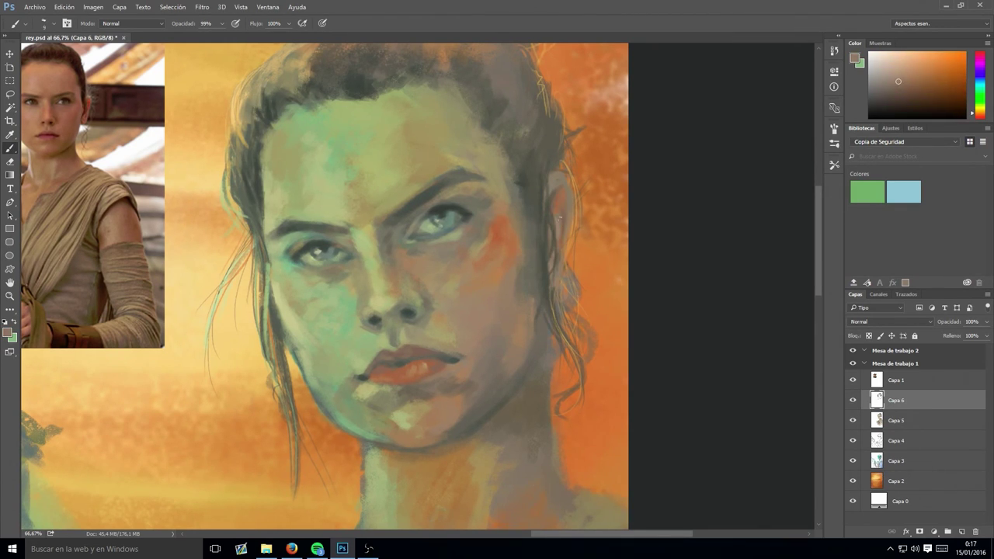
left_click(566, 250, "alt")
left_click(591, 349, "alt")
key("ctrl+minus")
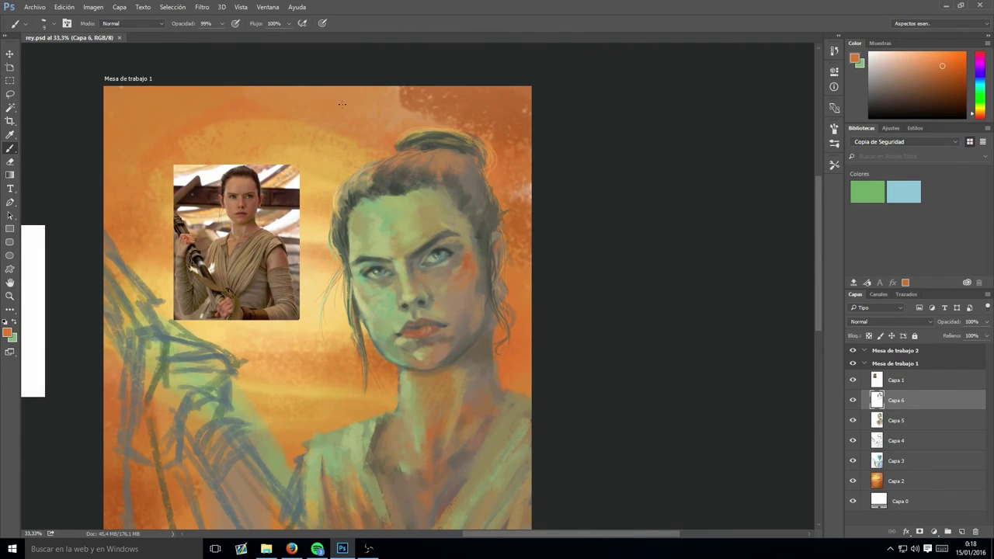
left_click_drag(390, 229, 368, 186)
left_click(377, 242, "alt")
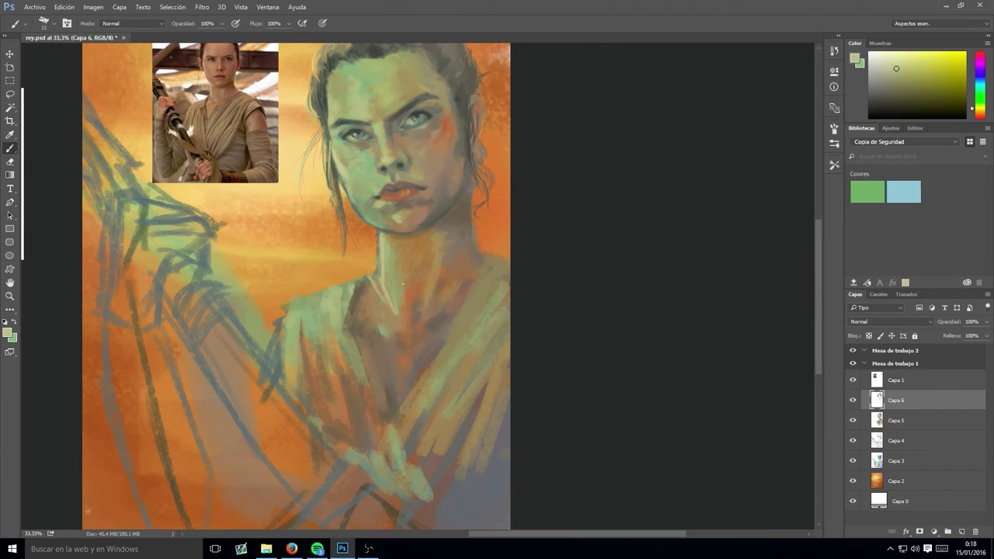
key("alt+bracketleft")
key("alt+bracketleft")
key("alt+bracketleft")
key("alt+bracketright")
key("alt+bracketright")
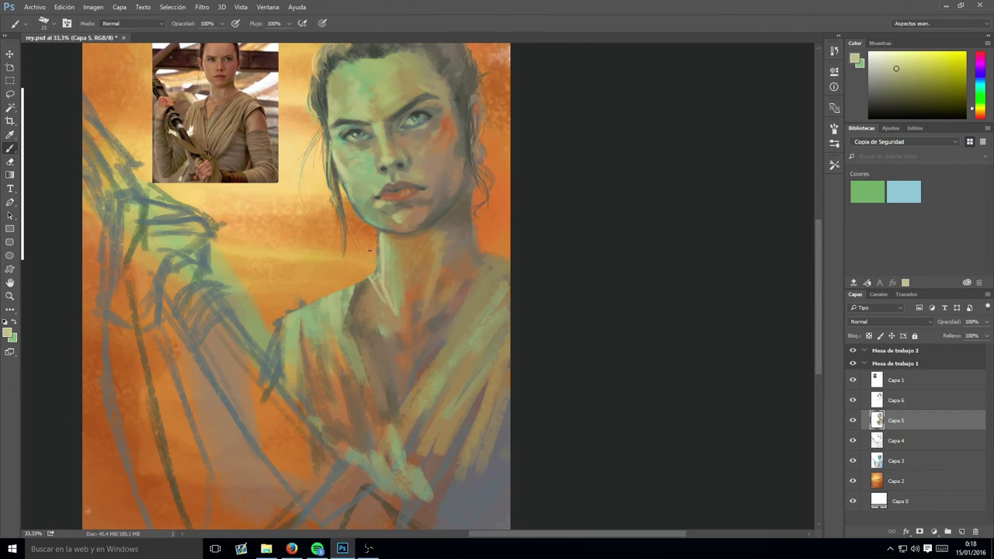
left_click(394, 434, "alt")
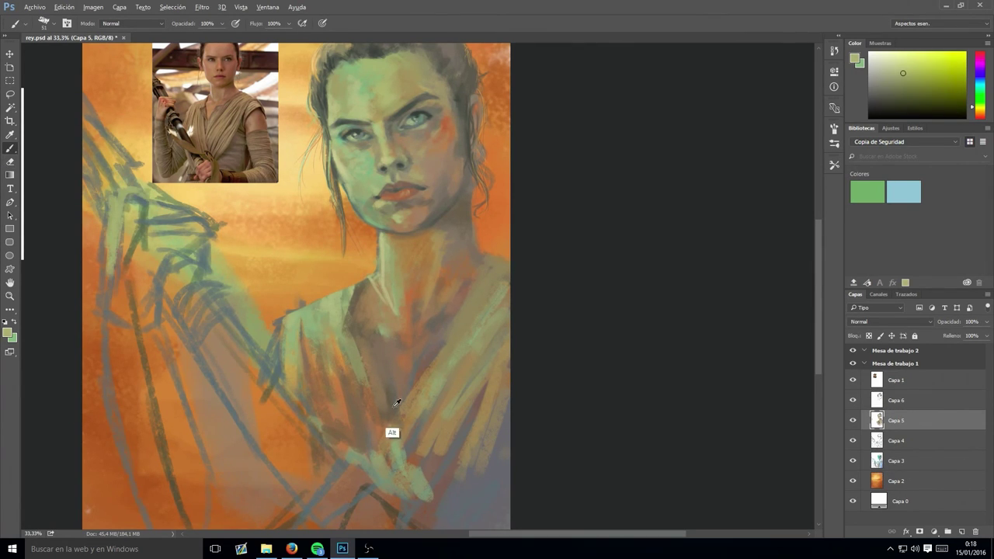
mouse_move(116, 116)
left_mouse_down()
mouse_move(91, 181)
mouse_move(357, 520)
left_mouse_up()
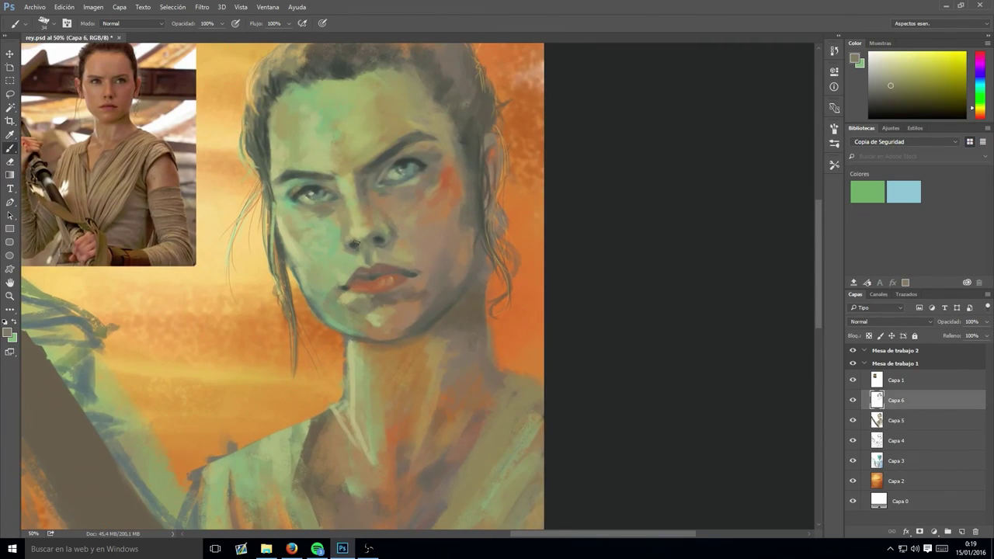
- Sample darker orange, green and yellowish tones from the background and face
scroll(424, 249, "down", 3)
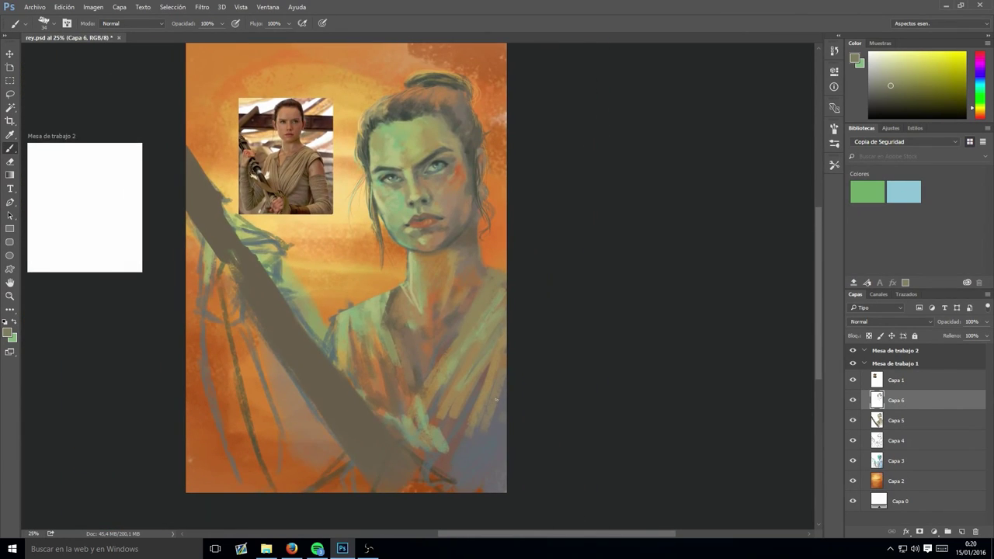
left_click(505, 469, "alt")
scroll(348, 322, "up", 1)
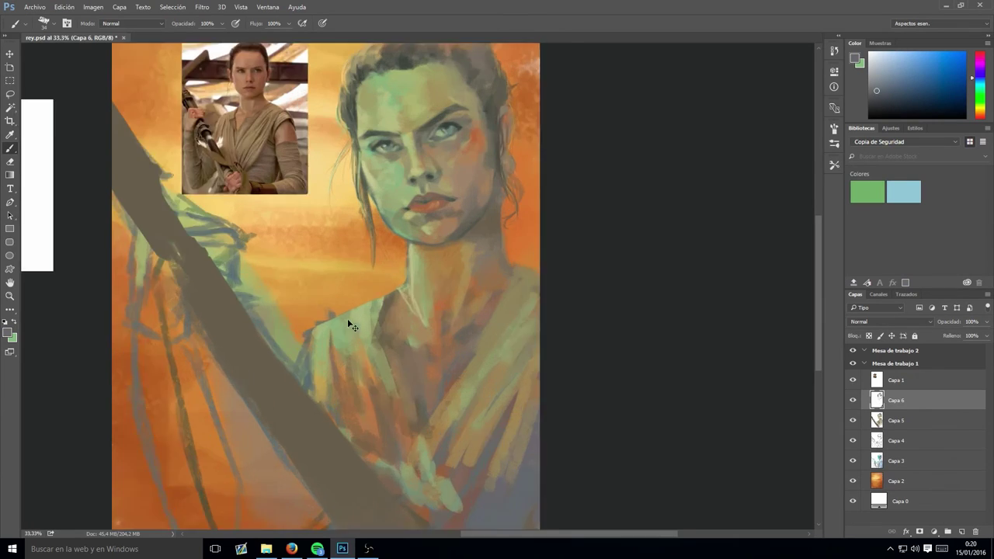
scroll(324, 299, "up", 2)
left_click(324, 302, "alt")
left_click(321, 275, "alt")
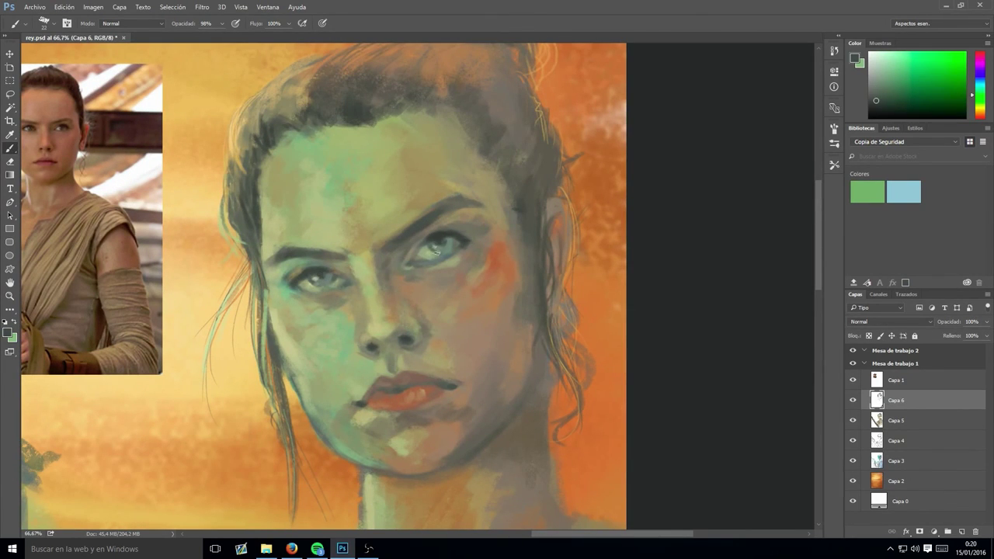
scroll(312, 274, "up", 2)
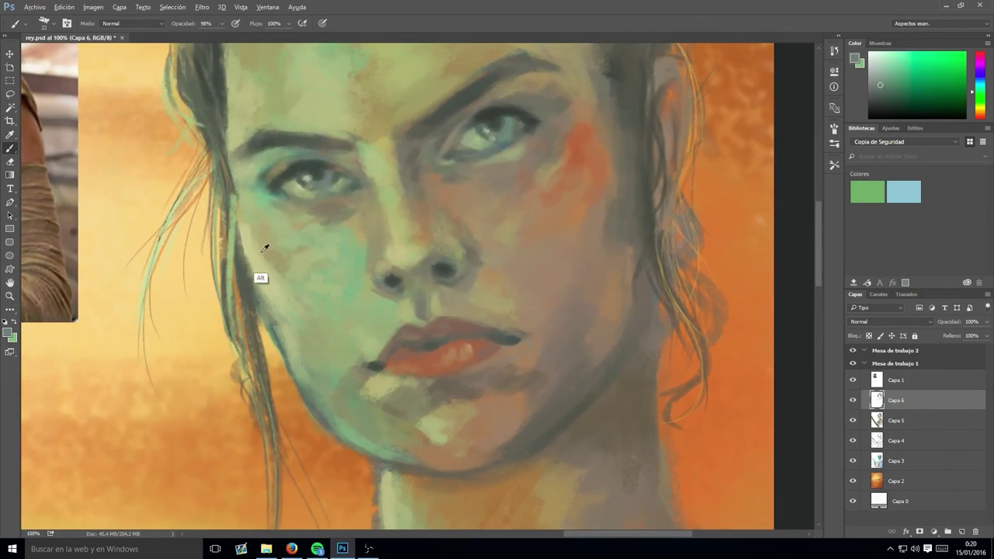
left_click(262, 278, "alt")
scroll(145, 220, "down", 3)
scroll(483, 109, "up", 3)
left_click(484, 108, "alt")
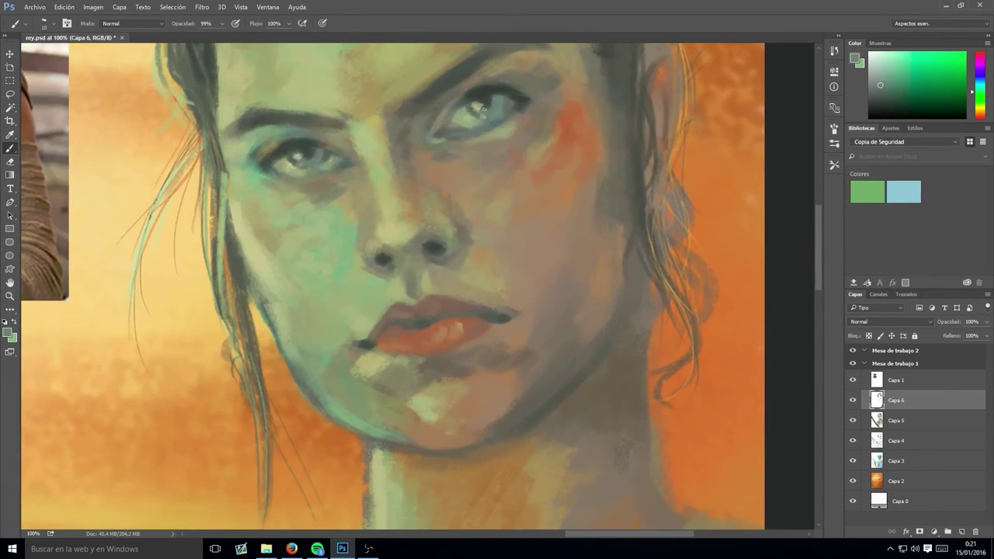
- Sample dark and light tones from the painted eye, then zoom out to 33.3%
left_click_drag(263, 181, 368, 237)
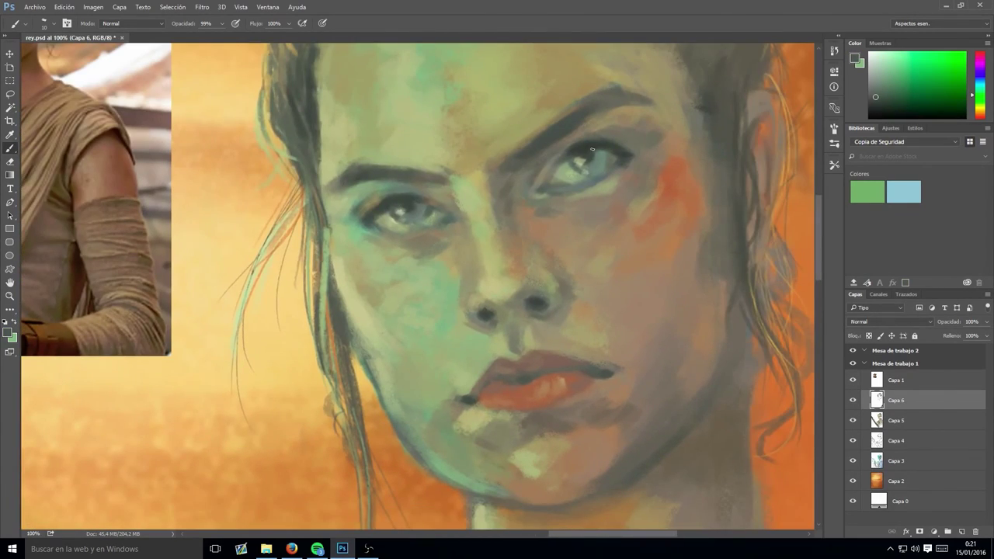
scroll(467, 178, "down", 1)
scroll(466, 202, "down", 2)
scroll(466, 257, "up", 2)
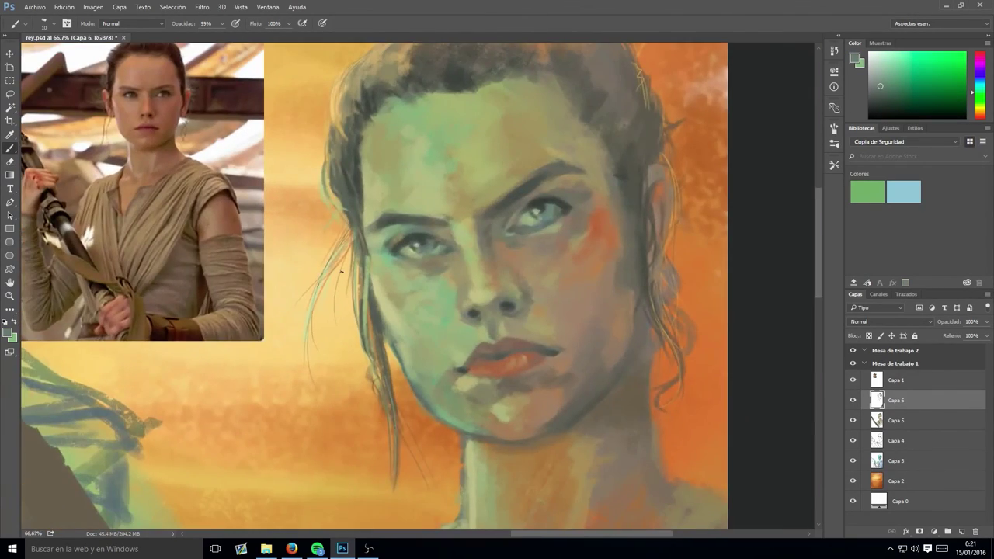
left_click(550, 204, "alt")
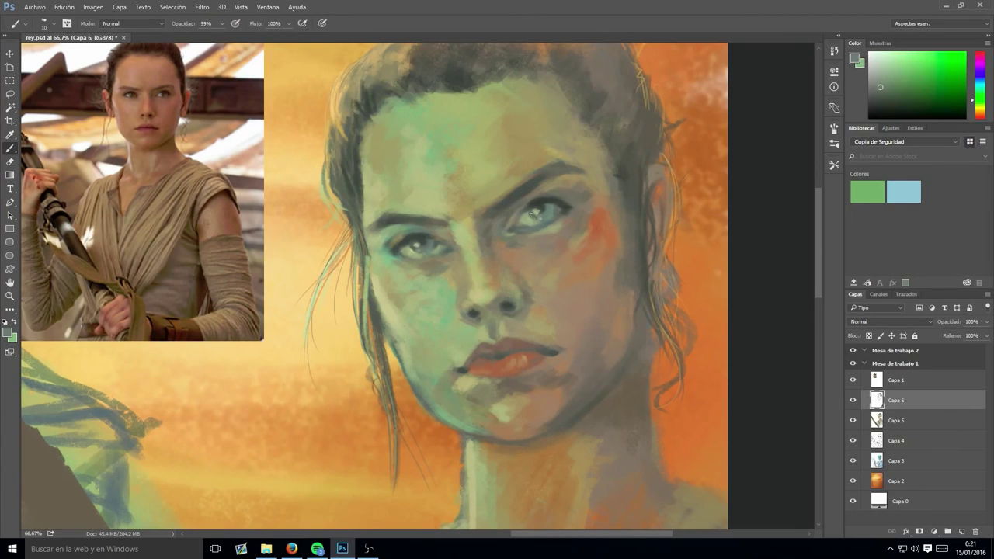
left_click(551, 204, "alt")
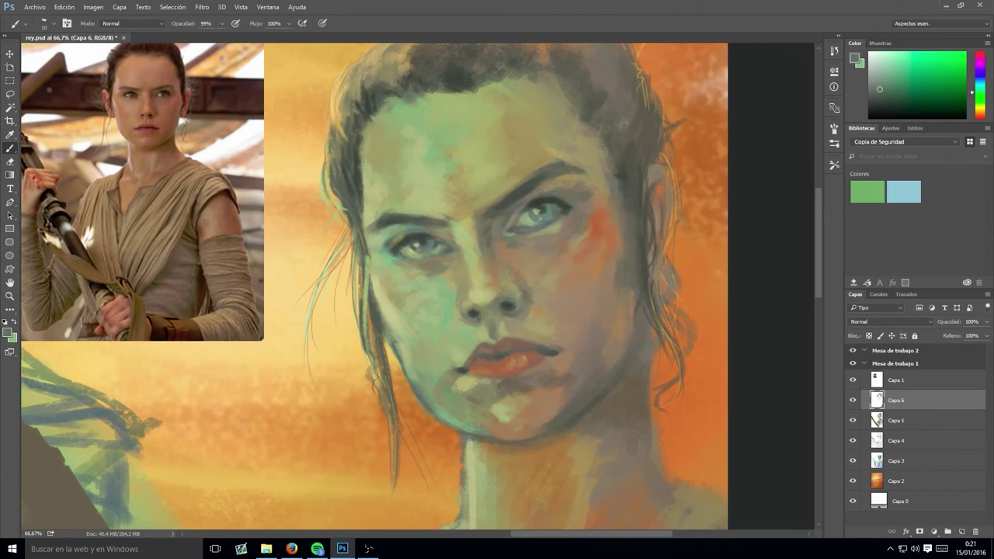
key("ctrl+minus")
key("ctrl+minus")
- With a smaller brush on the staff layer, paint dark textured strokes along the upper staff
left_click_drag(375, 460, 361, 320)
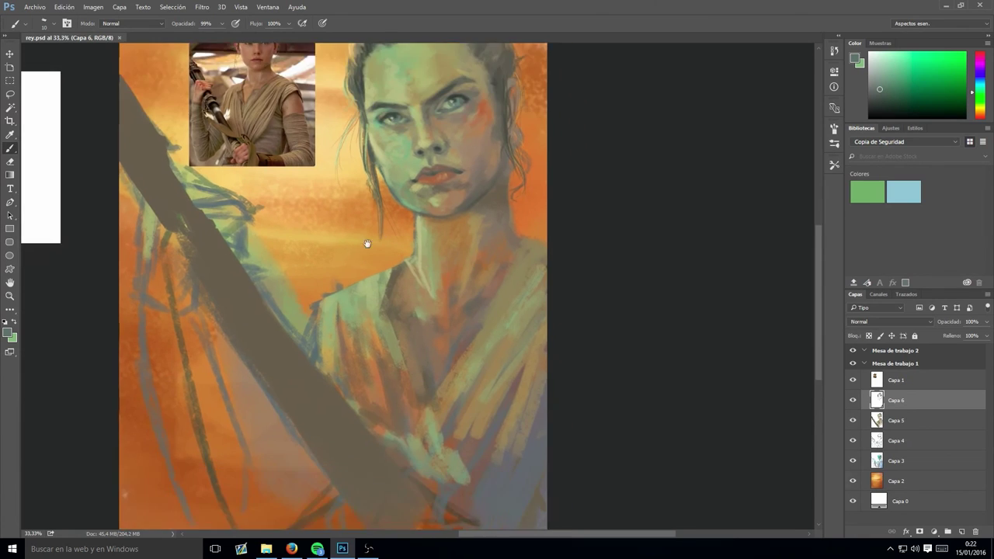
key("alt+bracketleft")
left_click(288, 362, "alt")
left_click_drag(288, 365, 380, 516)
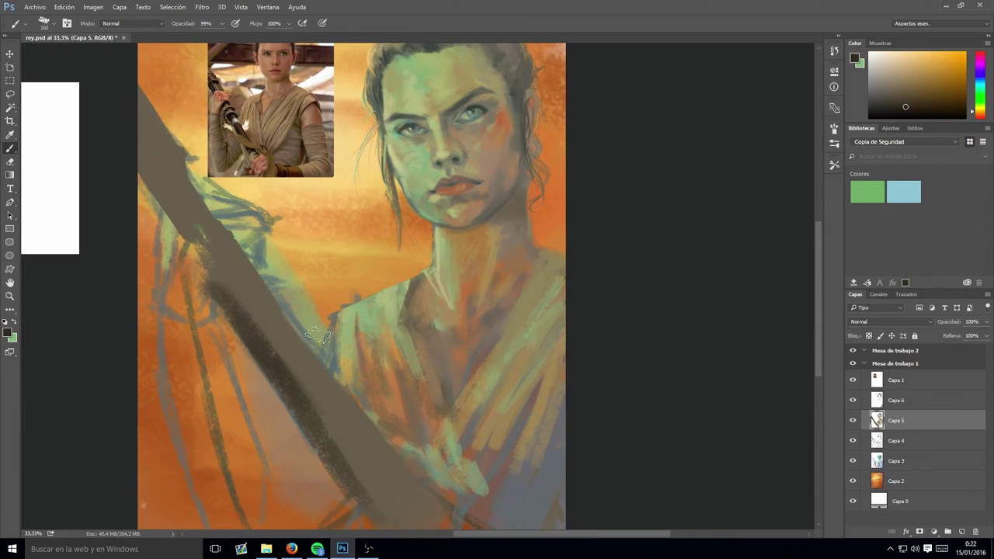
mouse_move(209, 240)
left_mouse_down()
mouse_move(231, 282)
mouse_move(163, 199)
mouse_move(170, 173)
left_mouse_up()
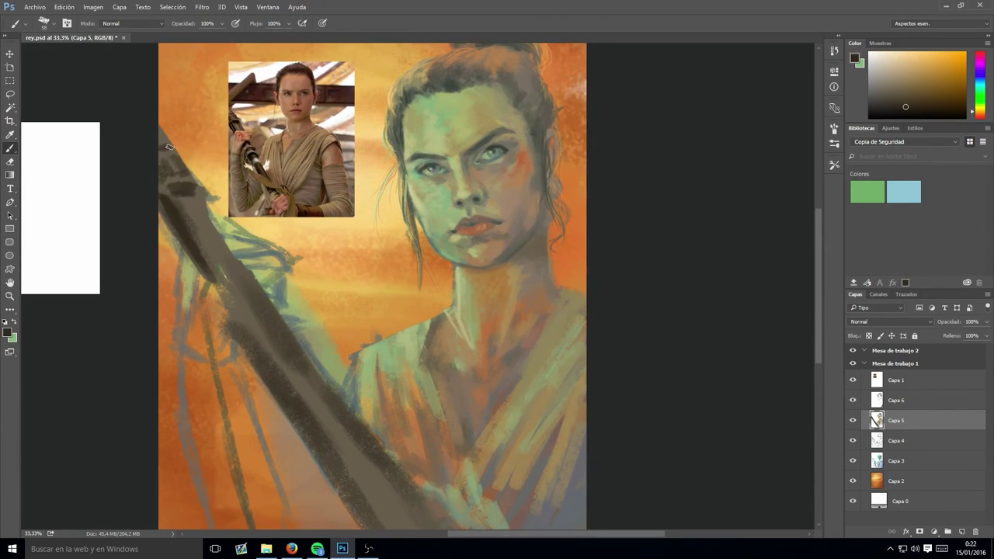
left_click(202, 210, "alt")
left_click_drag(204, 211, 194, 205)
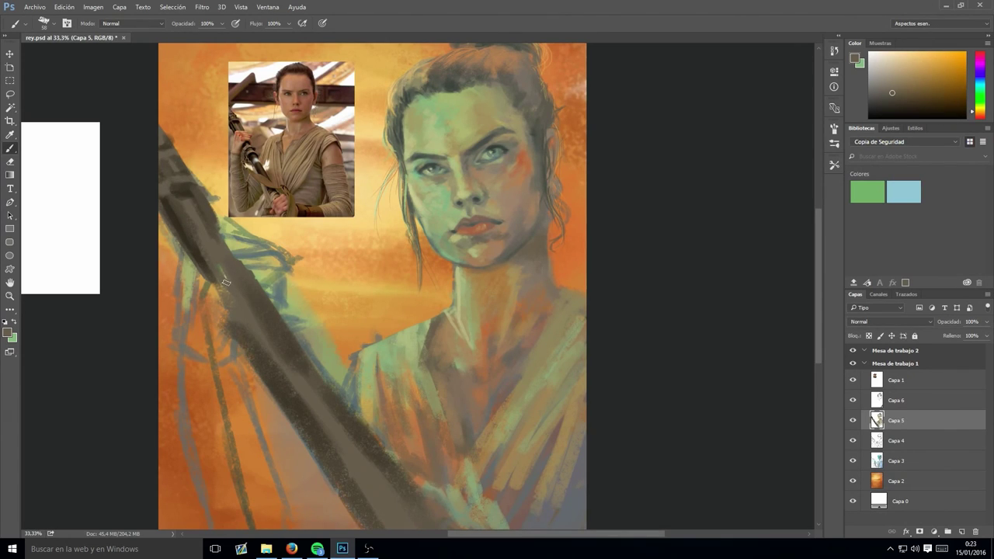
left_click(213, 210, "alt")
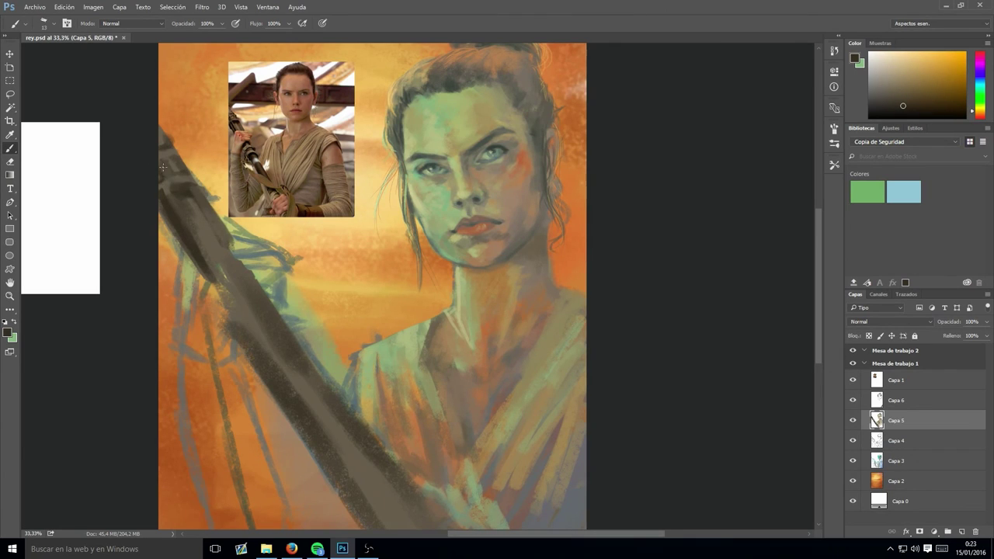
left_click_drag(191, 198, 165, 204)
- Add a lighter tan-brown highlight along the upper staff
left_click(174, 177, "alt")
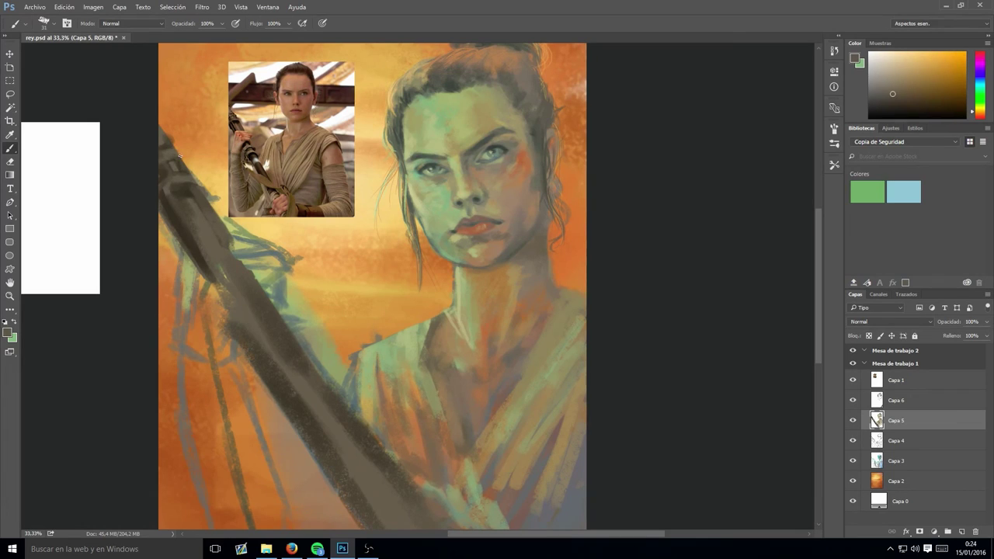
left_click(166, 163, "alt")
left_click_drag(203, 251, 203, 191)
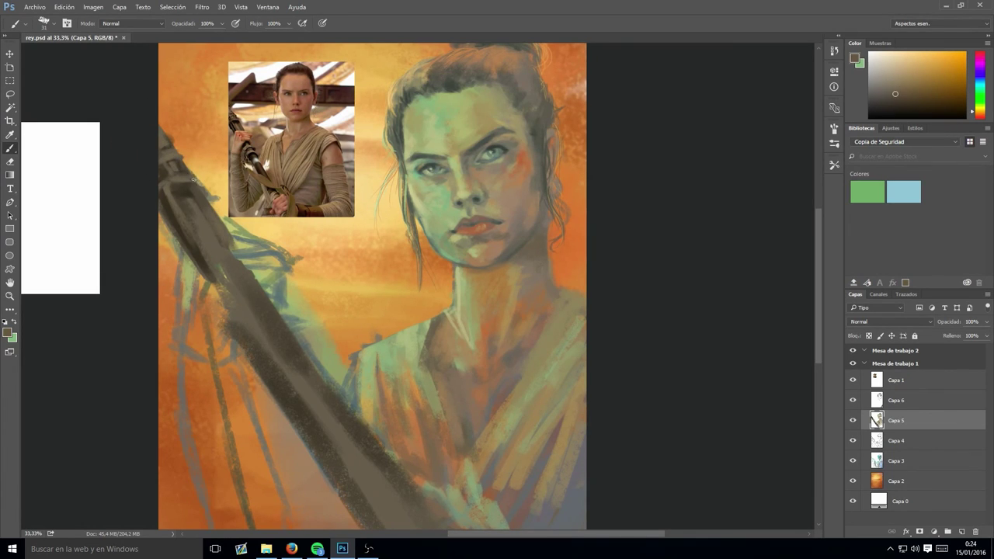
left_click(178, 159, "alt")
left_click(172, 146, "alt")
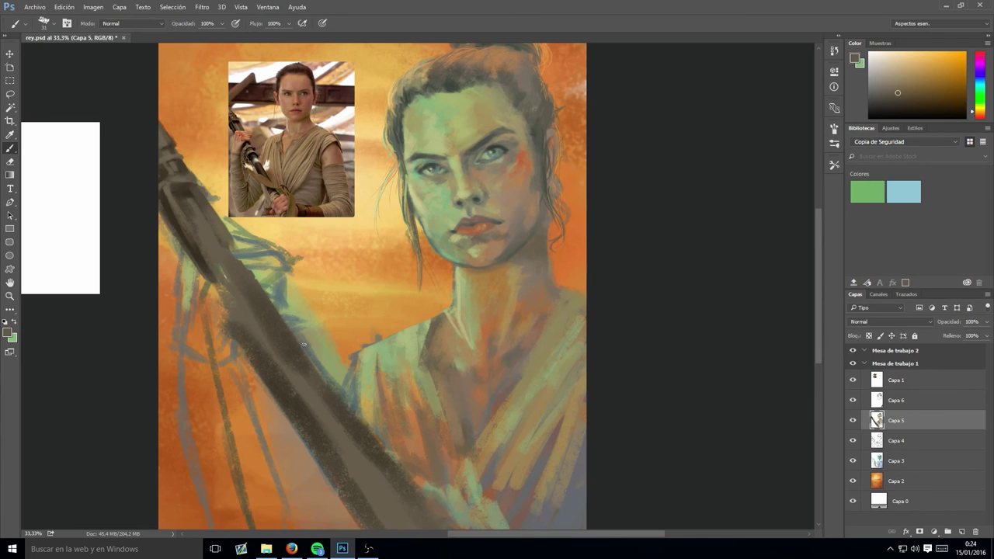
left_click(165, 167, "alt")
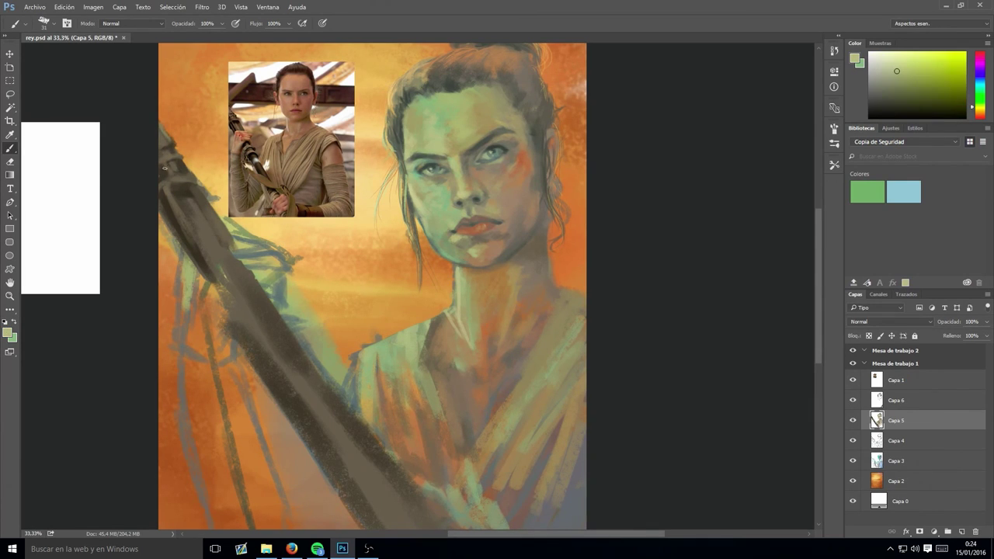
left_click(213, 269, "alt")
left_click_drag(192, 201, 185, 168)
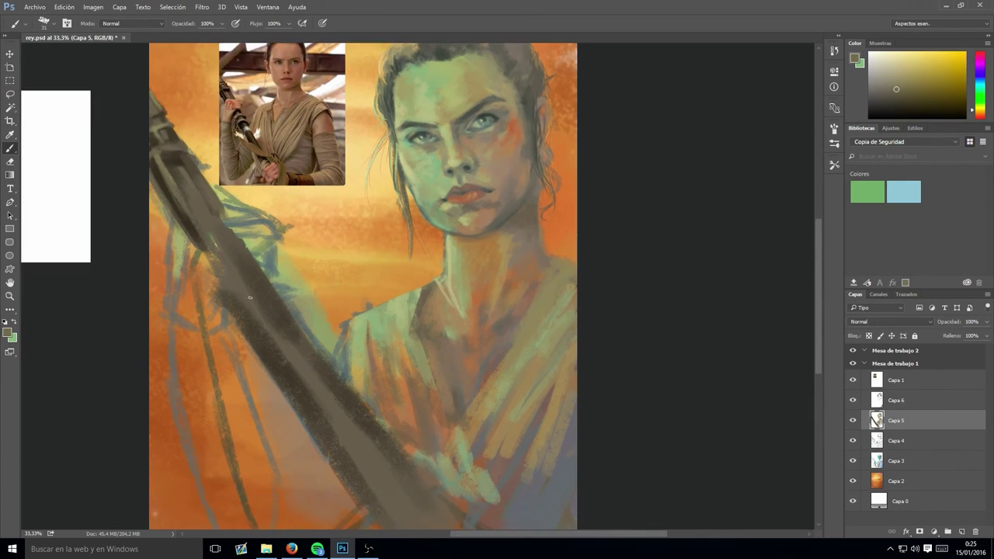
- Paint two light tan bands across the staff, then darken it with dark brown strokes
left_click(270, 318, "alt")
left_click_drag(279, 285, 228, 308)
left_click_drag(298, 328, 248, 344)
left_click(242, 292, "alt")
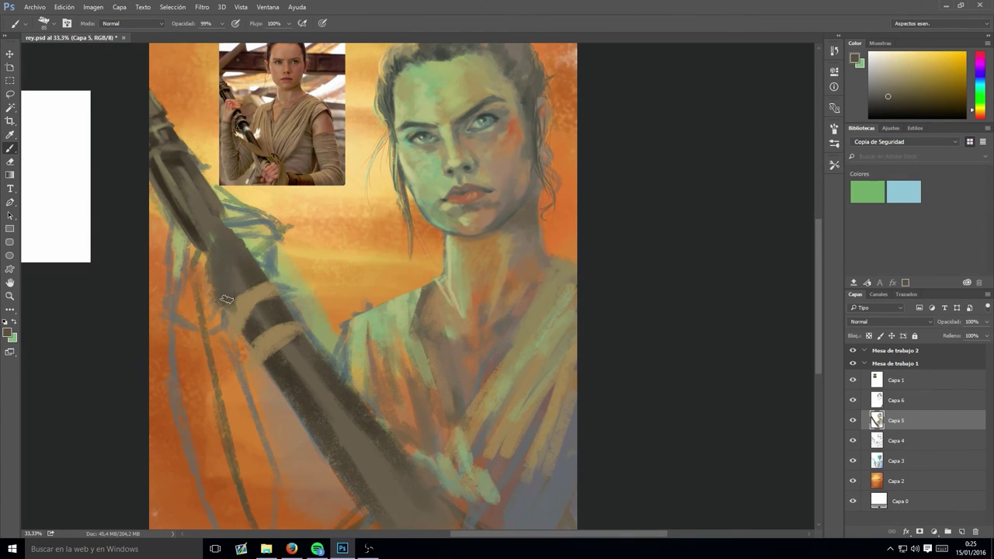
mouse_move(218, 242)
left_mouse_down()
mouse_move(230, 303)
mouse_move(261, 287)
mouse_move(260, 323)
left_mouse_up()
mouse_move(233, 280)
left_mouse_down()
mouse_move(326, 466)
mouse_move(389, 528)
left_mouse_up()
key("ctrl+Page_Up")
- Paint light beige wrap bands on the staff, with a dark stroke along the lower staff
key("ctrl+Page_Down")
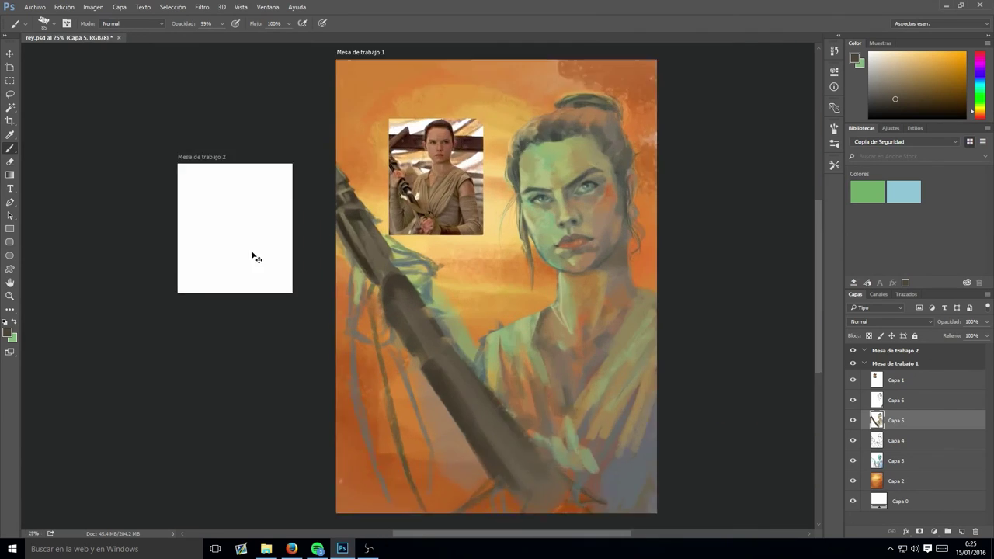
mouse_move(367, 333)
left_mouse_down()
mouse_move(426, 305)
mouse_move(396, 292)
left_mouse_up()
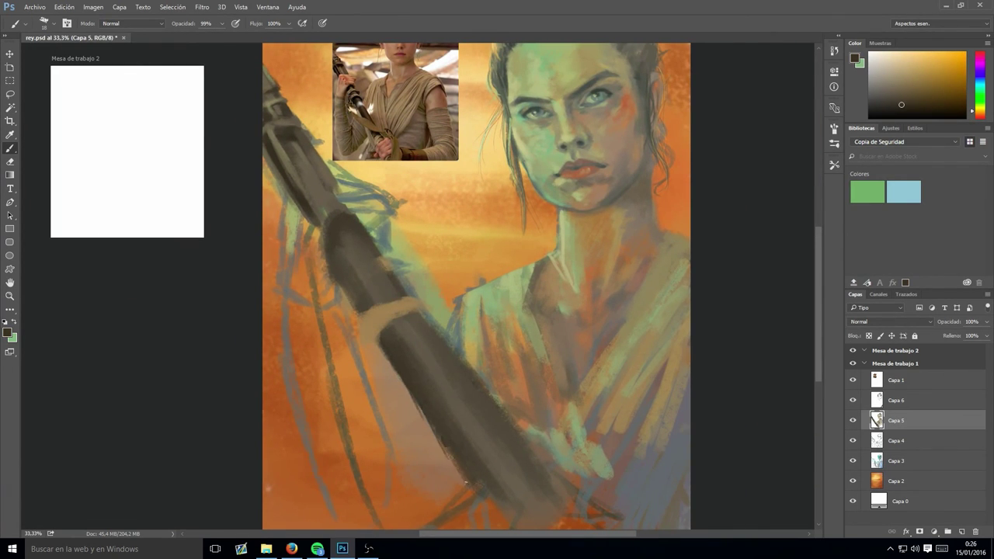
left_click_drag(466, 483, 424, 400)
left_click(433, 337, "alt")
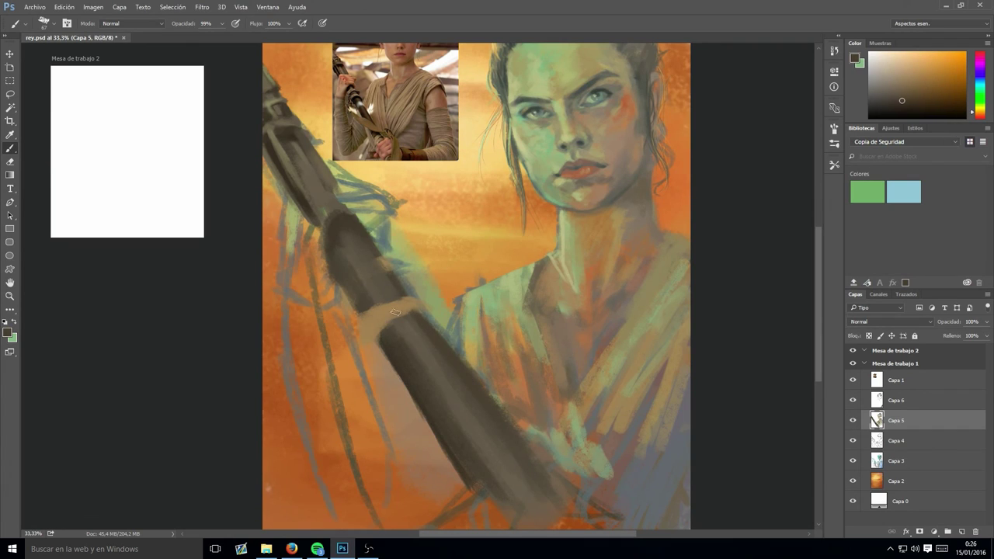
left_click_drag(395, 311, 373, 337)
left_click(373, 337, "alt")
left_click_drag(381, 266, 361, 279)
- Rework the beige bands with extra strokes and dark brown accents, then add new layer Capa 7
left_click(375, 336, "alt")
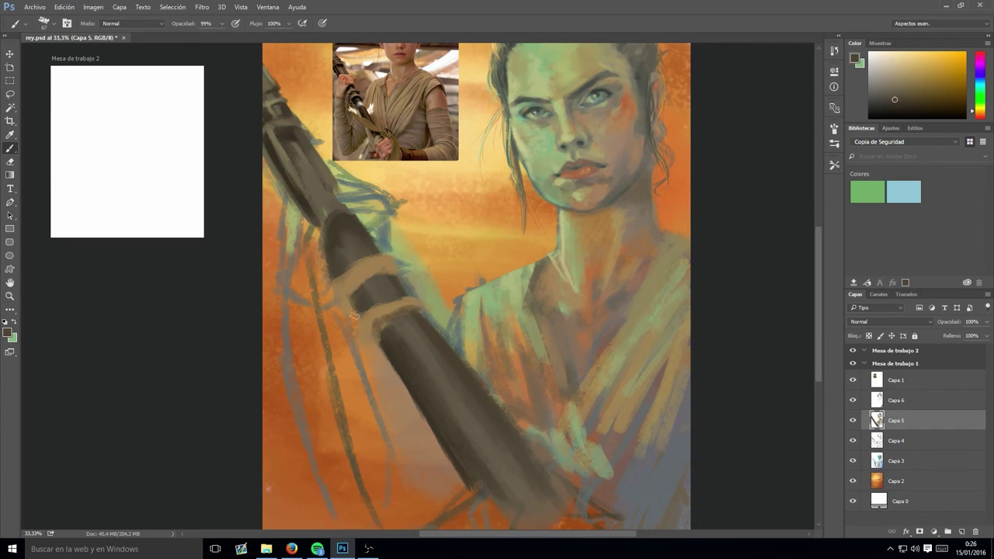
mouse_move(373, 346)
left_mouse_down()
mouse_move(342, 299)
mouse_move(396, 309)
mouse_move(343, 299)
mouse_move(385, 264)
left_mouse_up()
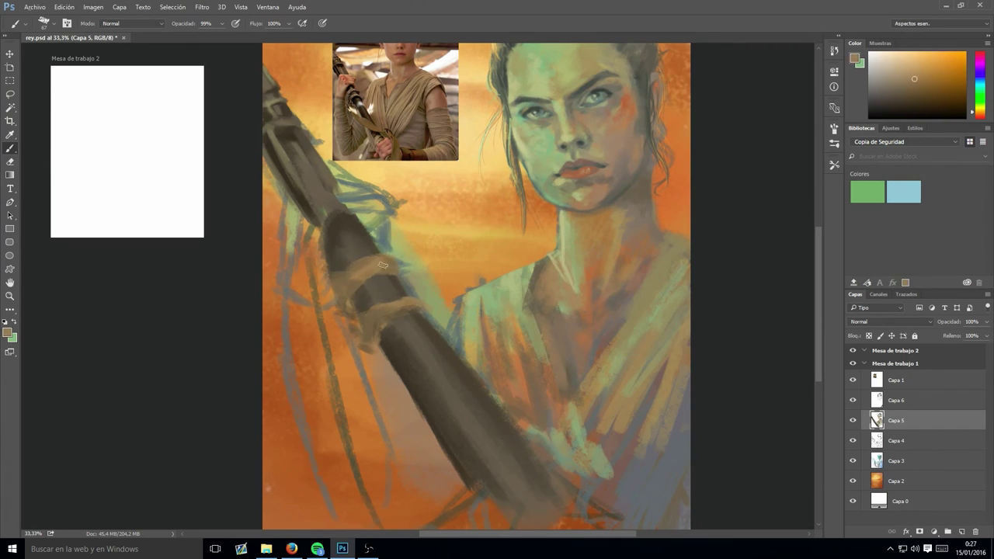
left_click(411, 307, "alt")
left_click(406, 338, "alt")
left_click_drag(396, 312, 374, 349)
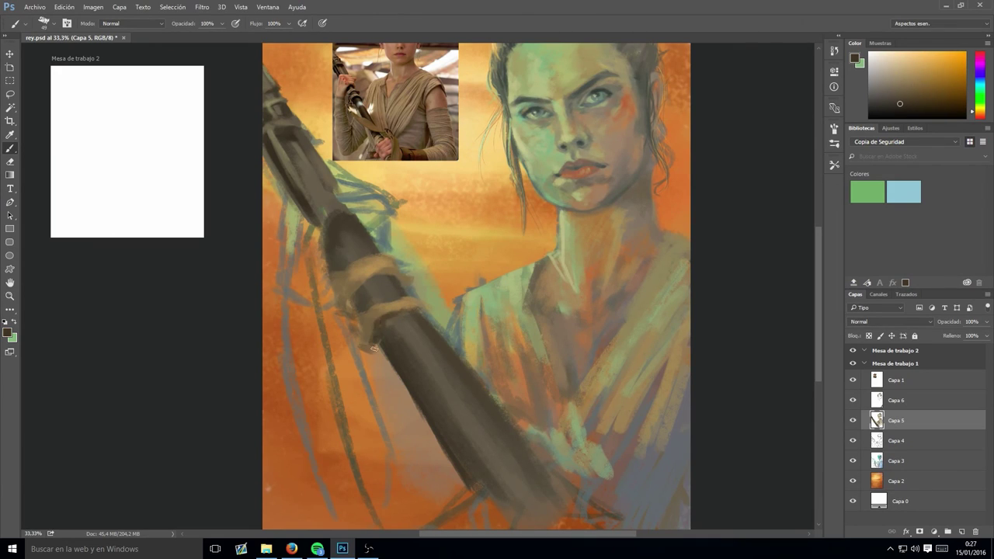
left_click(394, 282, "alt")
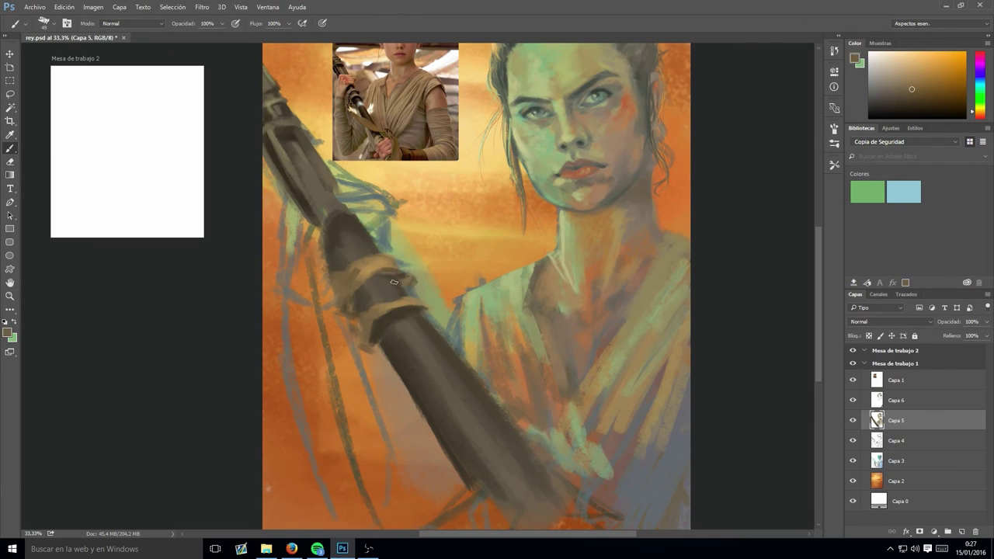
key("ctrl+shift+alt+n")
- Paint pale yellow-orange strokes over the top of the staff and down the left edge
left_click_drag(415, 350, 395, 374)
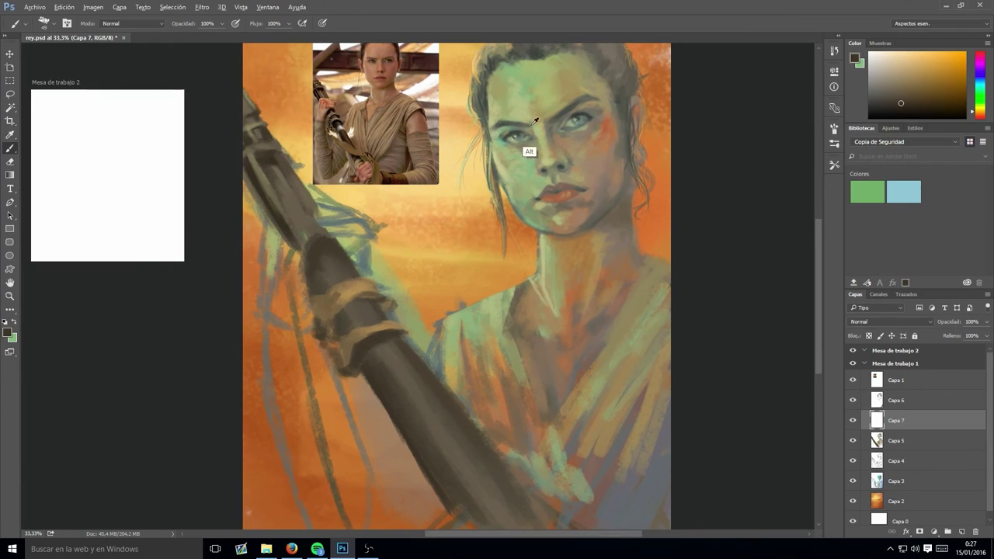
left_click(530, 151, "alt")
left_click(319, 210, "alt")
mouse_move(289, 204)
left_mouse_down()
mouse_move(342, 222)
mouse_move(362, 247)
mouse_move(294, 271)
mouse_move(250, 303)
left_mouse_up()
left_click_drag(334, 257, 289, 342)
left_click_drag(264, 266, 250, 454)
left_click(276, 268, "alt")
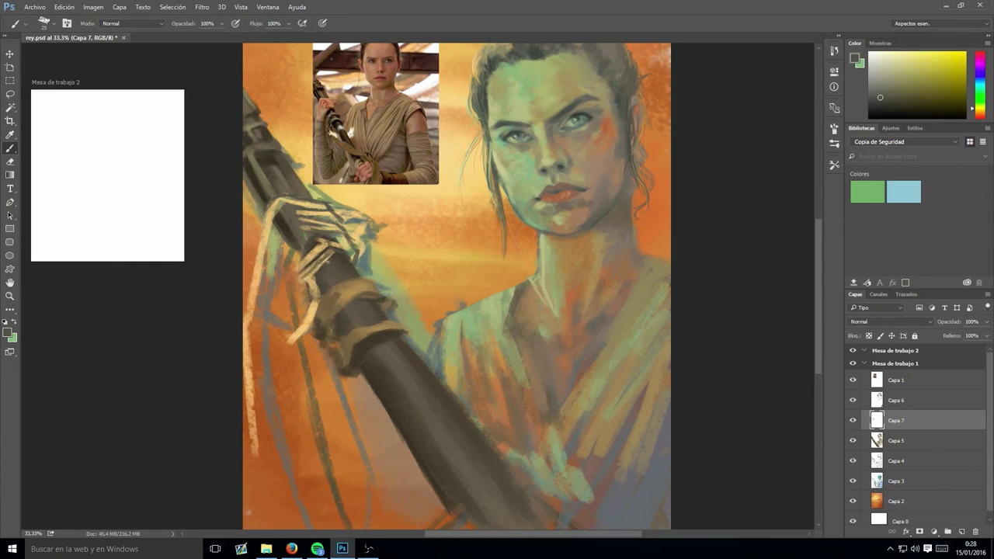
left_click(262, 257, "alt")
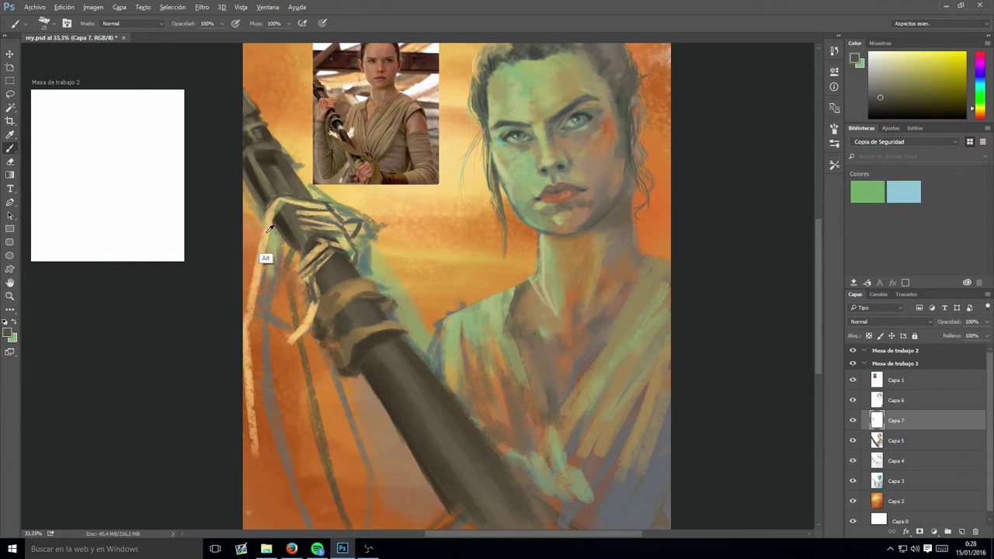
- Sketch pale tan fingers and wrap strokes gripping the staff at the lower hand
left_click_drag(494, 494, 482, 434)
mouse_move(519, 418)
left_mouse_down()
mouse_move(475, 437)
mouse_move(528, 418)
left_mouse_up()
left_click_drag(490, 426, 436, 485)
left_click_drag(523, 415, 560, 443)
left_click_drag(519, 424, 499, 459)
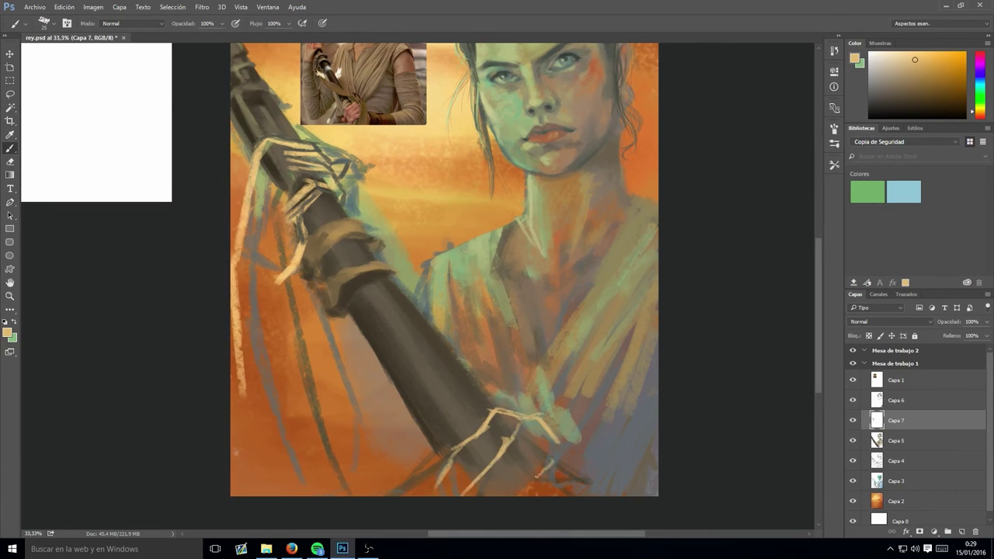
left_click_drag(558, 439, 589, 479)
left_click_drag(555, 462, 531, 489)
- Add loose pale wrap strands hanging down the left side of the staff
left_click_drag(332, 294, 292, 421)
left_click_drag(269, 348, 233, 494)
left_click_drag(254, 310, 233, 475)
left_click_drag(292, 277, 272, 426)
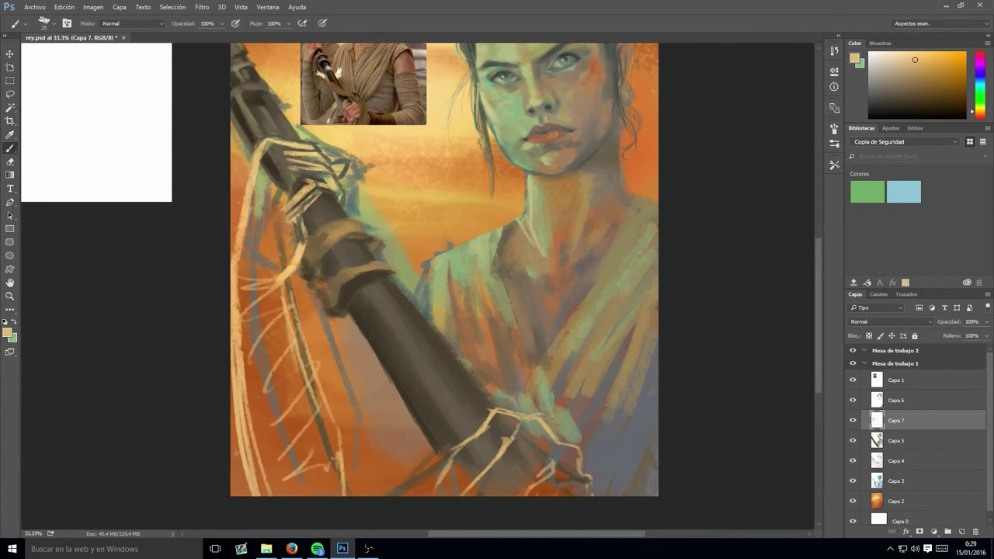
left_click_drag(375, 357, 325, 421)
key("ctrl+minus")
- Undo the stray pale strokes and paint tan and blue-grey strokes near the lower staff
key("l")
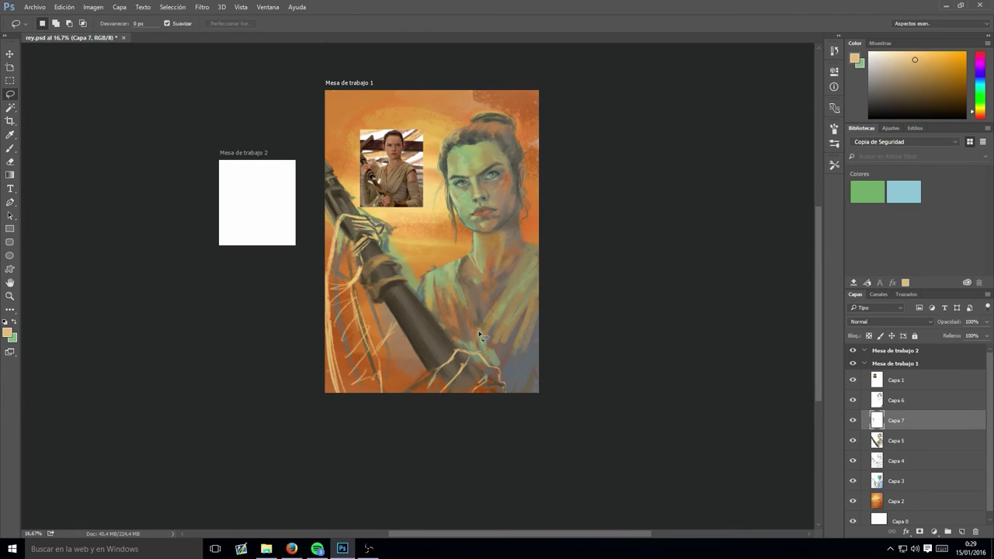
key("ctrl+alt+z")
key("ctrl+alt+z")
key("ctrl+alt+z")
key("ctrl+alt+z")
key("ctrl+alt+z")
key("ctrl+alt+z")
key("ctrl+alt+z")
key("b")
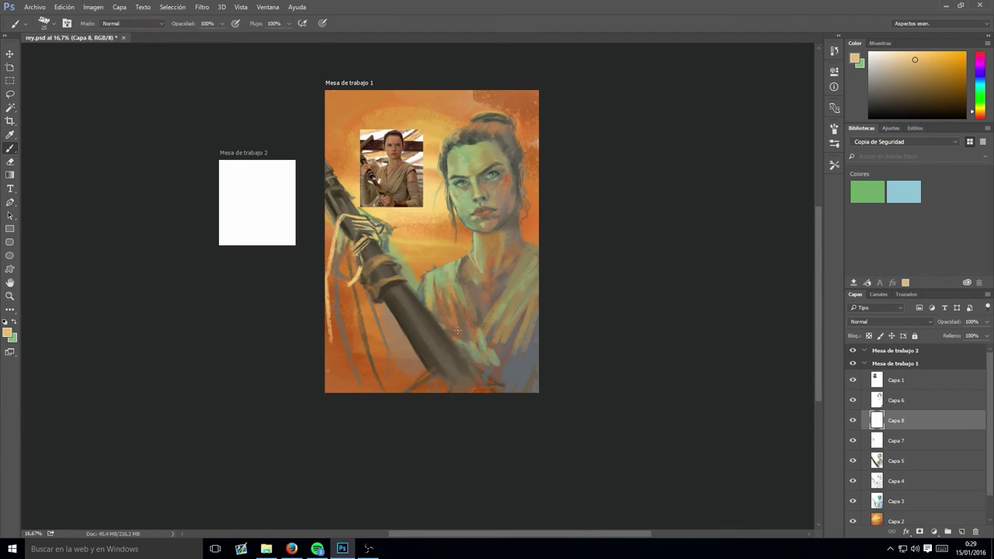
left_click_drag(377, 287, 351, 359)
left_click_drag(396, 330, 365, 389)
left_click_drag(379, 284, 347, 392)
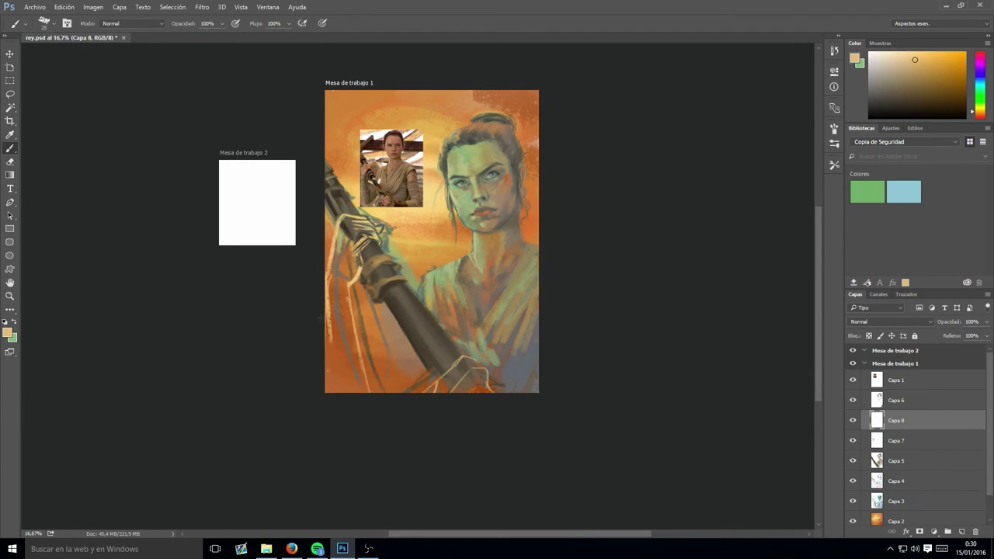
left_click_drag(404, 333, 365, 382)
- Scale the selected painting layers Capa 3–8 up to about 115%
left_click(893, 501, "shift")
key("ctrl+t")
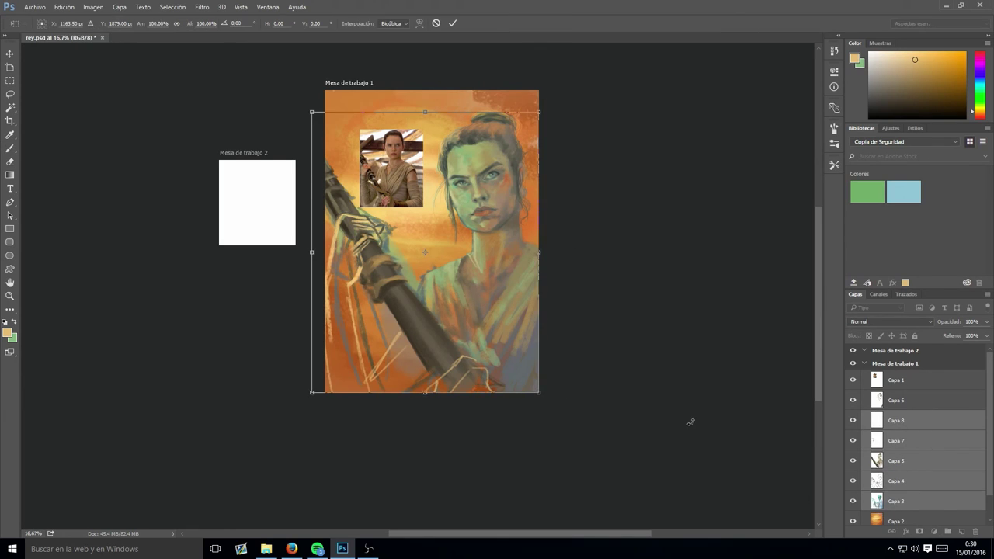
left_click_drag(540, 393, 553, 418)
key("Escape")
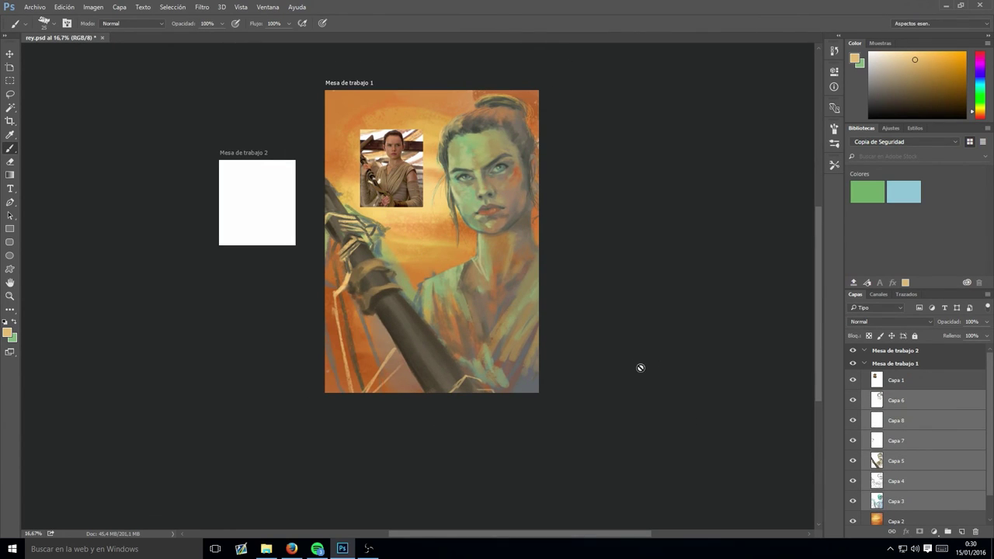
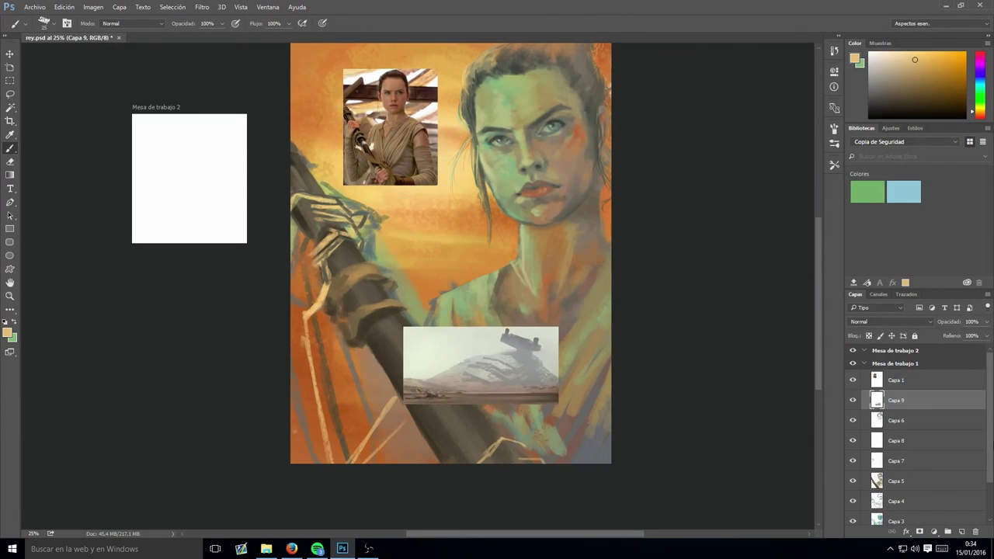
- Add new empty layer Capa 10 and hide the character reference photo on Capa 1
left_click_drag(438, 167, 475, 160)
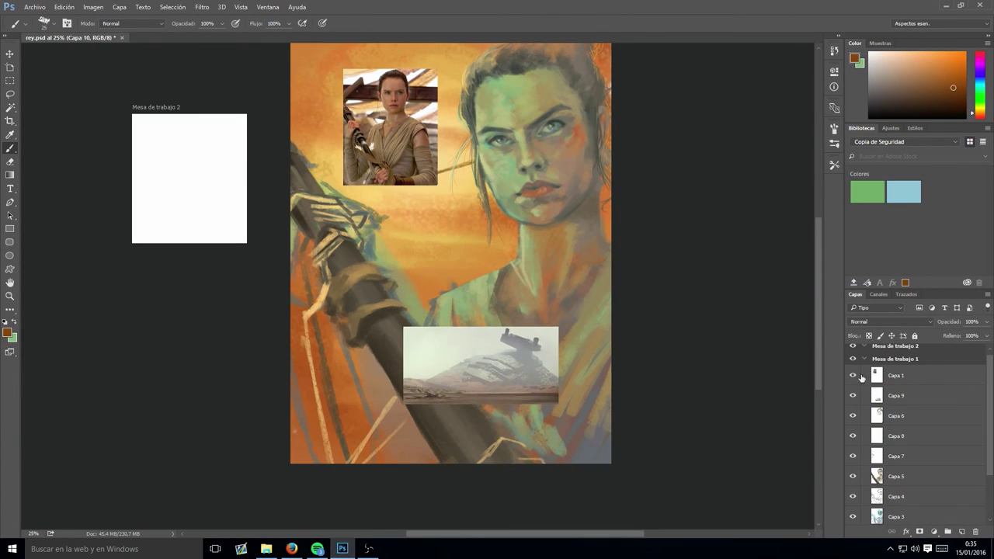
left_click(853, 376)
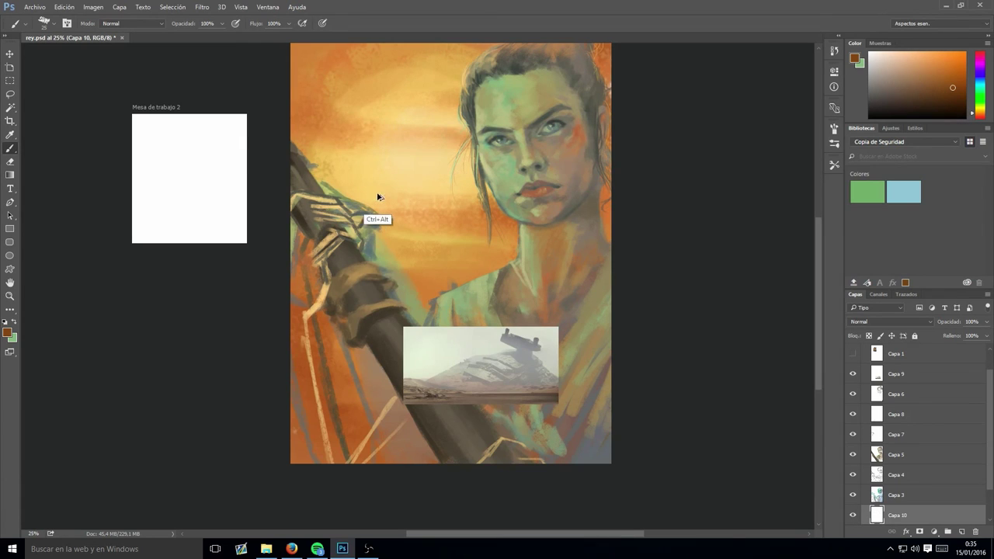
- Sketch thin brown wreck lines across the orange sky behind her head
left_click_drag(353, 186, 441, 123)
left_click_drag(404, 171, 466, 148)
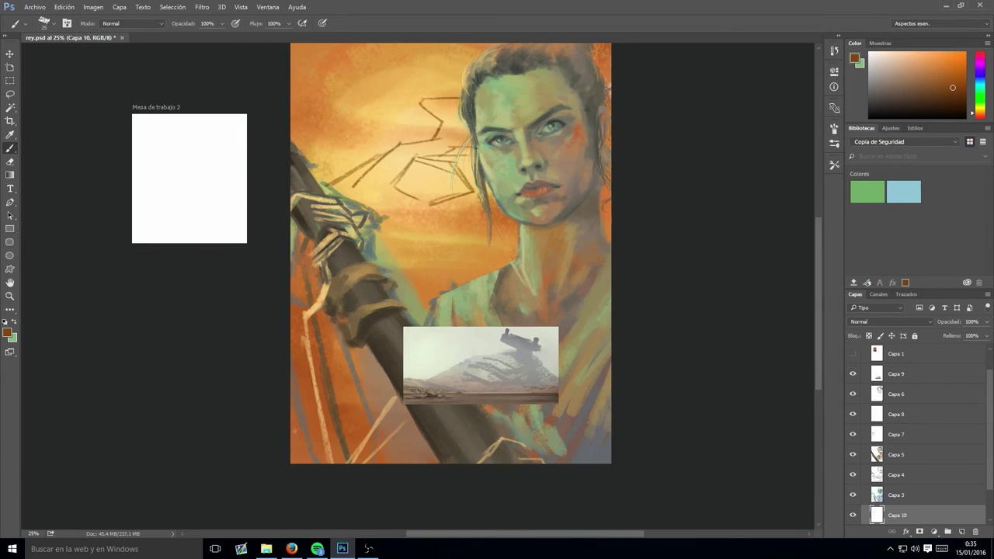
key("ctrl+minus")
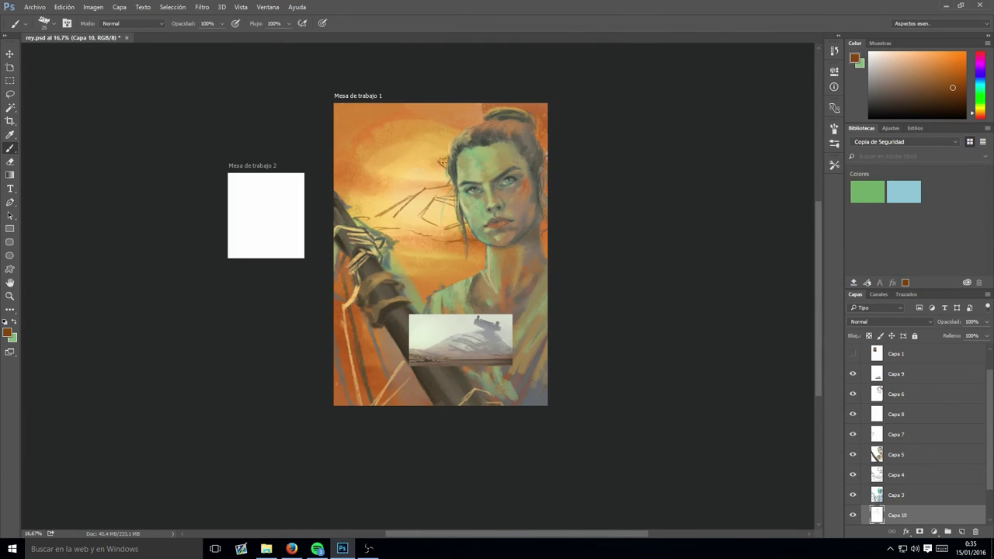
key("ctrl+plus")
- Block in a dark dune band across the painting's middle, redoing one dark red stroke
left_click_drag(451, 225, 404, 303)
left_click_drag(358, 218, 521, 256)
mouse_move(311, 295)
left_mouse_down()
mouse_move(505, 233)
mouse_move(528, 249)
left_mouse_up()
left_click(528, 258, "alt")
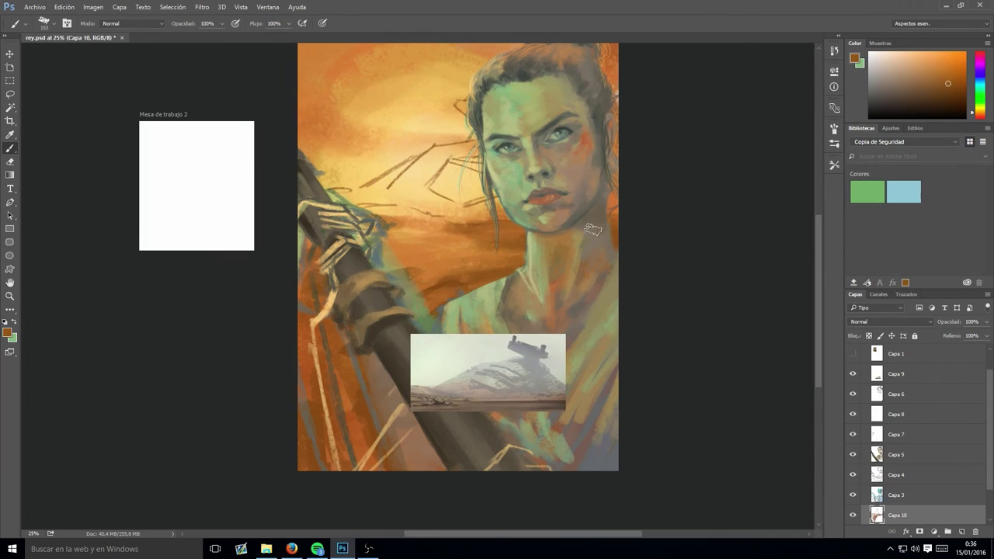
left_click(593, 229, "alt")
left_click_drag(466, 243, 529, 240)
key("ctrl+z")
left_click(524, 269, "alt")
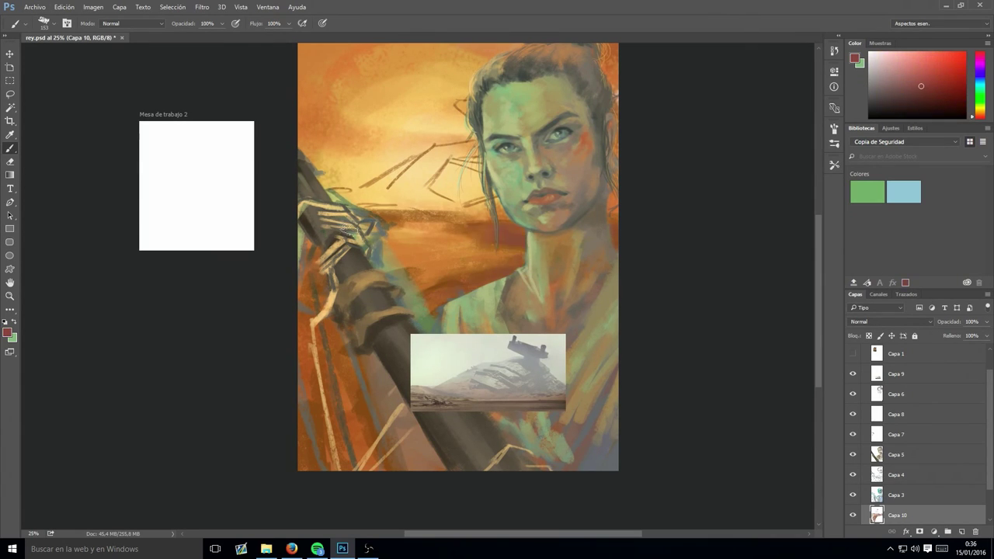
left_click_drag(382, 222, 466, 258)
- With a smaller brush, paint sampled dark and light orange strokes over the wreck lines
left_click(458, 196, "alt")
key("bracketleft")
key("bracketleft")
key("bracketleft")
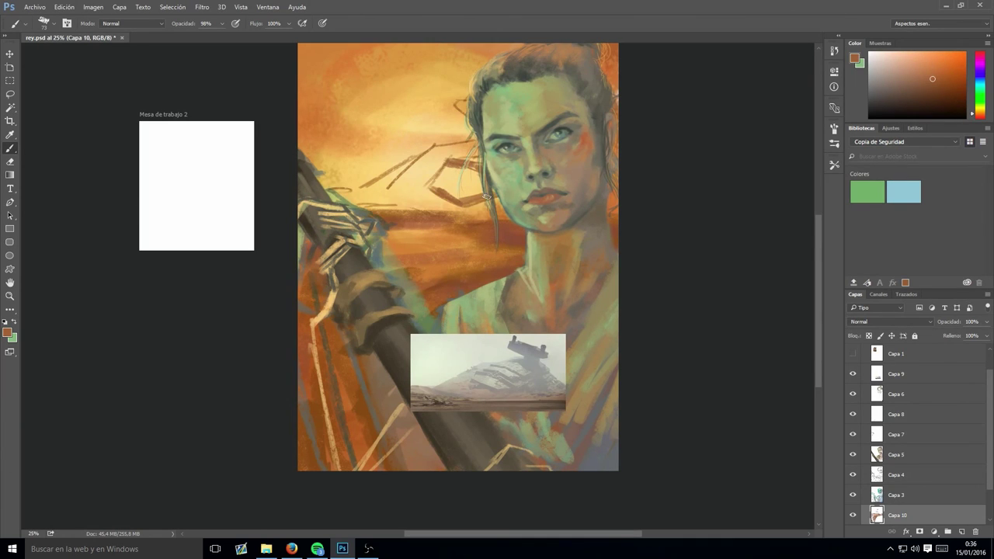
left_click(487, 195, "alt")
mouse_move(478, 196)
left_mouse_down()
mouse_move(462, 168)
mouse_move(437, 166)
mouse_move(342, 206)
left_mouse_up()
left_click(468, 140, "alt")
left_click_drag(404, 187, 326, 209)
left_click(406, 166, "alt")
mouse_move(388, 179)
left_mouse_down()
mouse_move(475, 210)
mouse_move(411, 203)
mouse_move(466, 203)
mouse_move(431, 185)
mouse_move(481, 160)
left_mouse_up()
- Sample darker orange-brown and light sky oranges for the wreck shape
left_click(476, 211, "alt")
left_click(437, 307, "alt")
left_click(404, 202, "alt")
left_click(423, 186, "alt")
left_click(389, 200, "alt")
- Paint light strokes over the wreck shapes and dark reddish-brown strokes into the hair
left_click_drag(365, 186, 466, 140)
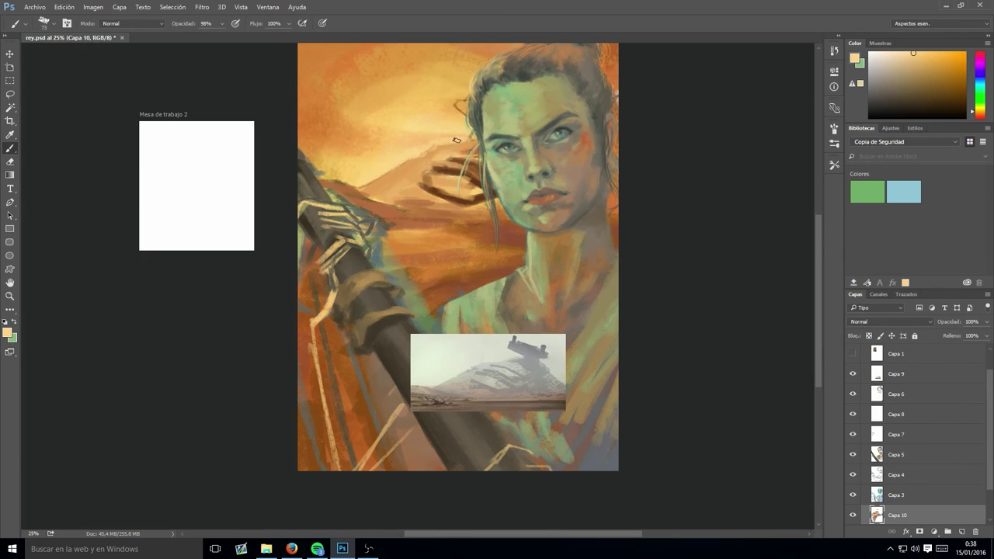
left_click_drag(482, 182, 416, 213)
left_click(426, 185, "alt")
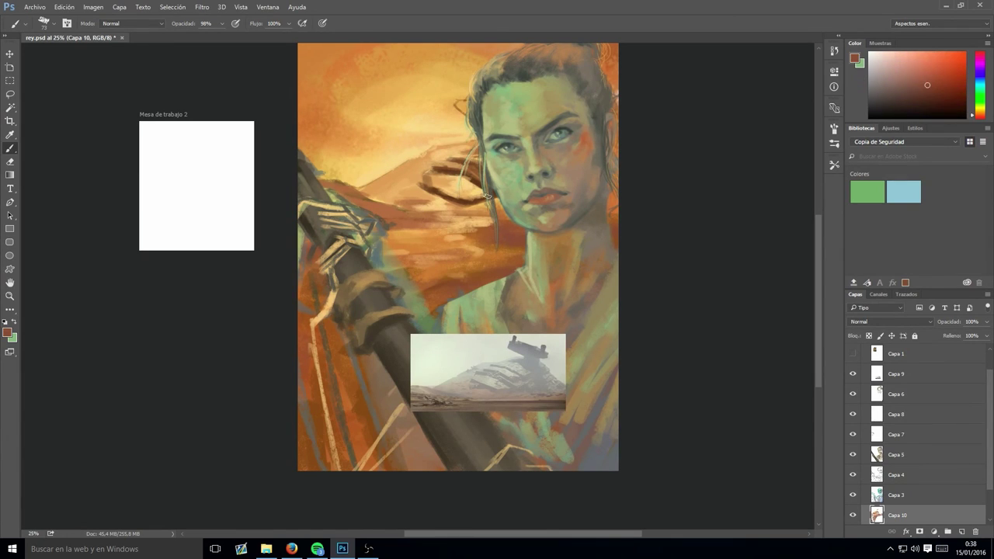
mouse_move(435, 194)
left_mouse_down()
mouse_move(473, 162)
mouse_move(358, 192)
left_mouse_up()
left_click(461, 101, "alt")
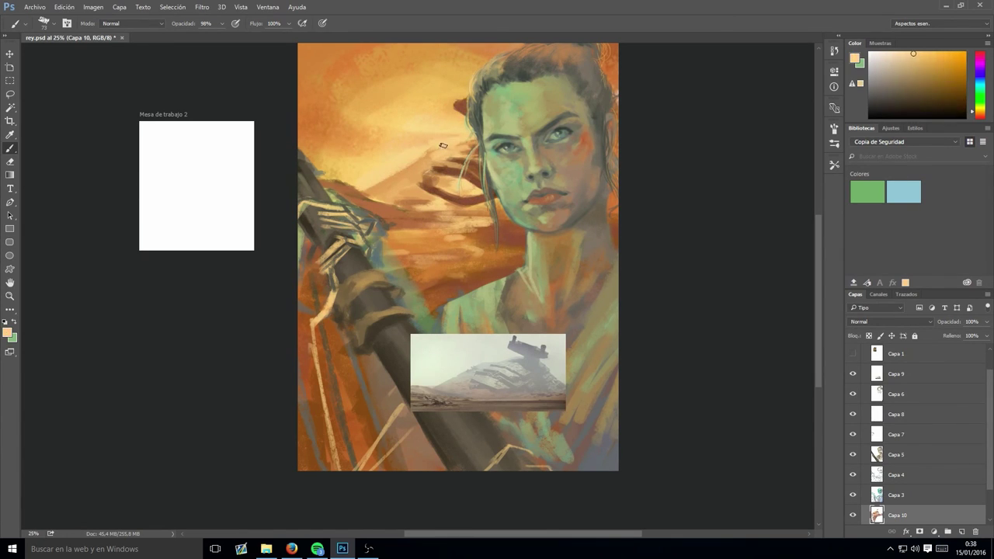
left_click_drag(432, 145, 481, 163)
- Repaint the upper-left sky with sampled orange and lighter orange strokes
left_click(416, 155, "alt")
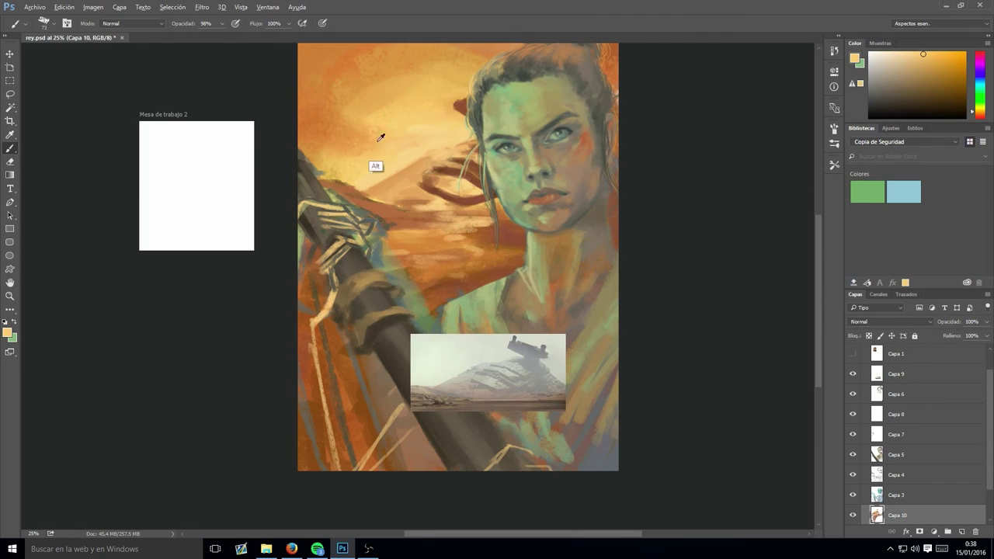
left_click_drag(377, 164, 349, 140)
mouse_move(427, 144)
left_mouse_down()
mouse_move(324, 122)
mouse_move(399, 82)
left_mouse_up()
left_click(399, 82, "alt")
left_click_drag(311, 93, 408, 78)
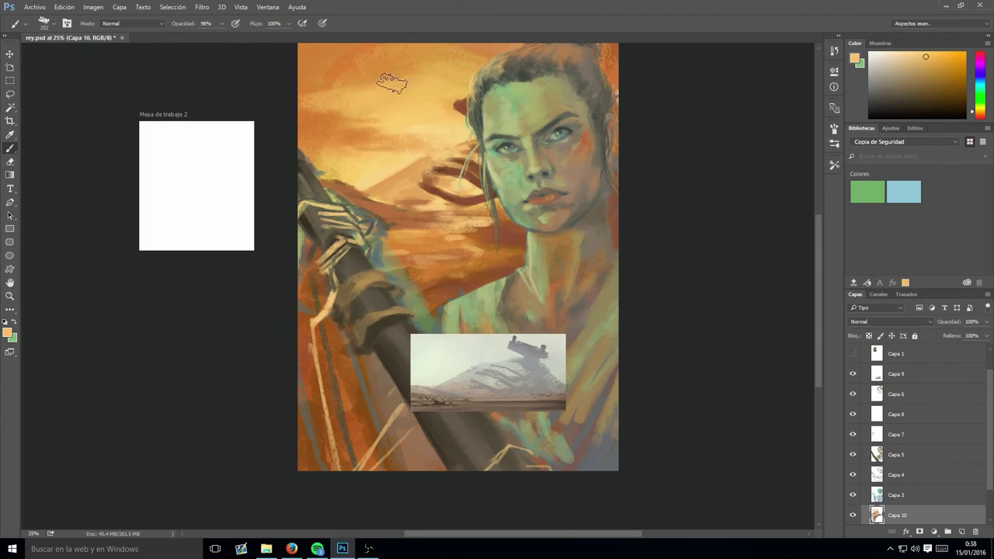
left_click_drag(303, 144, 404, 82)
- Sample reddish-brown, tan, peach and orange tones from the painting and sky
left_click(451, 160, "alt")
left_click(418, 179, "alt")
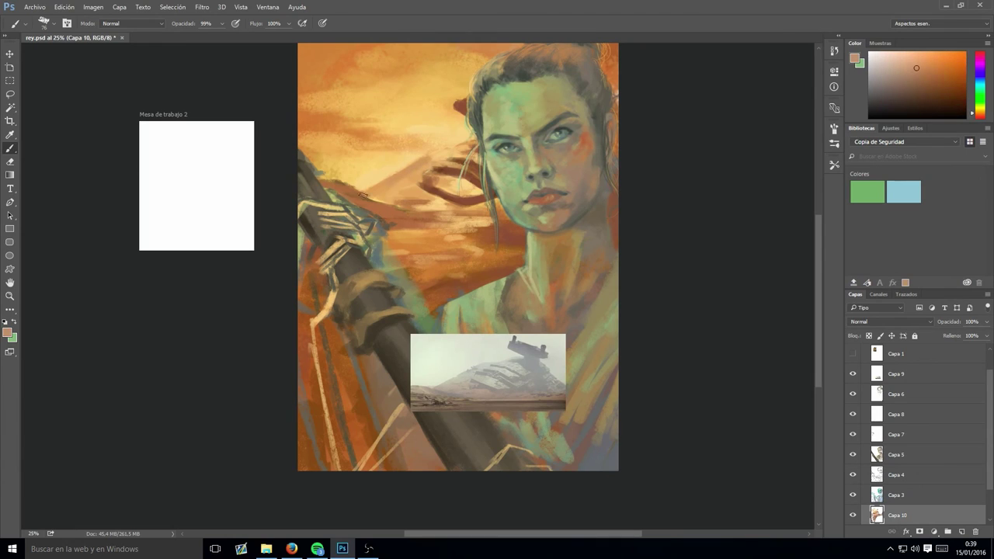
left_click(469, 183, "alt")
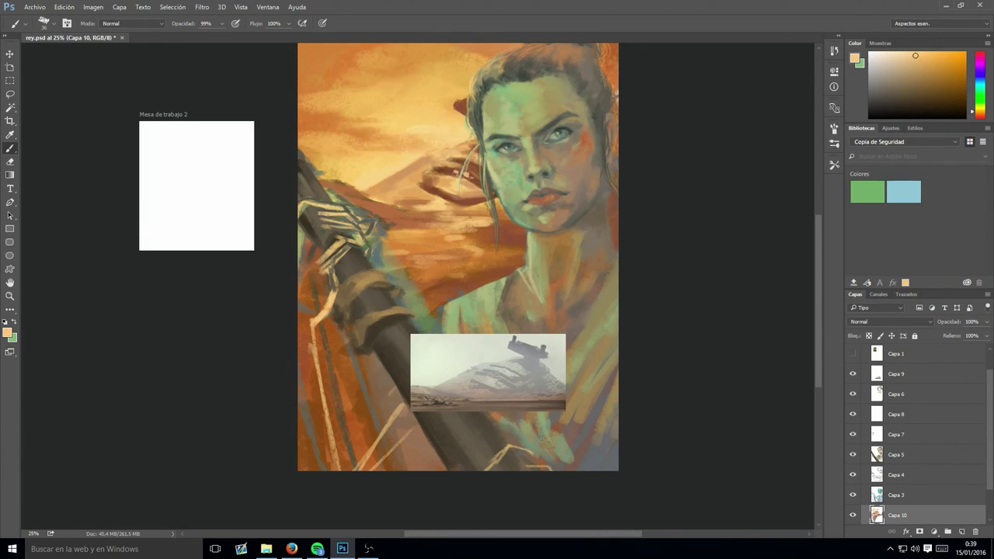
left_click(439, 203, "alt")
left_click(469, 211, "alt")
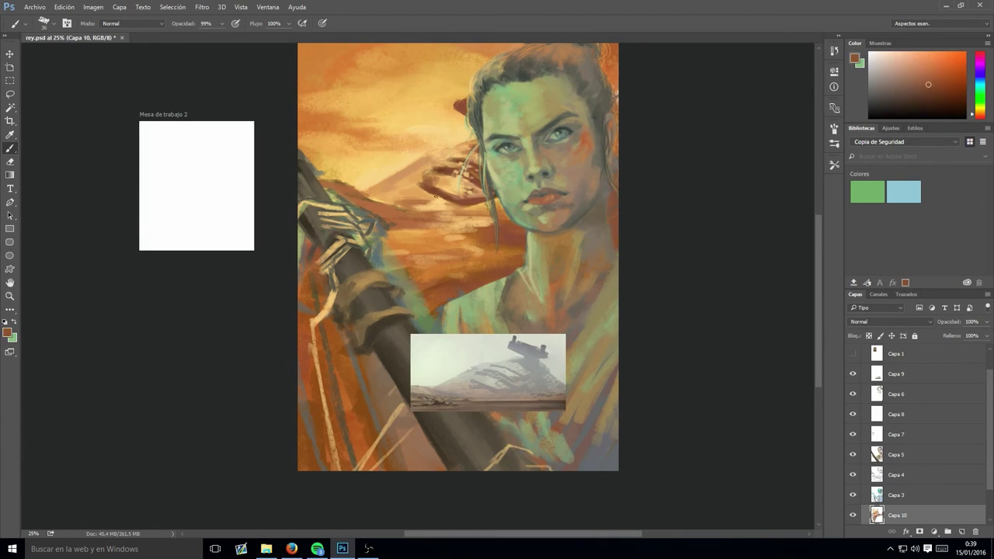
left_click(418, 201, "alt")
left_click(440, 187, "alt")
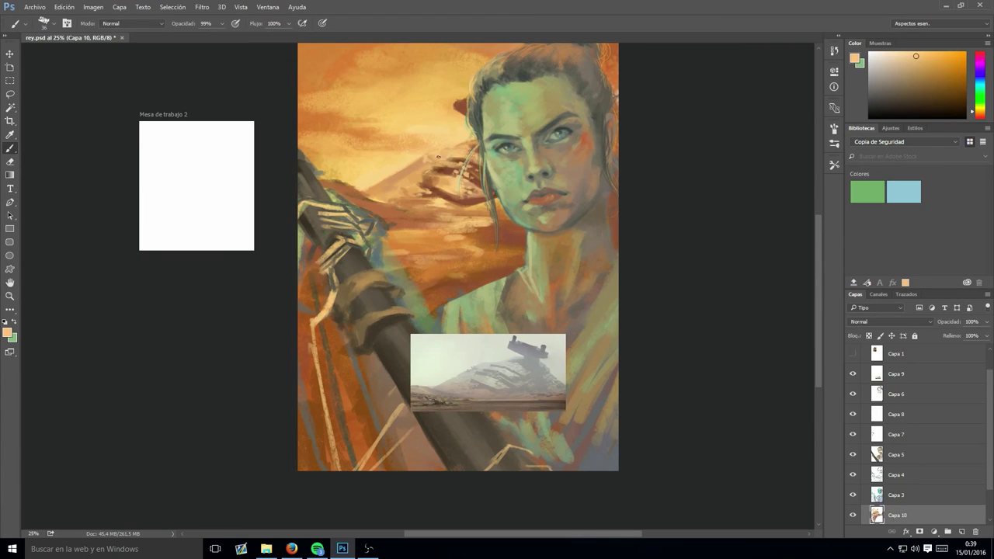
left_click(441, 153, "alt")
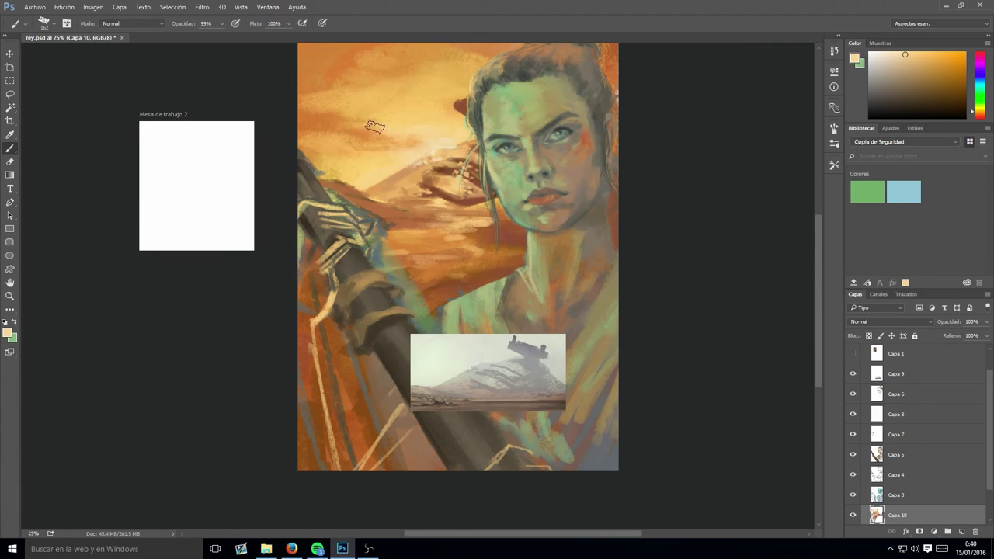
left_click(351, 154, "alt")
left_click(373, 142, "alt")
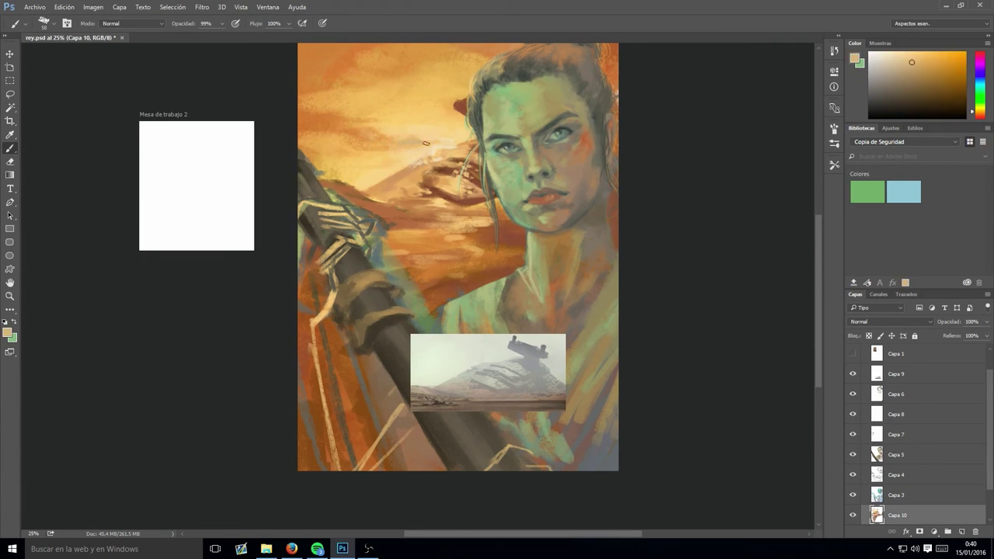
- Sample beige, reddish-brown, olive green and golden sky tones, then add new layer Capa 11
left_click(463, 88, "alt")
left_click(482, 216, "alt")
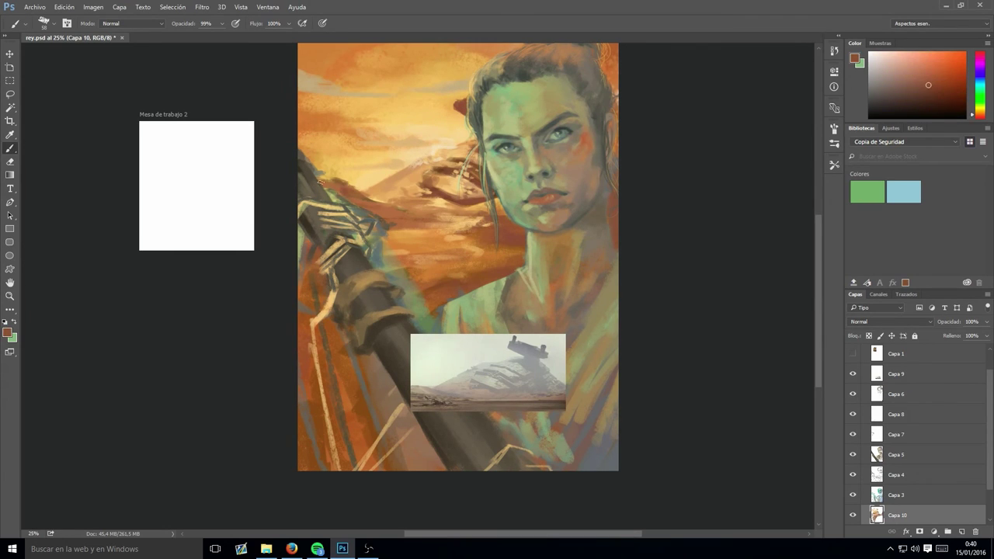
left_click(386, 226, "alt")
left_click(508, 256, "alt")
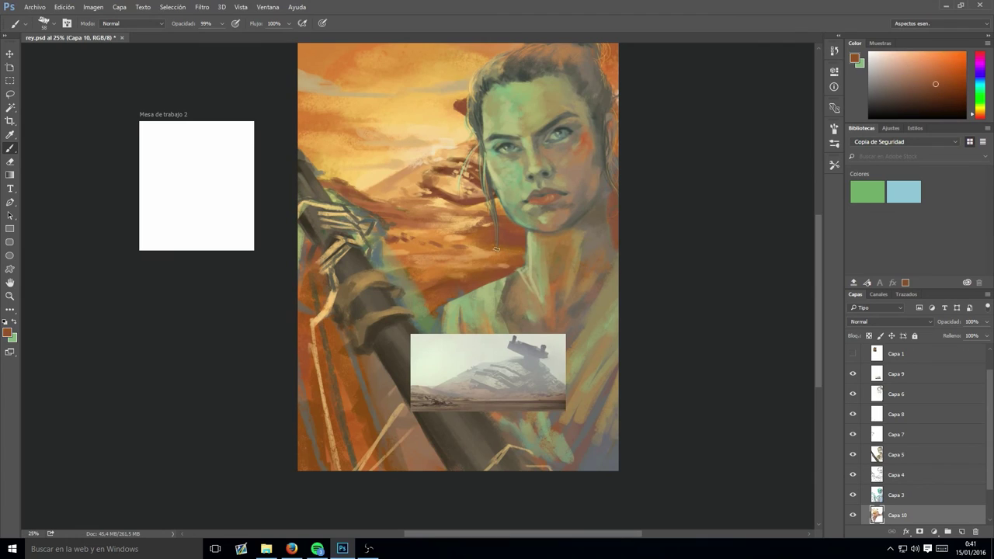
left_click(480, 204, "alt")
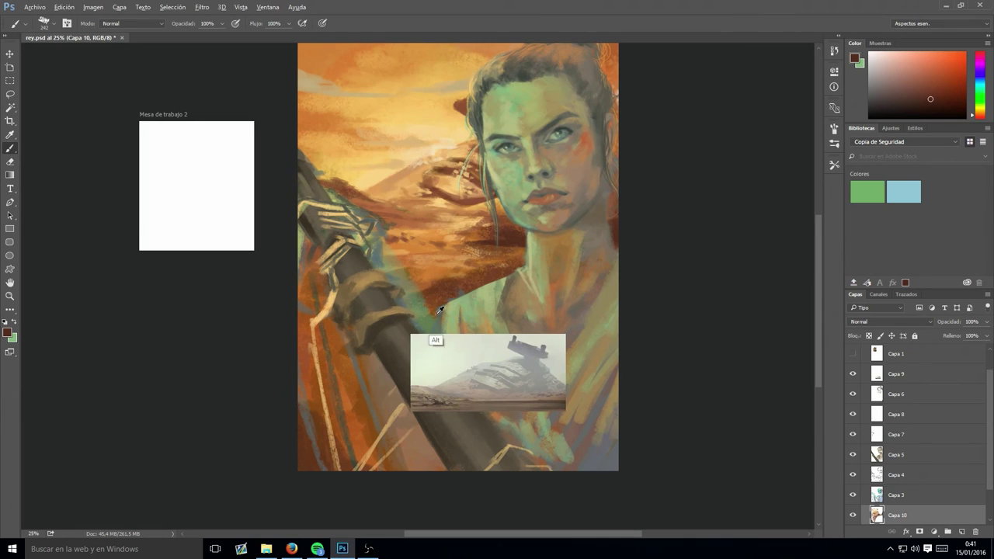
left_click(472, 87, "alt")
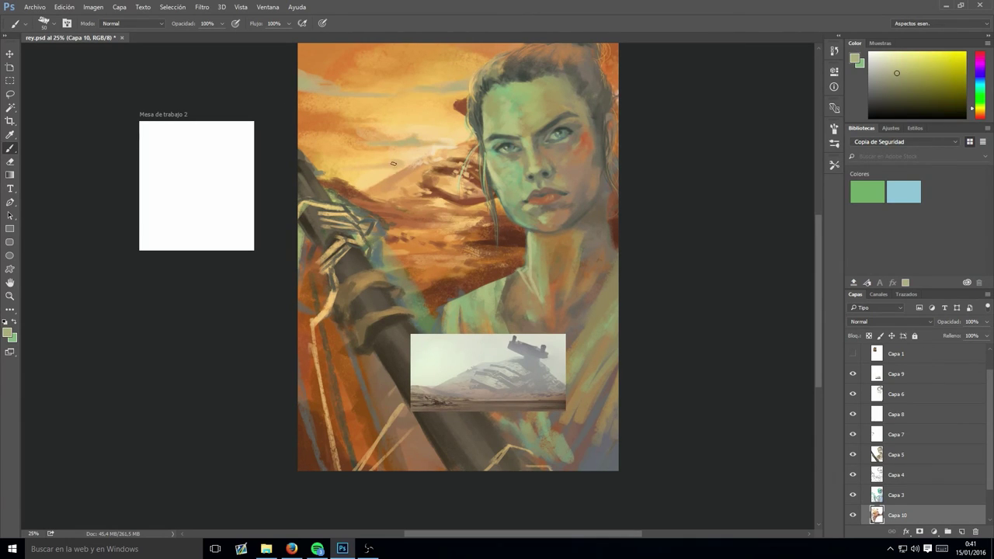
left_click(481, 59, "alt")
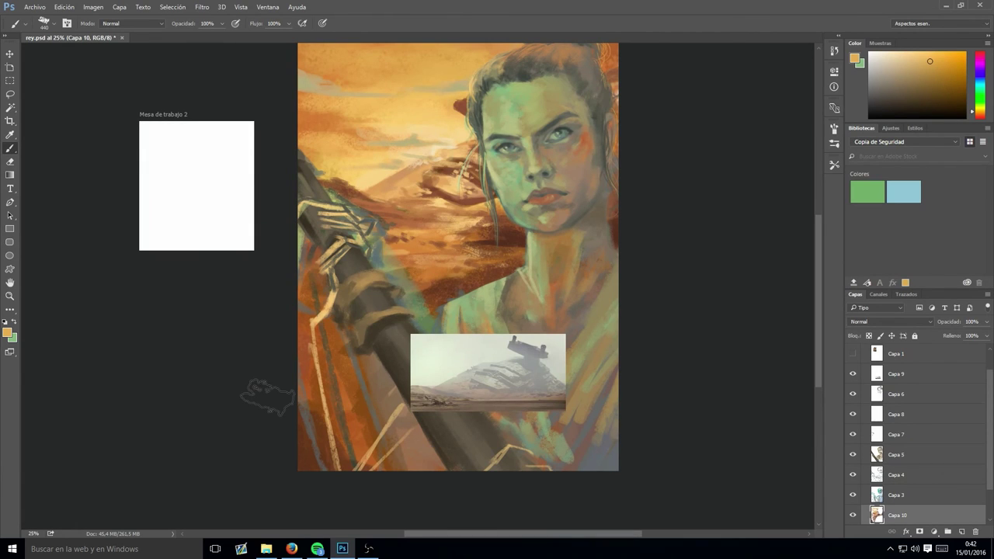
left_click(961, 532)
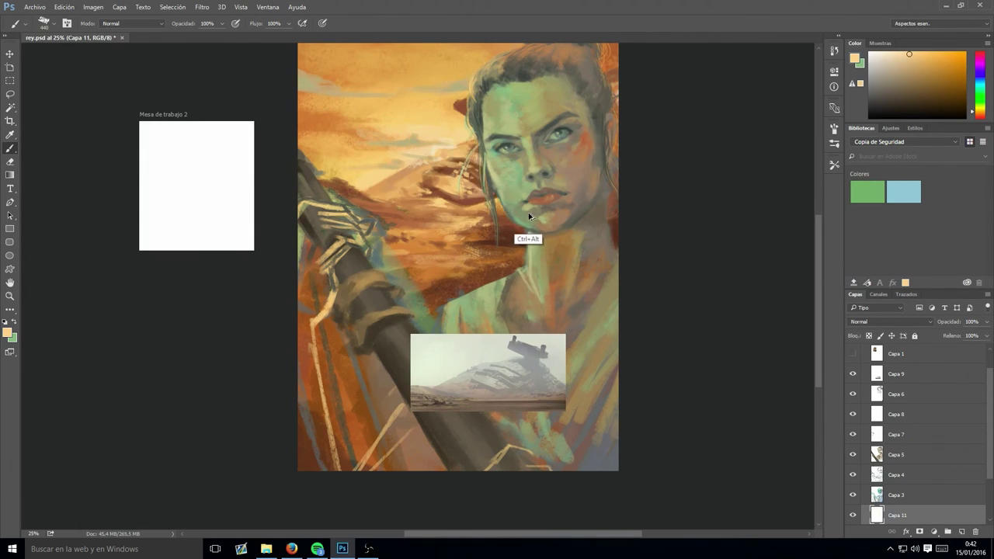
- Brush a soft pale glow over the mountains on Capa 11 and fade it to 48% opacity
left_click_drag(410, 180, 463, 179)
key("4")
key("8")
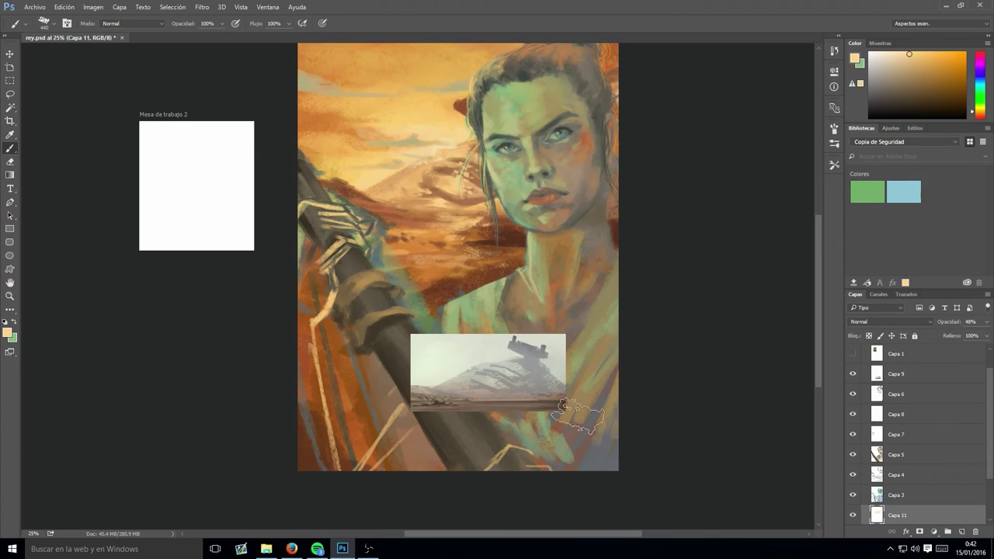
- Set the new layer's blend mode to Color
left_click(891, 322)
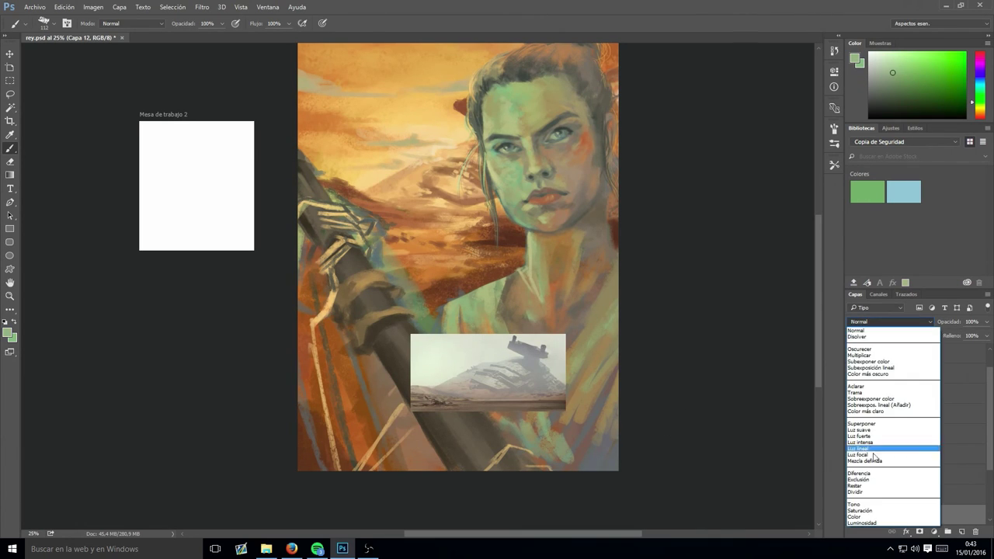
left_click(857, 514)
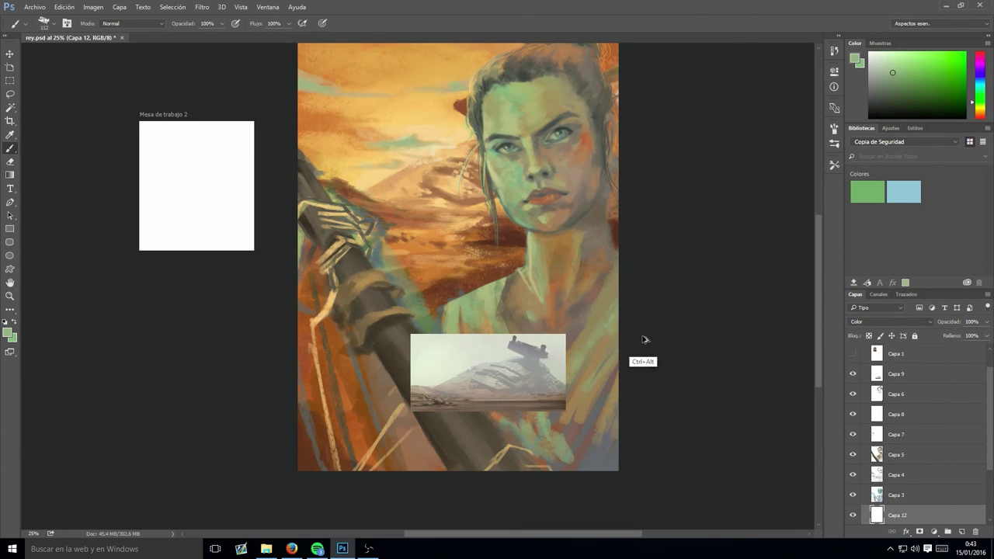
scroll(868, 458, "down", 2)
scroll(868, 458, "down", 2)
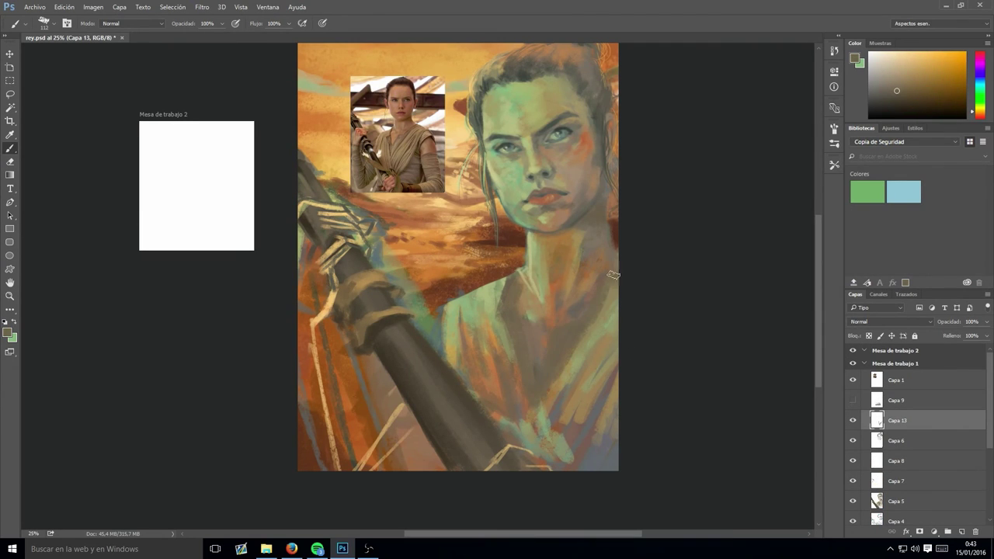
- Sample yellow, deep orange, yellow-green, dark and green tones around the neckline
left_click(591, 218, "alt")
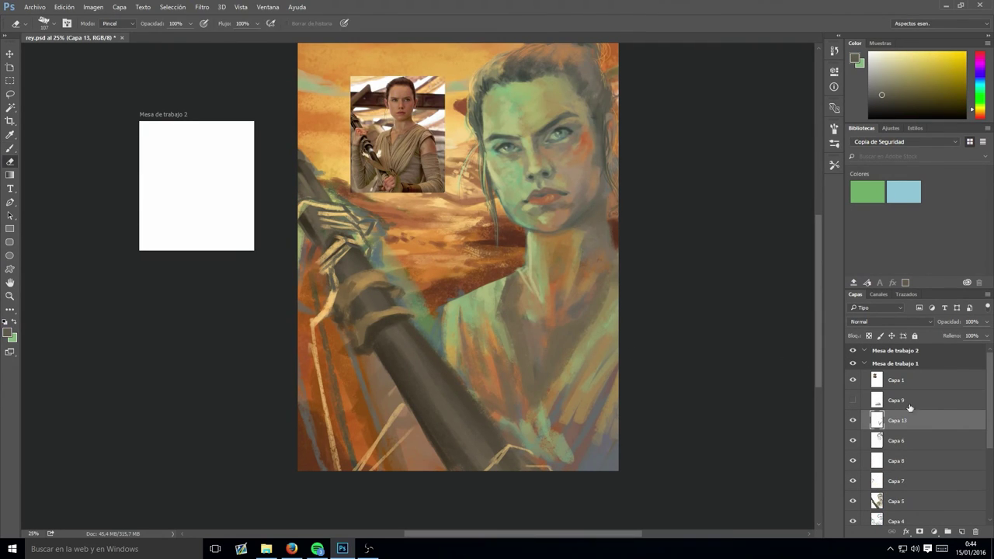
left_click(615, 250, "alt")
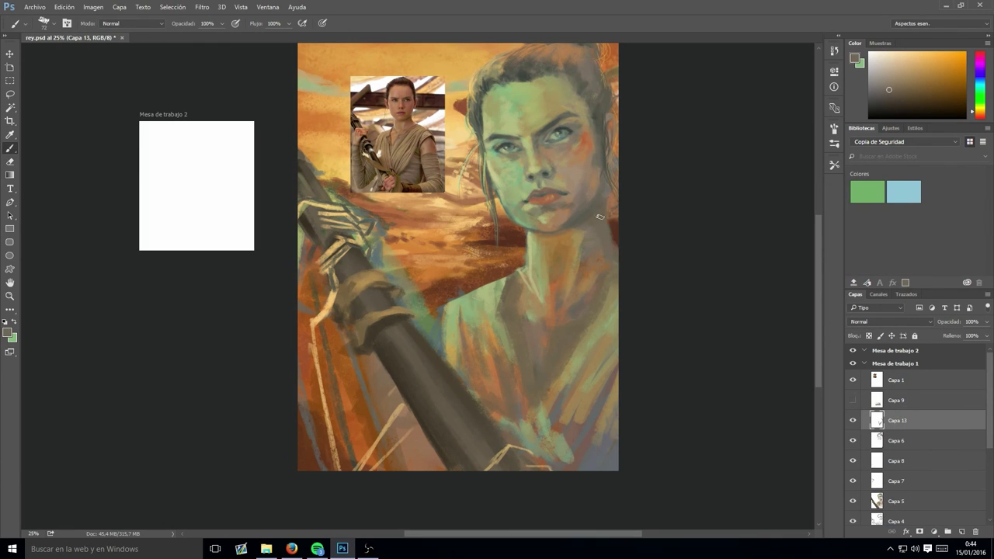
left_click(507, 277, "alt")
left_click(510, 311, "alt")
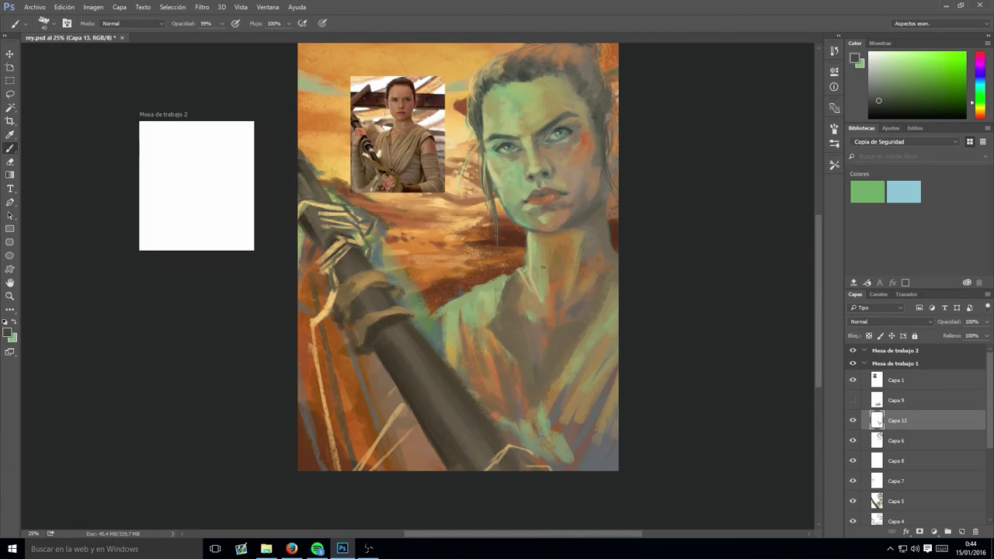
left_click(605, 199, "alt")
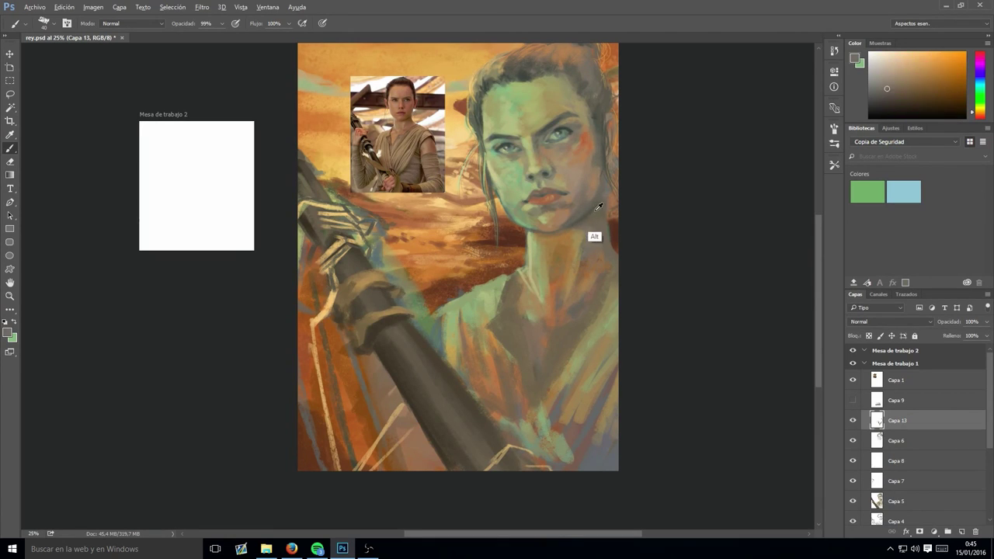
left_click(599, 206, "alt")
left_click(561, 155, "alt")
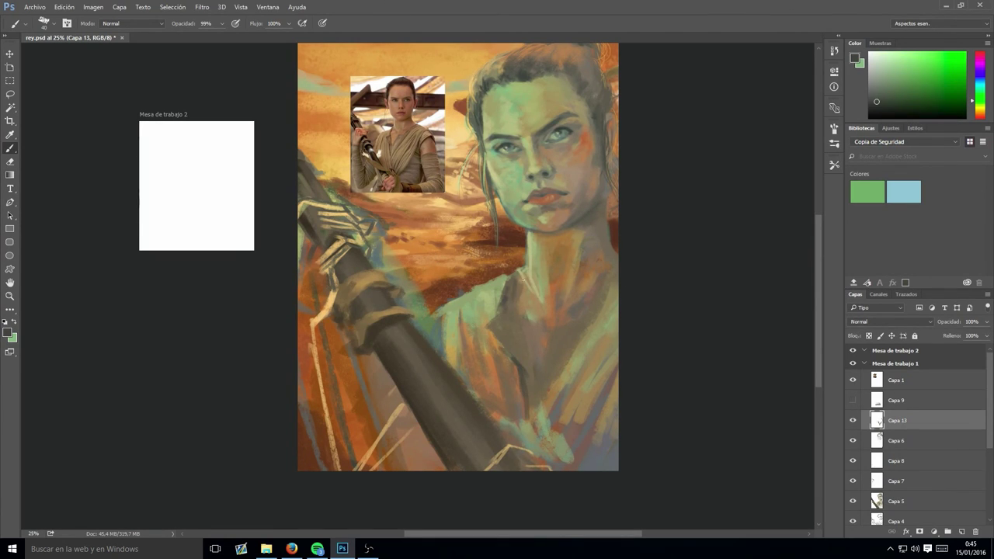
- Paint a dark stroke and a light tan stroke down the collar, then pick brown and green tones
left_click_drag(515, 277, 537, 408)
left_click(605, 284, "alt")
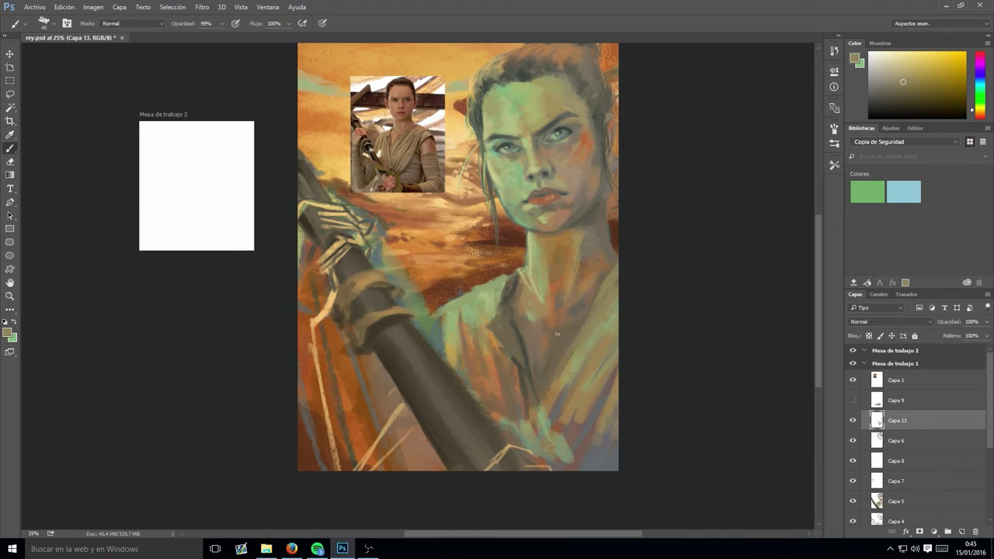
left_click_drag(557, 334, 552, 392)
left_click(591, 96, "alt")
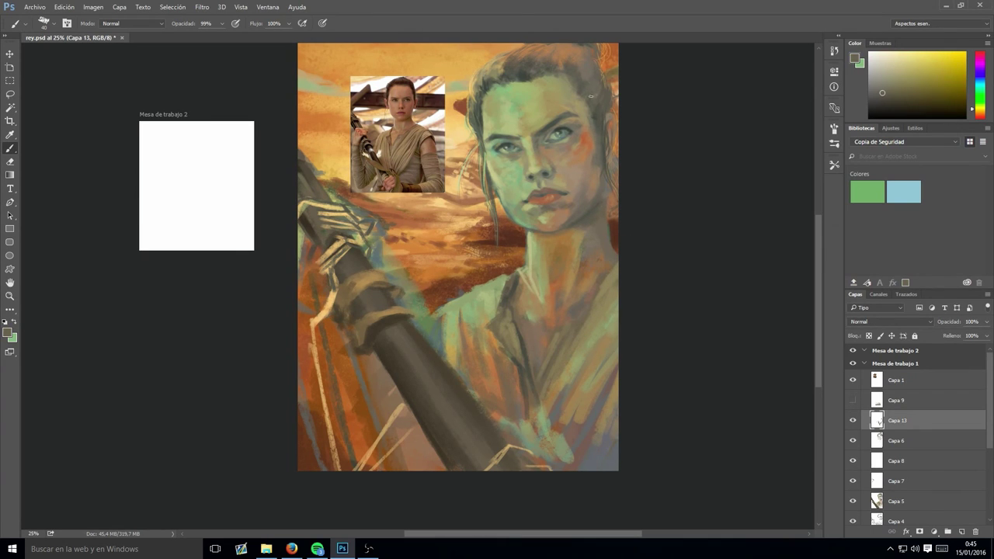
left_click(528, 233, "alt")
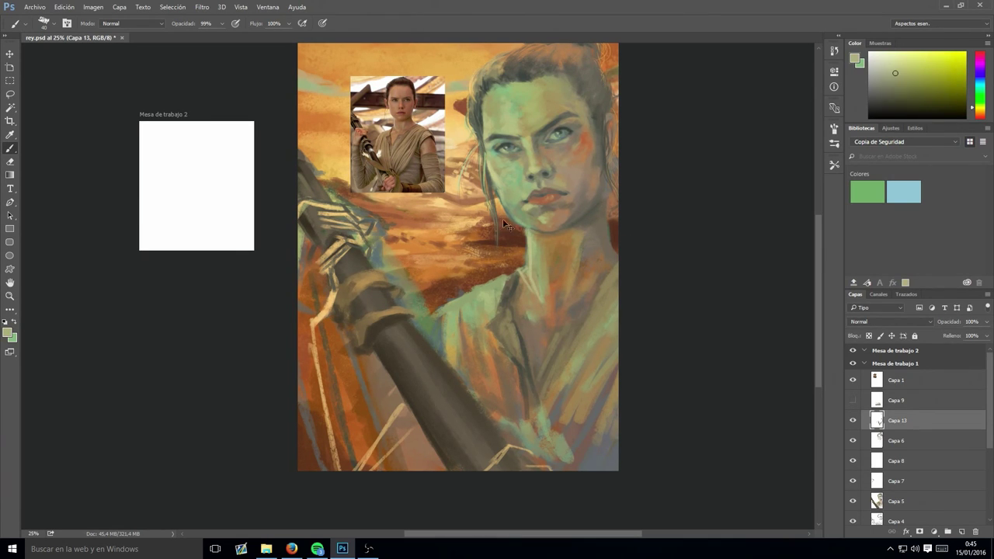
key("ctrl+plus")
left_click(586, 240, "alt")
key("ctrl+minus")
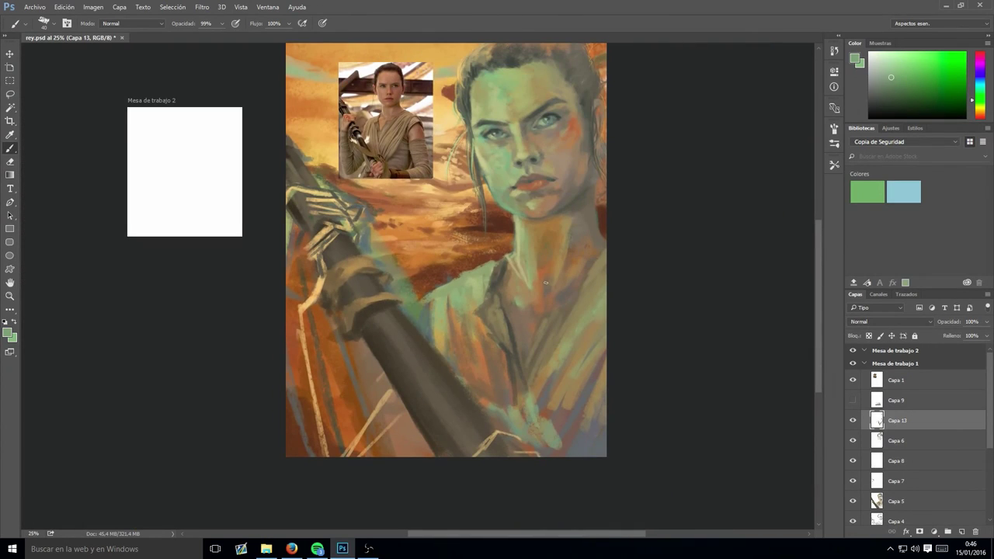
- Paint sampled orange and brown strokes along the staff near the hand
left_click(319, 268, "alt")
key("ctrl+plus")
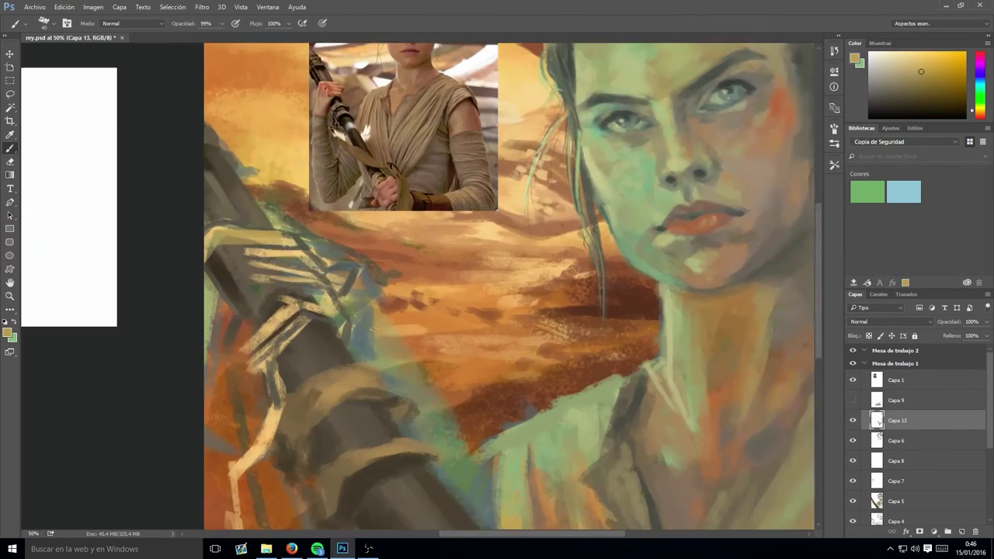
left_click(341, 237, "alt")
left_click_drag(350, 236, 353, 258)
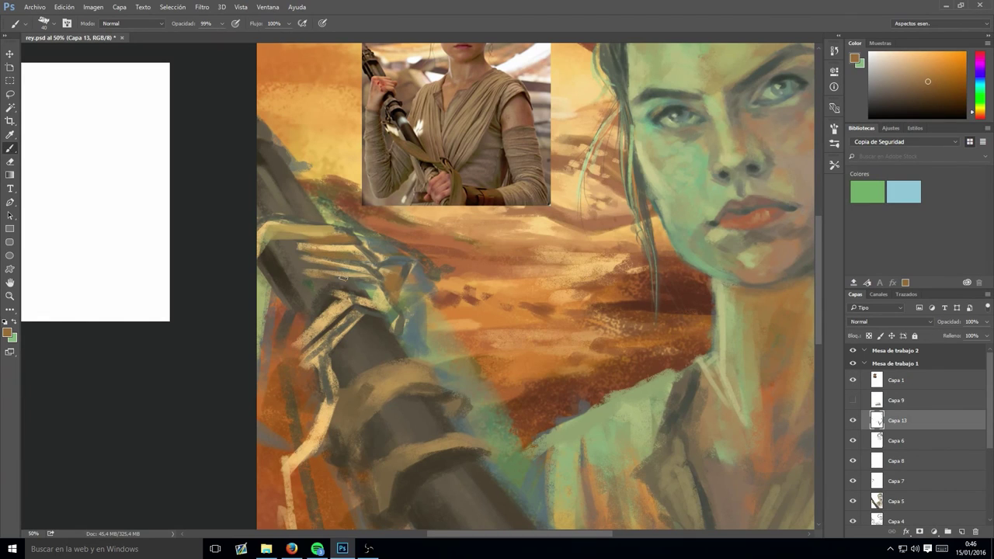
left_click_drag(342, 400, 284, 505)
left_click(370, 287, "alt")
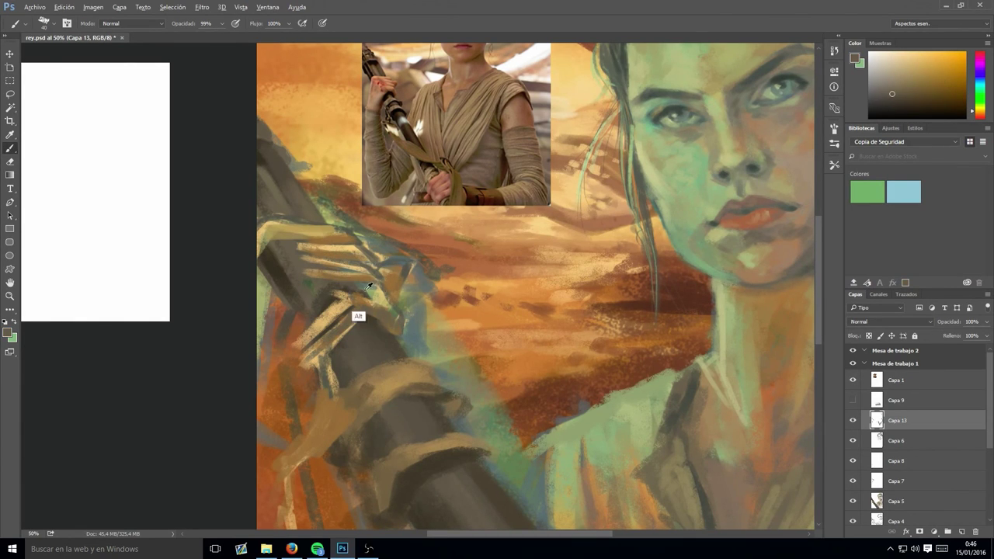
left_click(307, 327, "alt")
left_click_drag(288, 241, 284, 420)
left_click_drag(299, 349, 306, 412)
- Erase stray strokes near the gripping hand and return to the Brush
scroll(302, 291, "up", 1)
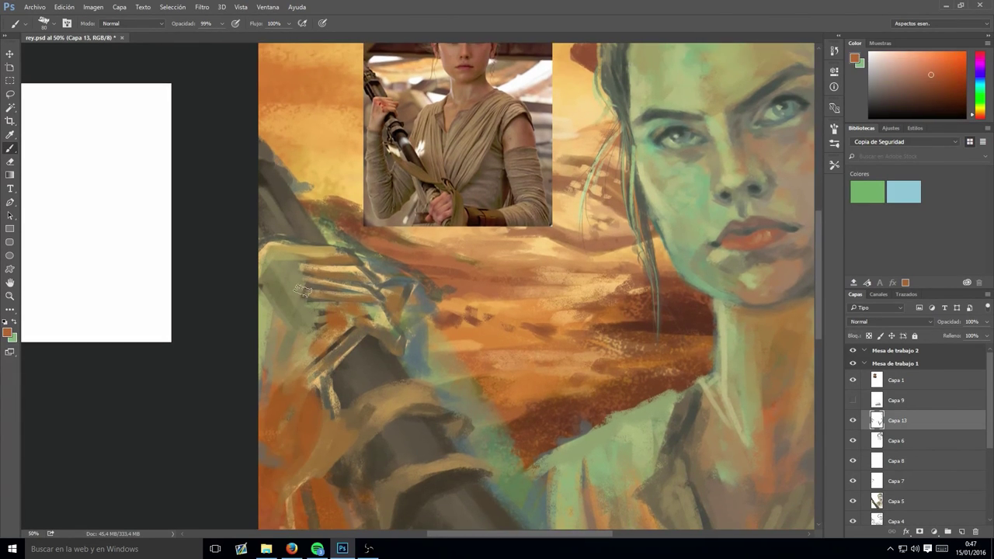
key("ctrl+minus")
key("e")
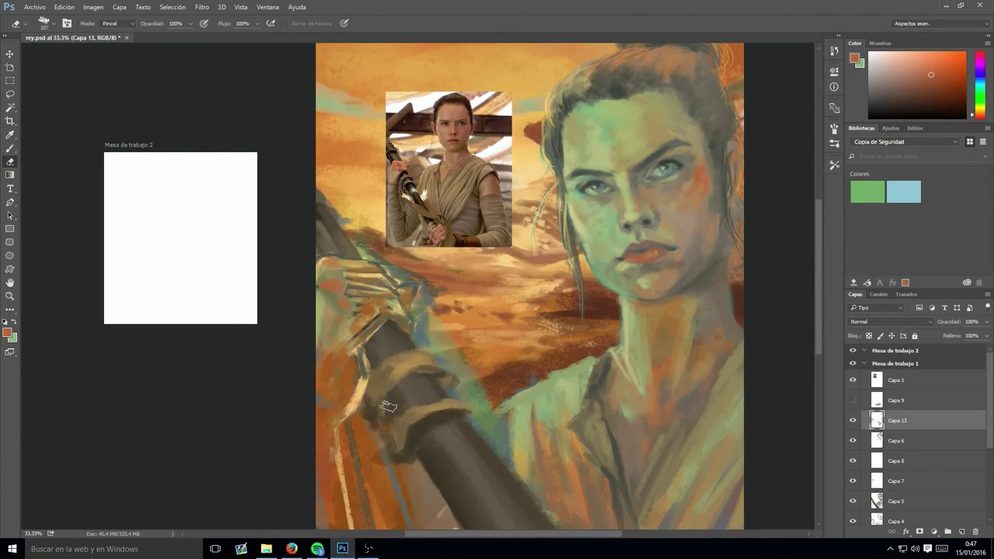
left_click_drag(365, 350, 373, 400)
key("b")
- Sample dark, pale green, tan brown and olive-yellow tones around the grip
left_click(357, 404, "alt")
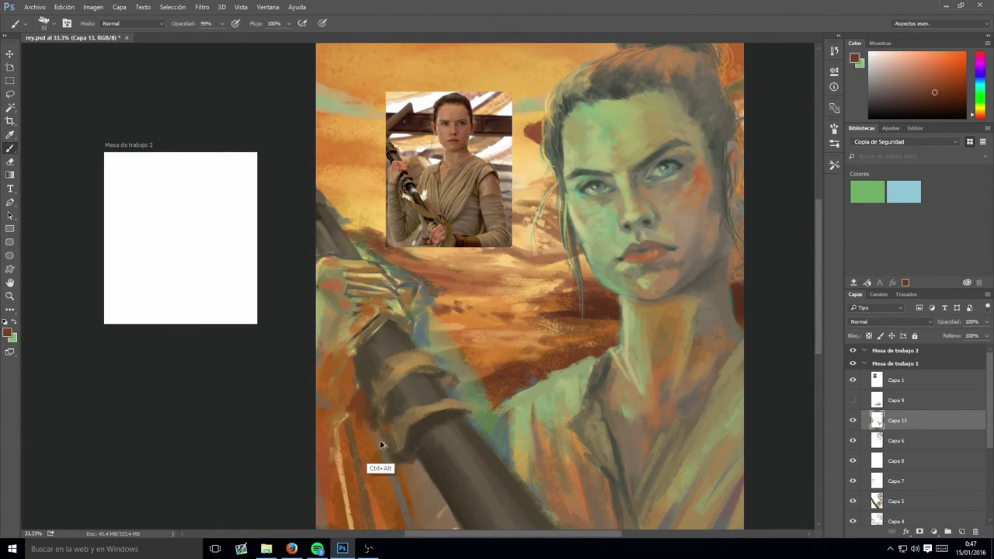
left_click(381, 444, "alt")
left_click_drag(358, 446, 386, 415)
left_click(368, 374, "alt")
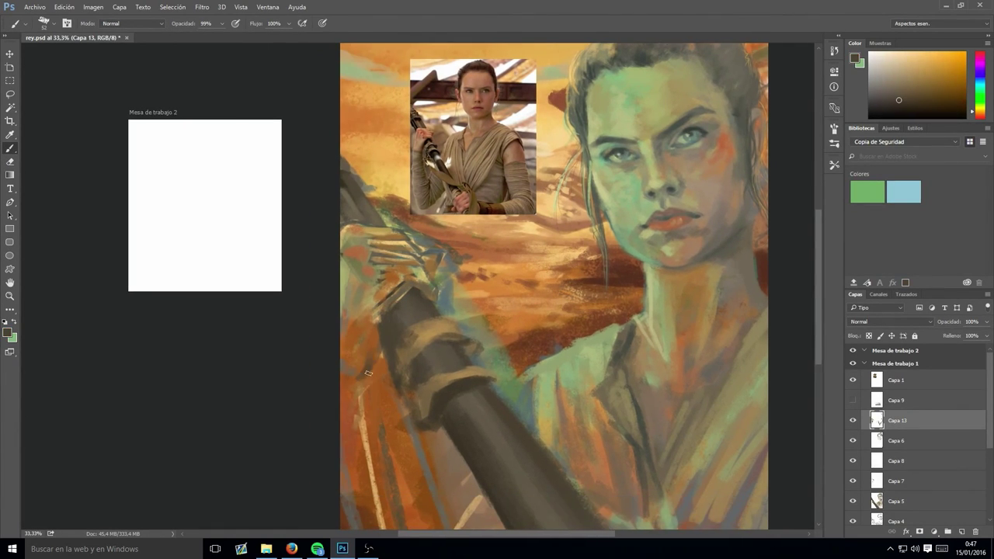
left_click(425, 276, "alt")
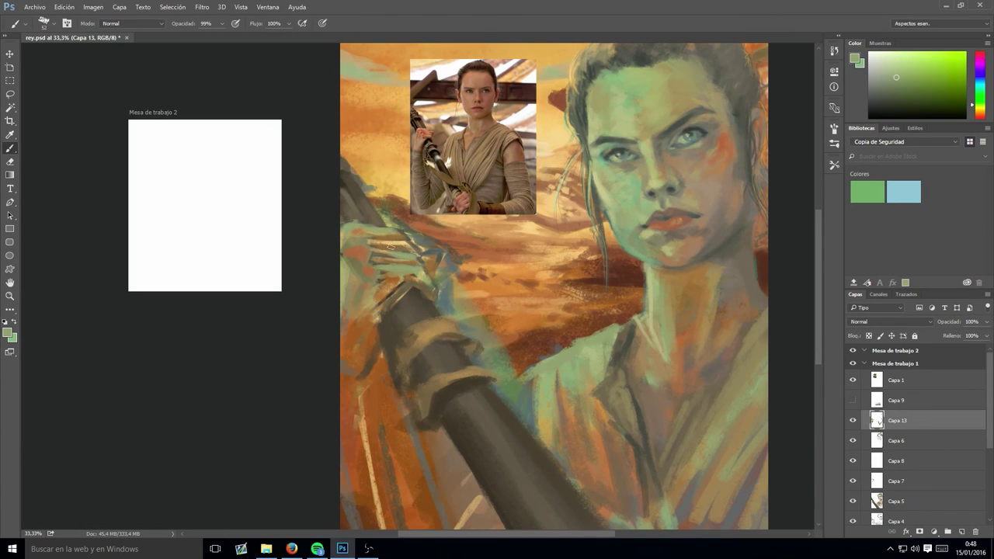
left_click(707, 273, "alt")
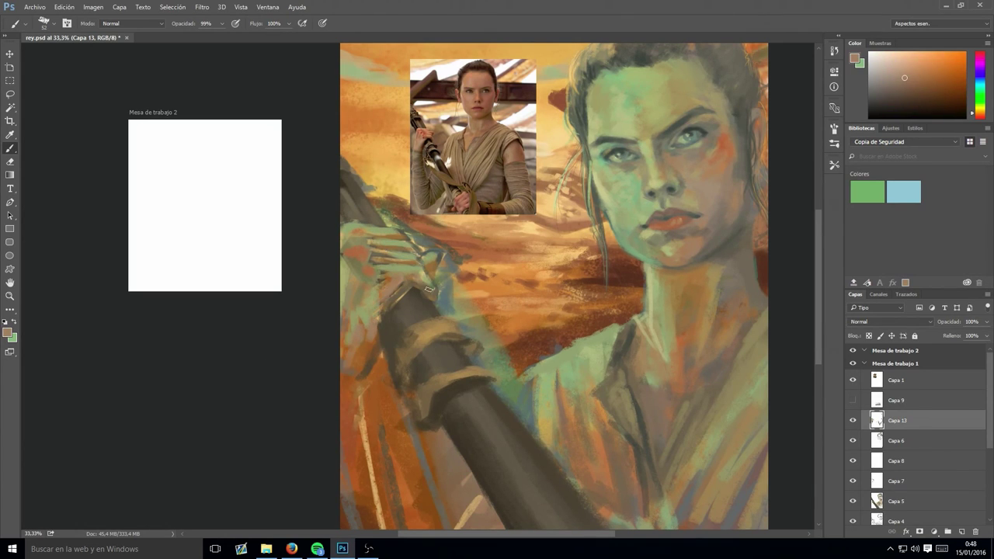
left_click(365, 234, "alt")
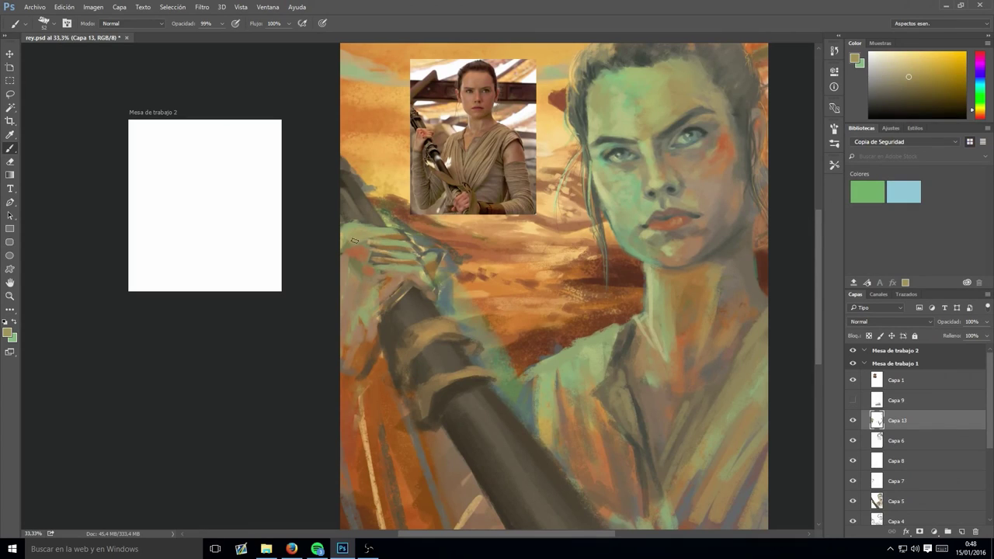
scroll(388, 217, "up", 1, "alt")
- Paint a light tan stroke over the grip and red-orange strokes on the hand
left_click(350, 427, "alt")
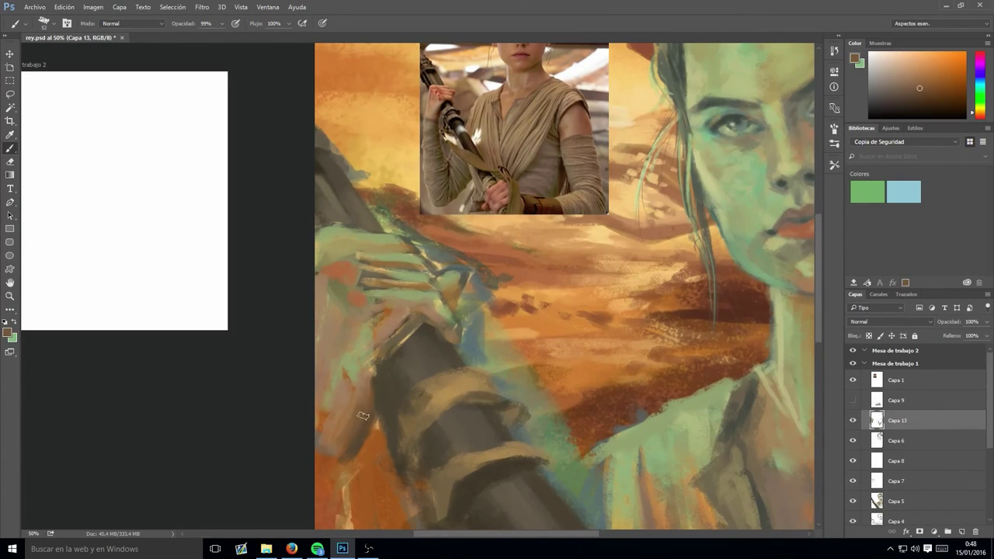
left_click_drag(373, 392, 400, 326)
left_click(416, 344, "alt")
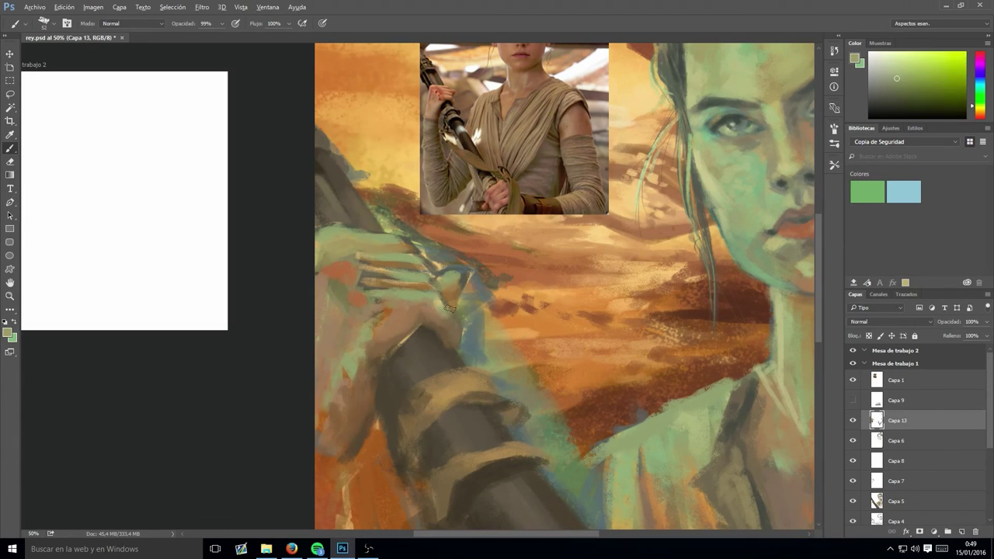
left_click(418, 308, "alt")
left_click(392, 320, "alt")
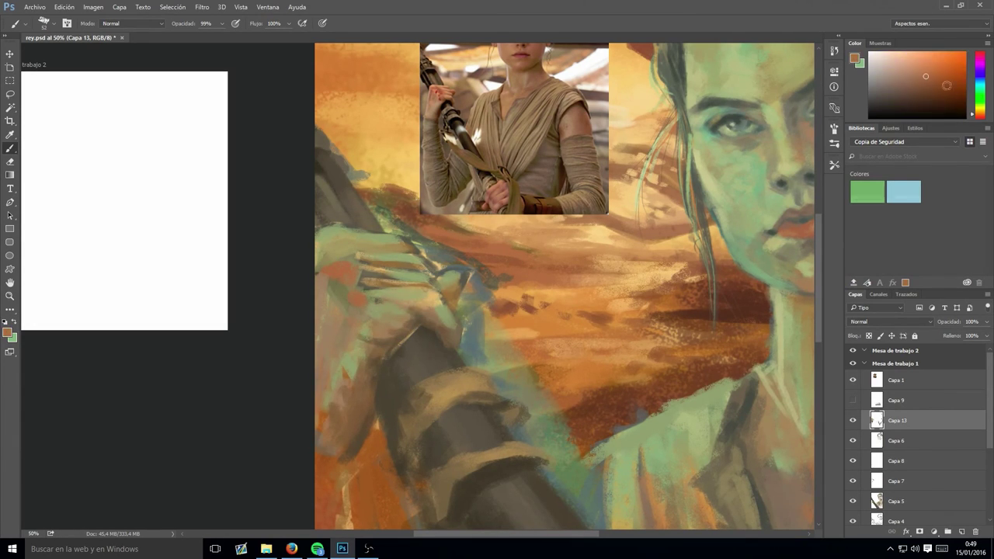
left_click(373, 292, "alt")
left_click_drag(351, 350, 371, 286)
- Pick a light yellow-green at full opacity and set the brush size to 54
left_click(382, 381, "alt")
left_click(396, 283, "alt")
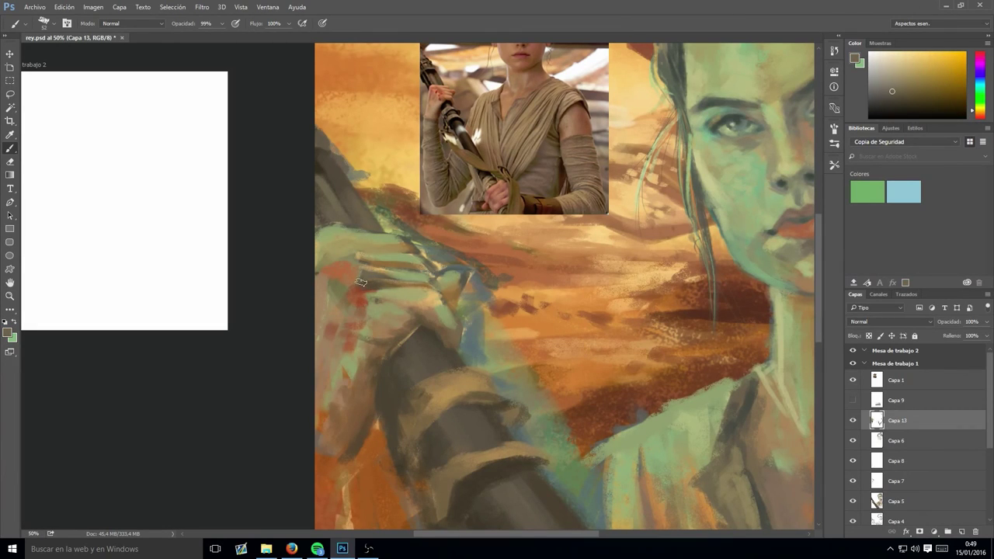
left_click(431, 288, "alt")
left_click(382, 276, "alt")
left_click(448, 296, "alt")
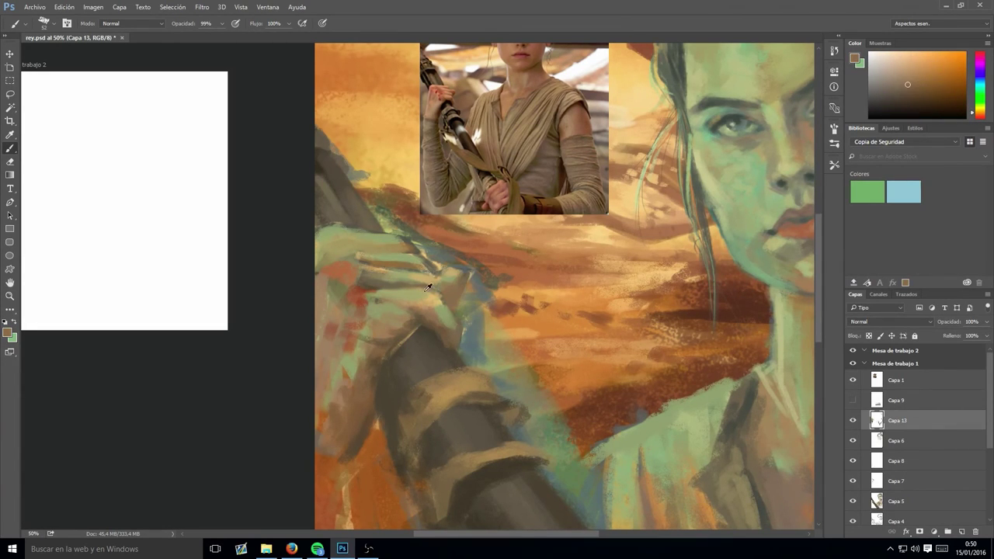
left_click(454, 273, "alt")
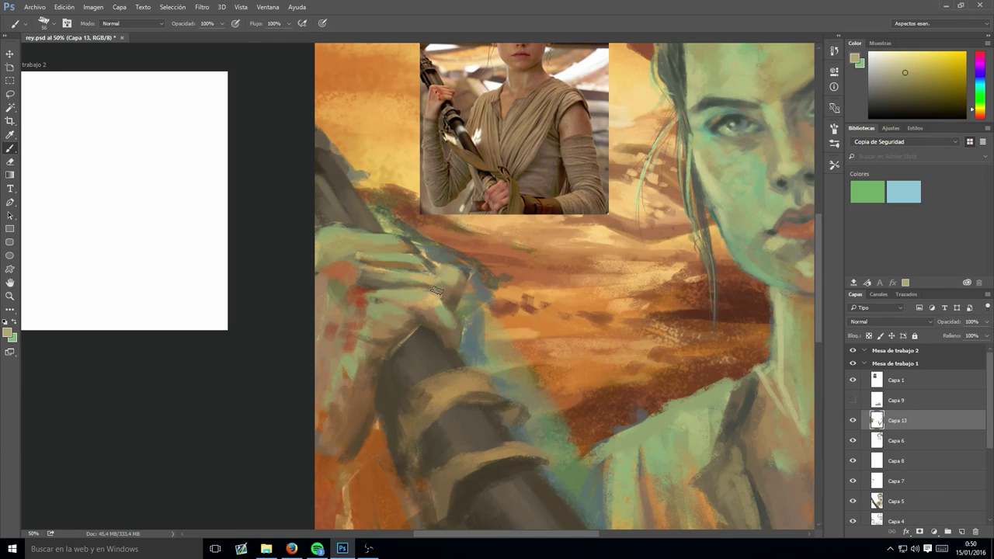
left_click(437, 291, "alt")
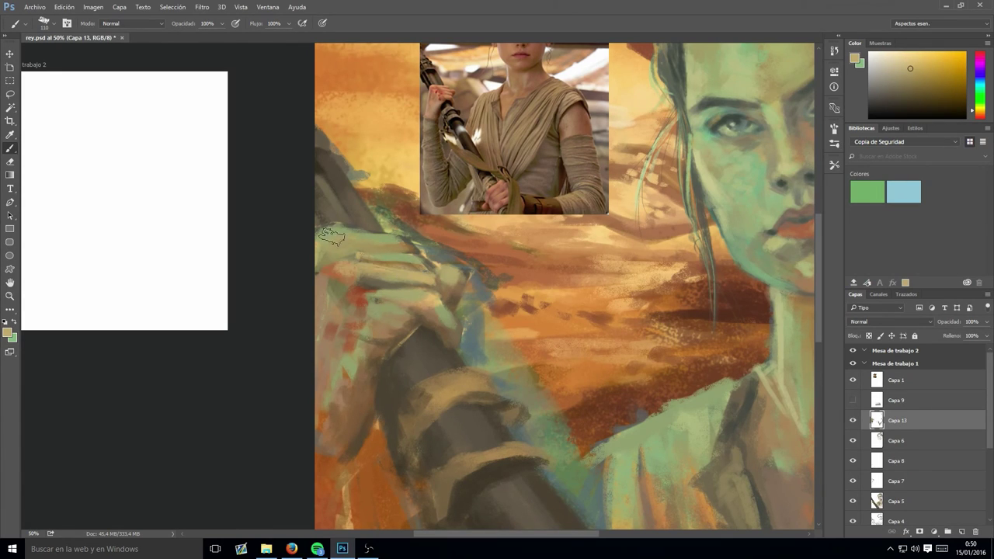
left_click(382, 254, "alt")
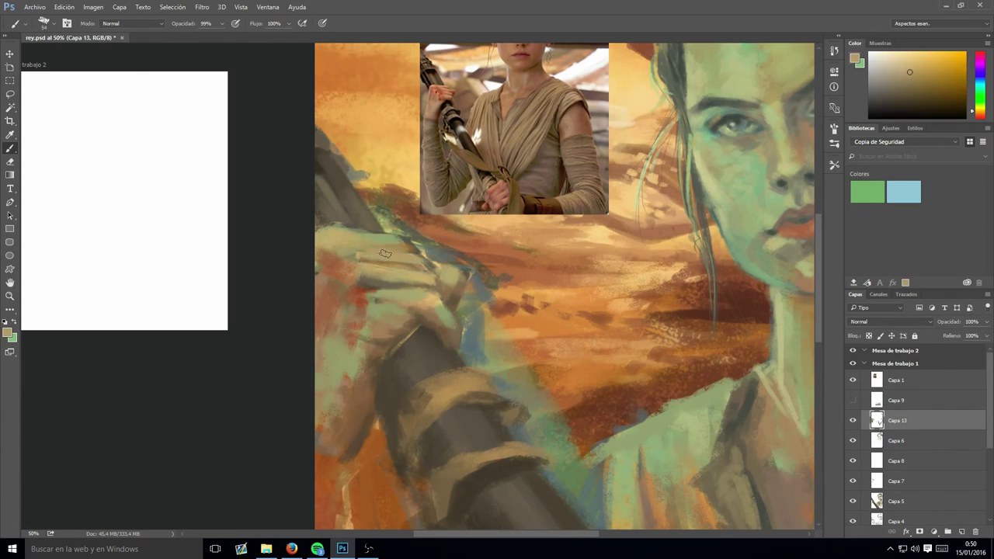
- Paint lighter highlight strokes across the fingers gripping the staff
mouse_move(385, 254)
left_mouse_down()
mouse_move(403, 263)
mouse_move(334, 227)
left_mouse_up()
left_click(395, 266, "alt")
left_click(347, 249, "alt")
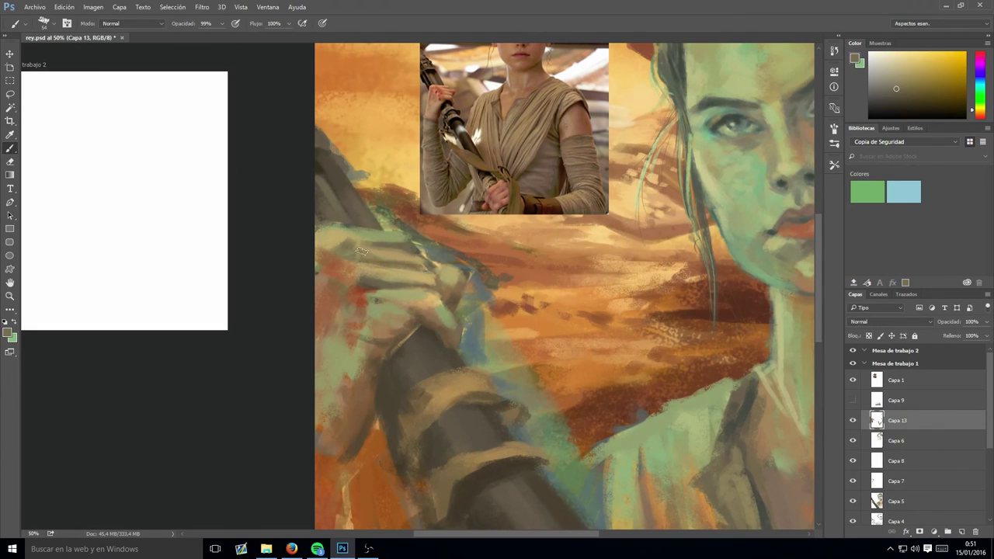
scroll(347, 250, "down", 2)
- Paint beige strokes over the lower-left of the painting, then sample new colours
left_click_drag(319, 332, 342, 420)
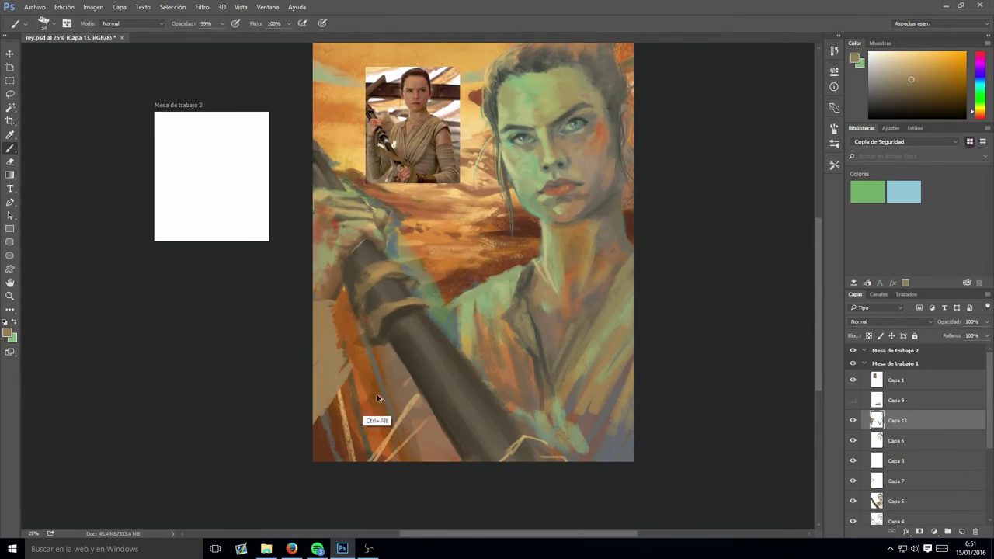
mouse_move(315, 388)
left_mouse_down()
mouse_move(346, 458)
mouse_move(454, 365)
left_mouse_up()
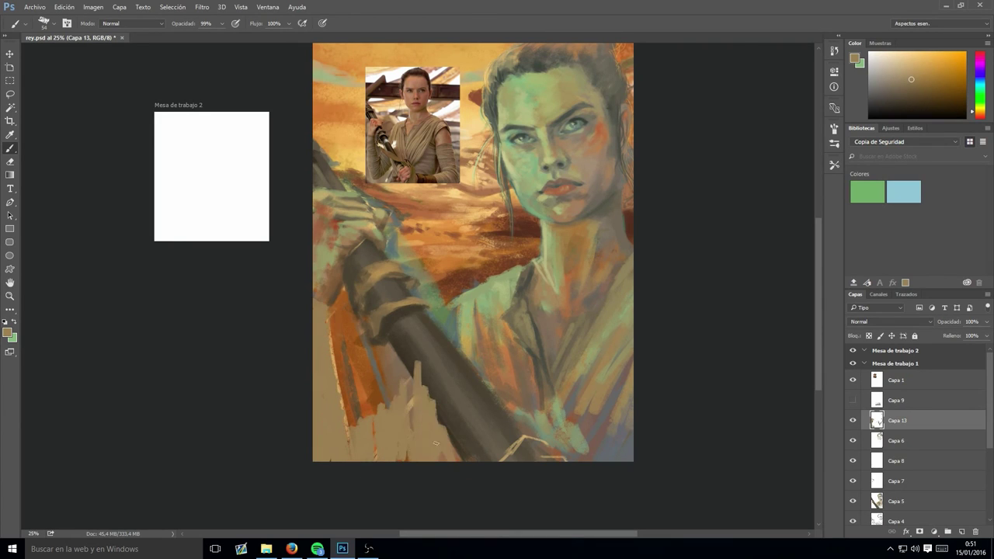
left_click_drag(412, 419, 369, 335)
left_click(342, 264, "alt")
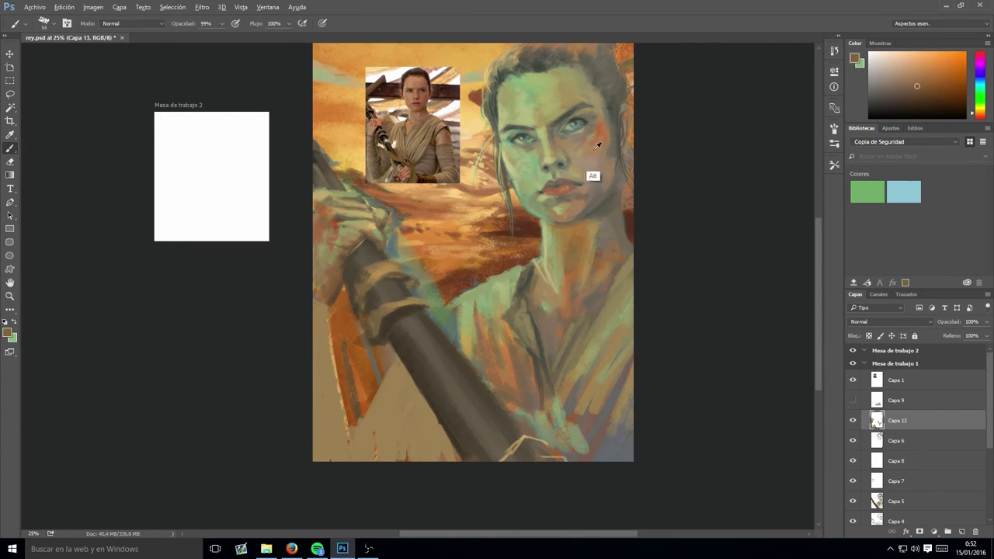
left_click(594, 177, "alt")
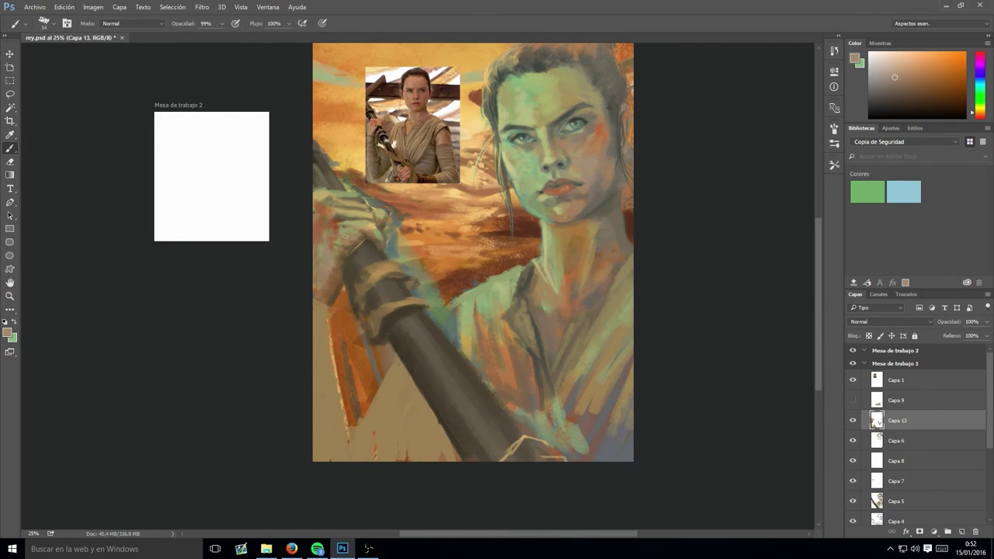
- Sample a beige and paint strokes over the staff
left_click(407, 412, "alt")
mouse_move(442, 459)
left_mouse_down()
mouse_move(447, 408)
mouse_move(435, 373)
left_mouse_up()
mouse_move(404, 462)
left_mouse_down()
mouse_move(454, 415)
mouse_move(359, 427)
mouse_move(393, 369)
left_mouse_up()
- Paint strokes in newly sampled colours along the lower-left edge
left_click(497, 408, "alt")
left_click(365, 435, "alt")
left_click_drag(377, 449, 365, 388)
left_click_drag(320, 450, 322, 365)
left_click(326, 373, "alt")
left_click_drag(338, 299, 326, 336)
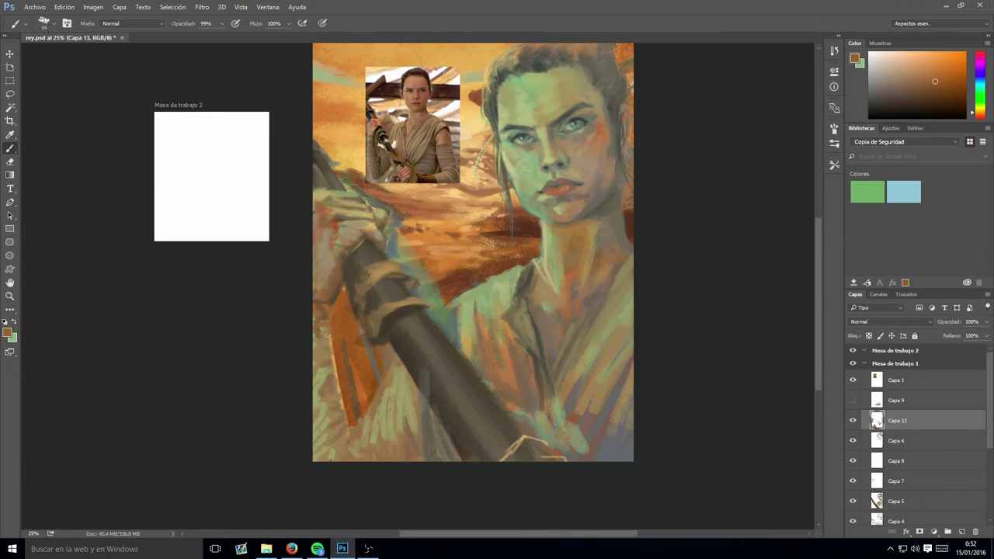
- Select the Capa 2 layer, sample a light beige, and save the document
key("ctrl+minus")
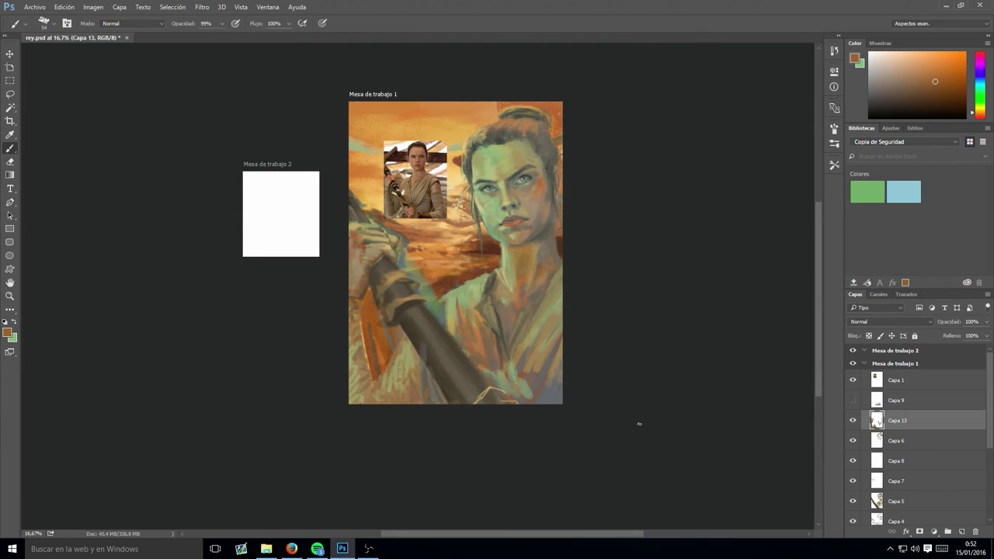
scroll(917, 466, "down", 5)
left_click(897, 495)
left_click(477, 105, "alt")
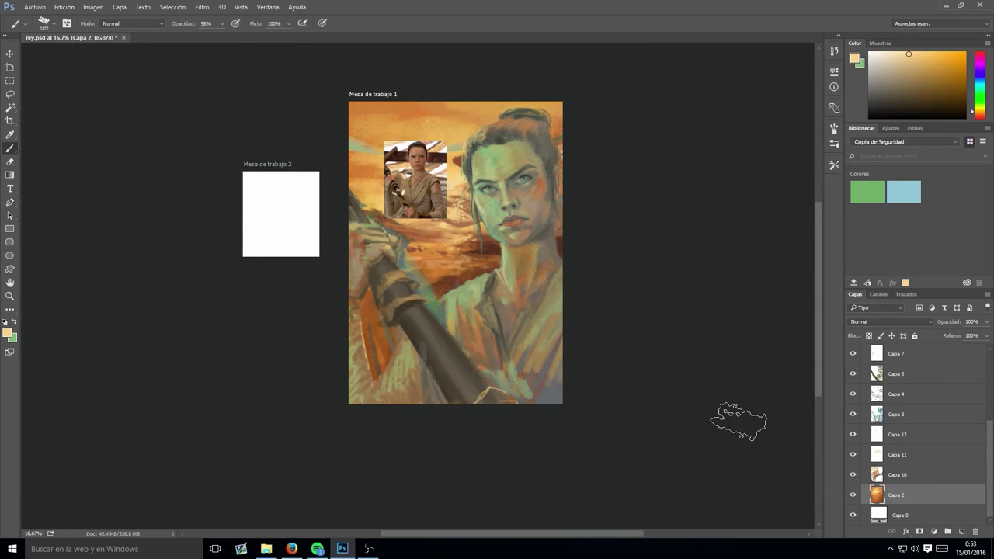
key("ctrl+s")
- Sample a green from the painting and paint green strokes near the bottom
key("ctrl+plus")
key("ctrl+plus")
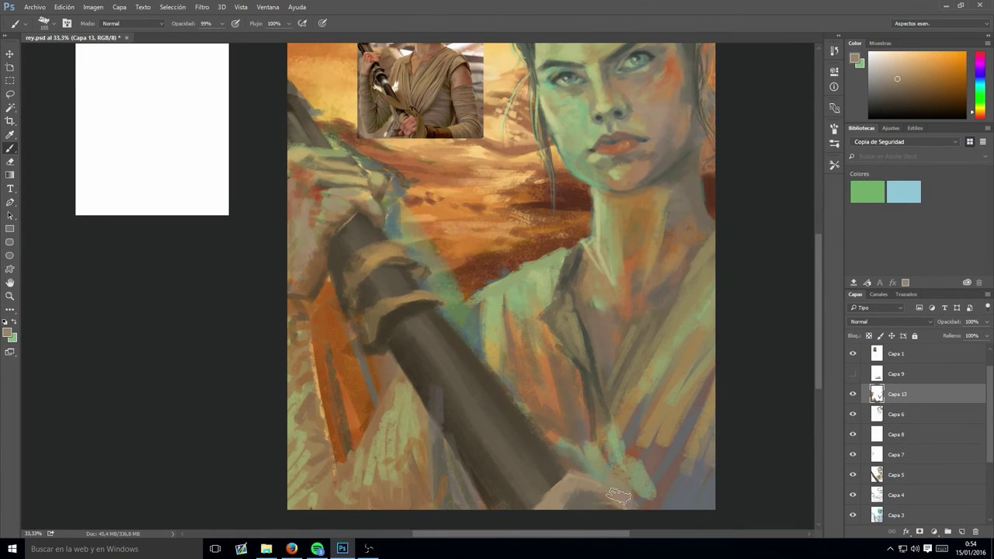
left_click(584, 129, "alt")
left_click_drag(598, 489, 666, 510)
key("ctrl+minus")
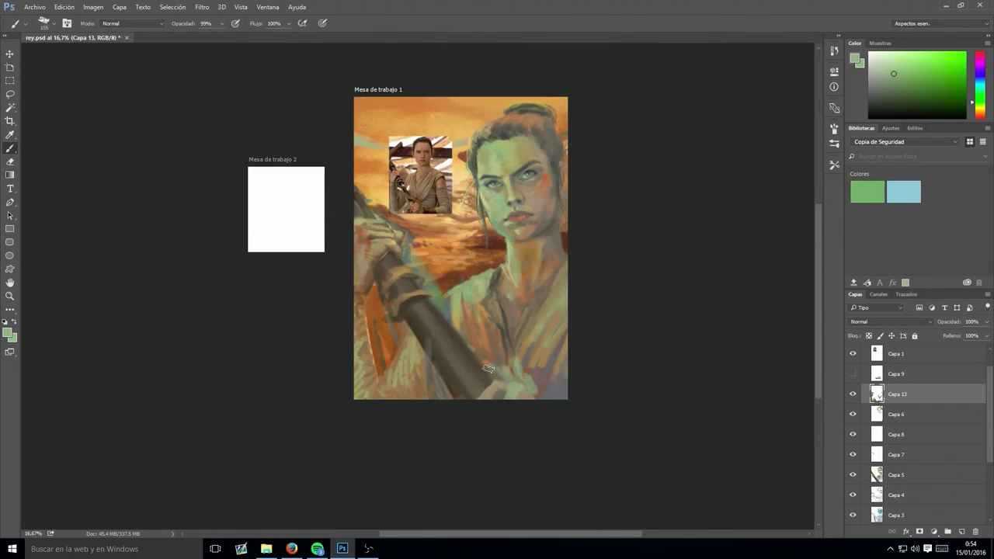
left_click(885, 518)
key("e")
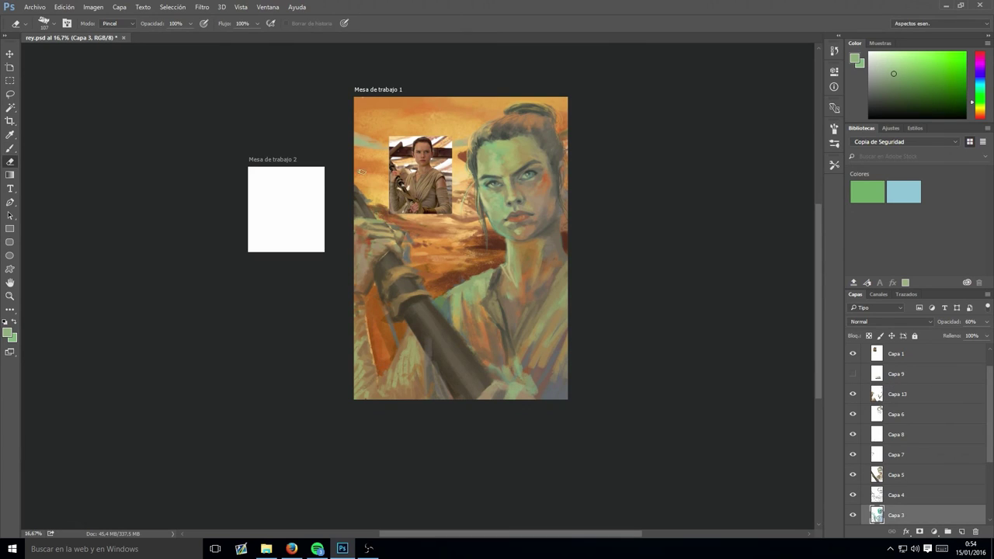
key("alt+bracketright")
key("alt+bracketleft")
key("alt+bracketright")
key("alt+bracketright")
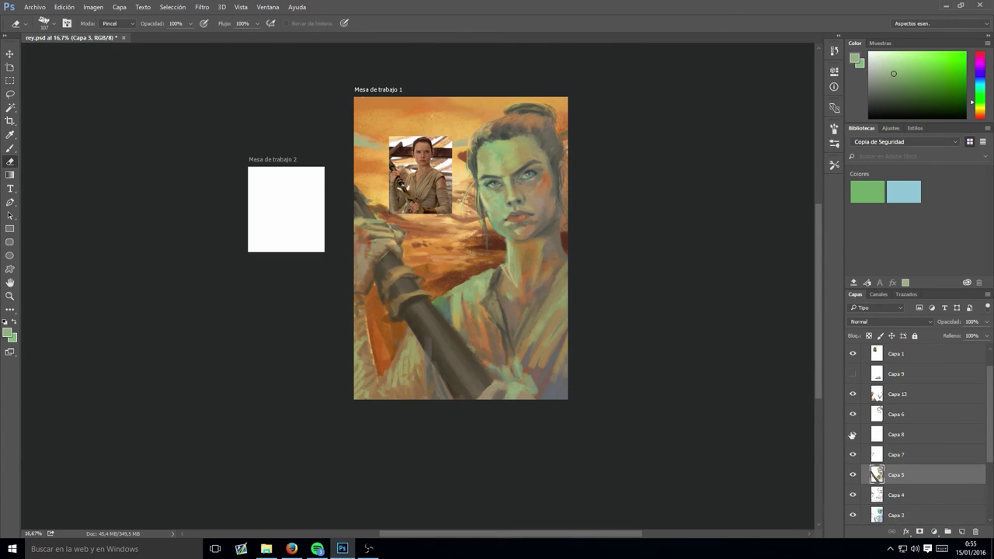
key("alt+bracketleft")
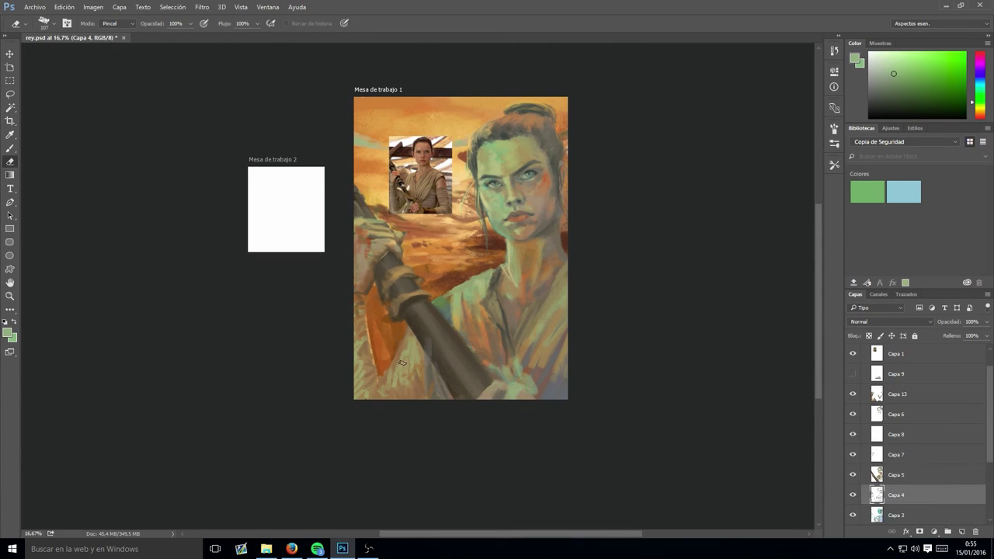
key("alt+bracketleft")
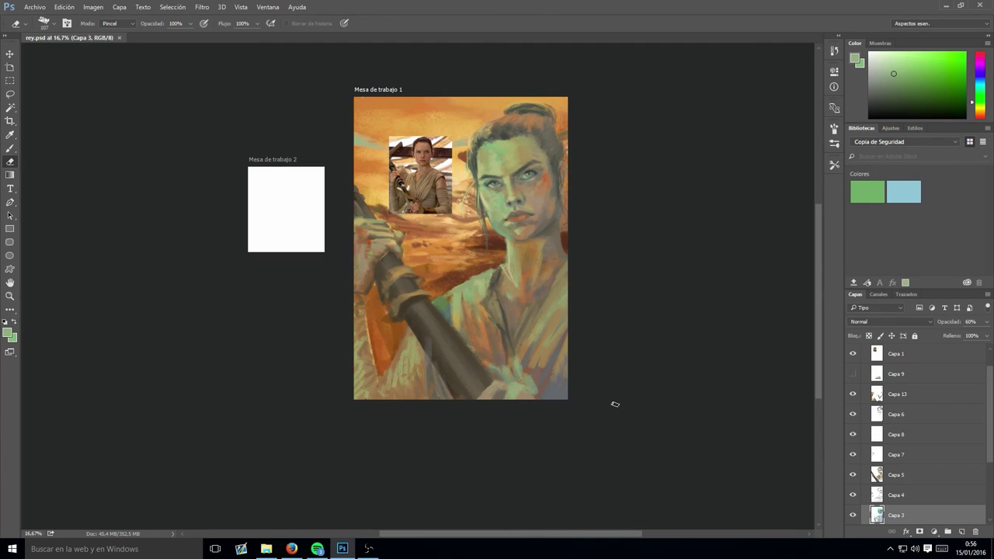
key("alt+bracketright")
key("alt+bracketright")
key("alt+bracketright")
key("alt+bracketright")
key("alt+bracketright")
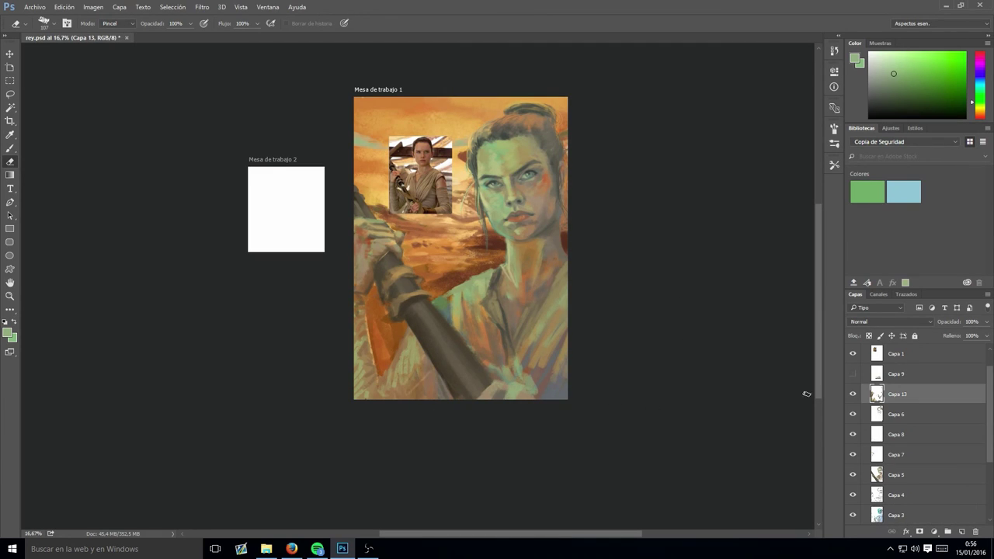
key("alt+bracketleft")
key("alt+bracketleft")
key("alt+bracketleft")
key("l")
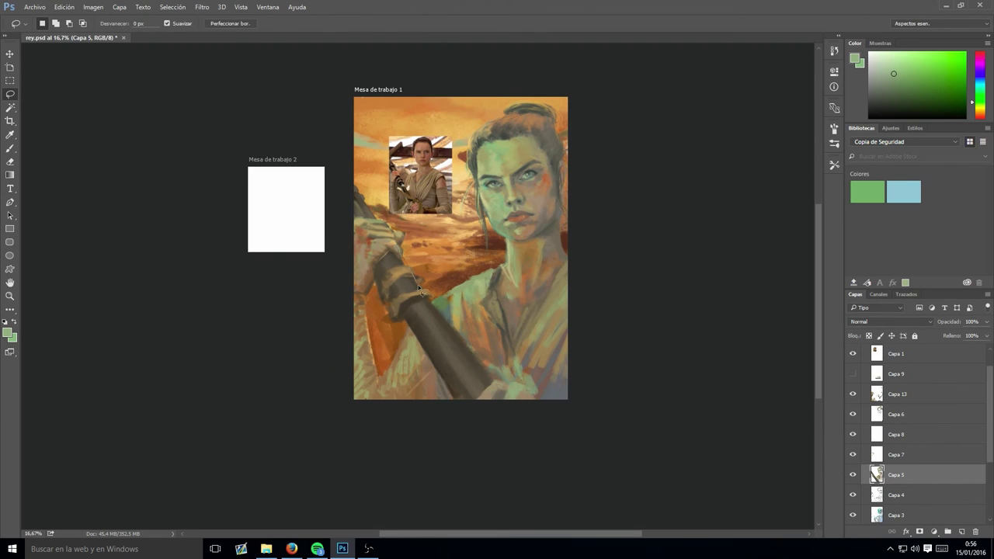
key("e")
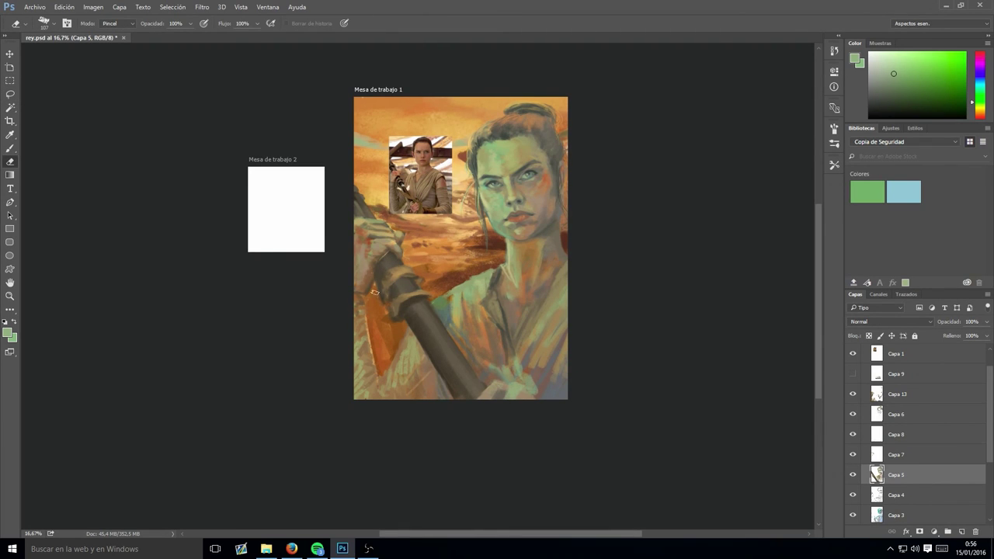
key("b")
- Paint light green highlights up and down the staff
scroll(432, 334, "up", 2)
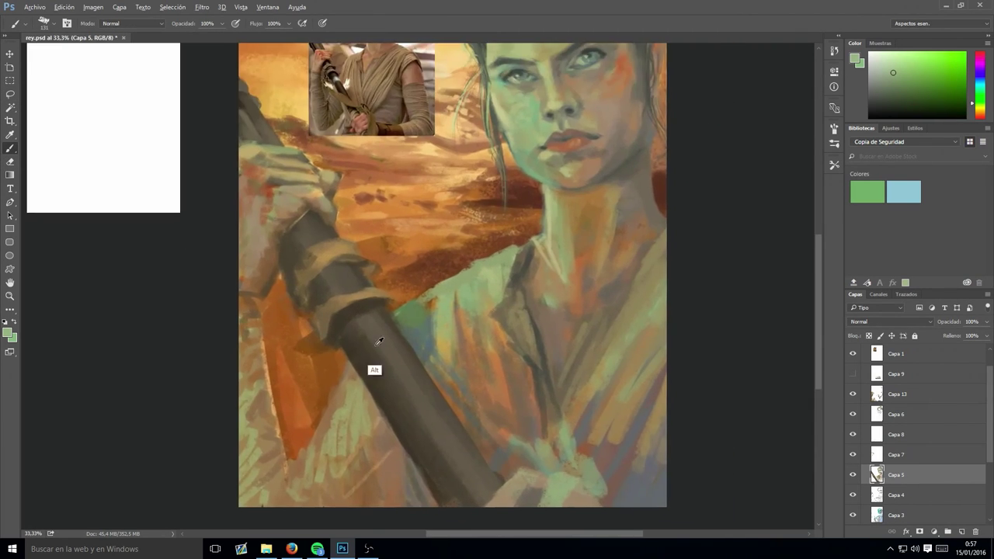
left_click(379, 342, "alt")
left_click_drag(365, 320, 410, 393)
left_click_drag(439, 436, 491, 501)
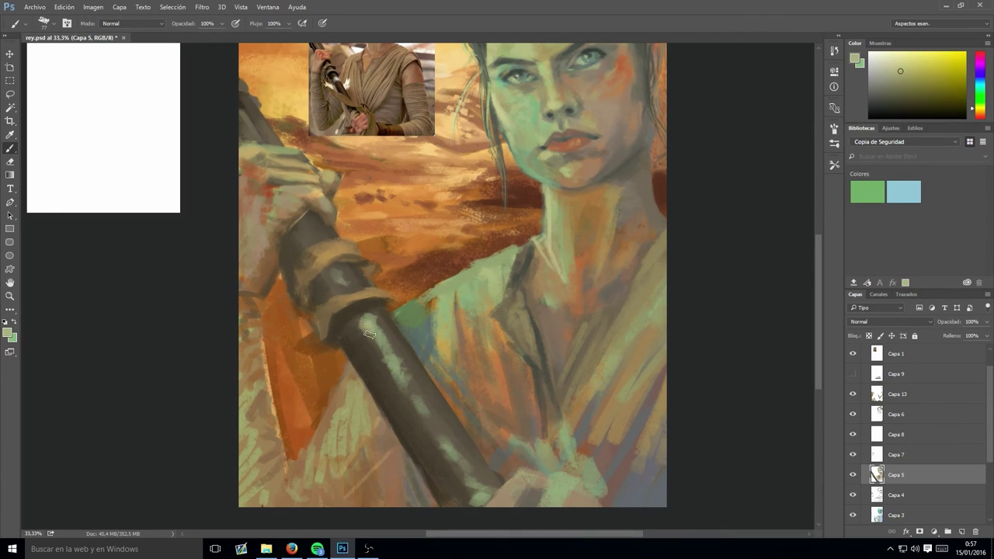
left_click_drag(365, 332, 424, 428)
left_click_drag(345, 298, 314, 263)
left_click_drag(436, 460, 460, 480)
left_click_drag(318, 249, 298, 225)
- Lower the paint opacity and brush a long dark brown stroke along the staff
key("9")
key("8")
left_click(274, 119, "alt")
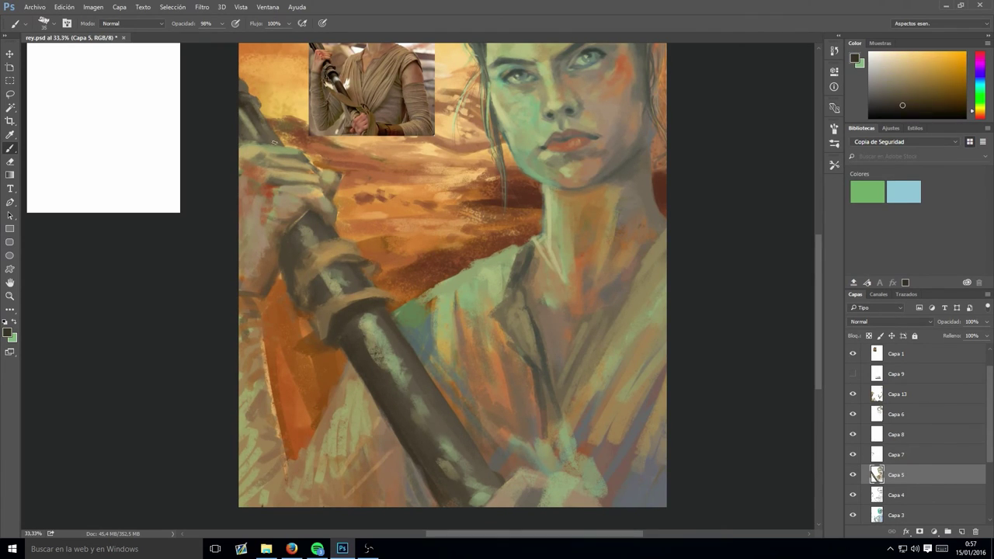
key("9")
key("7")
left_click_drag(310, 287, 489, 476)
- Smooth the staff with sampled grey highlights and darker band colours
left_click(415, 362, "alt")
left_click(423, 400, "alt")
mouse_move(373, 326)
left_mouse_down()
mouse_move(435, 408)
mouse_move(371, 314)
mouse_move(359, 317)
mouse_move(351, 292)
left_mouse_up()
left_click(404, 350, "alt")
left_click(307, 237, "alt")
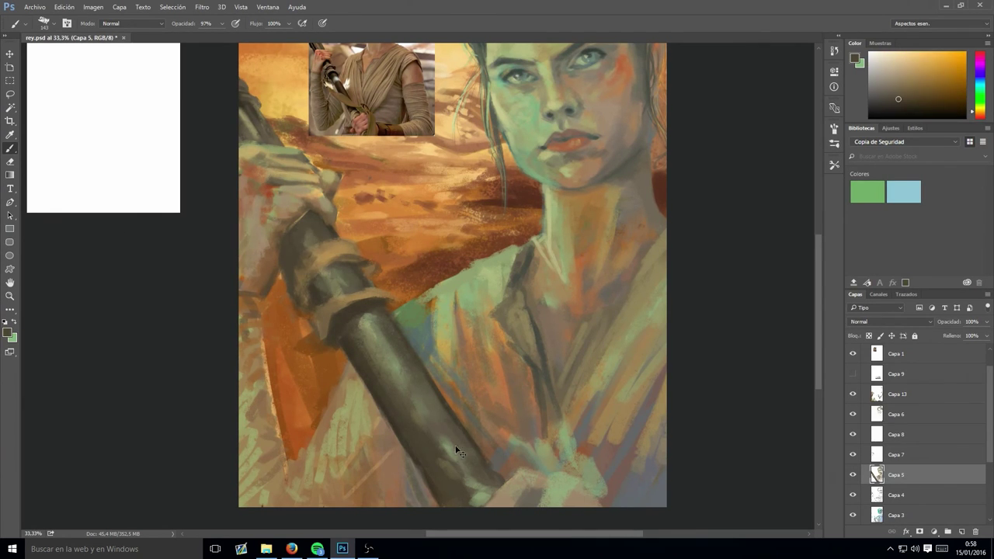
key("ctrl+minus")
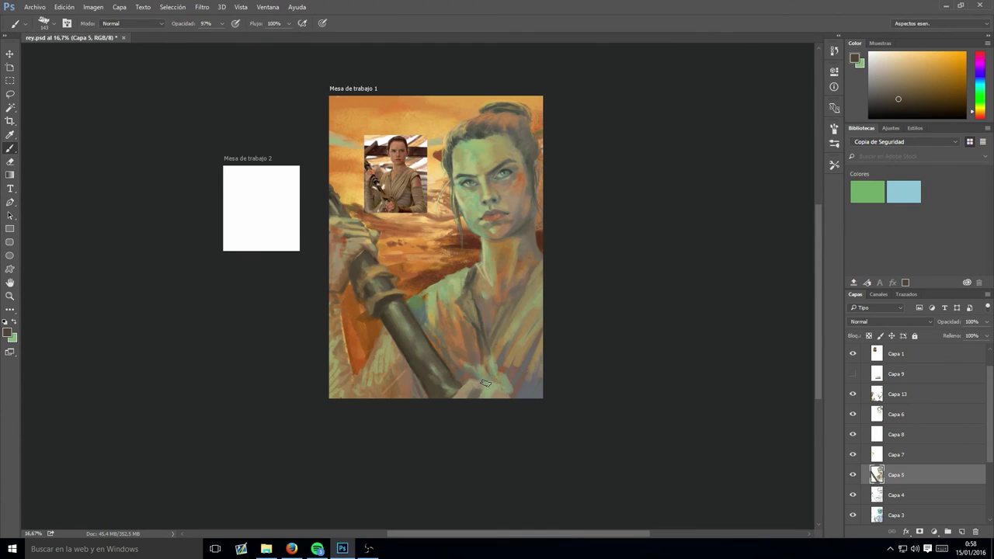
- Zoom in on the staff cuff and add small green marks near it
key("0")
scroll(404, 380, "up", 5)
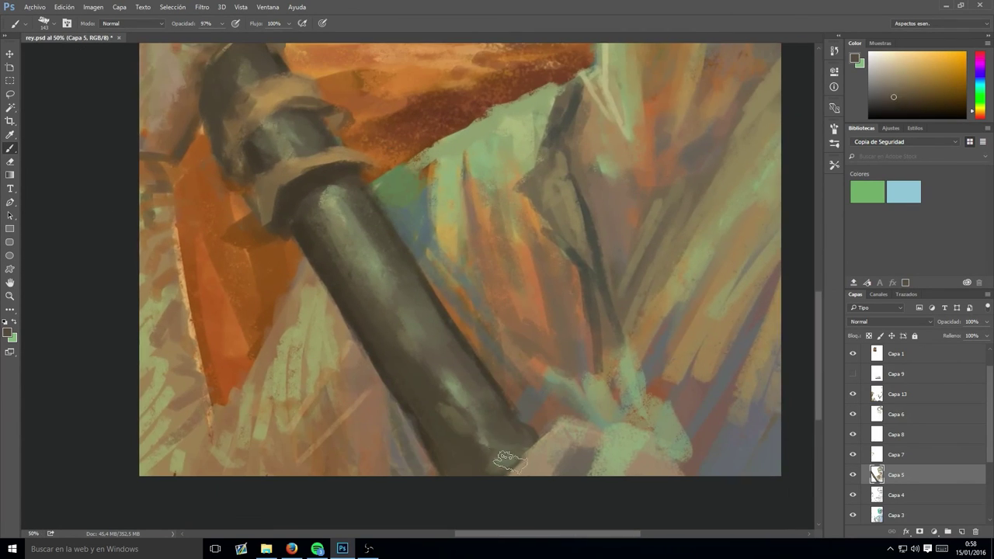
scroll(405, 338, "down", 3)
left_click_drag(406, 338, 394, 382)
left_click(466, 431, "alt")
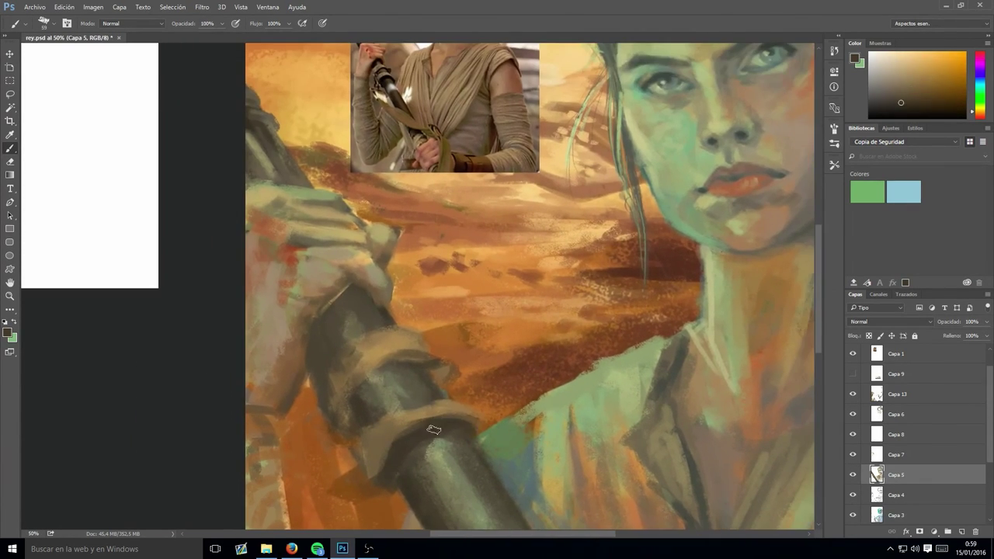
left_click_drag(458, 435, 404, 400)
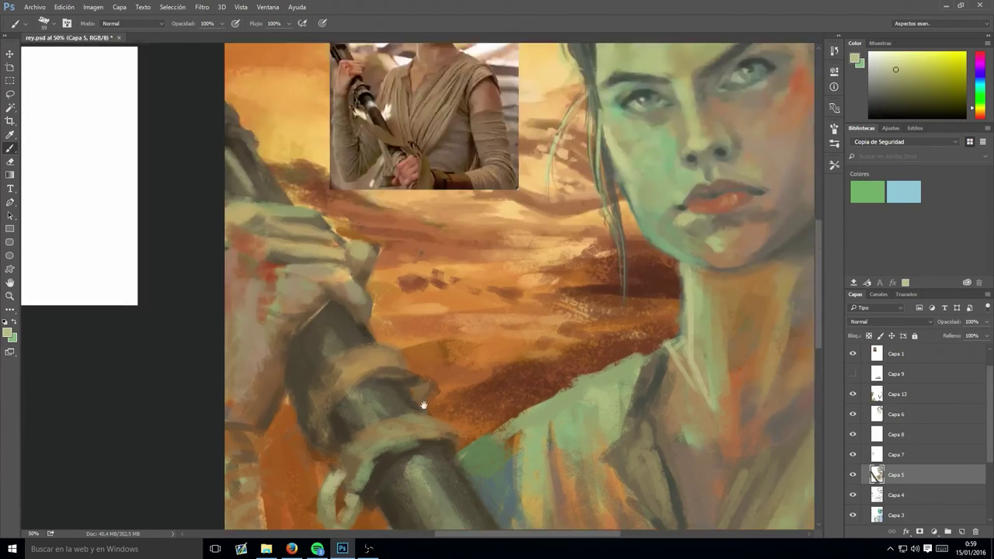
- Paint yellowish and darker grey strokes around the staff cuff
scroll(342, 388, "down", 5)
left_click(338, 383, "alt")
left_click_drag(338, 383, 311, 450)
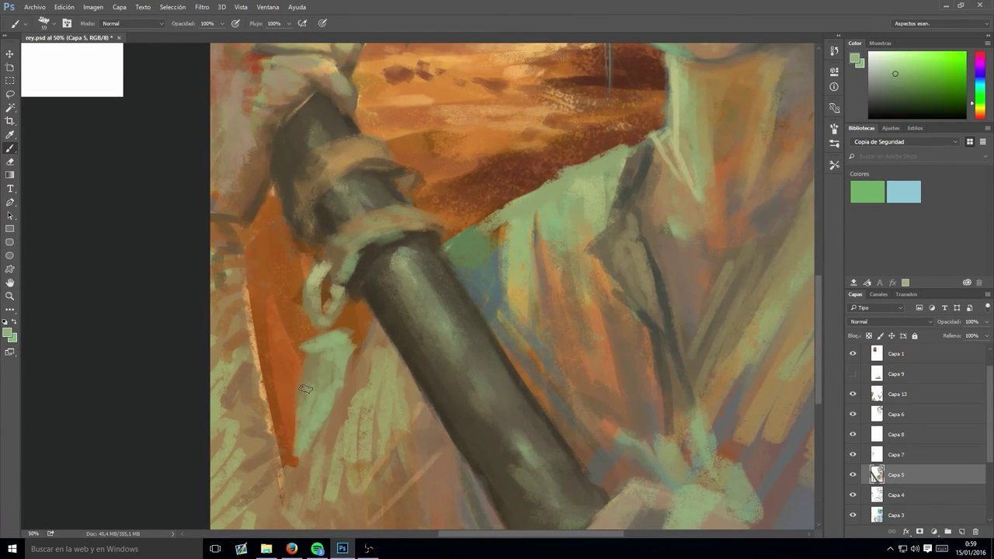
left_click(327, 365, "alt")
left_click_drag(301, 350, 350, 341)
key("ctrl+minus")
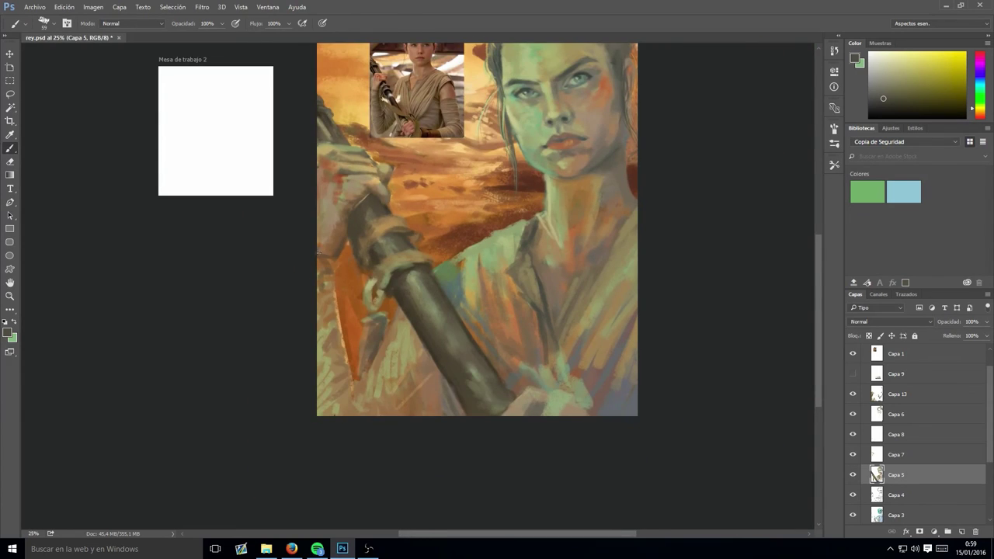
- Lightly erase on Capa 13 near the hand
key("e")
left_click(898, 394)
left_click_drag(335, 272, 345, 247)
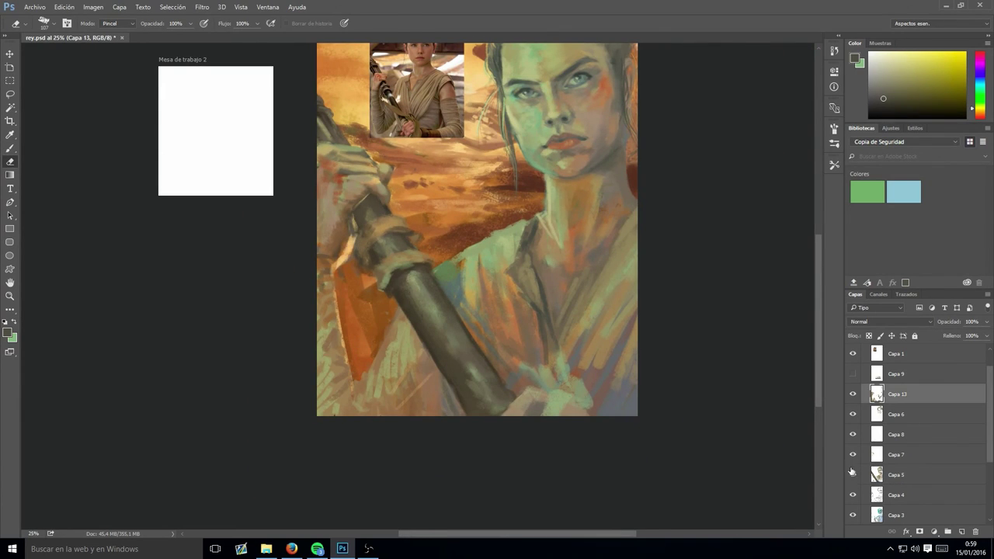
- Sample a tan from the hand and step through the layers back to Capa 5
left_click(497, 348, "ctrl")
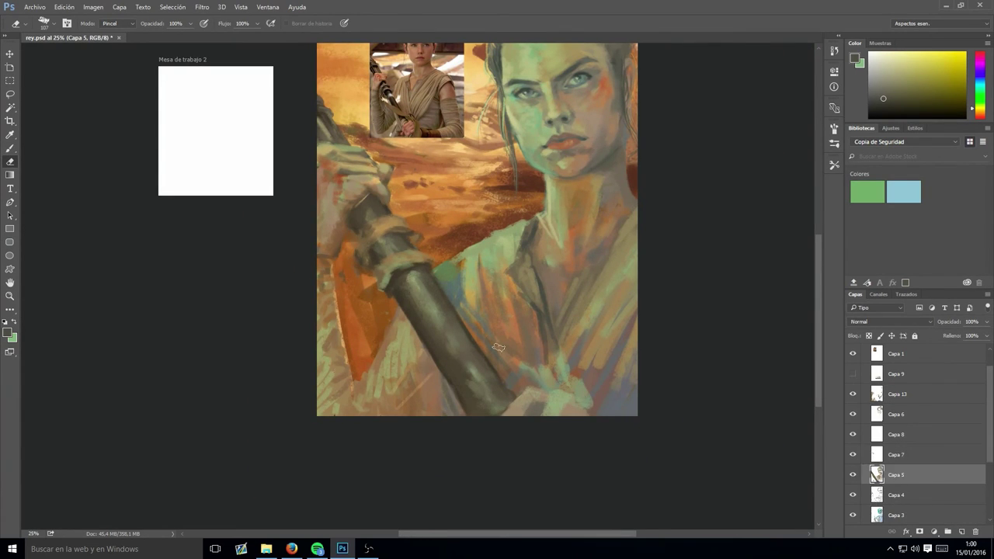
left_click(354, 224, "alt")
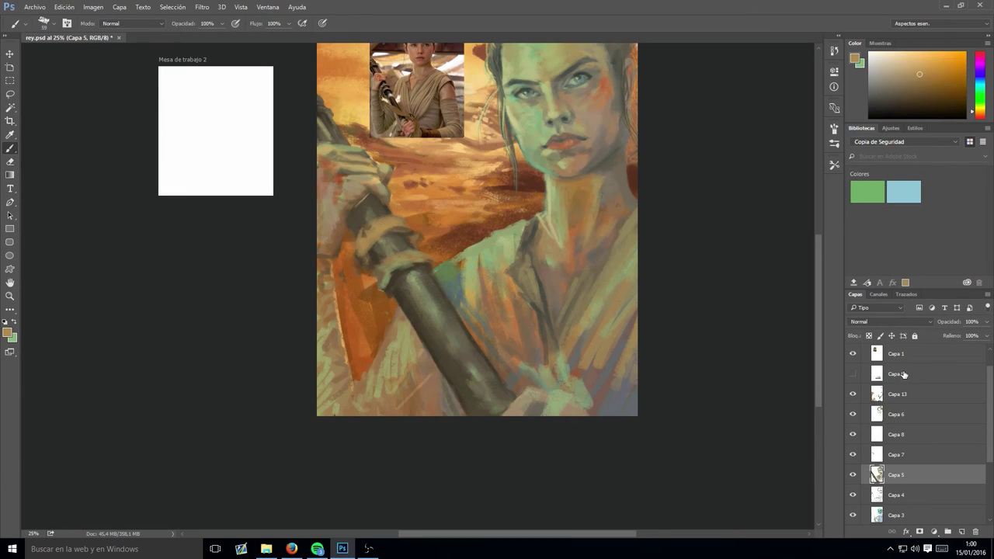
left_click(365, 231, "ctrl")
left_click(357, 278, "ctrl")
left_click(442, 335, "ctrl")
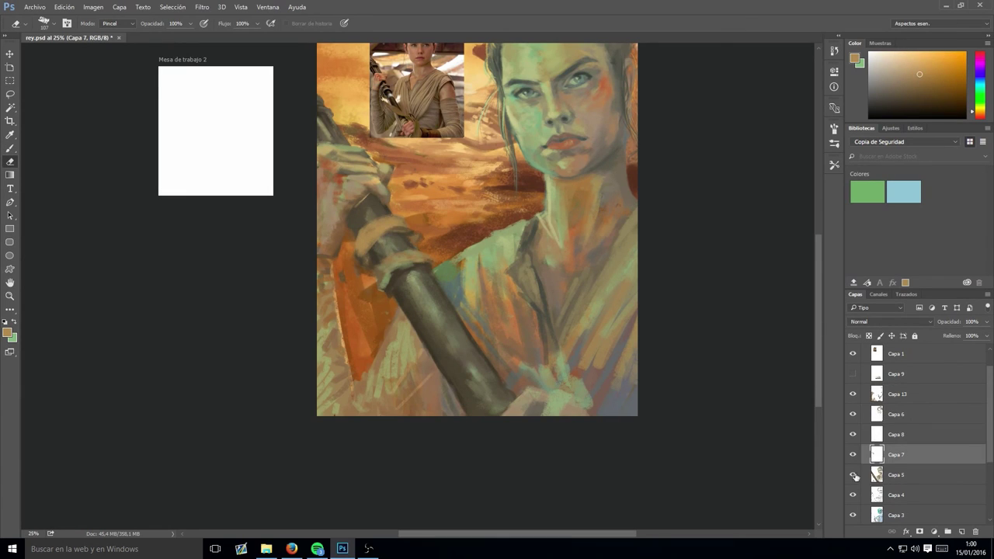
left_click(346, 285, "ctrl")
left_click(379, 230, "ctrl")
- Paint darker orange strokes on Capa 13 along the left edge and bottom-left
key("b")
key("x")
left_click_drag(503, 336, 485, 390)
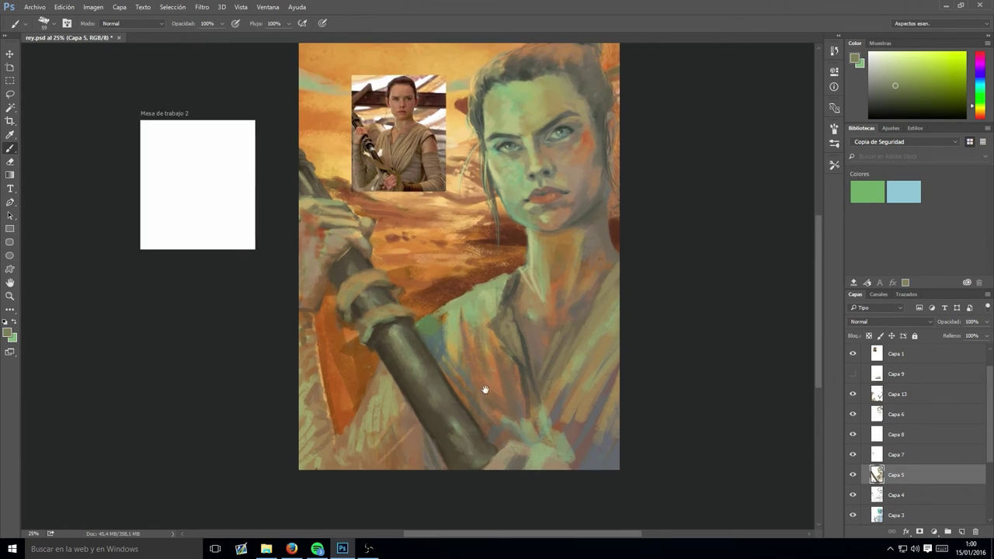
left_click(339, 247, "alt")
left_click(309, 286, "ctrl")
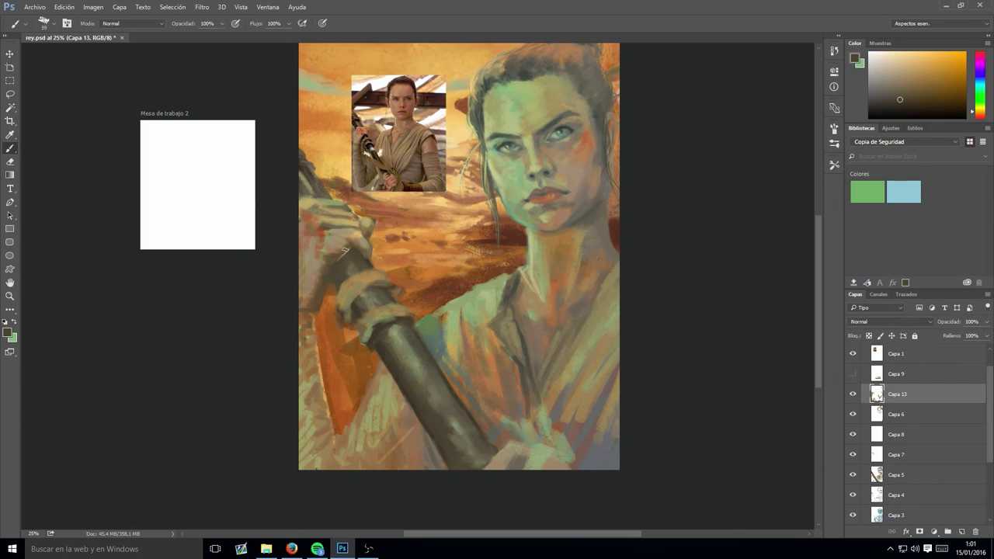
left_click(318, 337, "alt")
mouse_move(310, 315)
left_mouse_down()
mouse_move(341, 466)
mouse_move(310, 346)
left_mouse_up()
left_click_drag(306, 319, 314, 375)
left_click_drag(342, 420, 388, 451)
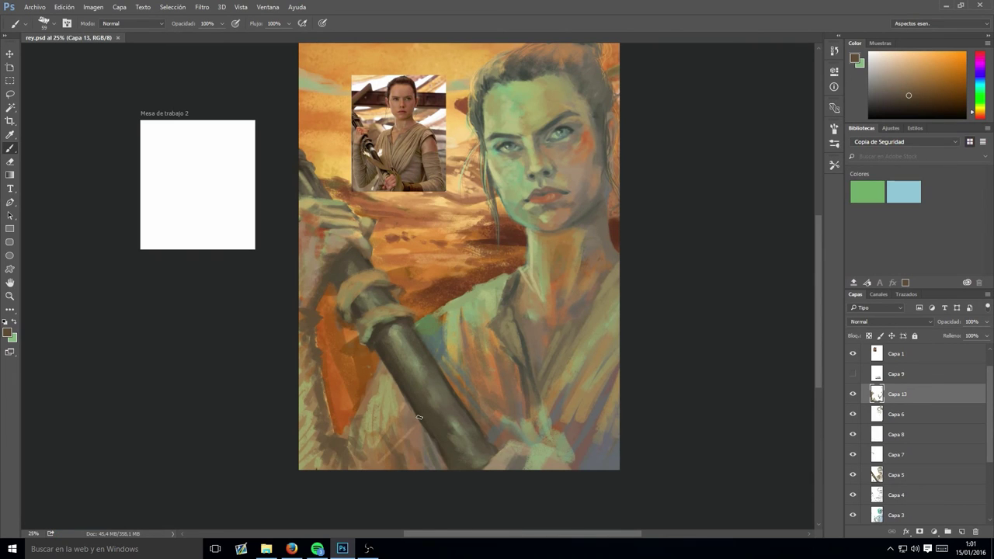
- Paint two light strokes across the hand wrap
scroll(420, 423, "up", 2, "alt")
left_click_drag(366, 370, 296, 256)
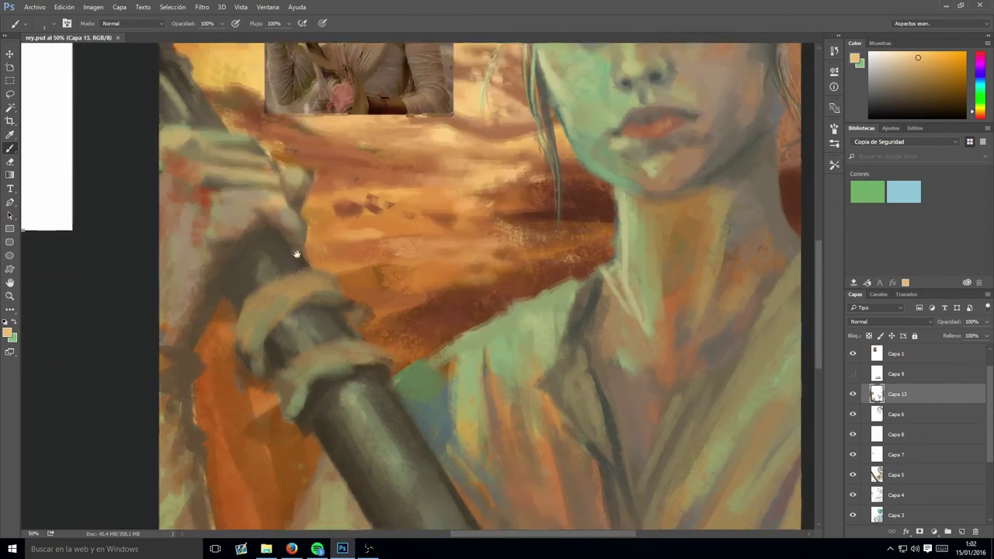
mouse_move(248, 342)
left_mouse_down()
mouse_move(315, 286)
mouse_move(344, 336)
left_mouse_up()
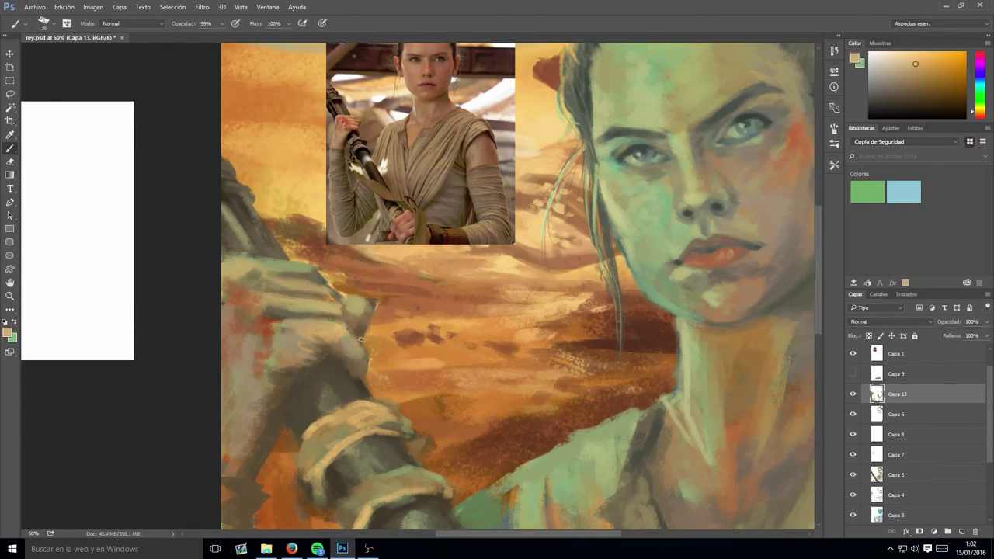
- Sample beige skin tones and paint lighter beige strokes on the hand at full opacity
left_click(304, 363, "alt")
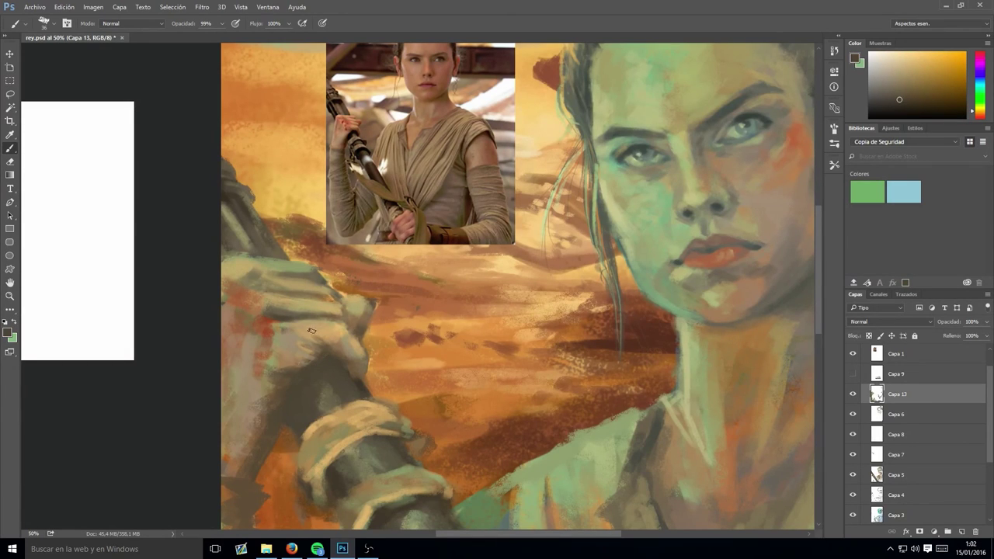
left_click(279, 354, "alt")
left_click(249, 351, "alt")
left_click(289, 356, "alt")
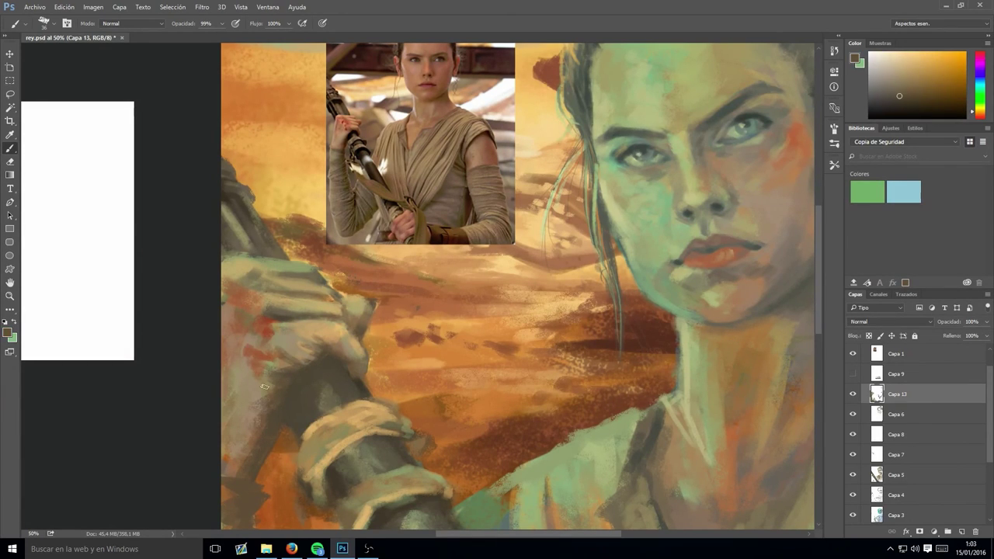
left_click(303, 356, "alt")
key("0")
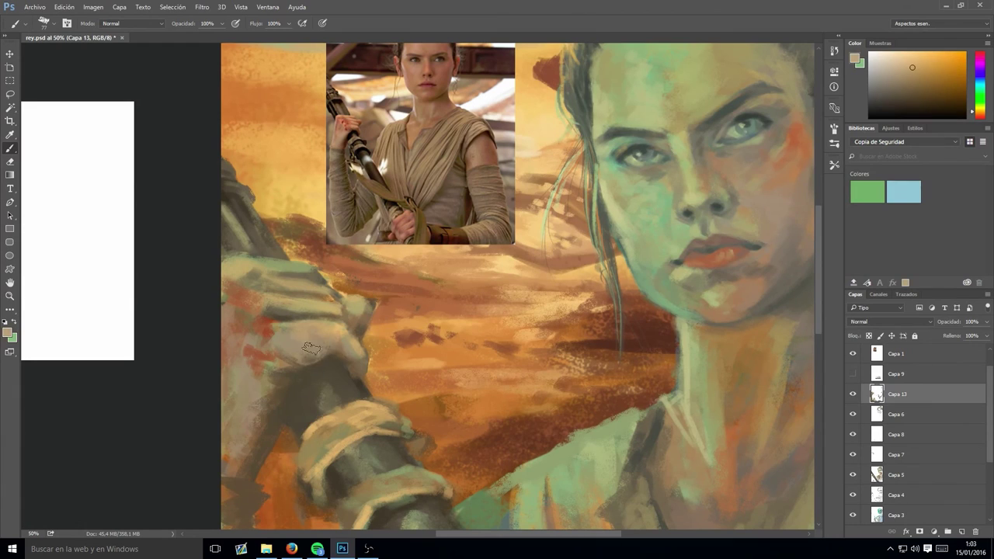
left_click_drag(318, 356, 364, 354)
left_click(293, 370, "alt")
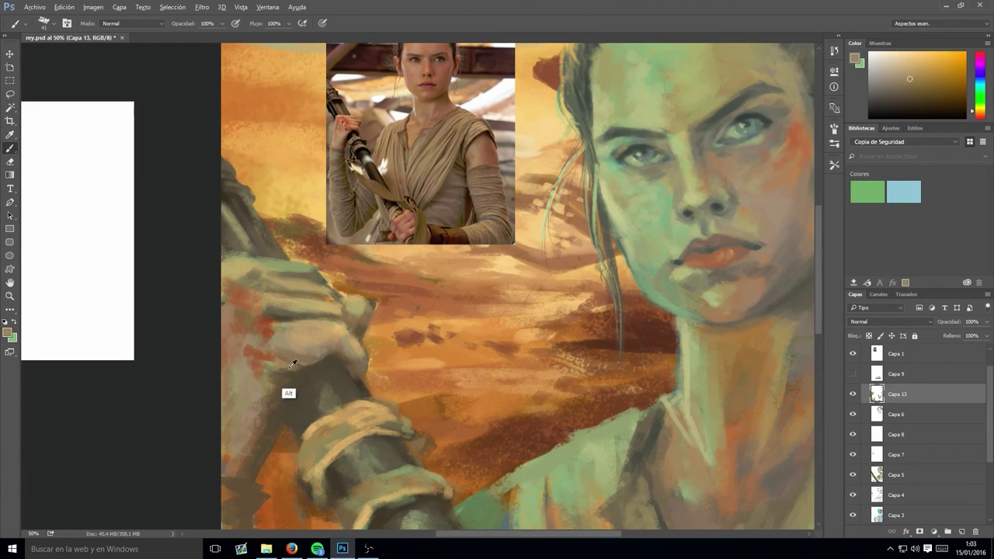
- Highlight the knuckles and the hand's top edge with a light beige
left_click(289, 387, "alt")
left_click(274, 452, "alt")
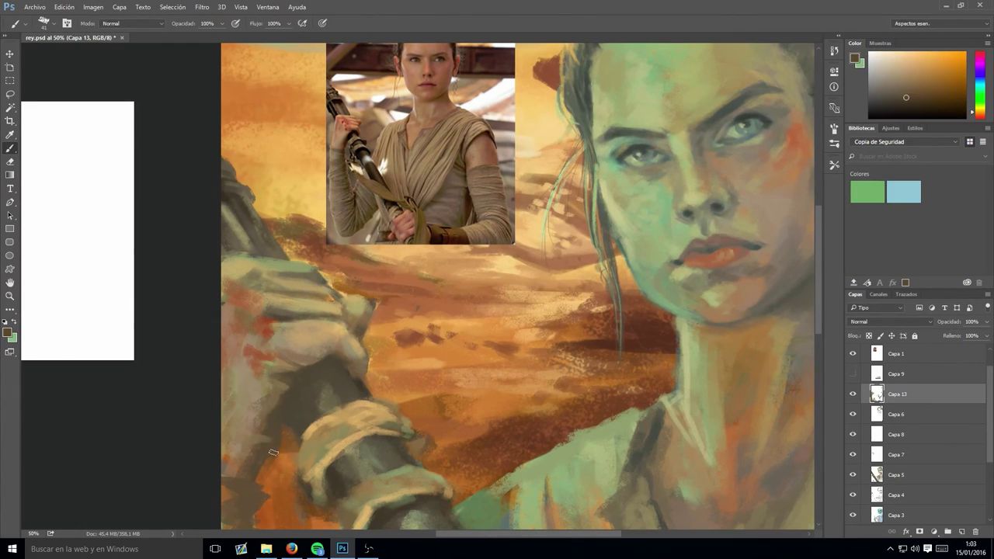
left_click(500, 285, "alt")
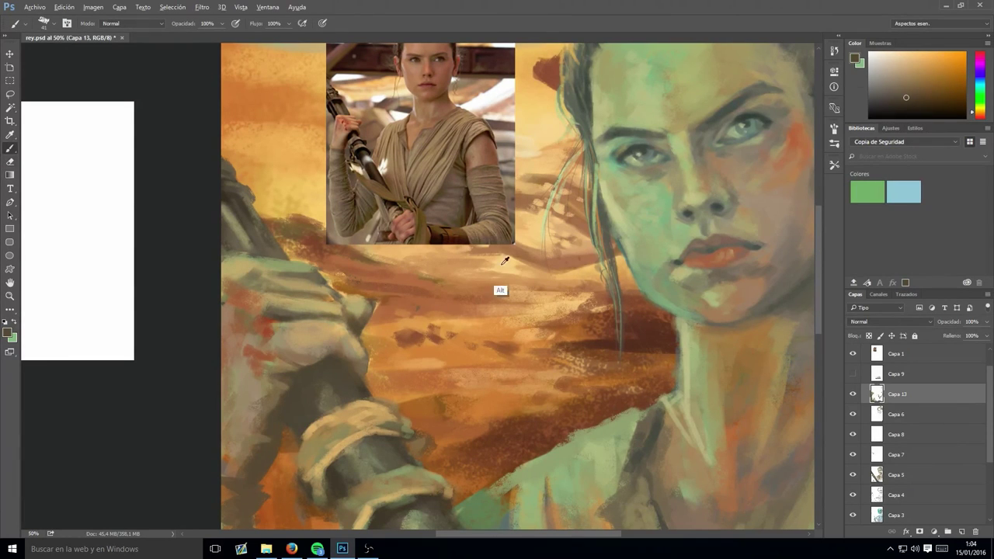
left_click_drag(372, 299, 350, 311)
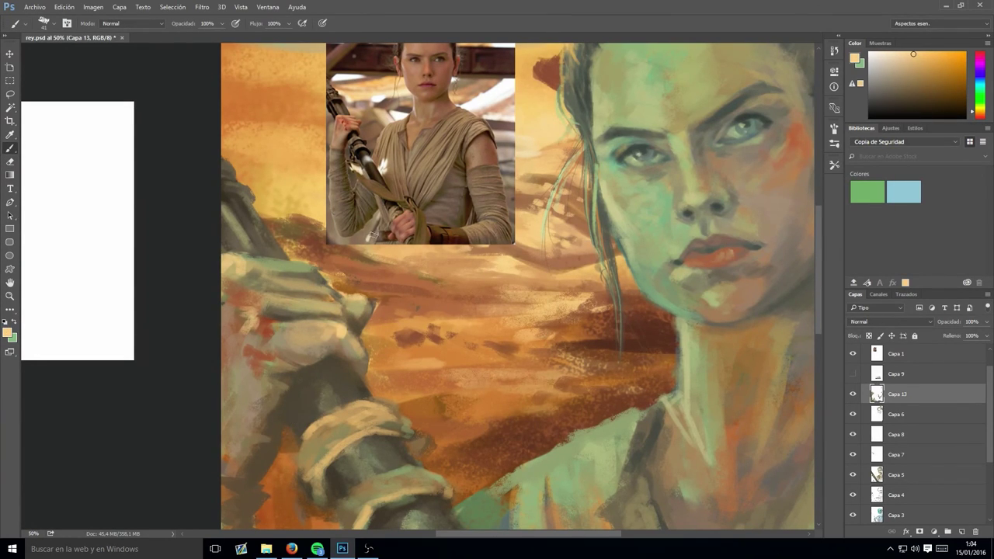
left_click_drag(264, 268, 307, 267)
left_click(308, 267, "alt")
- Paint light yellow highlight strokes along the hand's top edge
left_click(293, 349, "alt")
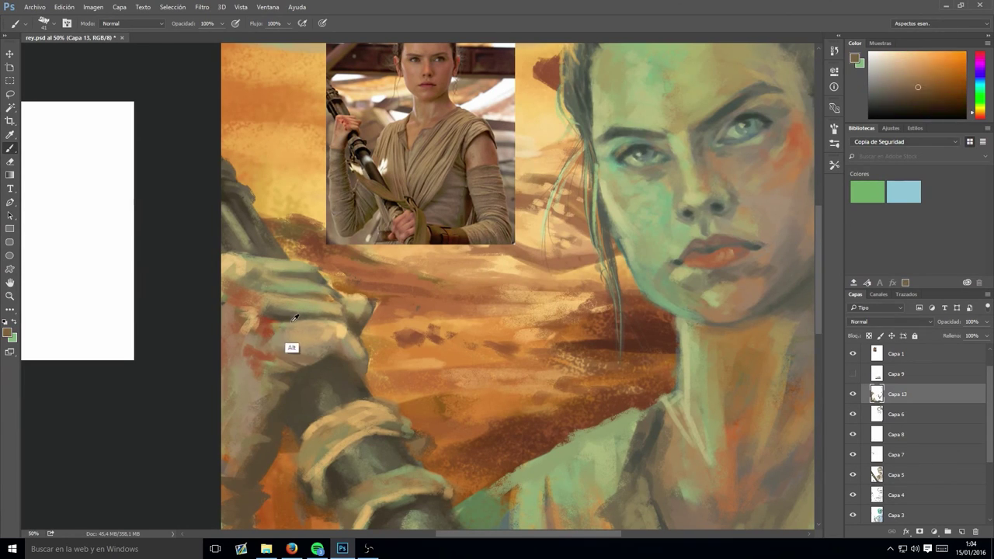
left_click(331, 293, "alt")
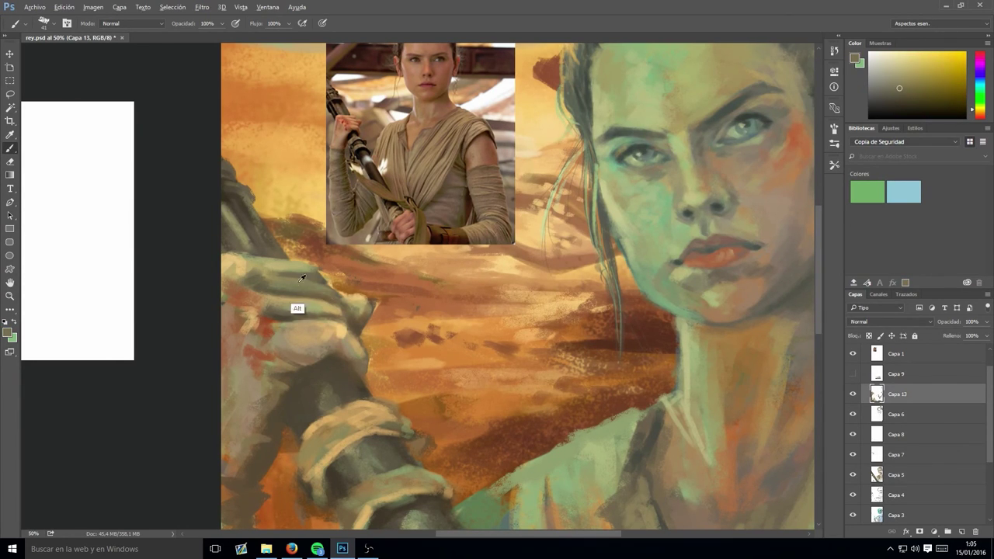
left_click(302, 278, "alt")
left_click_drag(256, 284, 330, 289)
left_click(262, 267, "alt")
left_click_drag(261, 266, 344, 306)
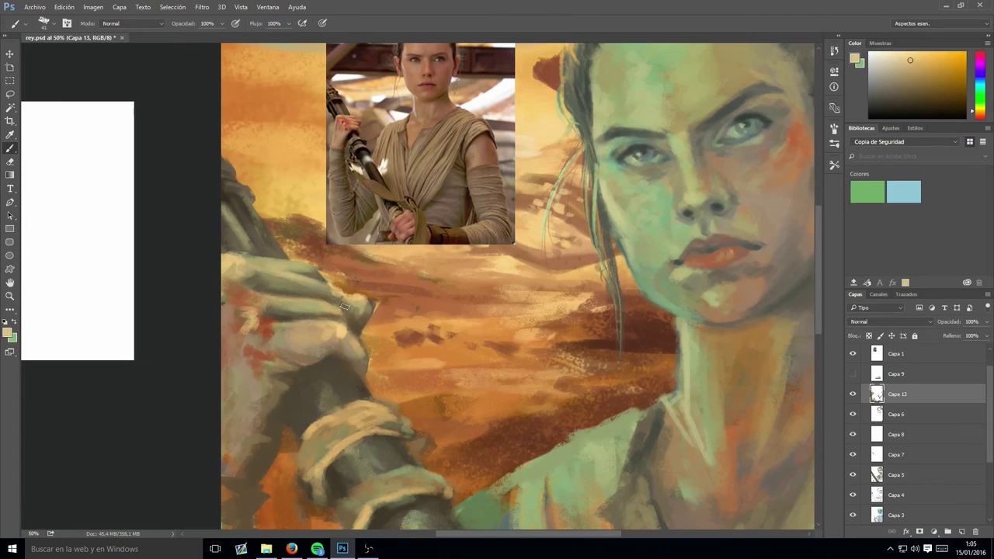
- Add light beige strokes on the hand's upper-left edge
left_click(334, 295, "alt")
left_click(291, 270, "alt")
left_click(273, 296, "alt")
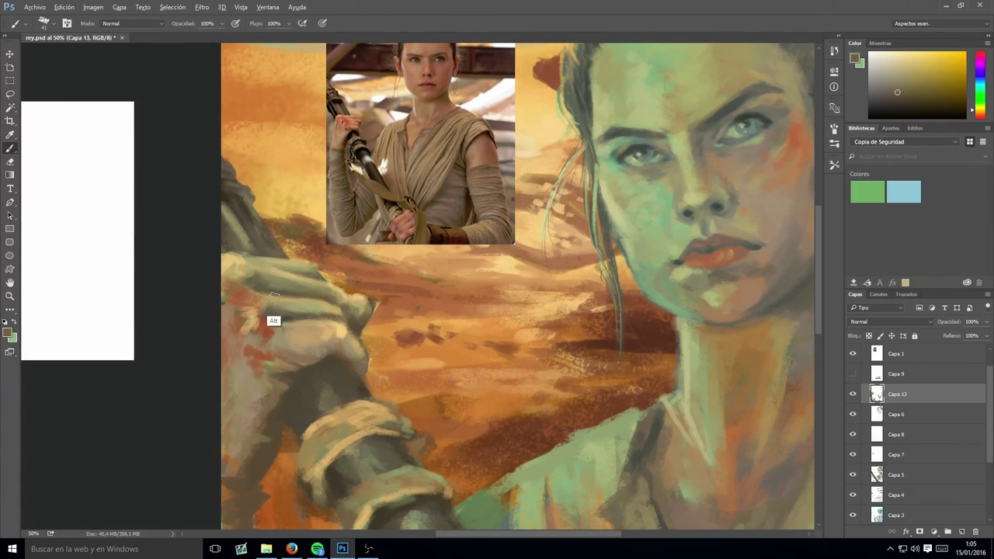
left_click(234, 261, "alt")
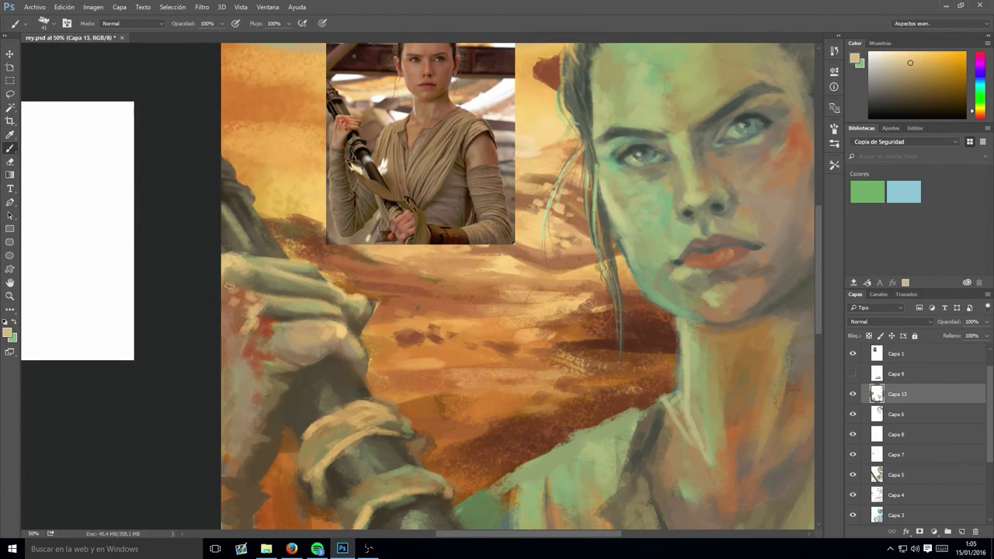
left_click_drag(228, 286, 241, 310)
left_click(224, 410, "alt")
key("ctrl+minus")
key("ctrl+minus")
key("ctrl+minus")
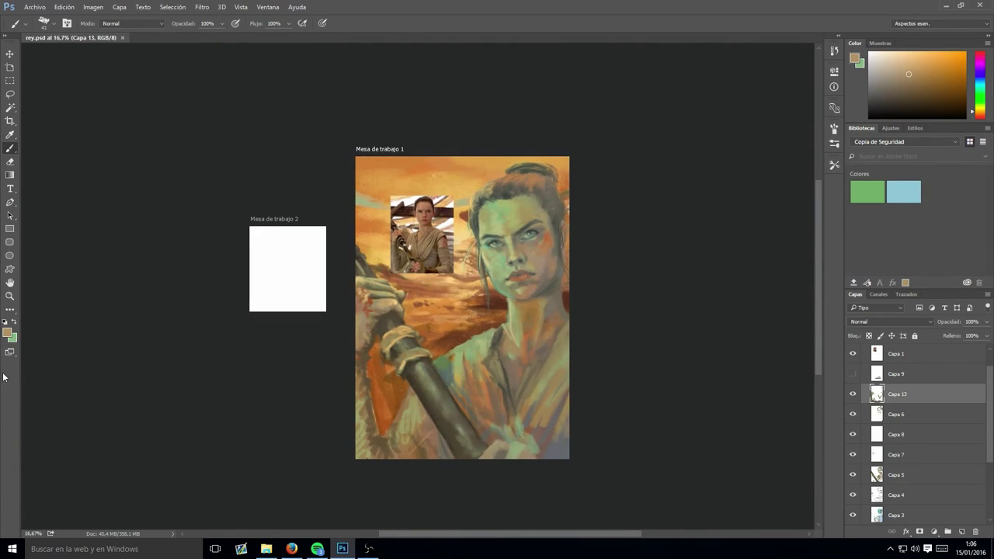
- Bring the hand and staff into view and sample orange tones from the painting
key("ctrl+plus")
key("ctrl+plus")
key("x")
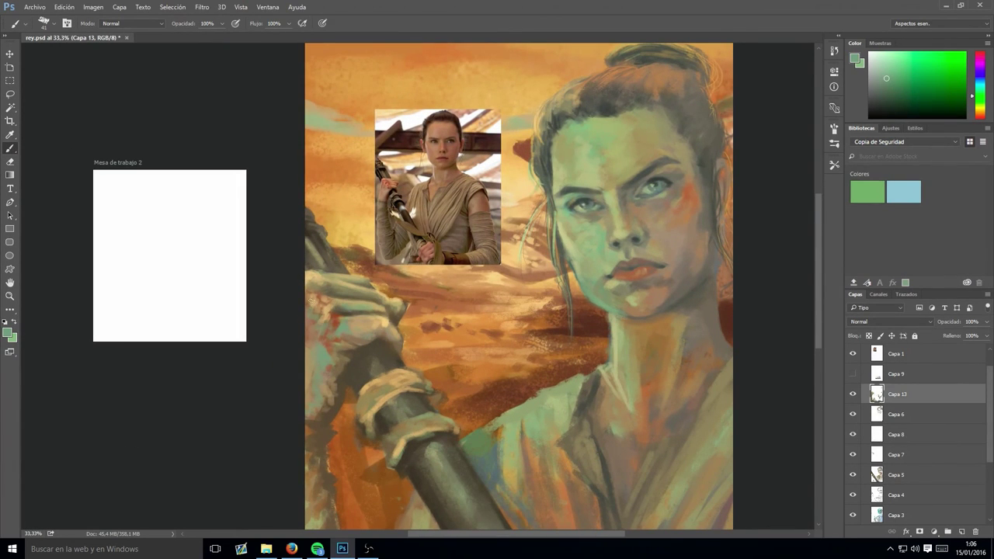
left_click_drag(562, 535, 538, 440)
left_click(538, 439, "alt")
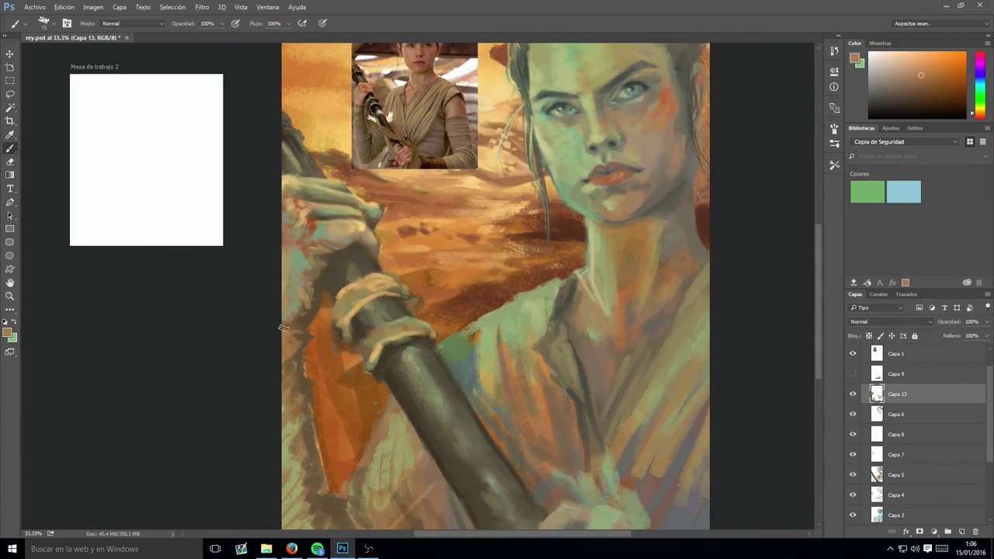
left_click(284, 329, "alt")
scroll(268, 506, "down", 2)
left_click(322, 408, "alt")
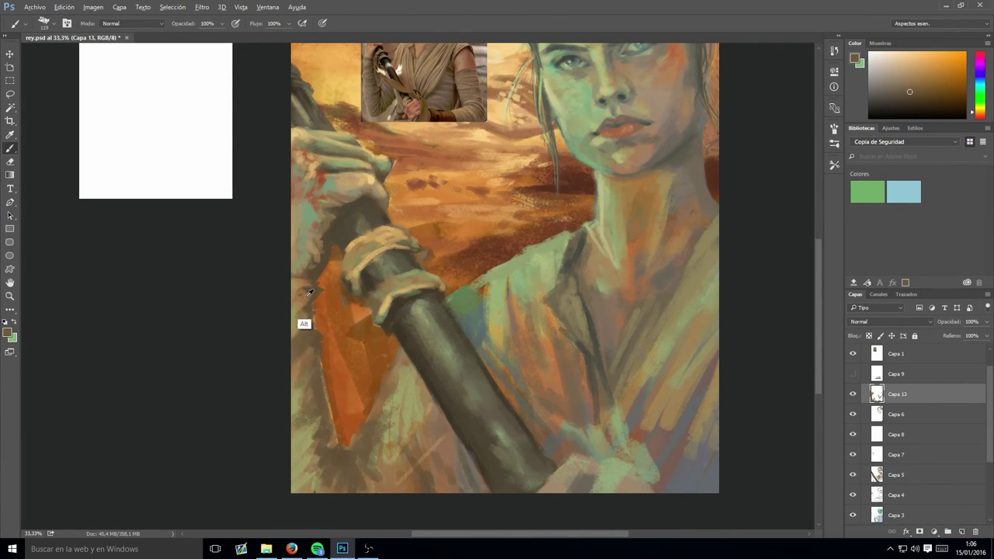
left_click(309, 341, "alt")
- Sample a light green and brush strokes over the cloth beside the staff and the shoulder
left_click(340, 470, "alt")
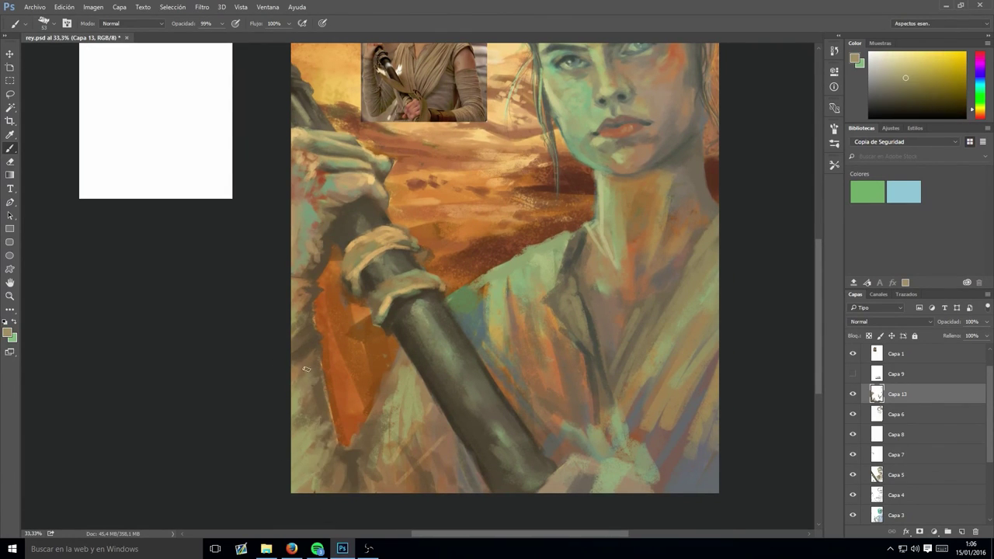
left_click(303, 343, "alt")
left_click(322, 478, "alt")
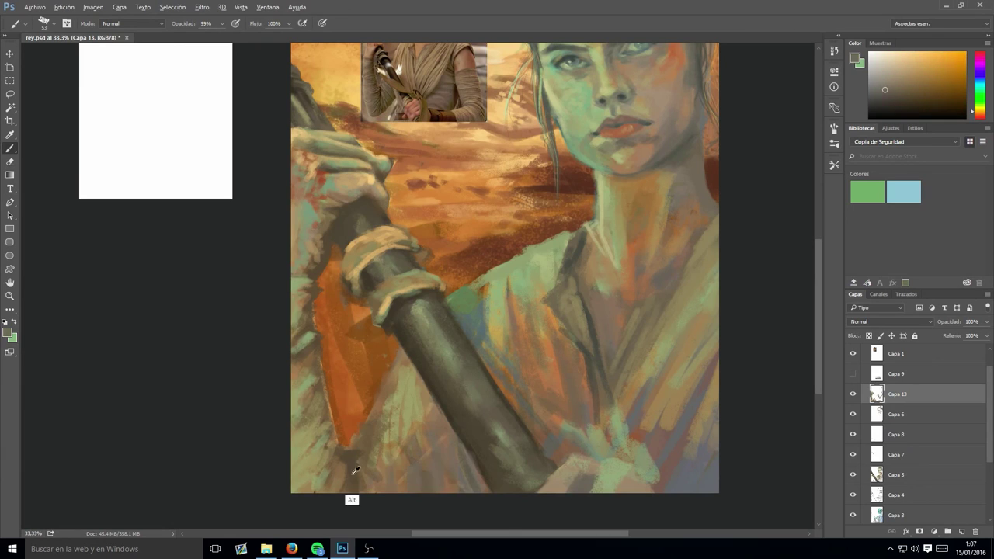
left_click(420, 456, "alt")
left_click(466, 443, "alt")
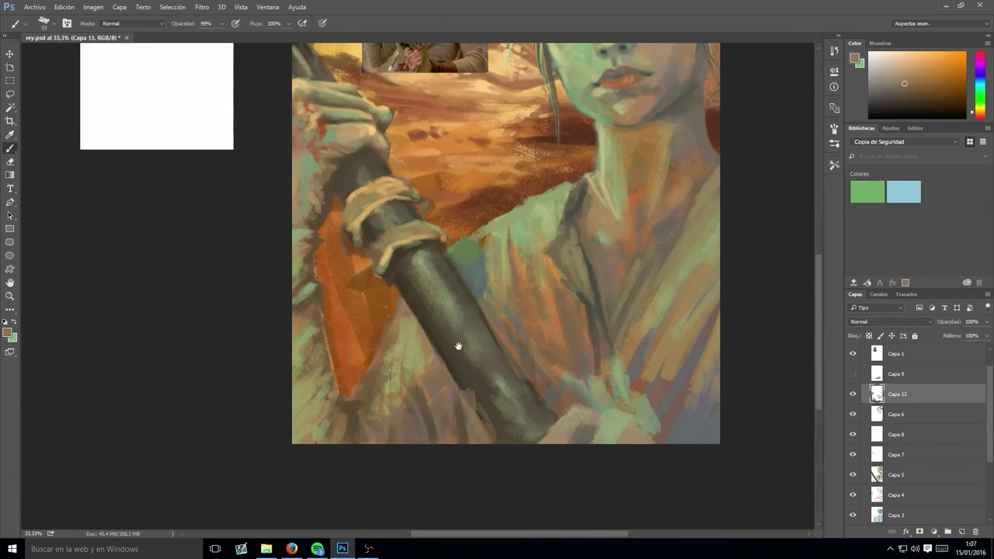
left_click(440, 498, "alt")
left_click_drag(440, 497, 400, 439)
left_click_drag(459, 396, 416, 462)
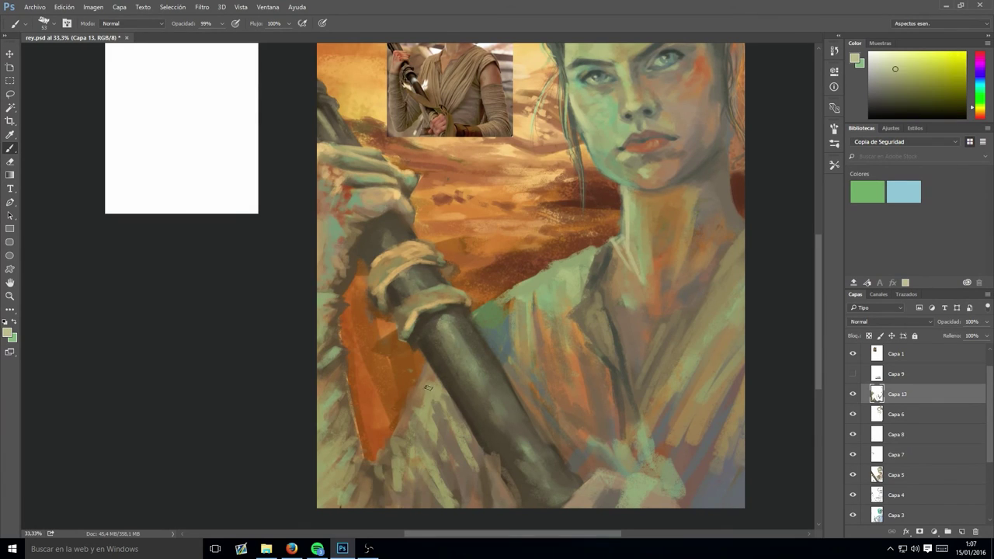
left_click_drag(420, 373, 380, 467)
left_click_drag(466, 353, 501, 296)
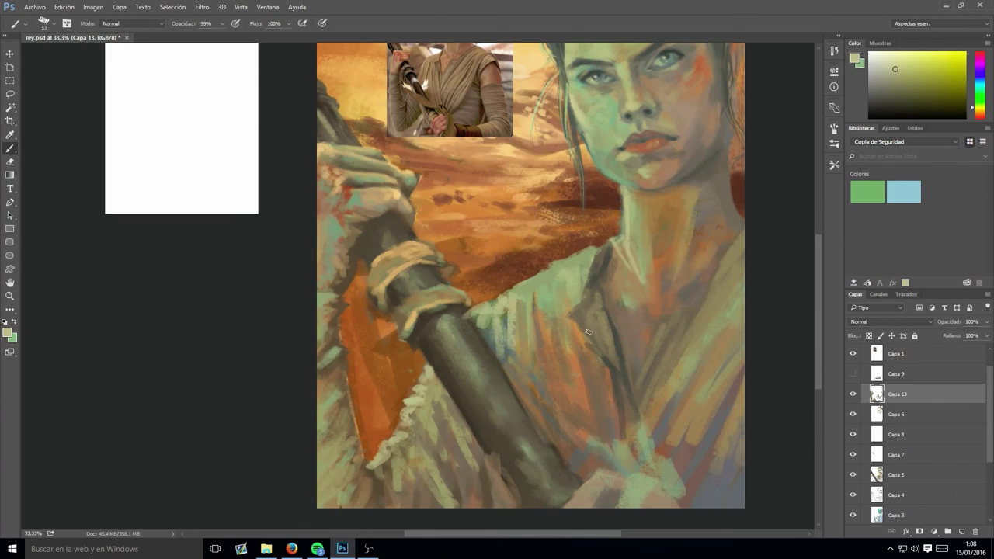
- Lasso a large area over the staff side and apply Desenfoque gaussiano at radius 5.0
key("ctrl+minus")
key("l")
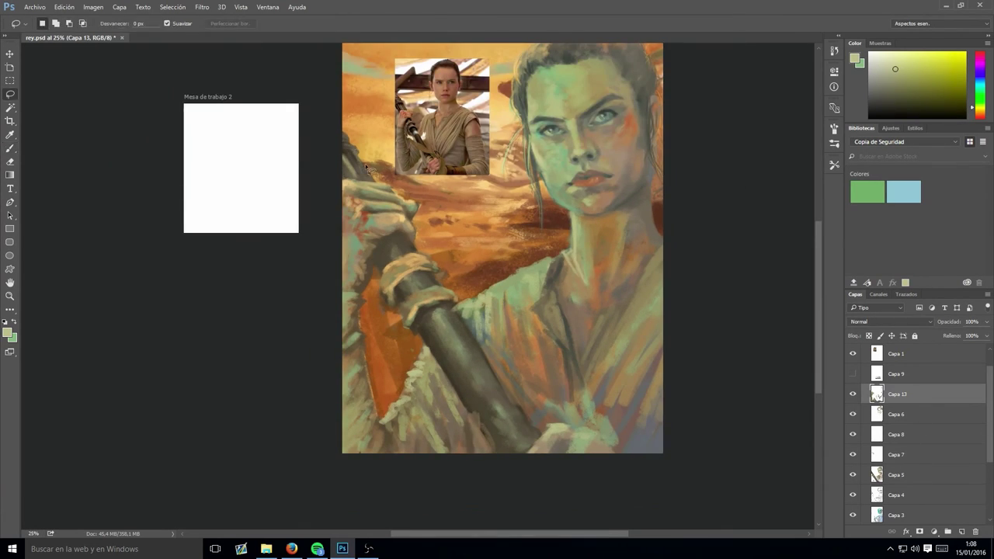
left_click_drag(344, 156, 466, 194)
left_click(202, 7)
left_click(389, 161)
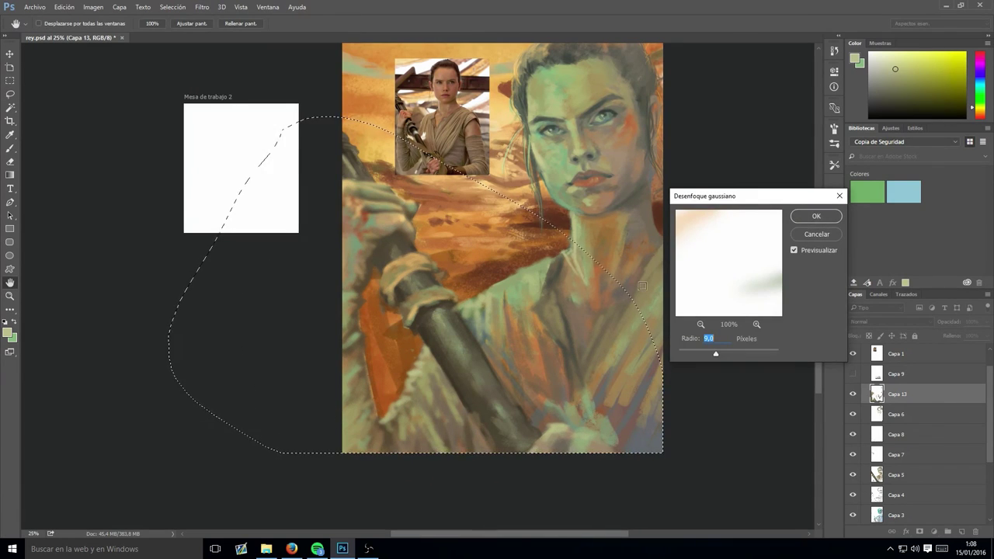
key("Return")
- Pick a dark orange-brown, clear the selection, and make Capa 5 the working layer
key("b")
left_click(327, 328, "alt")
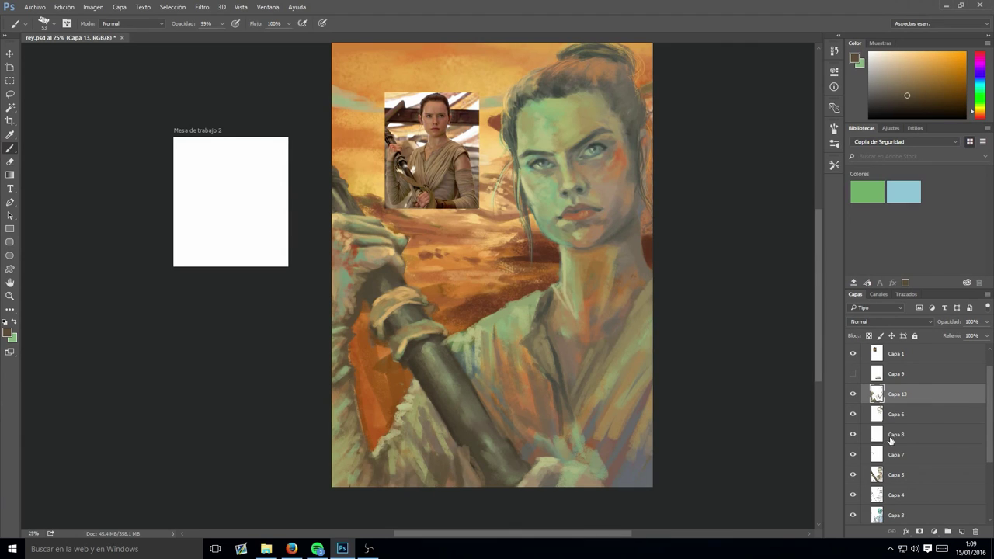
key("l")
left_click_drag(261, 122, 349, 487)
key("Return")
left_click(897, 475)
- Deselect, add new layer Capa 14 and move it above Capa 13
key("ctrl+d")
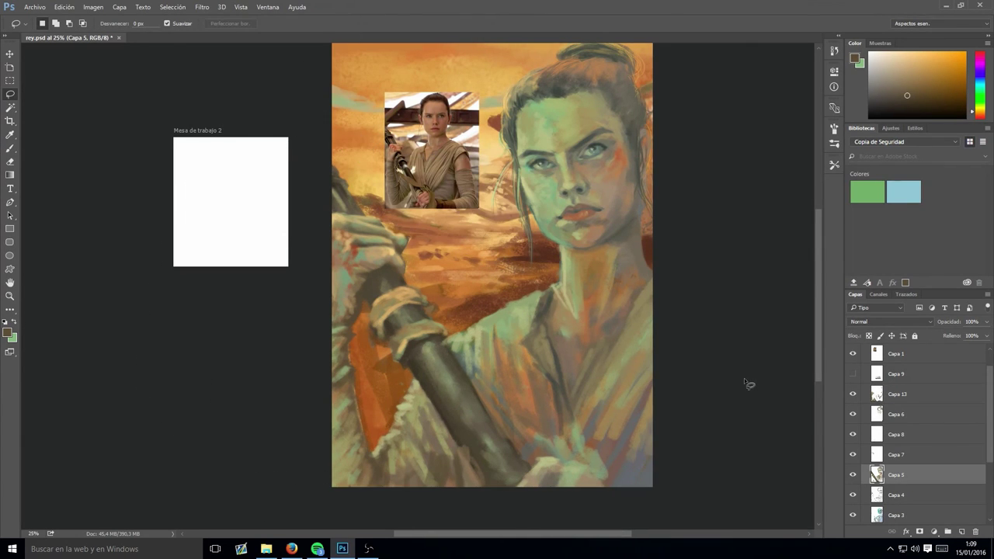
key("b")
key("ctrl+shift+alt+n")
scroll(652, 287, "up", 1)
left_click(545, 307, "alt")
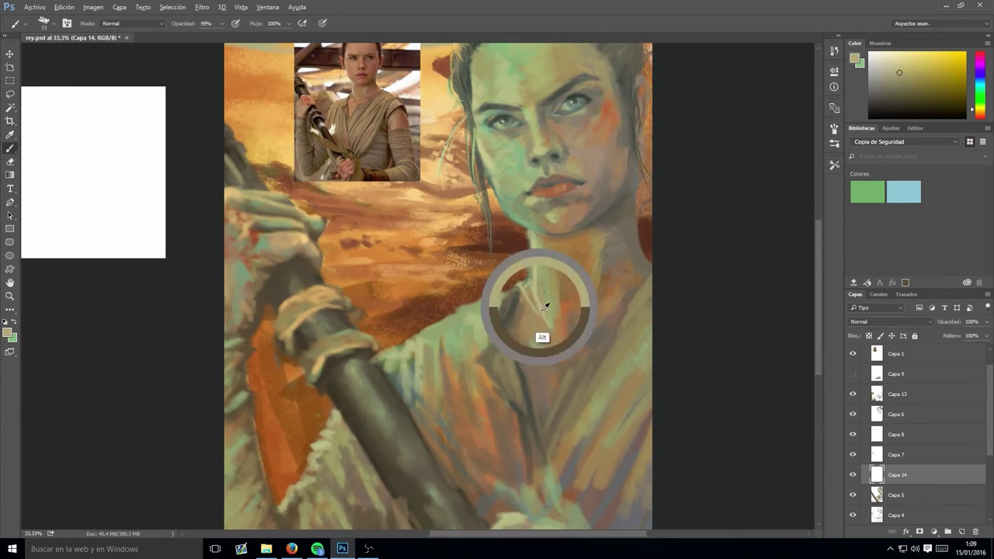
key("ctrl+bracketright")
key("ctrl+bracketright")
key("ctrl+bracketright")
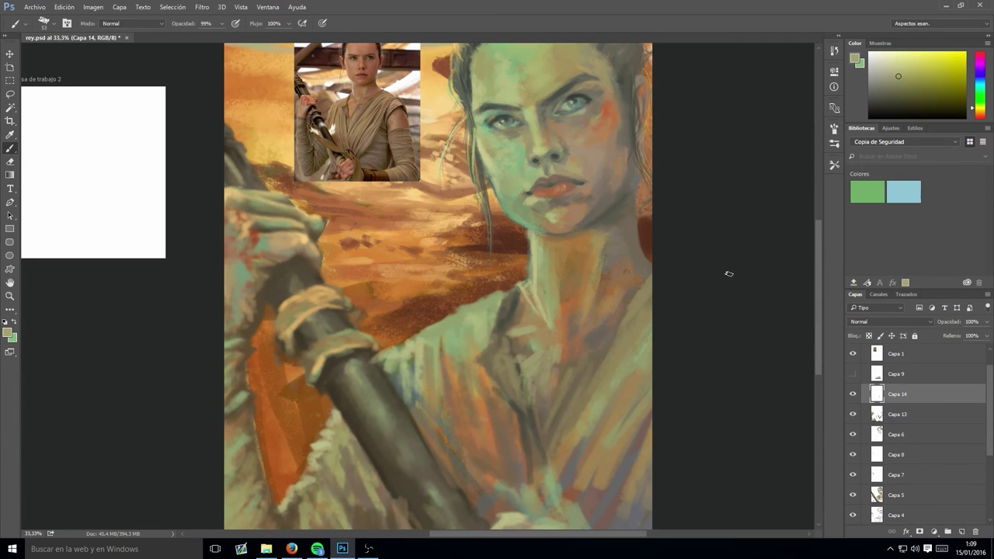
scroll(464, 363, "down", 2)
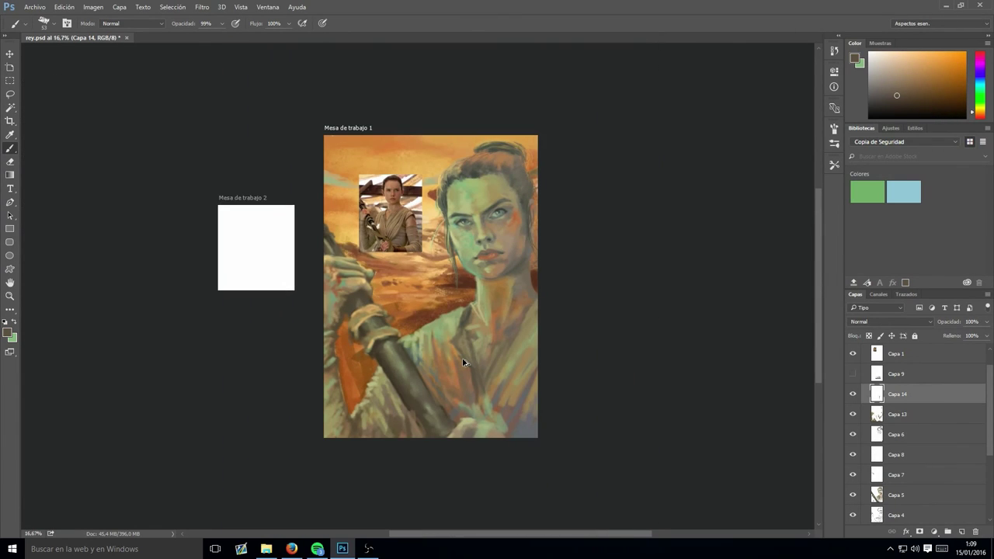
key("ctrl+bracketleft")
key("ctrl+bracketleft")
key("ctrl+bracketleft")
scroll(463, 362, "up", 2)
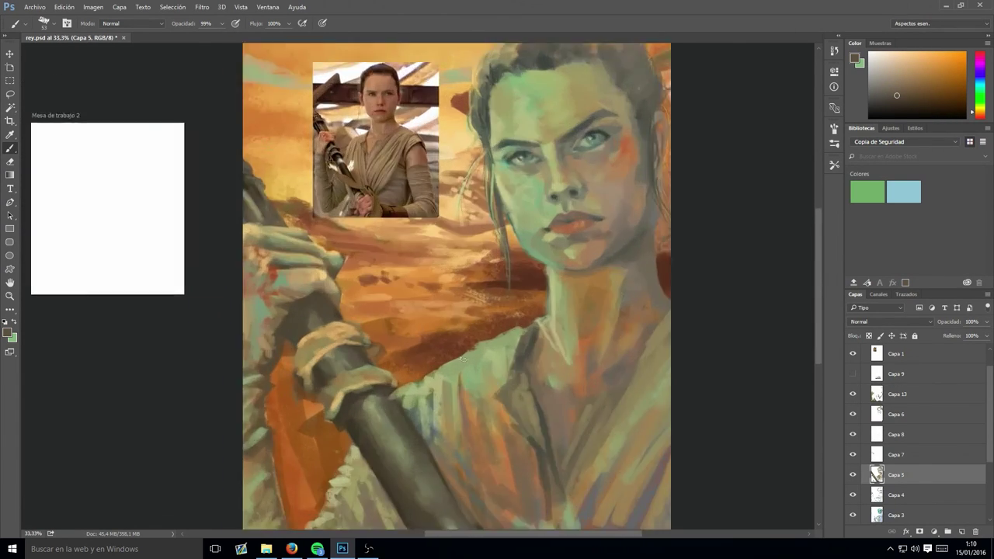
key("ctrl+bracketright")
key("ctrl+bracketright")
key("ctrl+bracketright")
- Paint orange-brown strokes at about 51% opacity on the chest below the neck
left_click(466, 337, "alt")
left_click(531, 276, "alt")
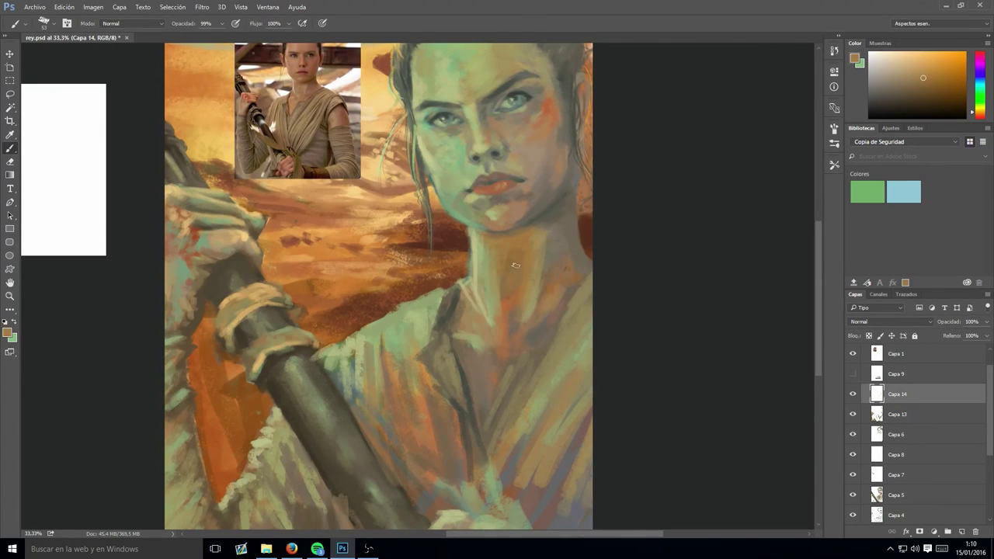
key("5")
key("1")
left_click(482, 287, "alt")
mouse_move(476, 288)
left_mouse_down()
mouse_move(463, 334)
mouse_move(474, 342)
left_mouse_up()
- Add subtle dark olive strokes on the chest and sample grey-brown chest tones
left_click(523, 369, "alt")
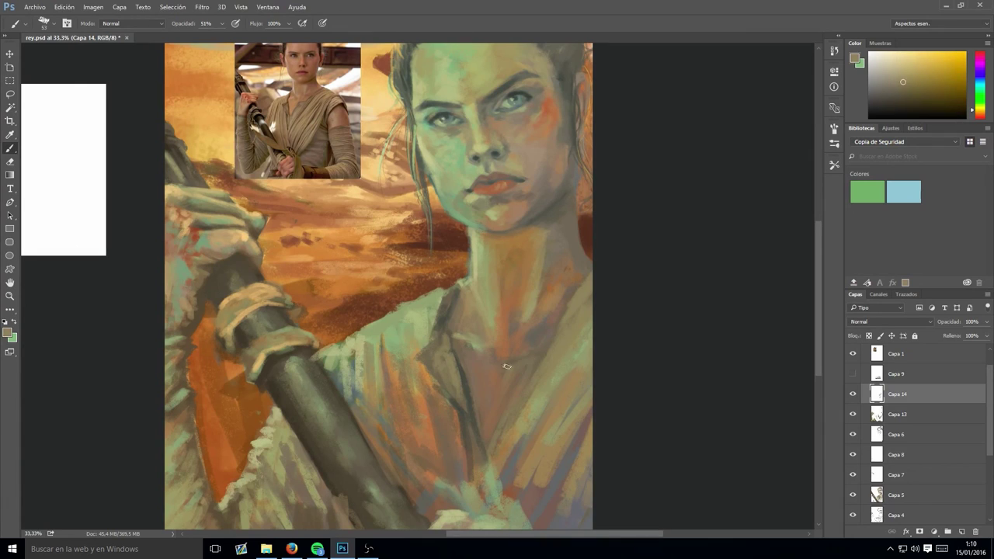
left_click(506, 401, "alt")
left_click_drag(534, 369, 501, 416)
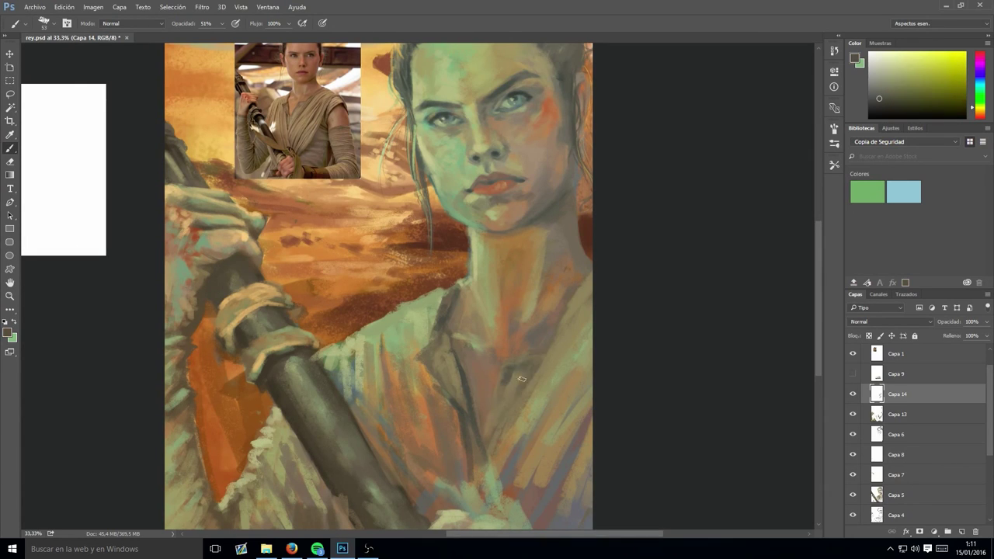
left_click(520, 380, "alt")
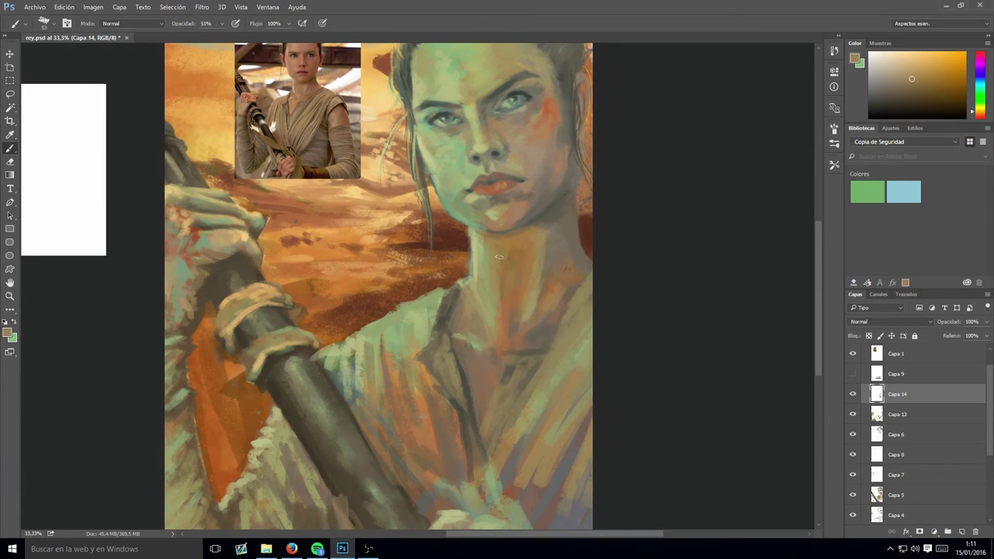
left_click(536, 379, "alt")
left_click(475, 400, "alt")
left_click(501, 241, "alt")
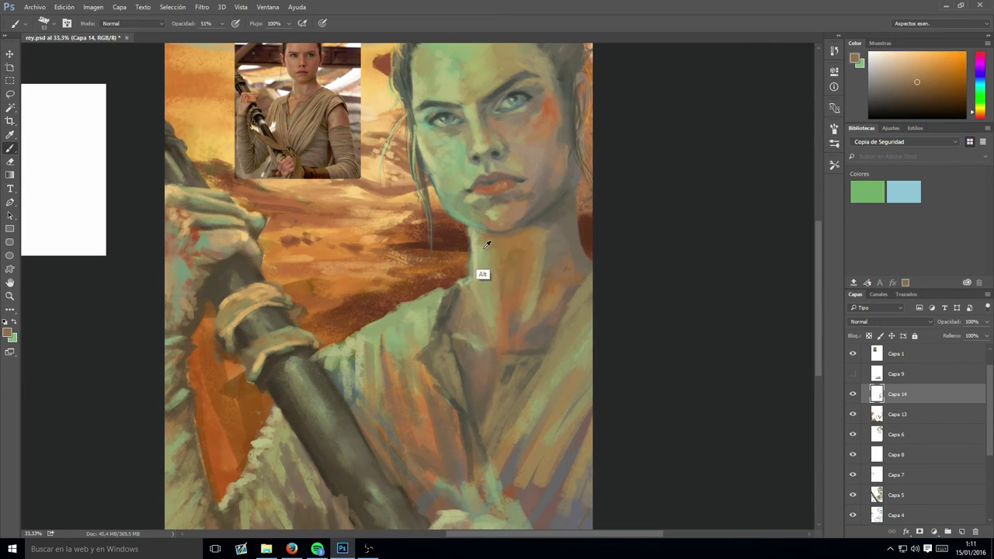
left_click(484, 275, "alt")
left_click(453, 353, "alt")
left_click(454, 309, "alt")
- Paint a tan stroke across the chest at 60% opacity
left_click(465, 282, "alt")
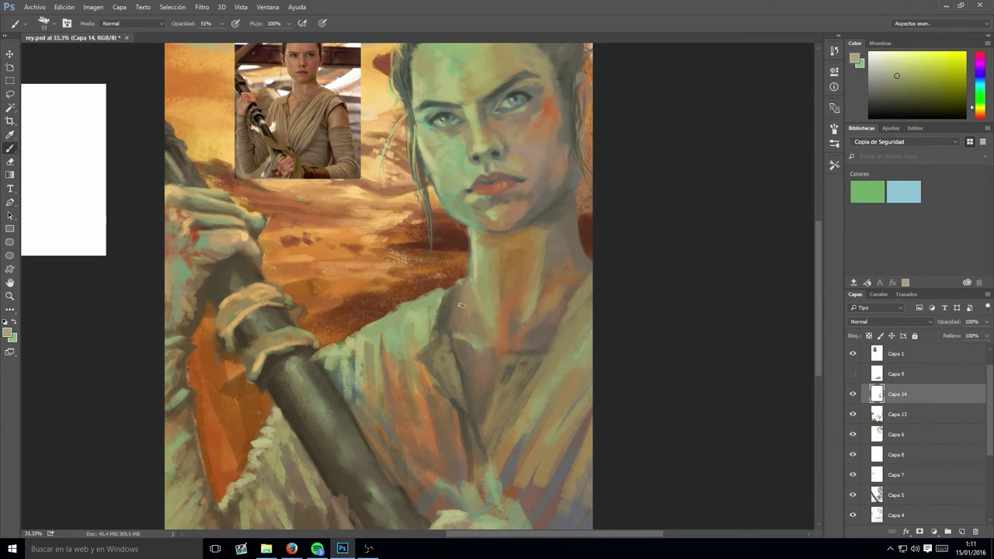
left_click(457, 365, "alt")
left_click(457, 388, "alt")
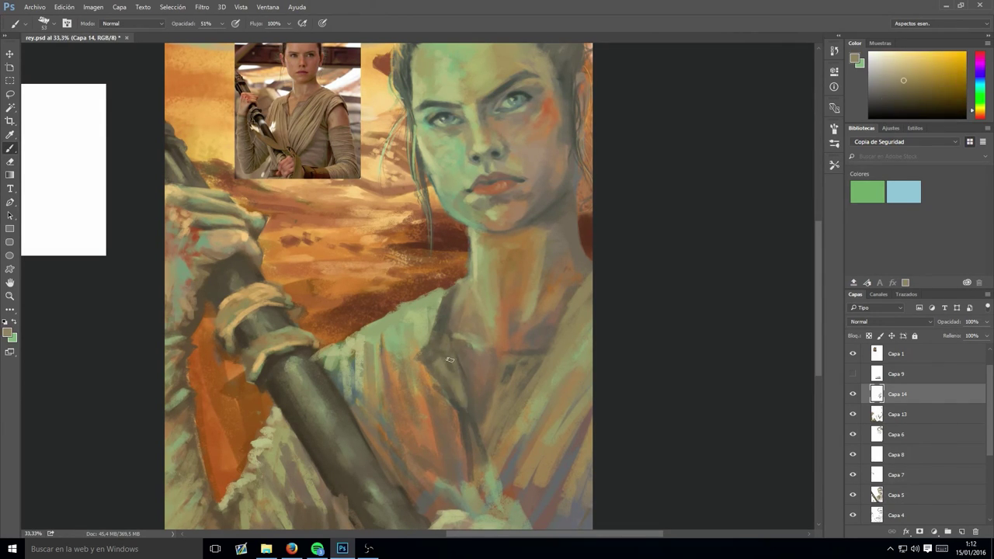
left_click(432, 329, "alt")
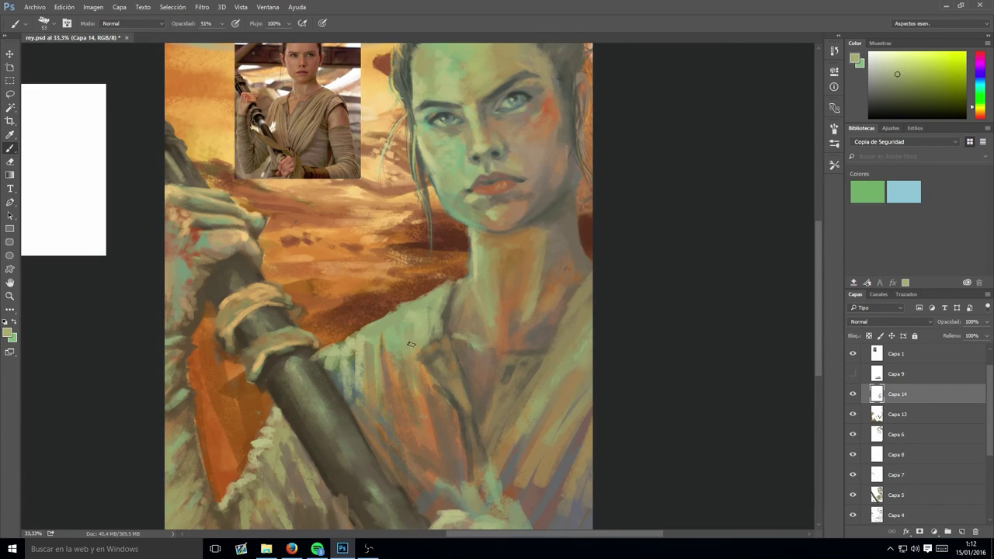
left_click(421, 367, "alt")
left_click(540, 332, "alt")
key("6")
left_click_drag(439, 375, 470, 441)
- Repaint the lower robe with broader tan-orange strokes using a larger brush
left_click(463, 403, "alt")
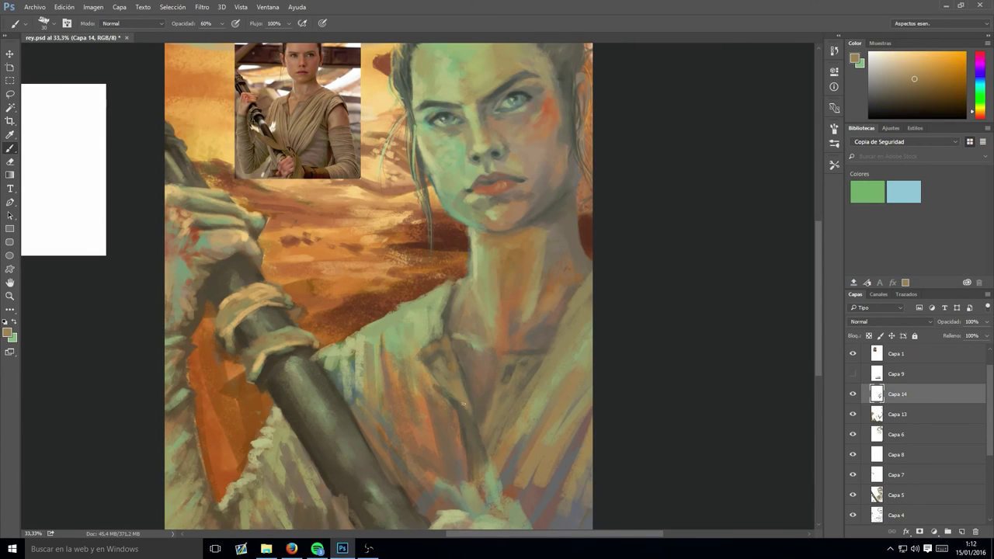
left_click(436, 381, "alt")
left_click(435, 334, "alt")
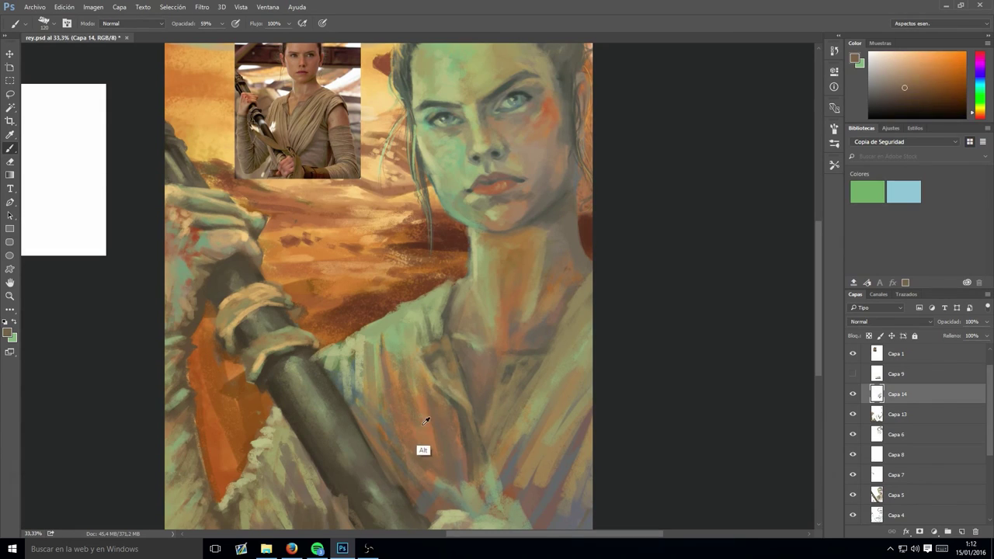
key("5")
key("9")
left_click_drag(423, 476, 473, 513)
left_click(455, 466, "alt")
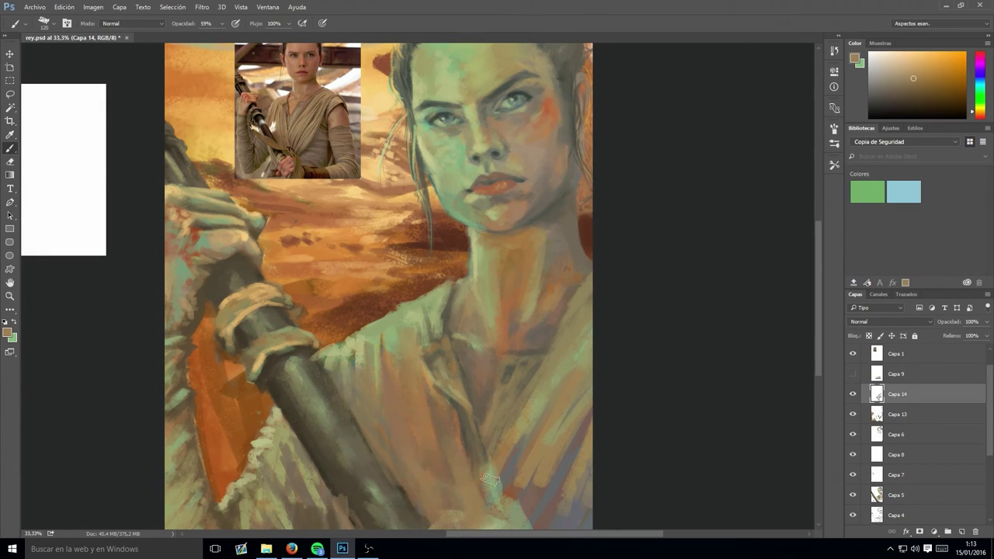
left_click_drag(458, 435, 505, 505)
left_click(575, 482, "alt")
mouse_move(575, 481)
left_mouse_down()
mouse_move(591, 442)
mouse_move(513, 442)
left_mouse_up()
- Paint darker strokes over the right side of the robe with a smaller brush
left_click(474, 433, "alt")
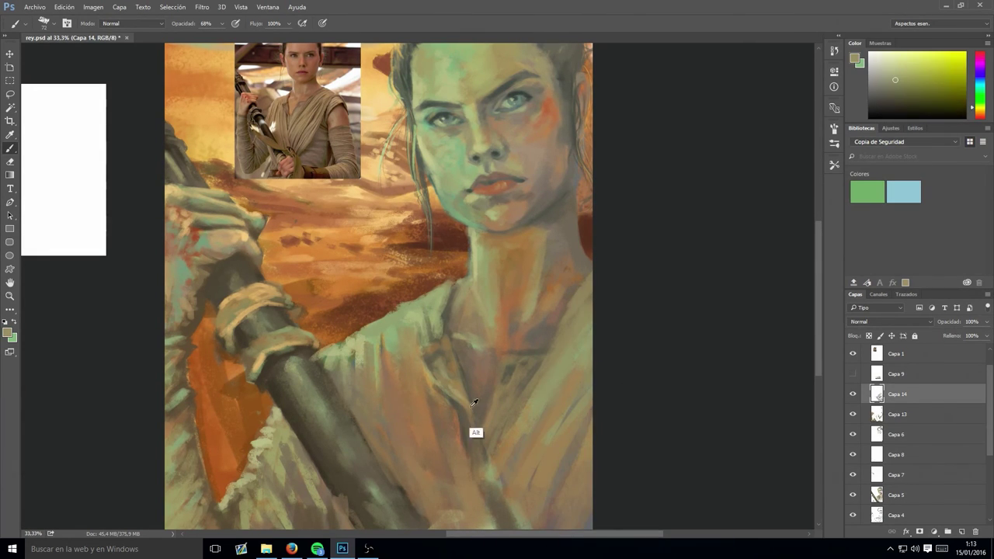
left_click(559, 372, "alt")
key("7")
mouse_move(553, 366)
left_mouse_down()
mouse_move(575, 342)
mouse_move(512, 505)
left_mouse_up()
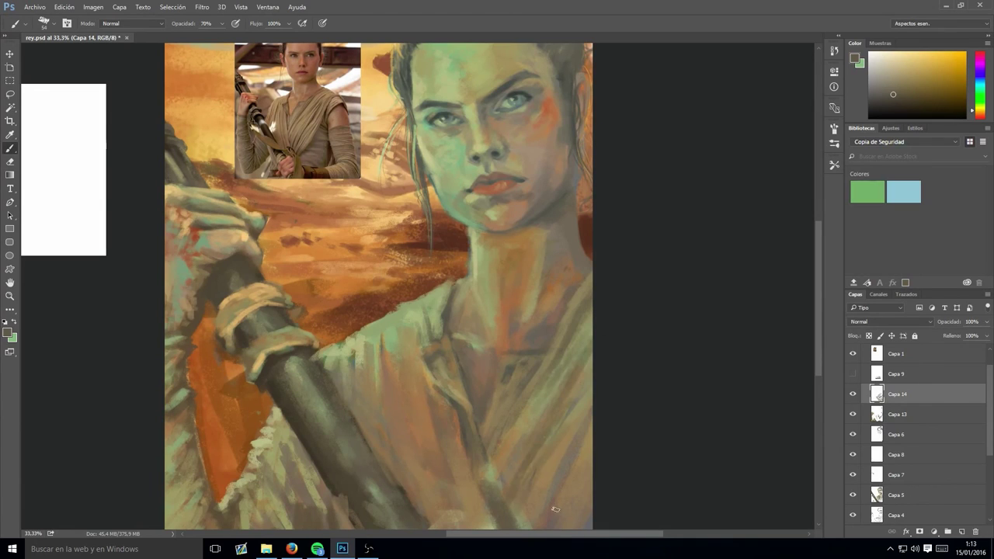
left_click(544, 404, "alt")
mouse_move(567, 478)
left_mouse_down()
mouse_move(556, 509)
mouse_move(592, 485)
left_mouse_up()
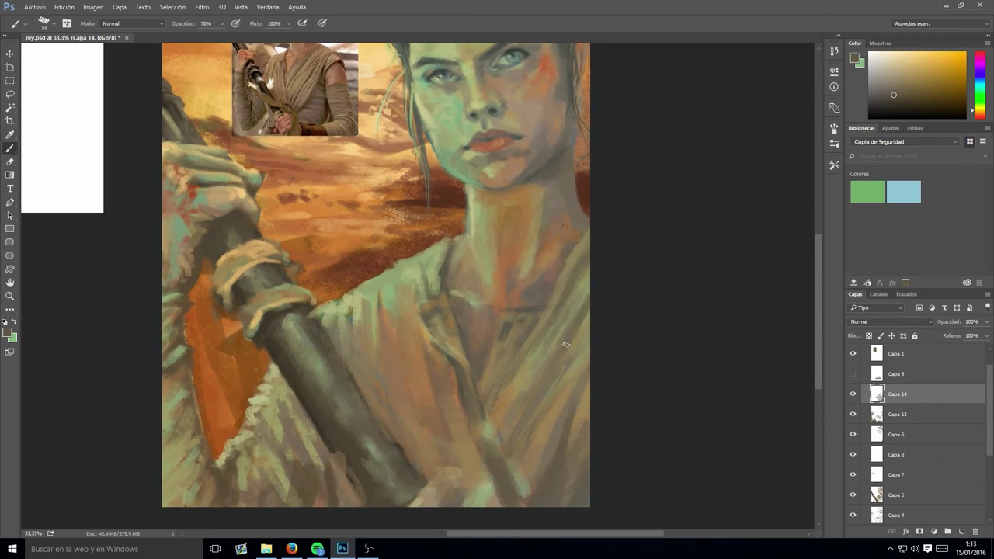
- Add green, pale greenish-yellow and brown-orange strokes on the right side of the robe
mouse_move(566, 345)
left_mouse_down()
mouse_move(589, 338)
mouse_move(584, 435)
left_mouse_up()
left_click(477, 111, "alt")
left_click_drag(544, 373, 578, 386)
left_click(505, 365, "alt")
left_click_drag(447, 334, 443, 458)
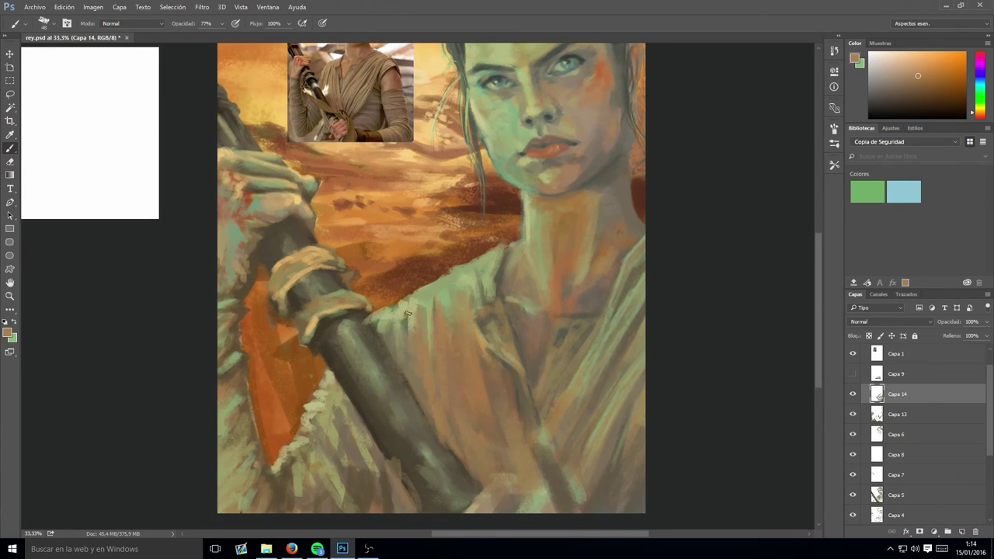
left_click(407, 313, "alt")
left_click_drag(435, 306, 478, 454)
left_click(555, 453, "alt")
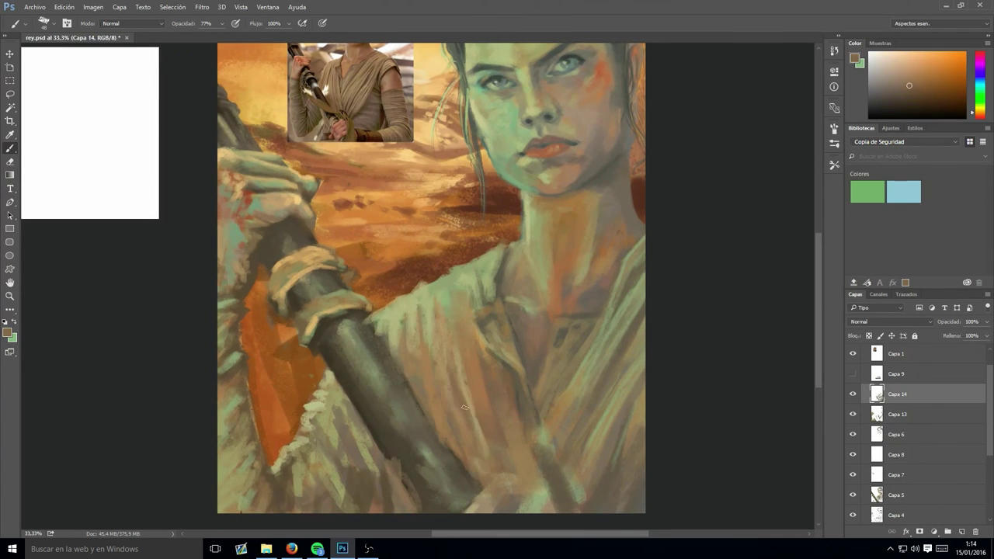
left_click_drag(470, 373, 466, 435)
mouse_move(436, 311)
left_mouse_down()
mouse_move(431, 396)
mouse_move(415, 362)
left_mouse_up()
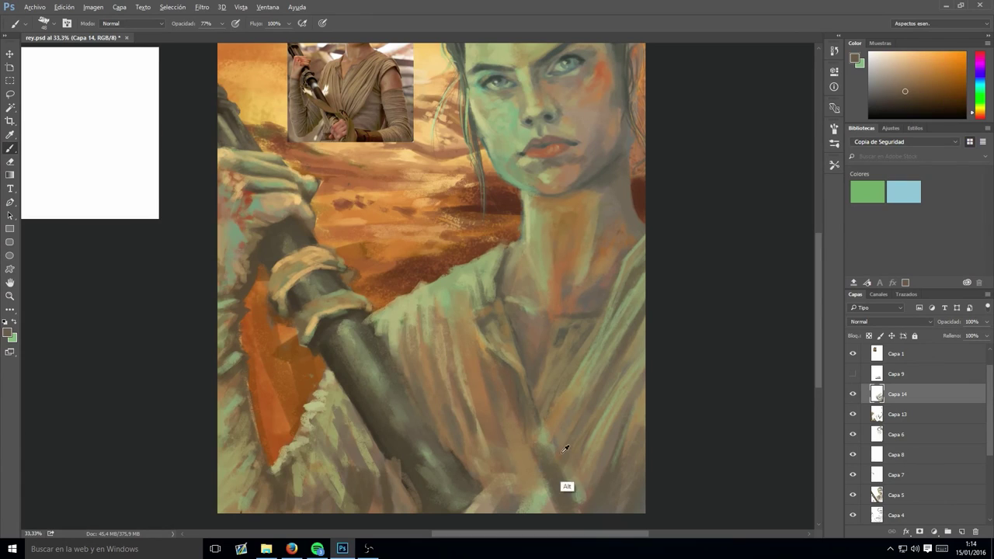
- Paint pale green strokes on the collar, shoulder and robe, and dark brown on the lower robe
left_click(567, 56, "alt")
left_click_drag(502, 350, 485, 455)
left_click(491, 290, "alt")
left_click_drag(452, 321, 466, 279)
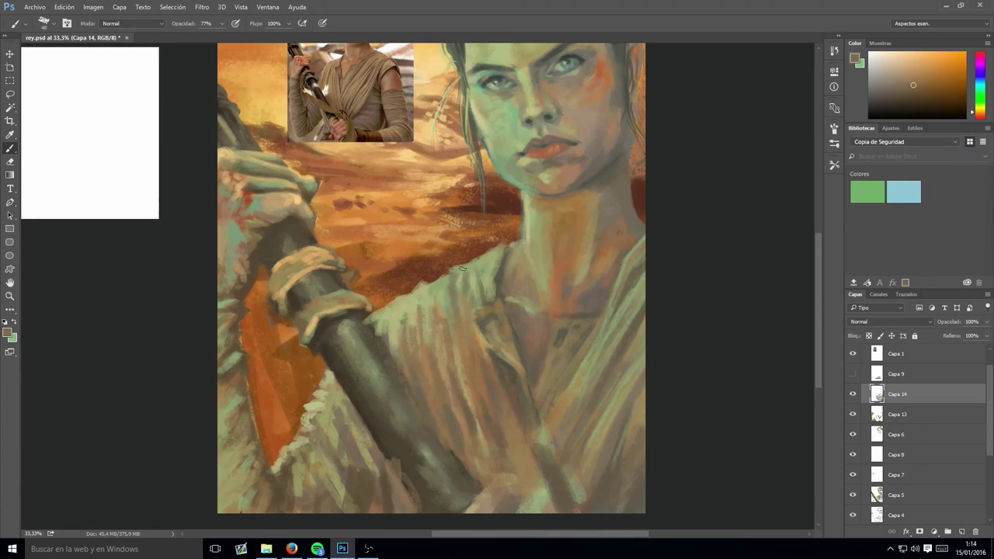
left_click(464, 274, "alt")
left_click_drag(490, 439, 467, 314)
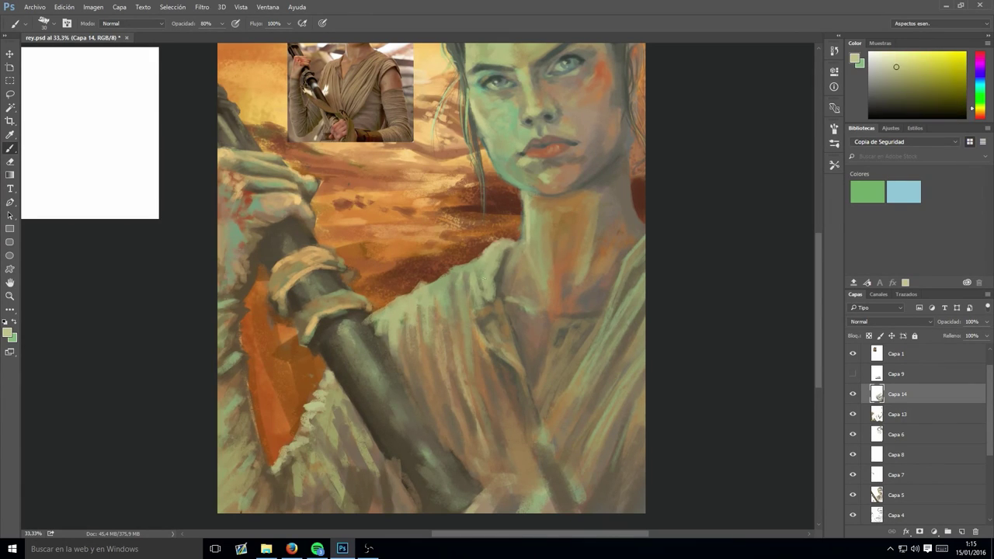
left_click_drag(489, 248, 441, 320)
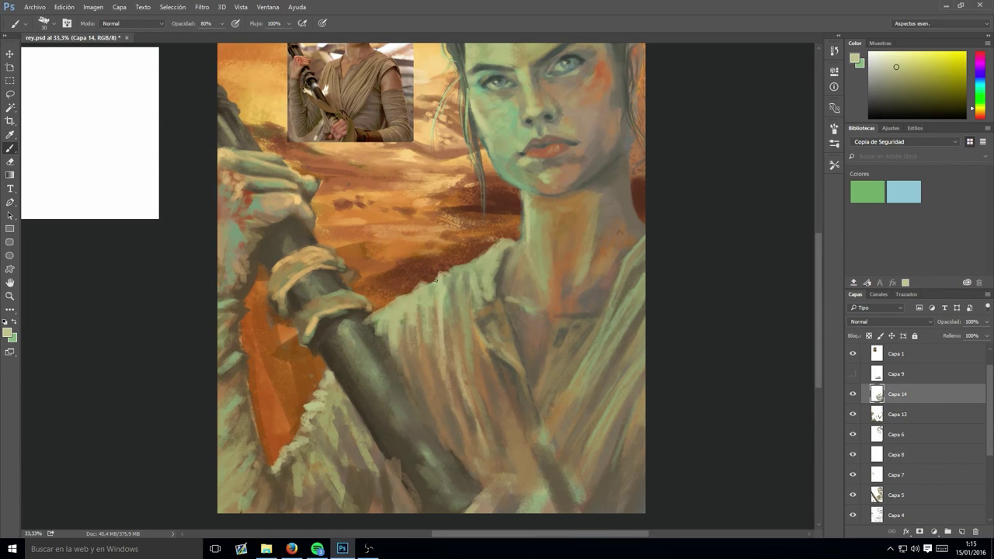
left_click(521, 299, "alt")
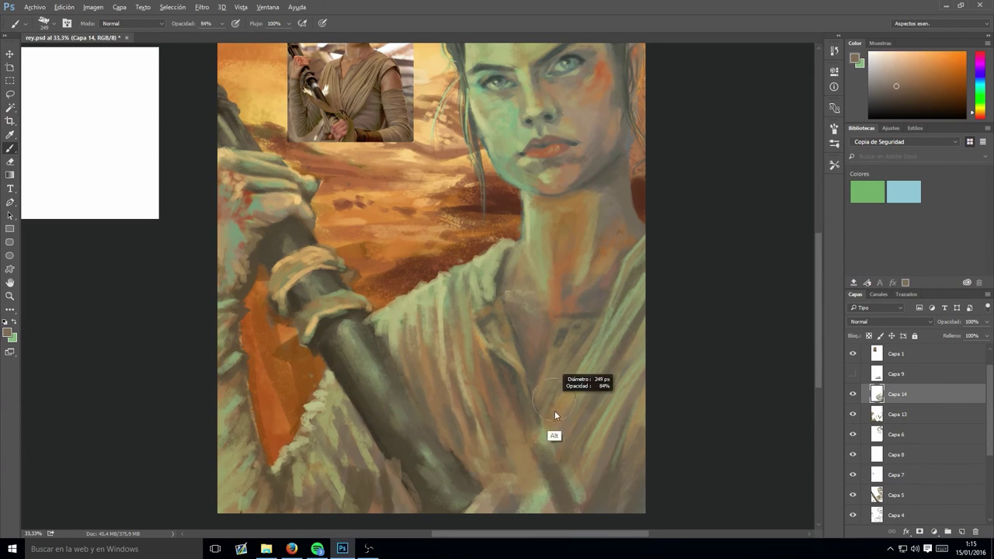
left_click_drag(515, 416, 490, 505)
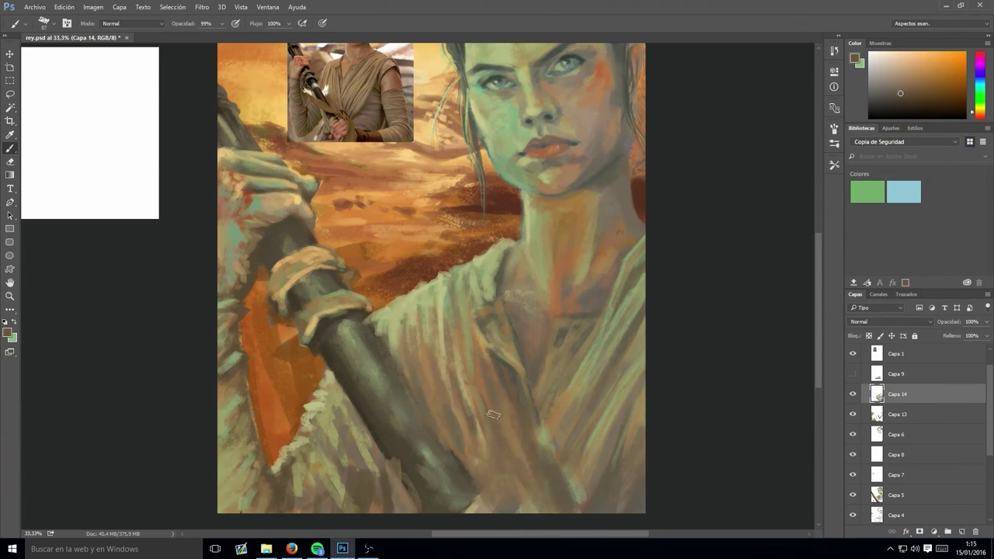
left_click(536, 443, "alt")
- Erase stray strokes over the staff and the lower sleeve
key("e")
left_click_drag(529, 452, 468, 379)
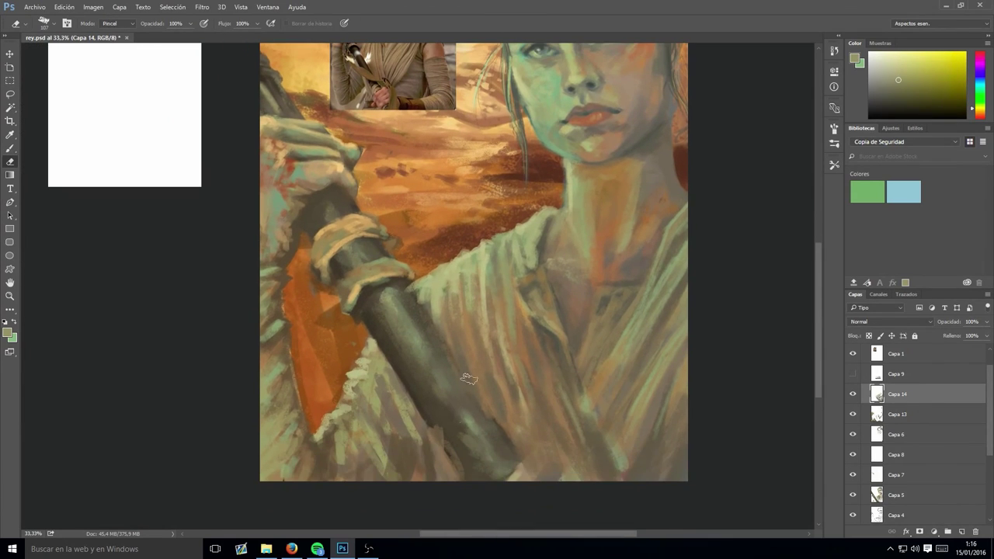
left_click_drag(458, 427, 438, 475)
left_click_drag(466, 384, 427, 303)
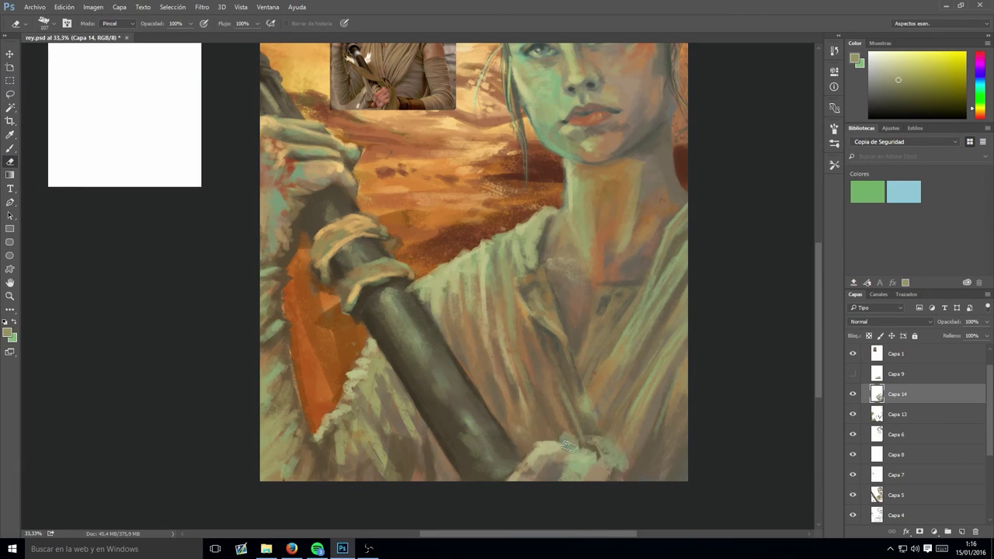
left_click_drag(561, 461, 598, 470)
key("b")
left_click(442, 470, "alt")
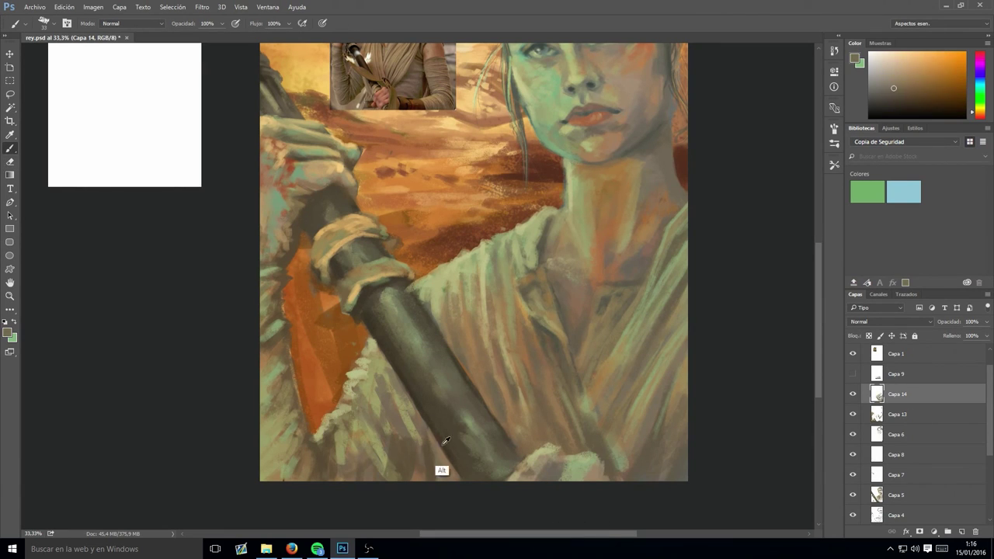
- Try the eraser again, dismiss the history eraser warning and return to the brush
key("e")
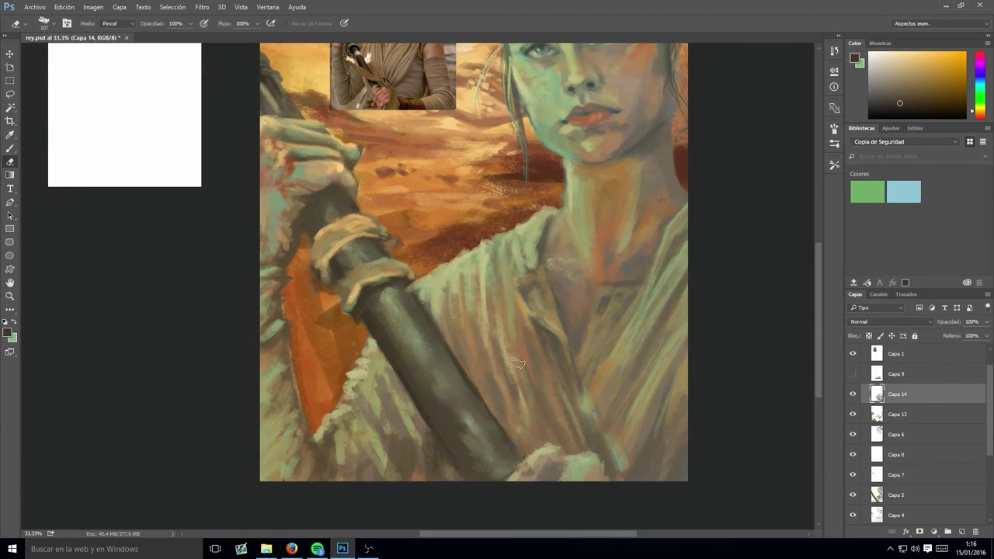
scroll(521, 362, "down", 1)
left_click(507, 278, "alt")
key("Return")
key("b")
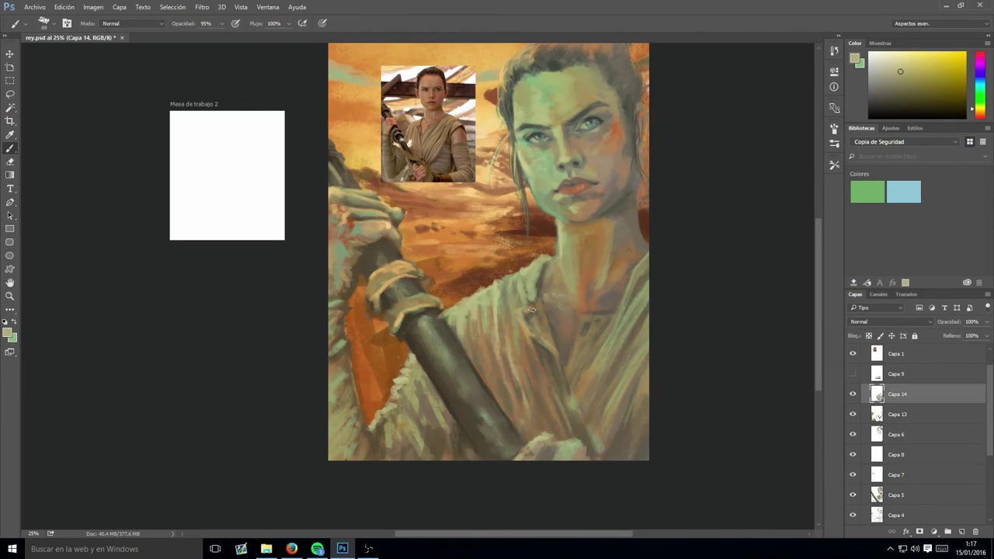
left_click(536, 308, "alt")
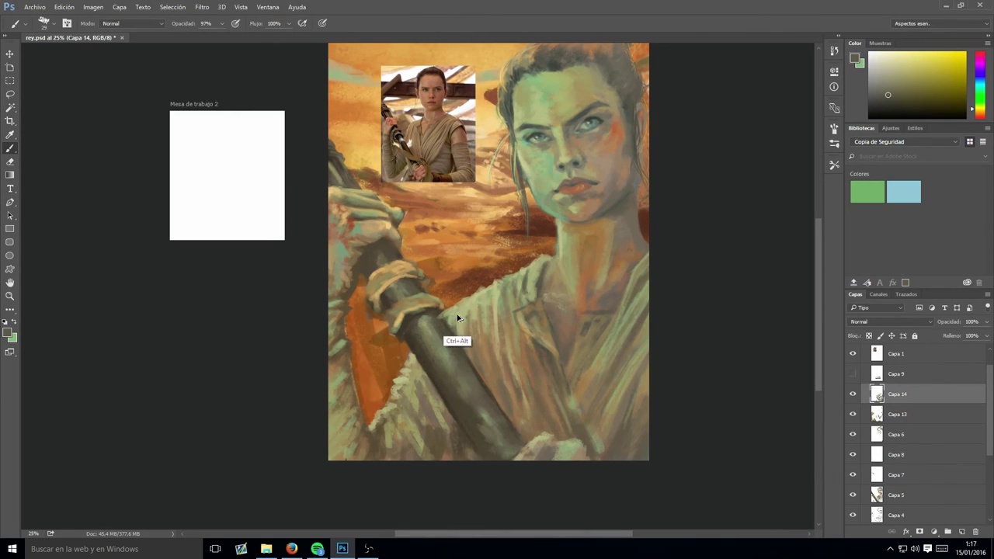
- Paint light tan strokes at 99% opacity in the lower-left area beside the staff
key("9")
key("9")
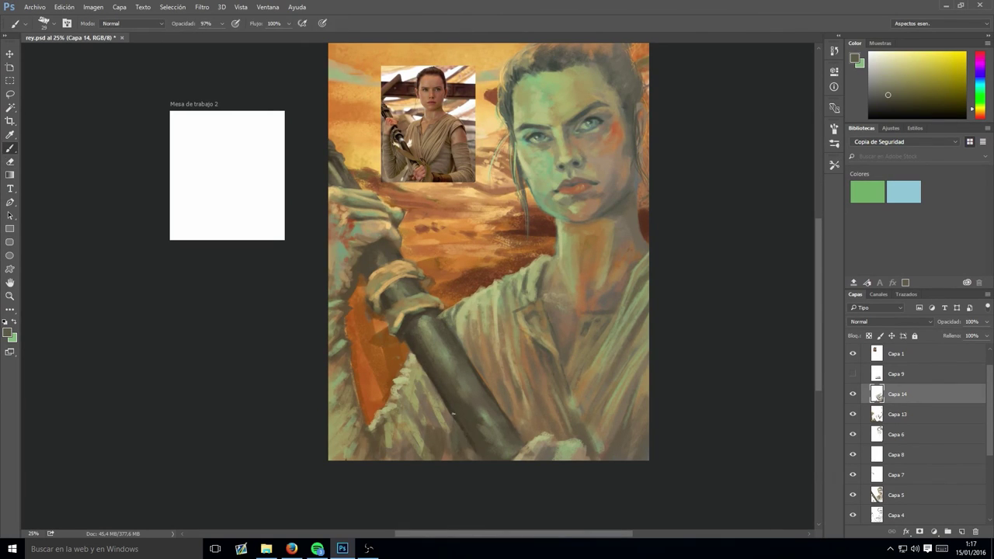
left_click(443, 424, "alt")
left_click_drag(411, 396, 384, 455)
left_click(629, 231, "alt")
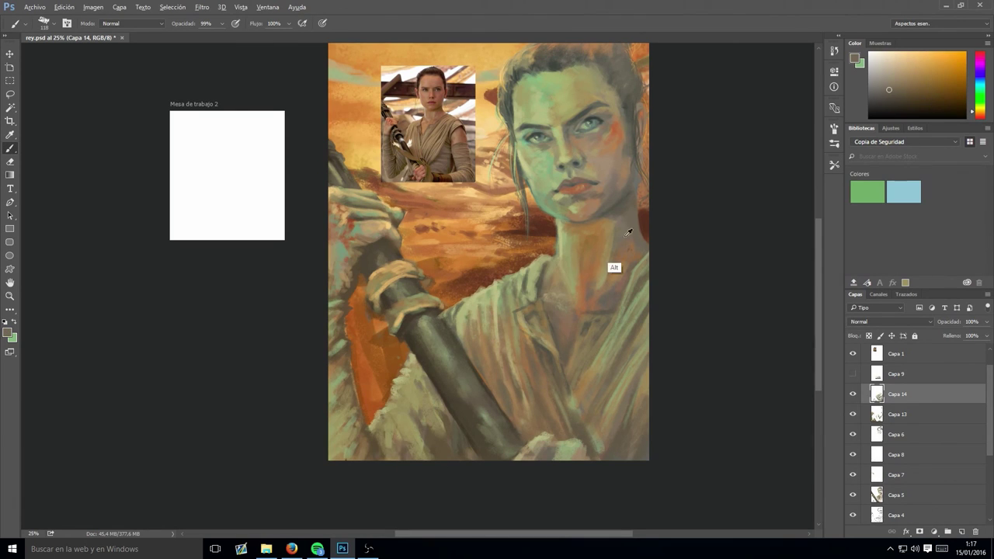
left_click(408, 381, "alt")
mouse_move(412, 389)
left_mouse_down()
mouse_move(388, 447)
mouse_move(446, 409)
left_mouse_up()
left_click(411, 404, "alt")
- Zoom in and sample face tones and a peach colour for the hand
key("ctrl+plus")
left_click(577, 224, "alt")
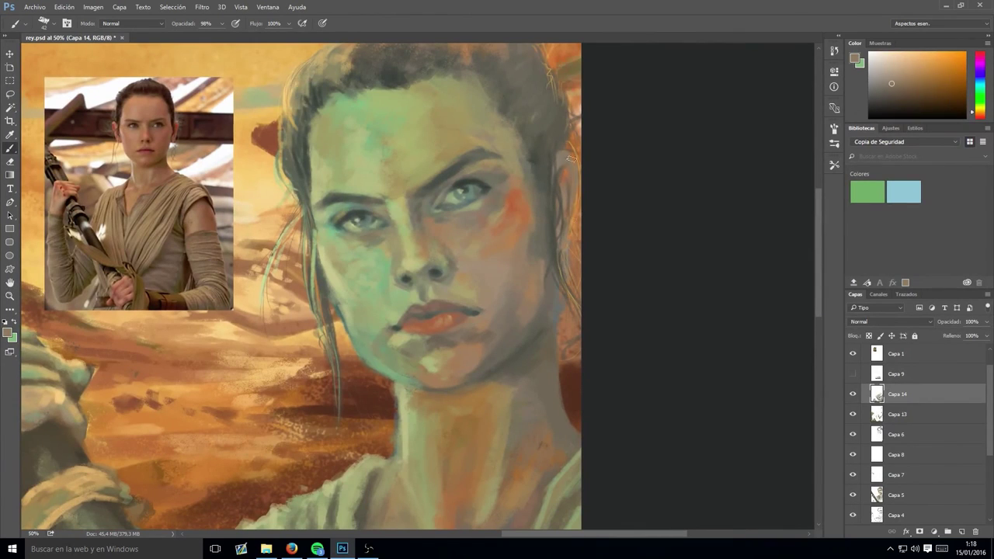
left_click(560, 305, "alt")
scroll(554, 332, "down", 3)
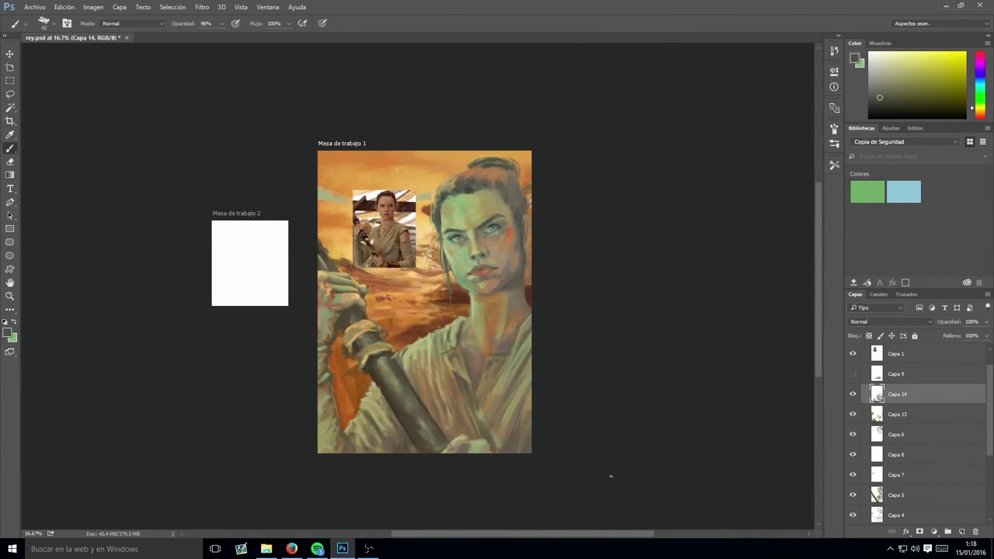
scroll(417, 247, "up", 2)
left_click(528, 419, "alt")
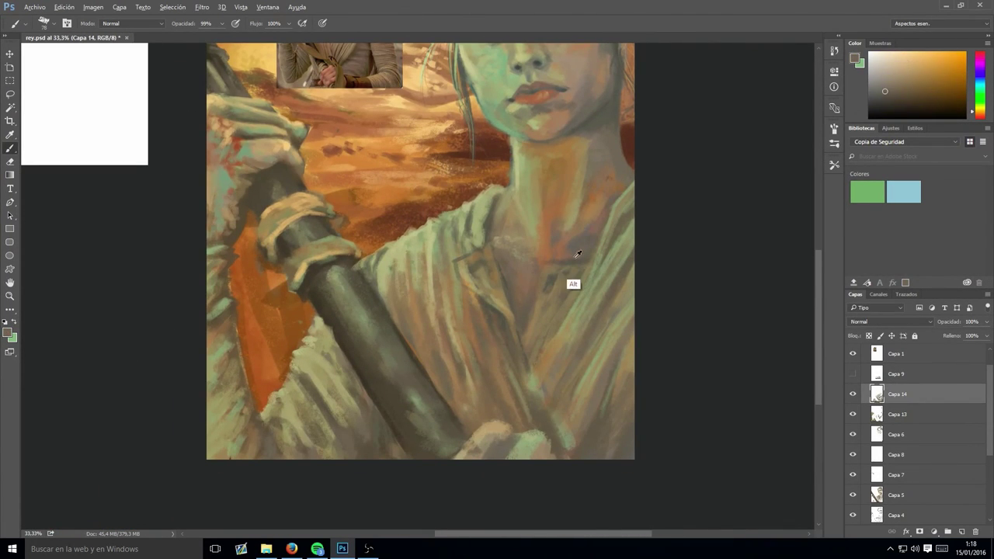
- Paint light skin-tone strokes over and around the lower hand
left_click(509, 443, "alt")
mouse_move(498, 439)
left_mouse_down()
mouse_move(459, 455)
mouse_move(478, 436)
mouse_move(505, 447)
left_mouse_up()
left_click(517, 436, "alt")
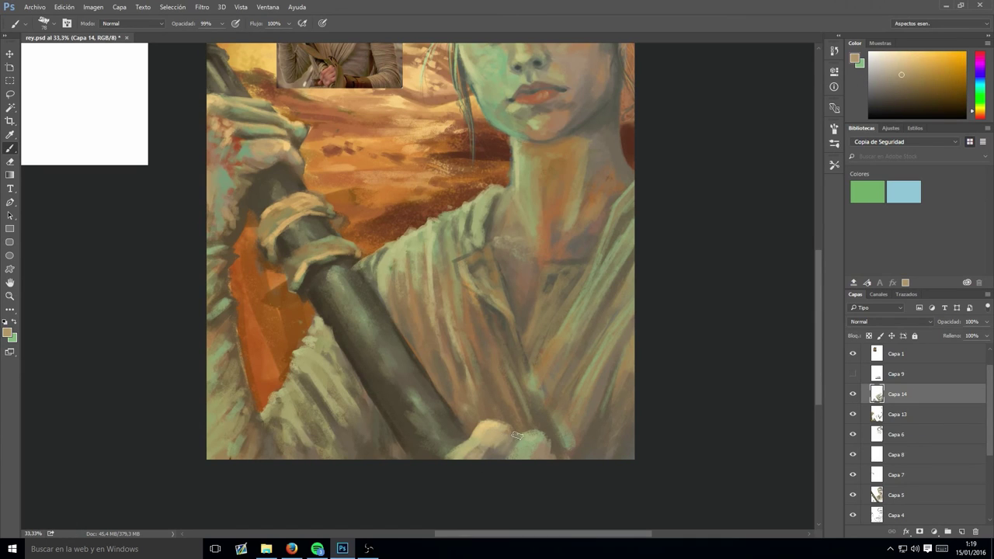
key("ctrl+minus")
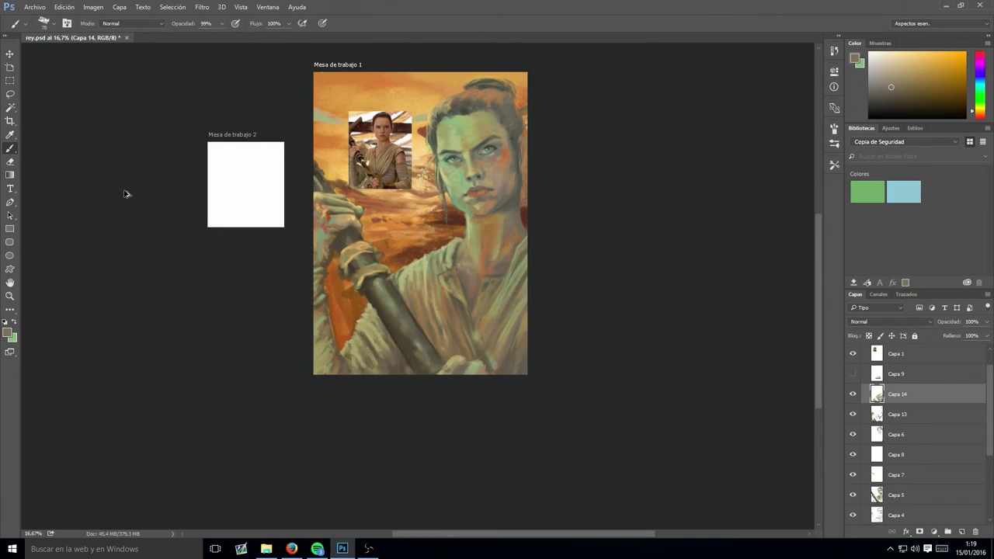
key("ctrl+plus")
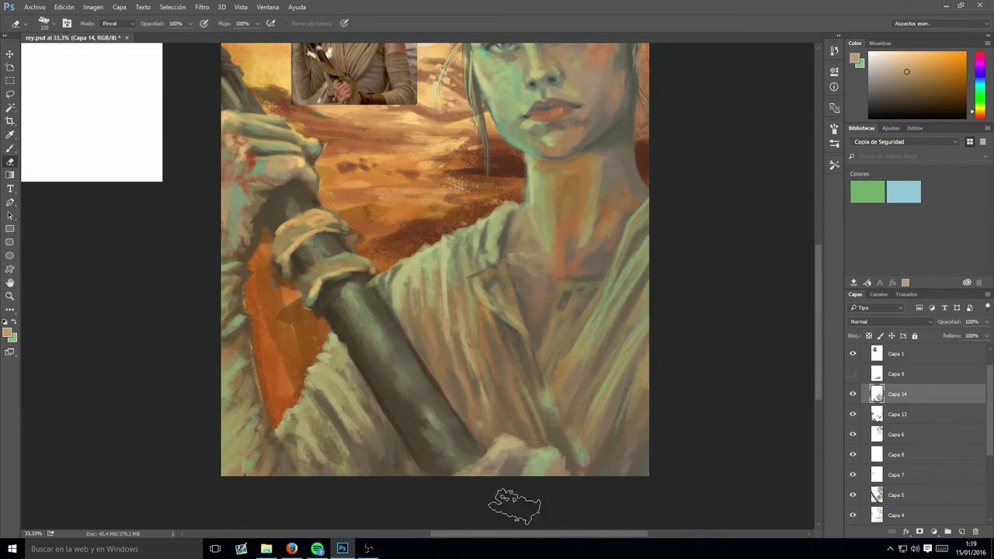
- Pick a lighter yellowish tone and paint a pale patch over the hand on new layer Capa 15
left_click(559, 464, "alt")
left_click(274, 365, "alt")
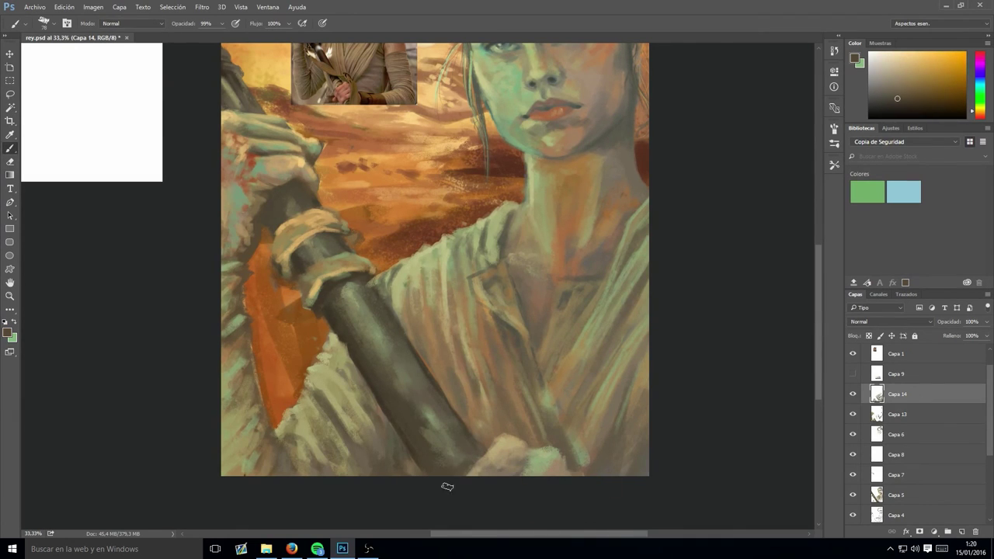
left_click(505, 469, "alt")
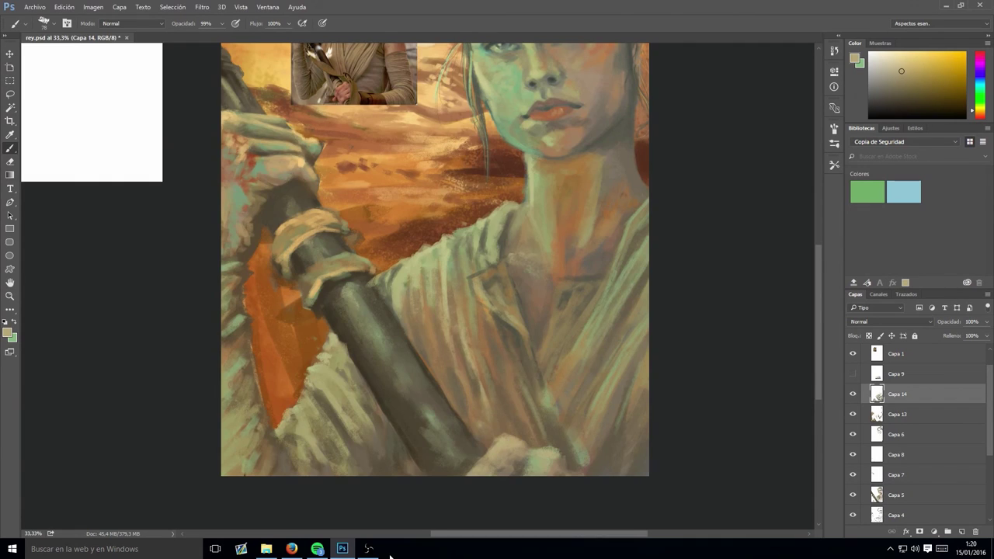
scroll(340, 334, "down", 1)
scroll(393, 464, "down", 1)
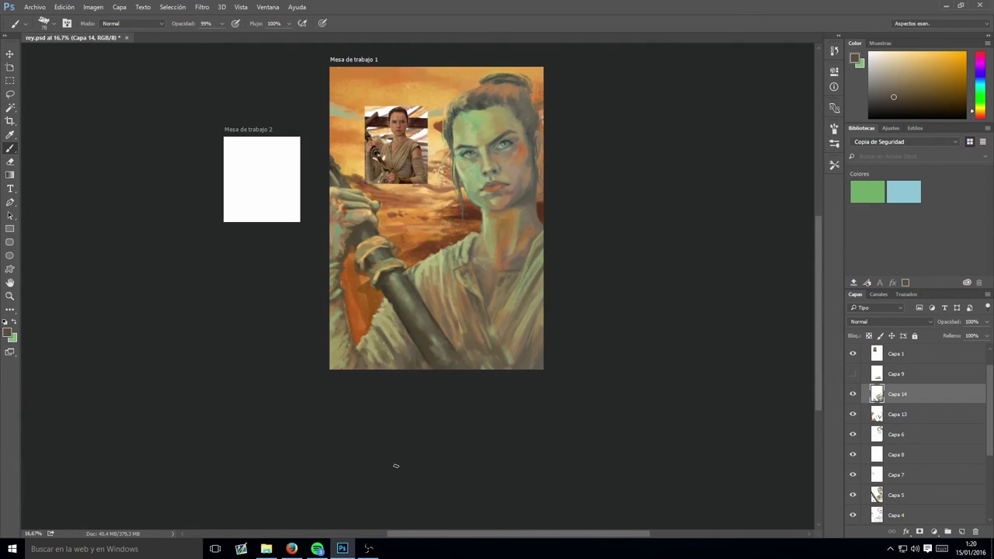
scroll(427, 368, "up", 2)
key("ctrl+shift+alt+n")
mouse_move(544, 388)
left_mouse_down()
mouse_move(466, 412)
mouse_move(497, 420)
mouse_move(456, 415)
left_mouse_up()
scroll(389, 432, "down", 2)
- On Capa 14, sample tan and darker tones at 38% brush opacity, then reset to full
scroll(506, 355, "up", 1)
key("alt+bracketleft")
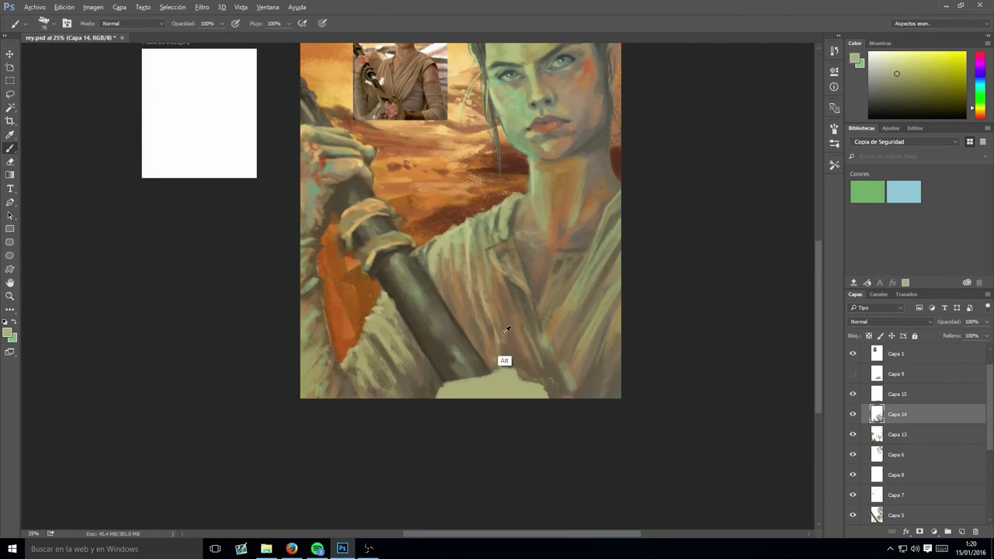
left_click(505, 355, "alt")
key("3")
key("8")
left_click(554, 370, "alt")
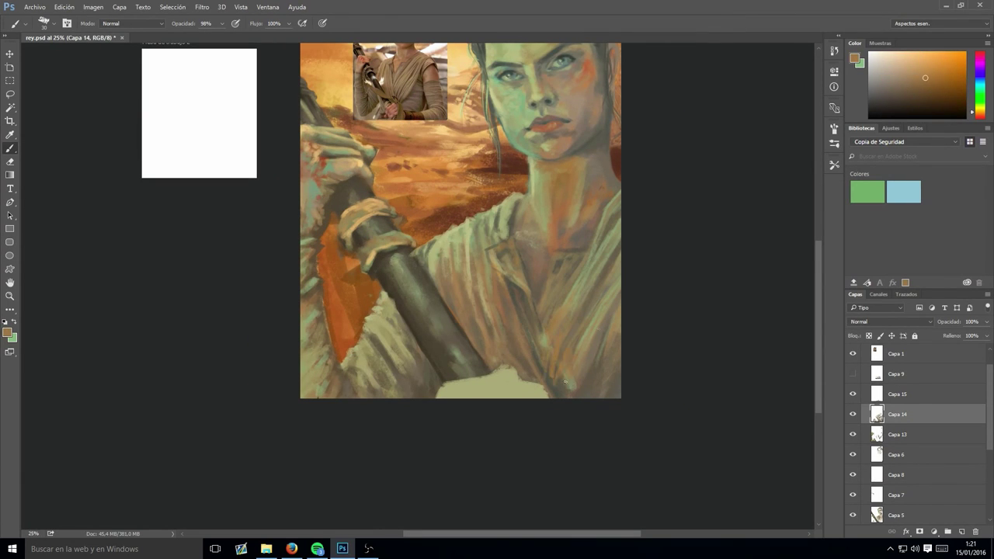
left_click(563, 373, "alt")
key("0")
- On Capa 15, paint a dark orange-brown stroke beside the lower hand and a light tan edge
left_click(890, 397)
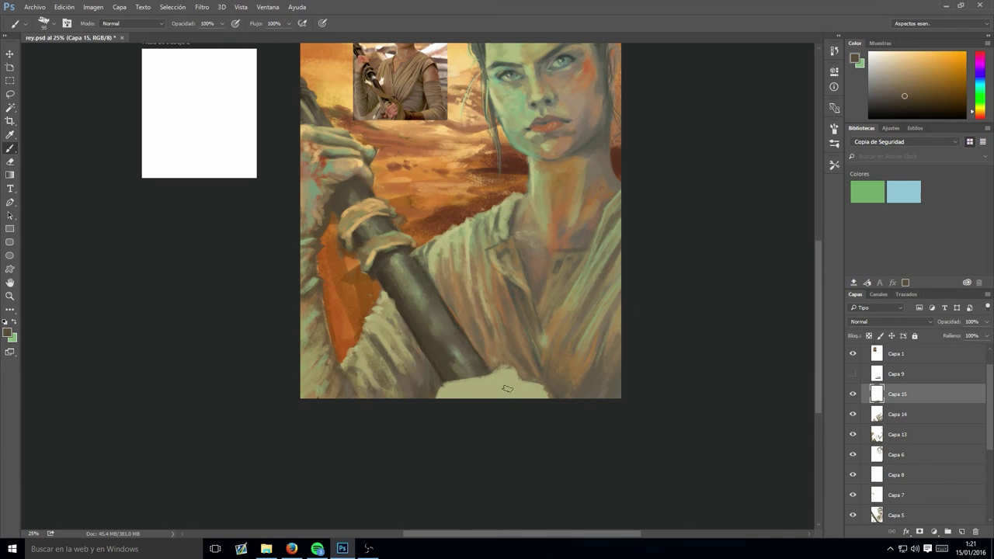
left_click(518, 298, "alt")
scroll(518, 298, "up", 1)
left_click(523, 326, "alt")
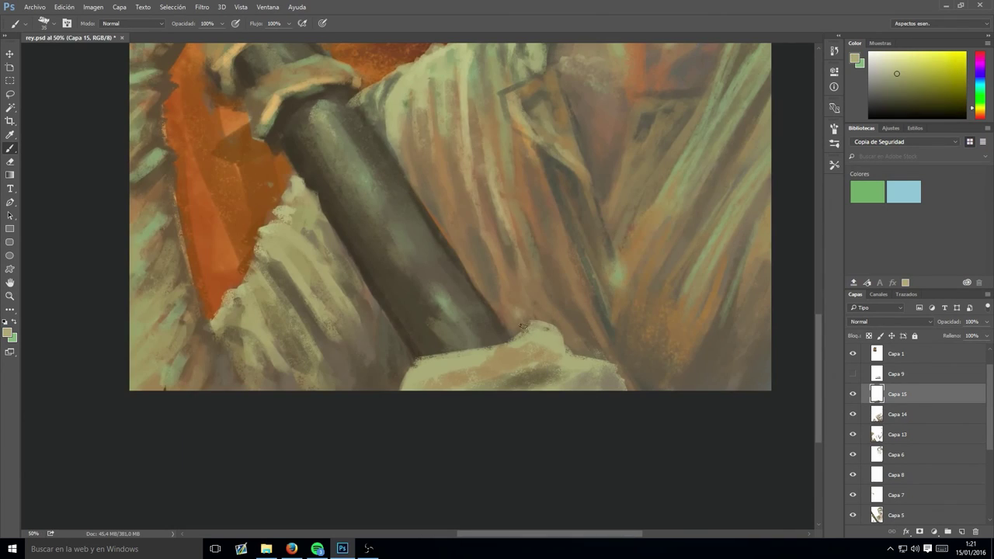
left_click(517, 342, "alt")
mouse_move(571, 353)
left_mouse_down()
mouse_move(536, 380)
mouse_move(451, 373)
left_mouse_up()
left_click(515, 355, "alt")
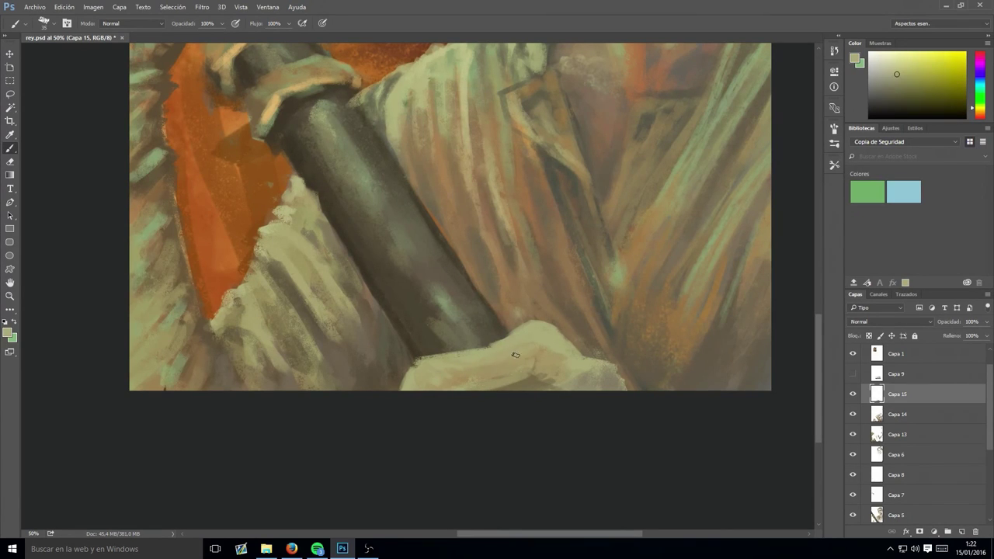
key("ctrl+minus")
- Erase part of the patch on the hand and the strokes around the lower hand
key("e")
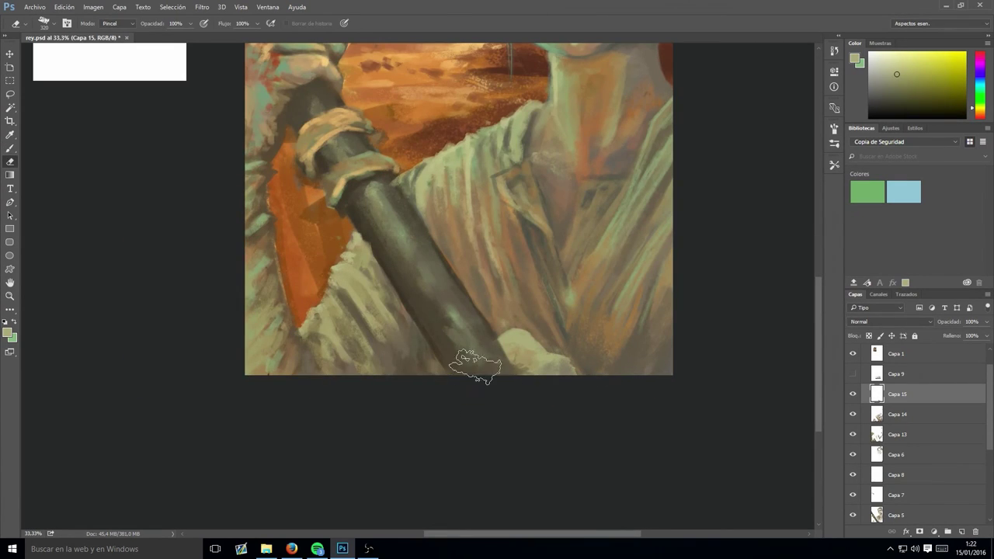
left_click(474, 364, "alt")
scroll(475, 365, "up", 2)
mouse_move(575, 389)
left_mouse_down()
mouse_move(509, 435)
mouse_move(573, 440)
left_mouse_up()
- Block in a beige patch over the lower hand on Capa 15
left_click(928, 422)
key("b")
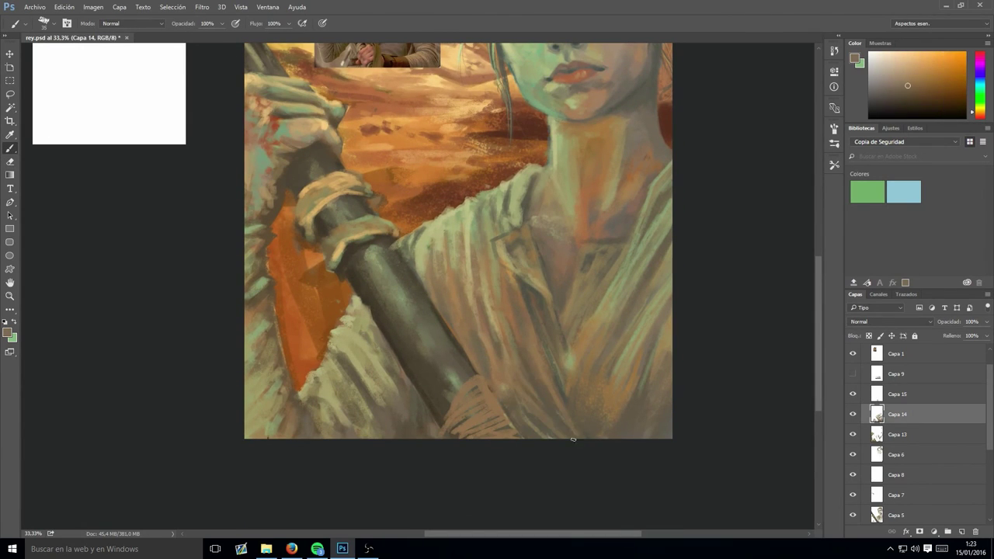
key("alt+bracketright")
mouse_move(513, 385)
left_mouse_down()
mouse_move(458, 431)
mouse_move(505, 404)
mouse_move(466, 439)
left_mouse_up()
key("e")
key("b")
- Repaint the lower hand with pale green and ochre brush strokes sampled from the painting
left_click(482, 404, "alt")
left_click(462, 233, "alt")
left_click_drag(446, 389, 480, 398)
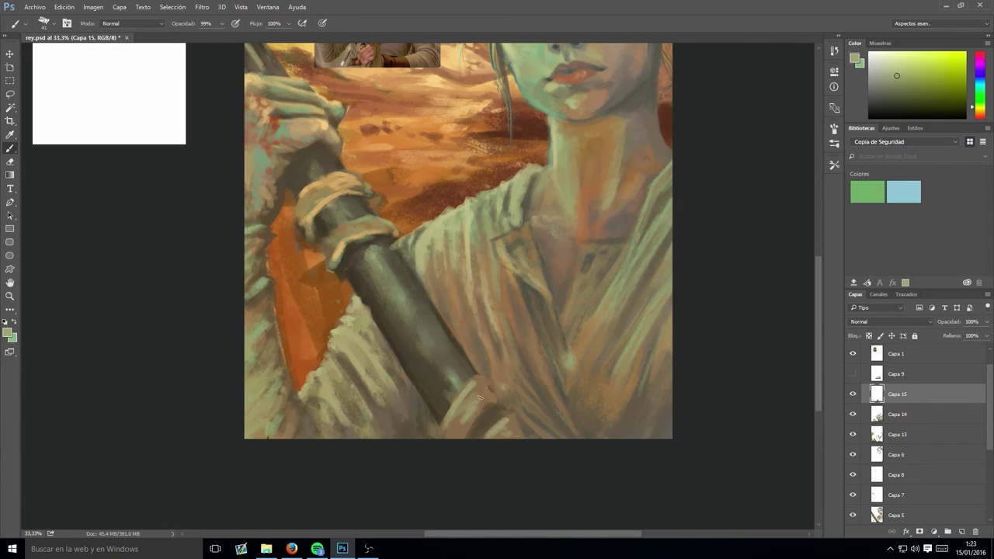
left_click(480, 397, "alt")
left_click_drag(442, 434, 470, 424)
left_click(516, 415, "alt")
mouse_move(486, 377)
left_mouse_down()
mouse_move(469, 384)
mouse_move(481, 405)
left_mouse_up()
left_click(466, 393, "alt")
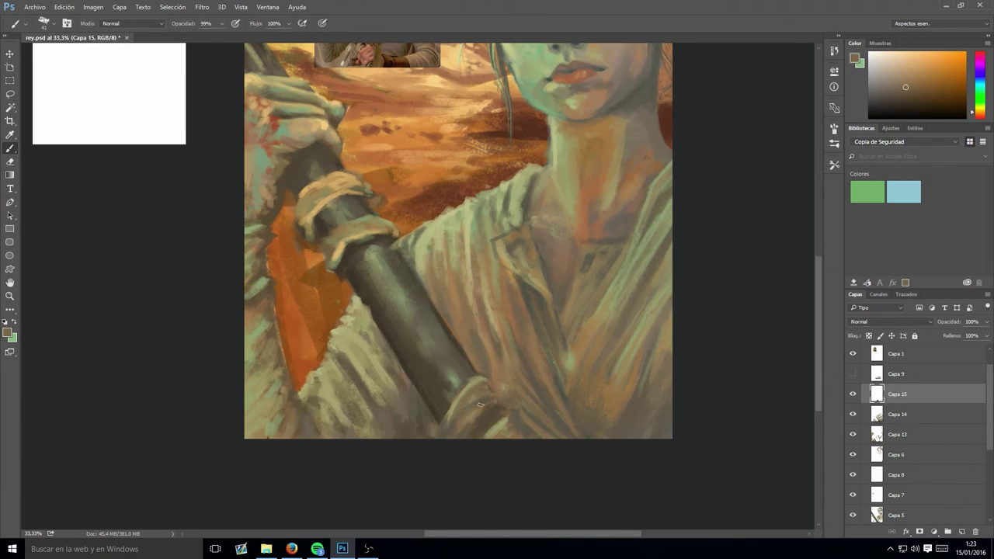
left_click(454, 325, "alt")
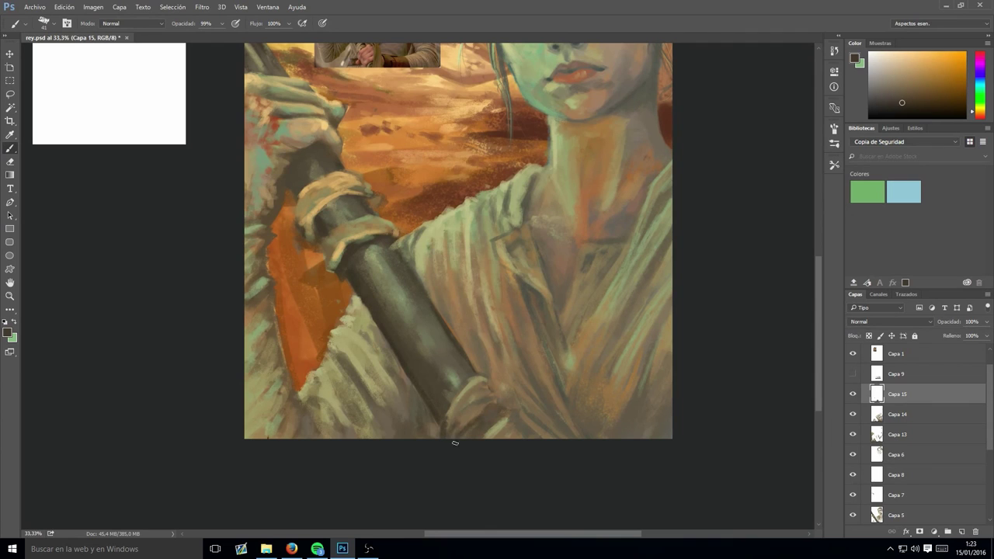
- Sample more robe colours, then hide the Capa 1 reference photo layer
key("ctrl+minus")
key("ctrl+minus")
key("ctrl+minus")
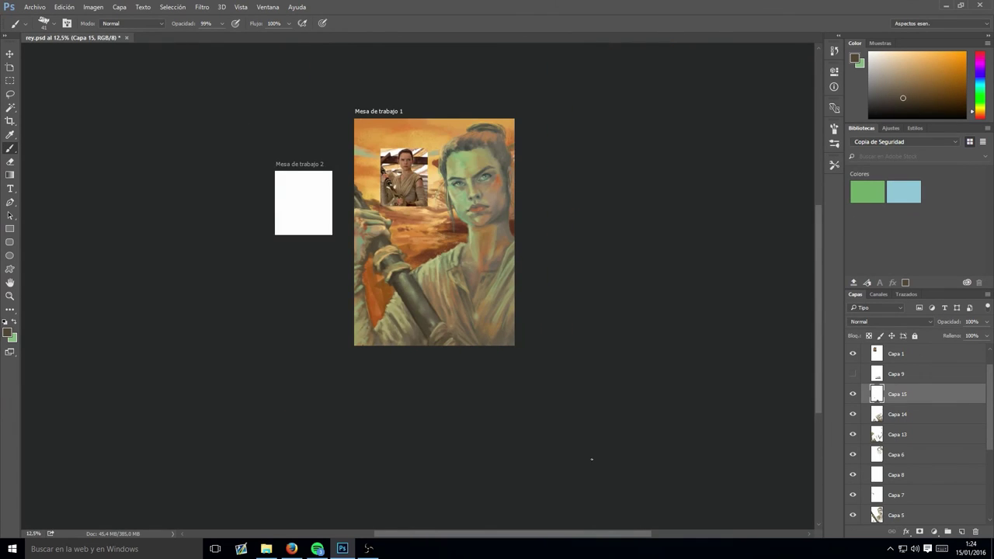
key("ctrl+plus")
key("ctrl+plus")
key("ctrl+plus")
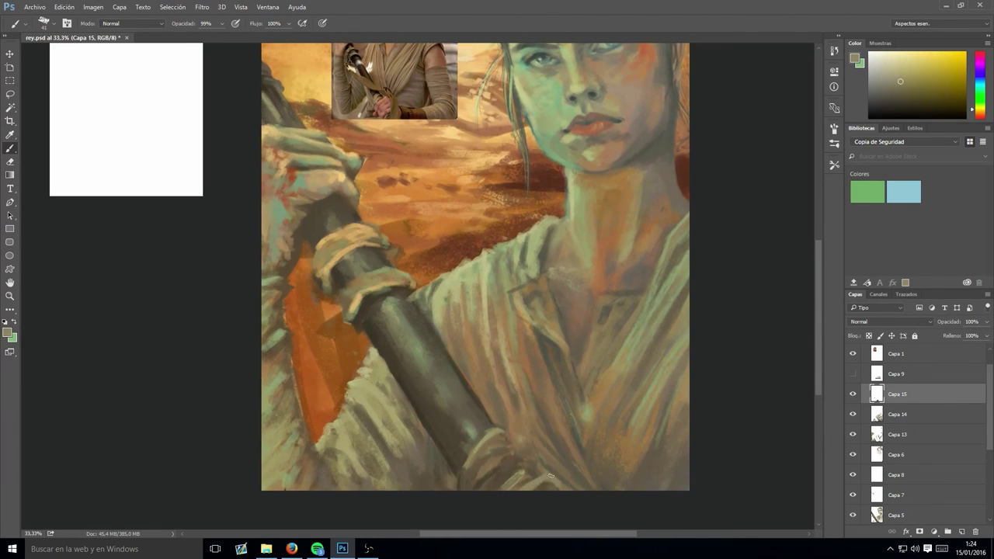
left_click(529, 93, "alt")
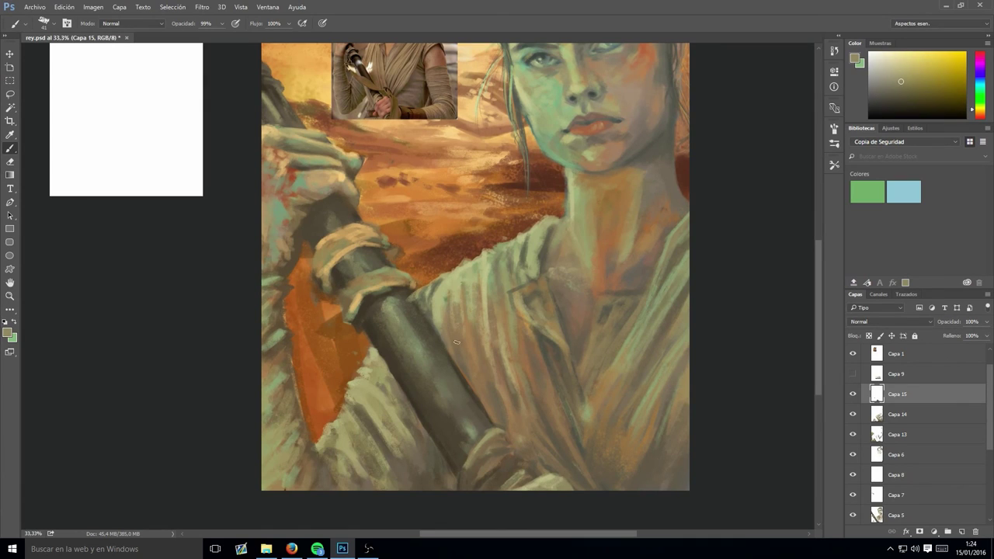
left_click(484, 283, "alt")
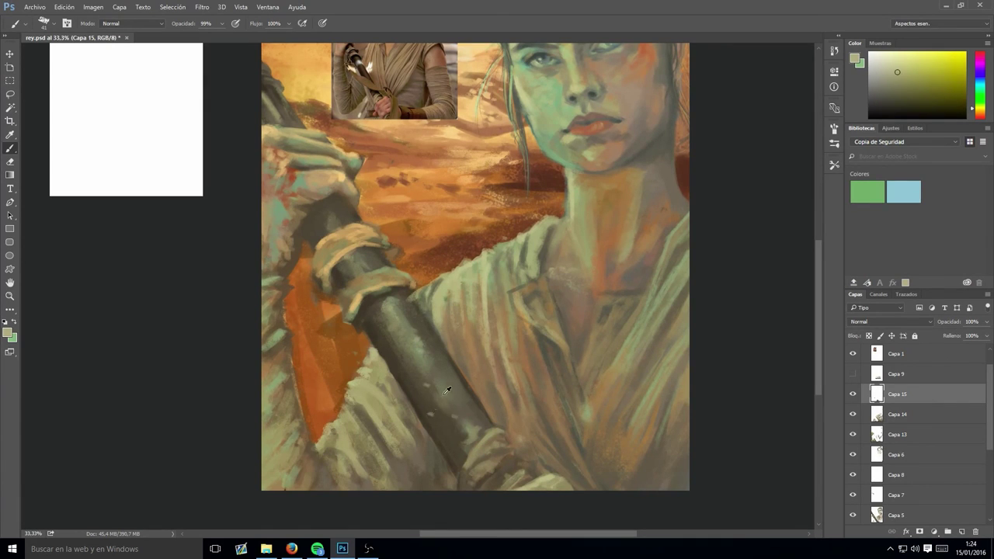
key("ctrl+minus")
key("ctrl+minus")
left_click(853, 353)
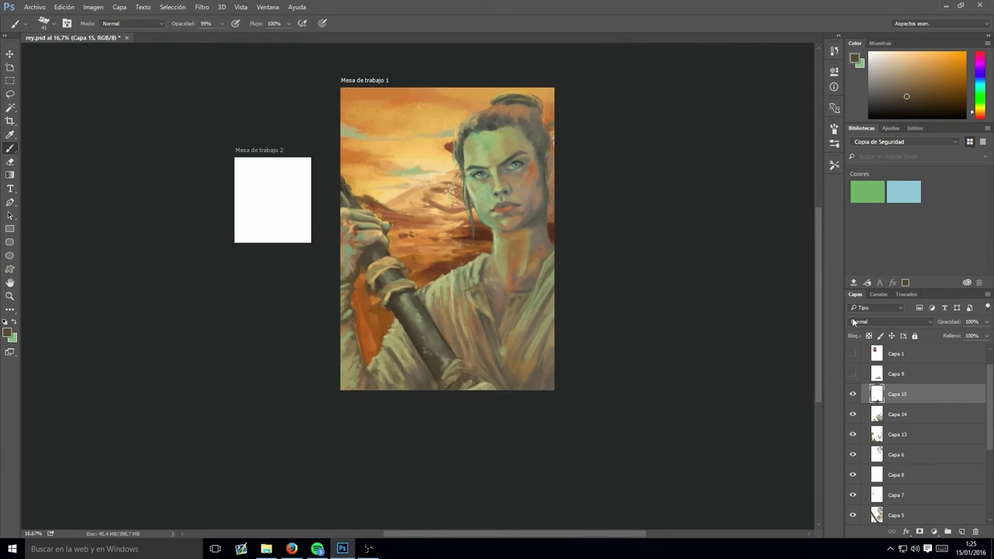
scroll(903, 455, "down", 4)
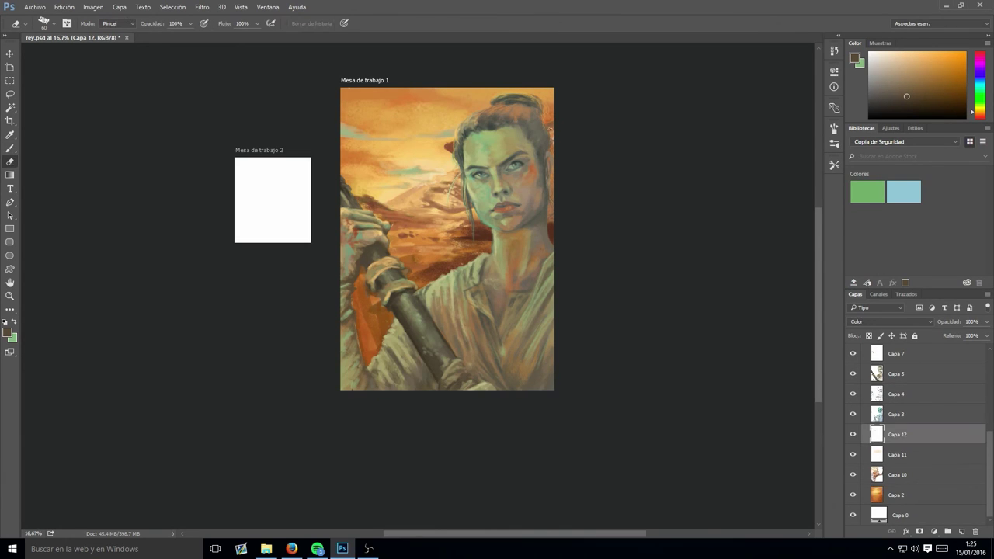
- Group the layers into Grupo 1, duplicate it and merge the copy into one layer
key("ctrl+g")
key("e")
key("ctrl+j")
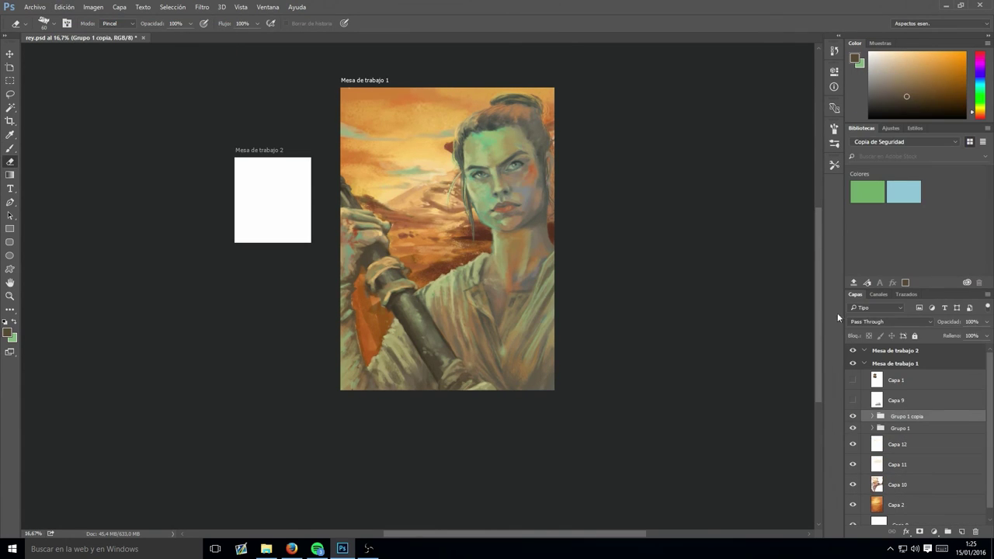
right_click(854, 424)
left_click(894, 260)
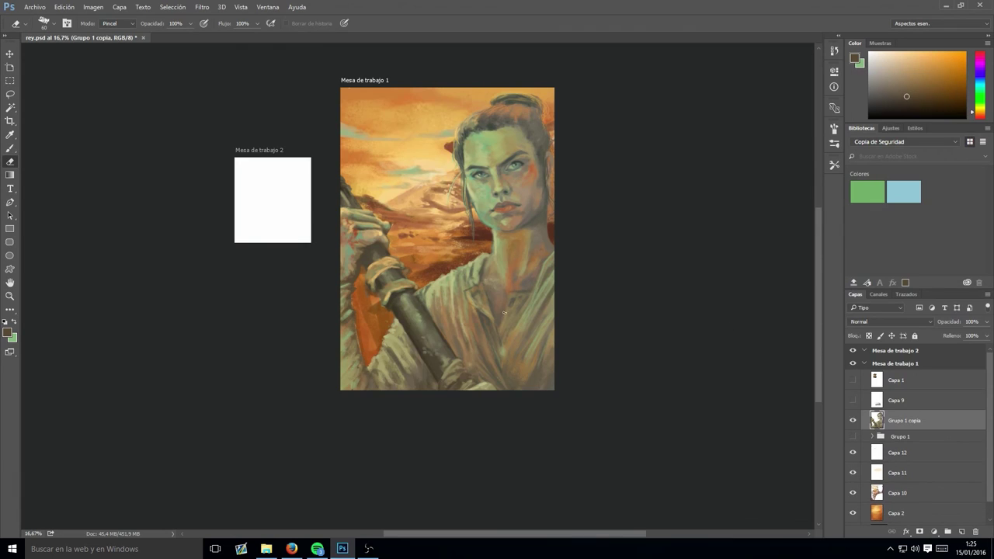
- Nudge the merged layer's hue slightly with Hue/Saturation
key("ctrl+plus")
key("l")
key("ctrl+u")
left_click_drag(164, 332, 169, 332)
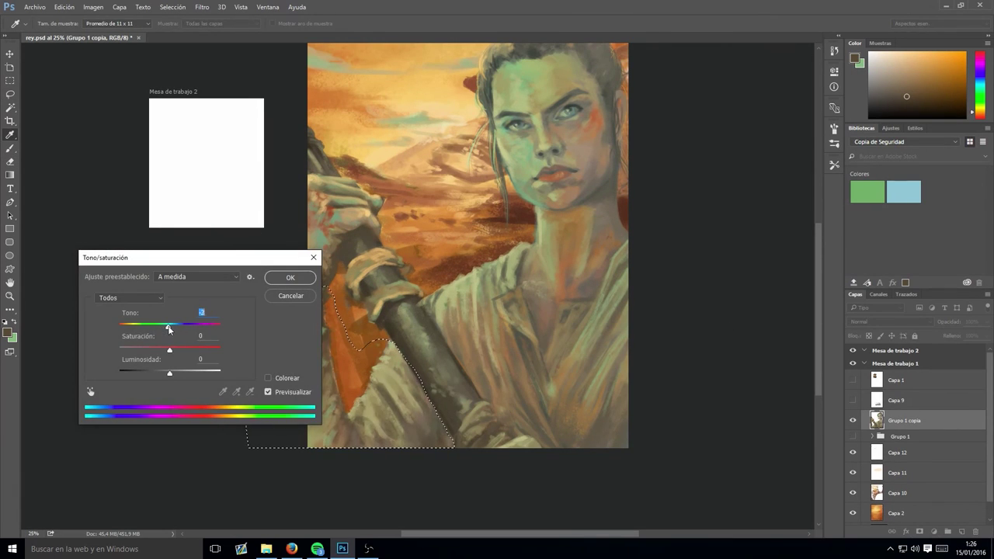
key("Return")
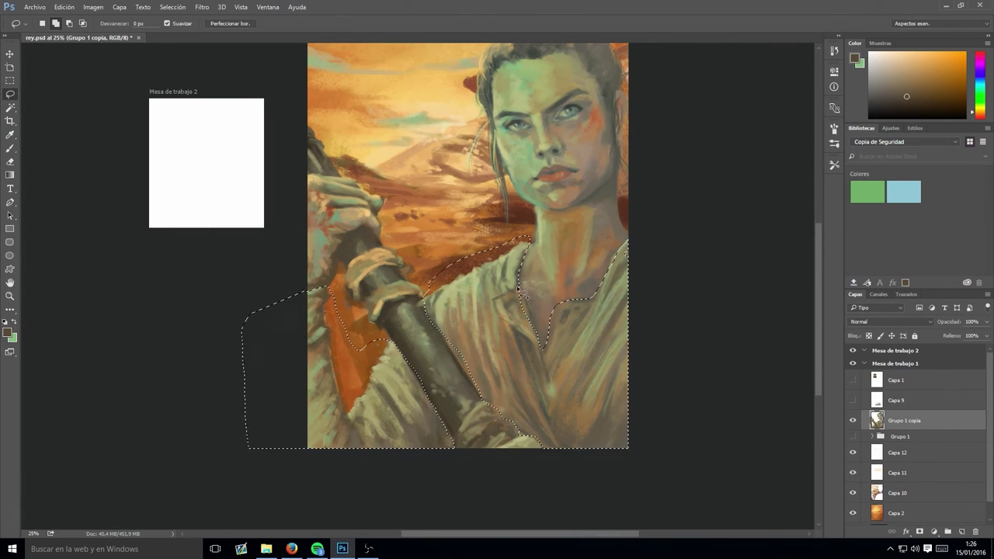
- Lasso the robe and staff and add a Hue/Saturation layer lowering their saturation
left_click_drag(545, 344, 501, 336)
left_click(933, 531)
left_click(843, 402)
left_click_drag(745, 131, 720, 150)
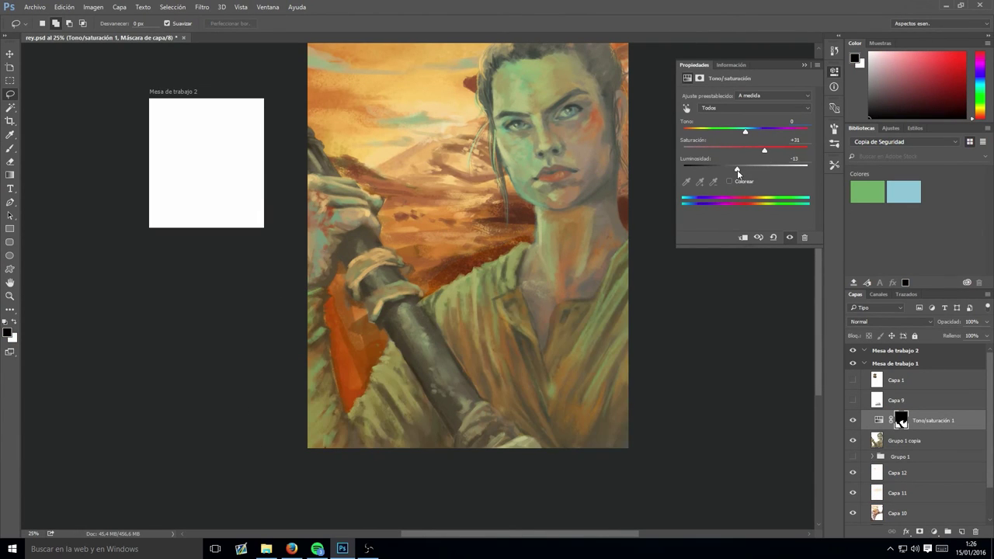
left_click(901, 421)
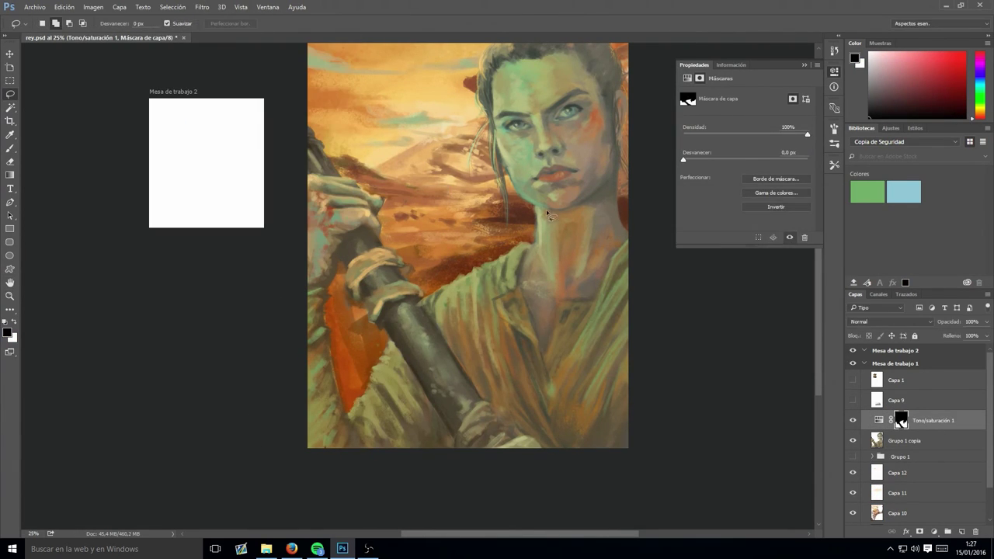
left_click(880, 421)
left_click_drag(764, 149, 735, 150)
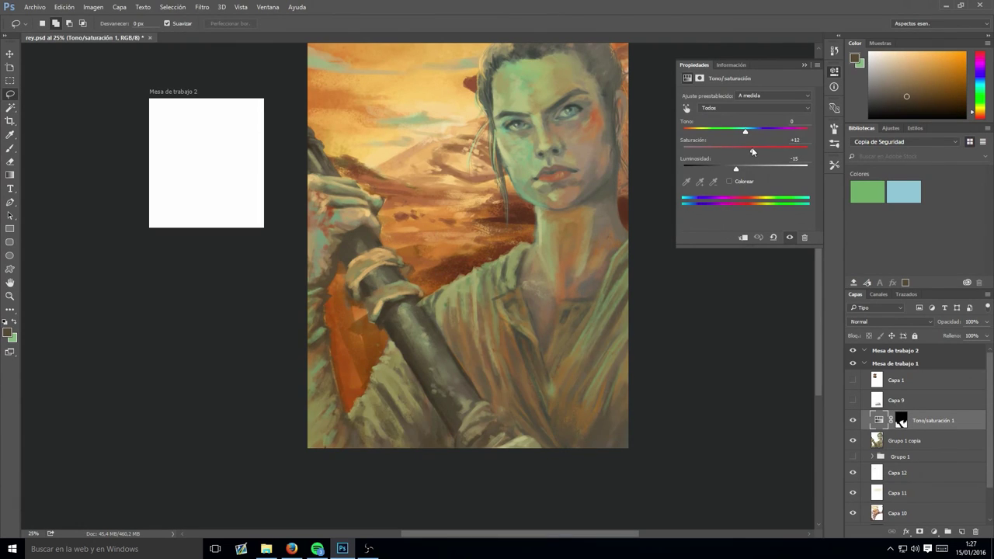
- Paint the Hue/Saturation mask between the neck and shoulder
left_click(901, 420)
key("c")
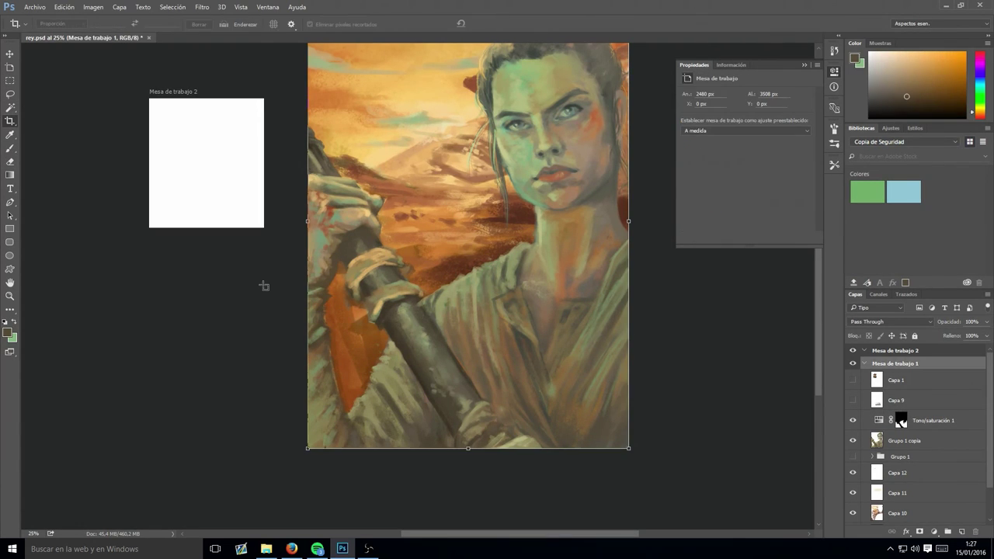
key("b")
left_click_drag(520, 241, 464, 274)
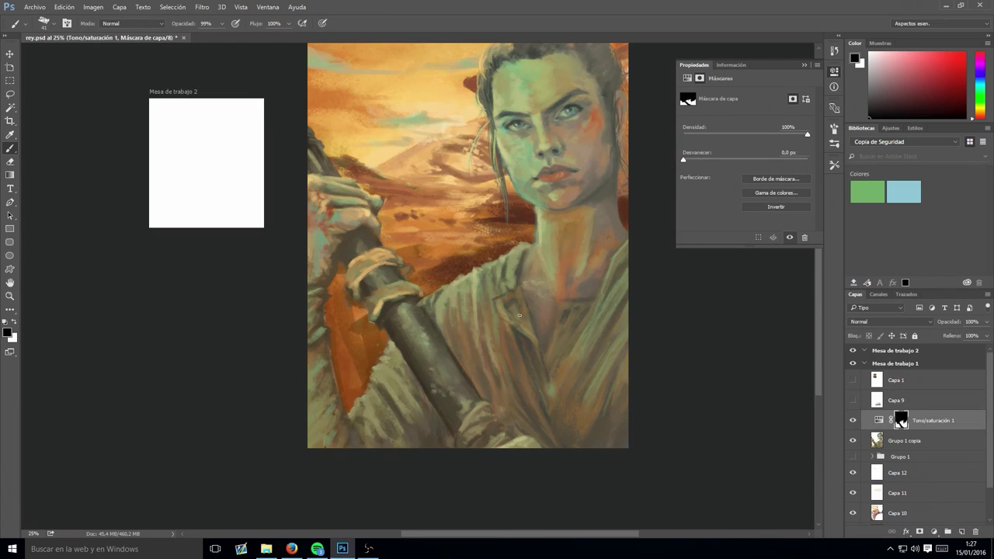
key("ctrl+minus")
- Add a purple-to-orange Gradient Map adjustment at 60% opacity
left_click(933, 533)
left_click(901, 521)
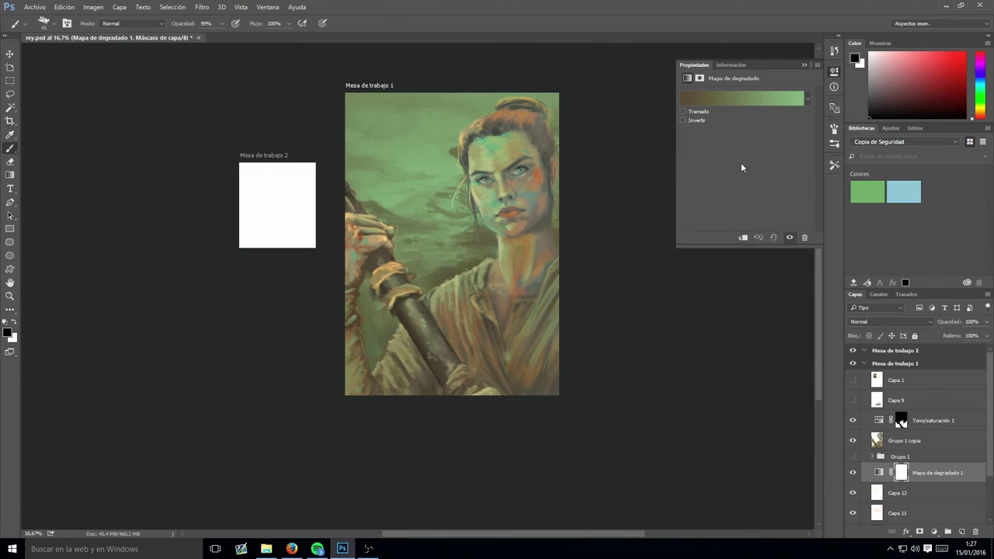
left_click(742, 98)
left_click(464, 141)
key("Return")
left_click_drag(988, 322, 963, 335)
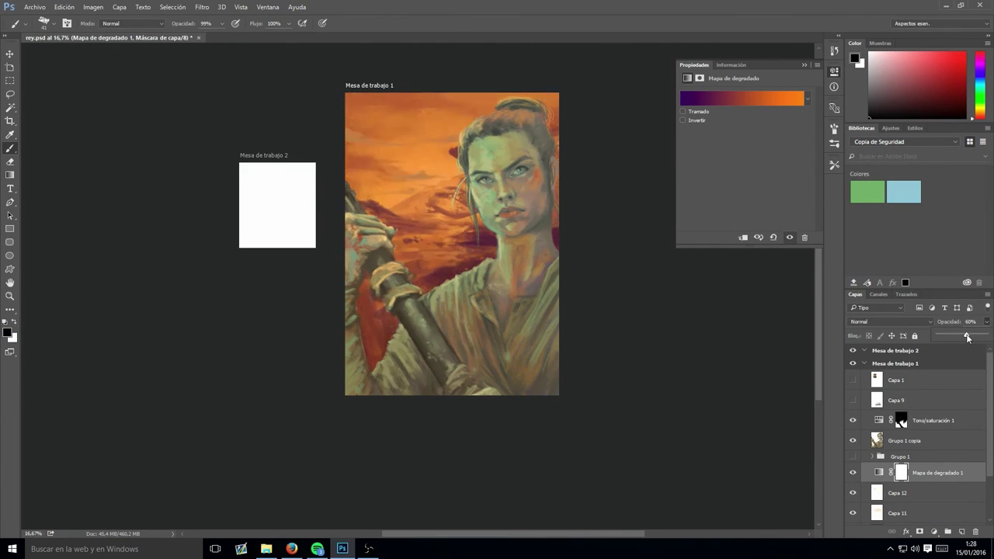
- Add Brightness/Contrast (30/45), invert its mask and paint it onto the face at 44%
left_click(933, 533)
mouse_move(745, 137)
left_mouse_down()
mouse_move(773, 142)
mouse_move(758, 119)
left_mouse_up()
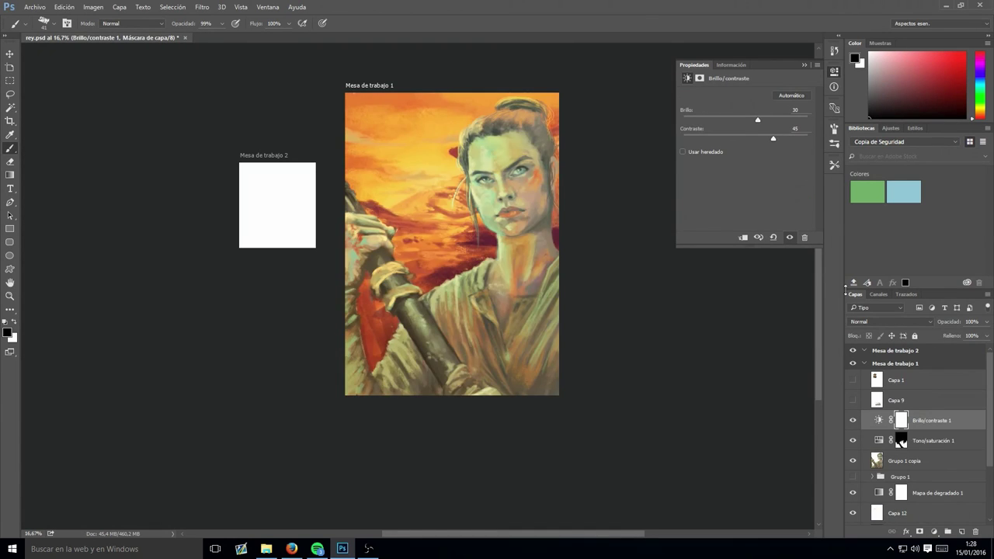
key("ctrl+i")
key("4")
key("4")
mouse_move(489, 167)
left_mouse_down()
mouse_move(525, 155)
mouse_move(533, 191)
left_mouse_up()
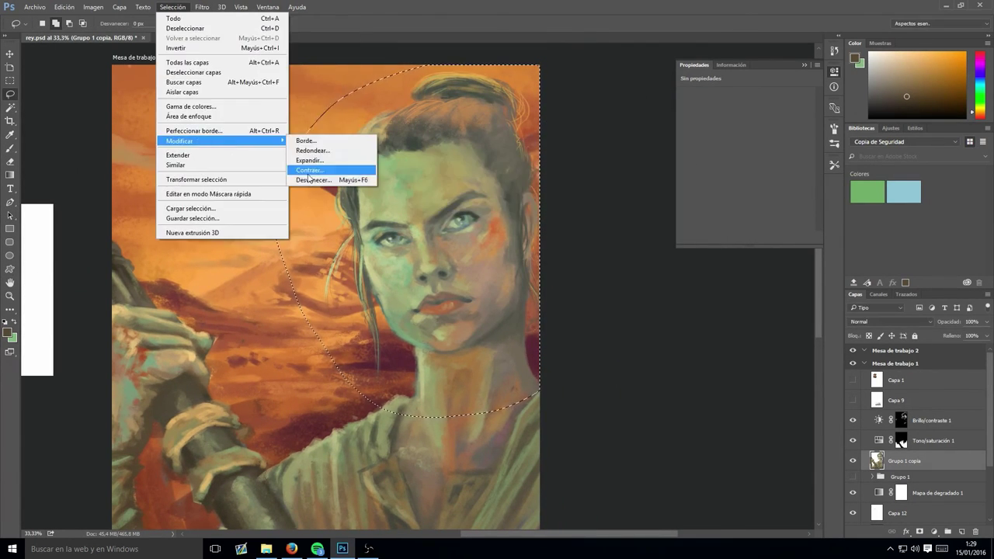
- Sharpen the face selection with Unsharp Mask and deselect
left_click(310, 178)
left_click(571, 184)
left_click(202, 7)
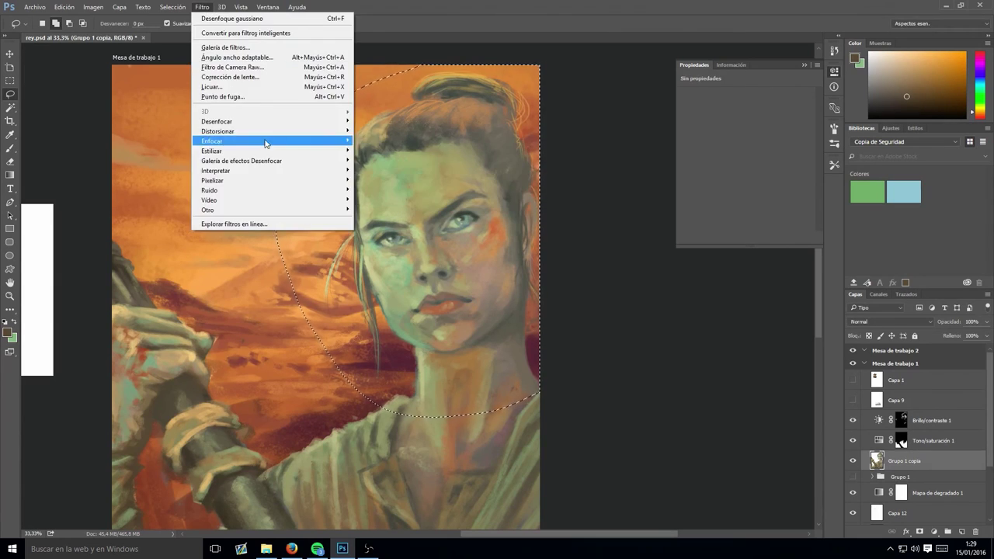
left_click(685, 140)
key("ctrl+d")
key("ctrl+minus")
key("ctrl+minus")
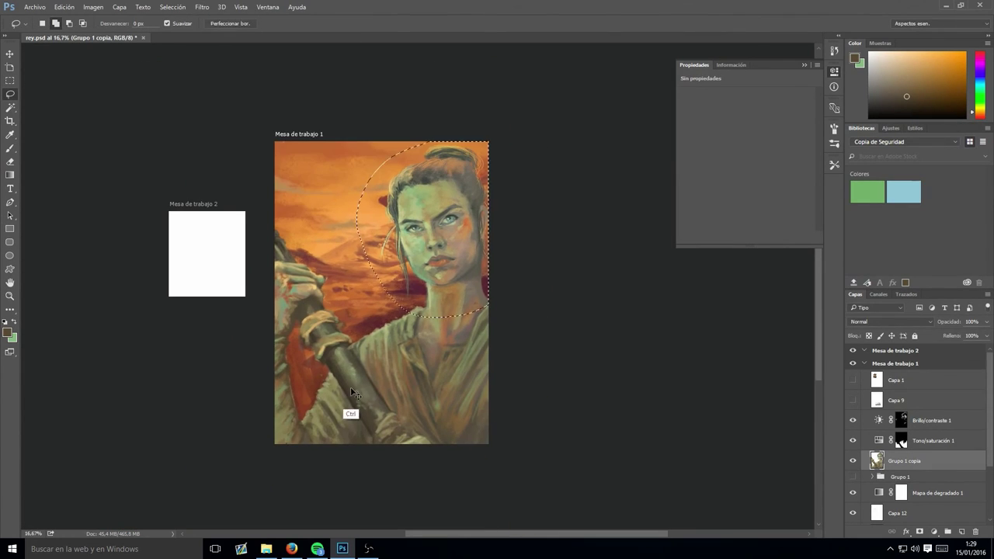
- Create Capa 16 above Brillo/contraste 1 in Color mode and brush a faint teal tint
key("ctrl+shift+alt+n")
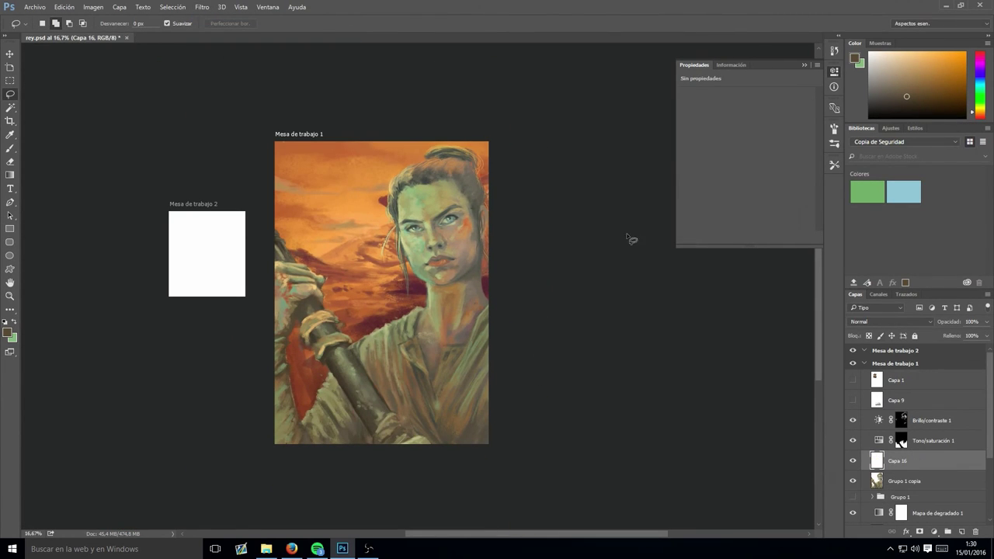
key("b")
left_click_drag(942, 428, 932, 420)
left_click(892, 322)
left_click(878, 515)
left_click(434, 246, "alt")
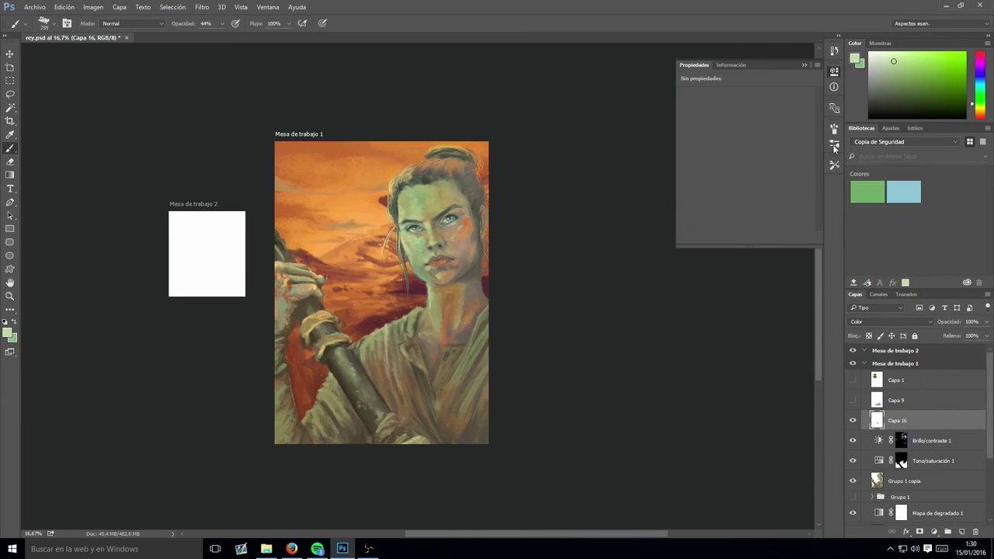
left_click_drag(407, 342, 399, 337)
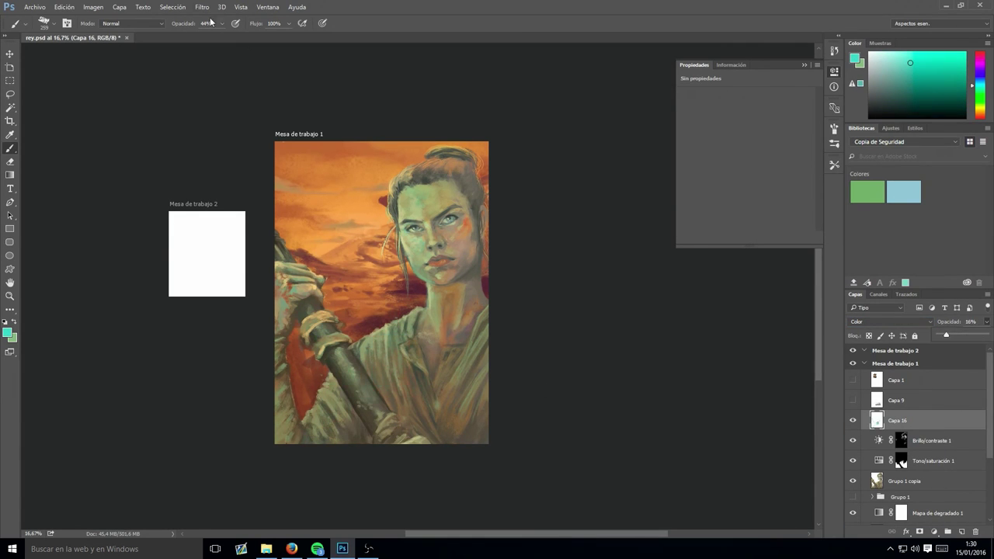
- Sketch orange signature strokes on a new layer in the top-left sky, then undo them
key("ctrl+plus")
left_click(366, 259, "alt")
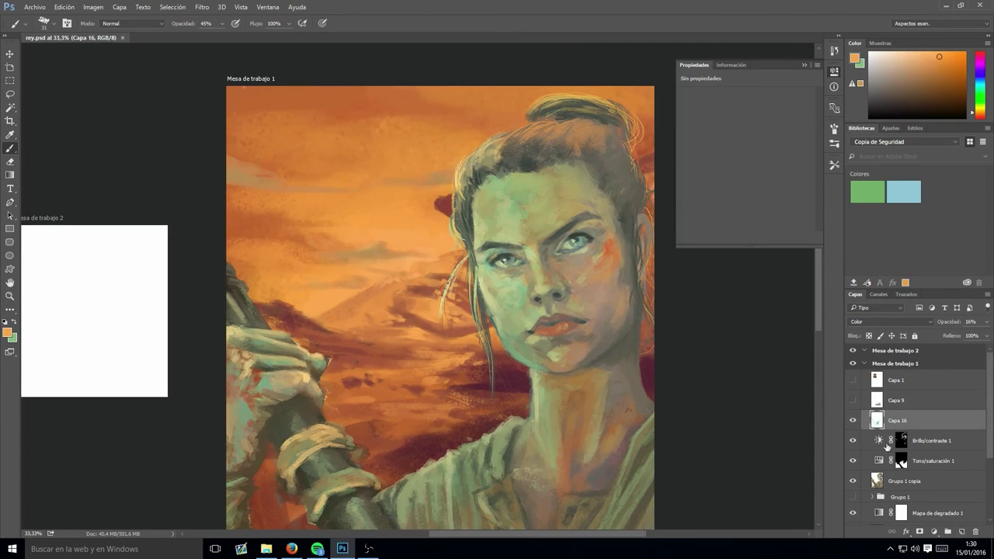
left_click(962, 531)
key("0")
left_click_drag(296, 122, 296, 190)
left_click_drag(324, 122, 344, 145)
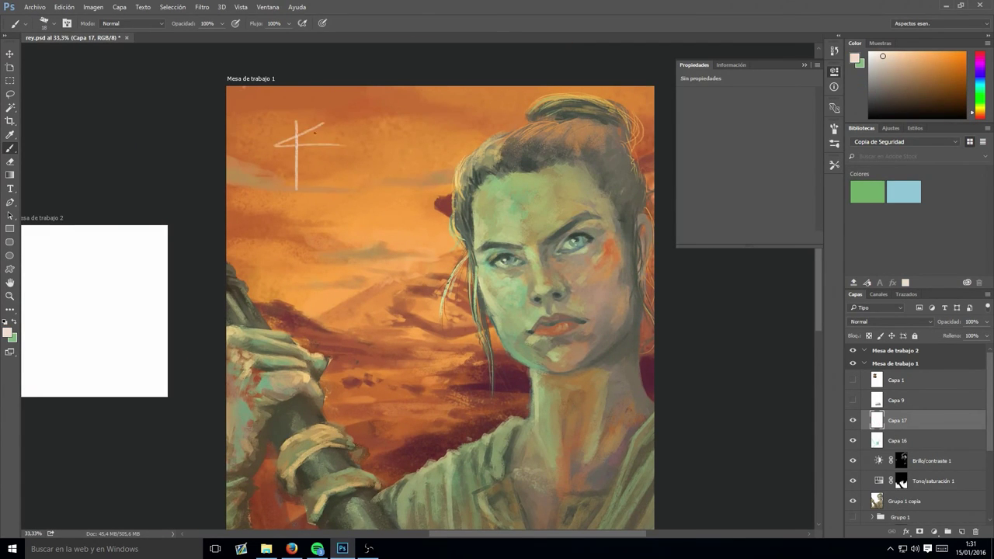
key("ctrl+z")
key("ctrl+minus")
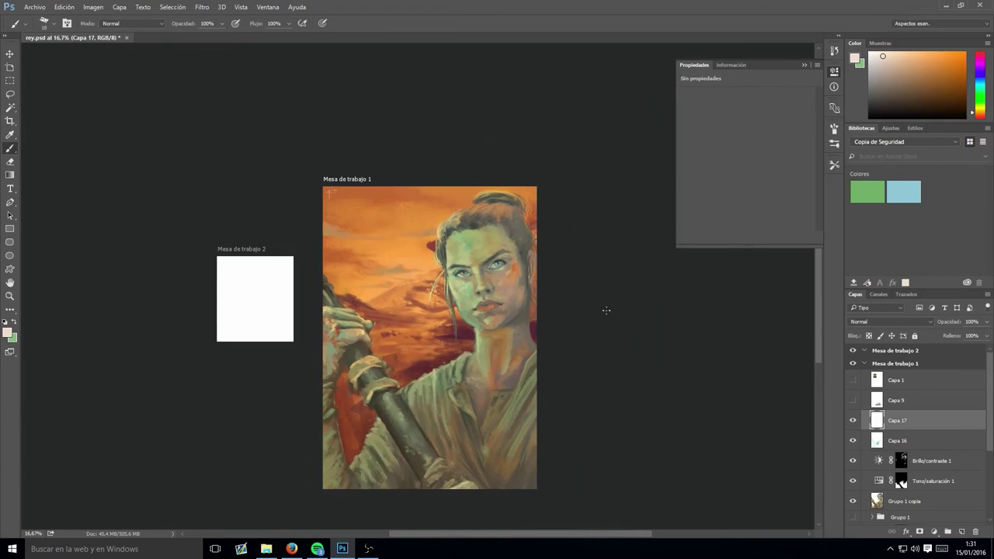
scroll(901, 404, "up", 2)
left_click(893, 451)
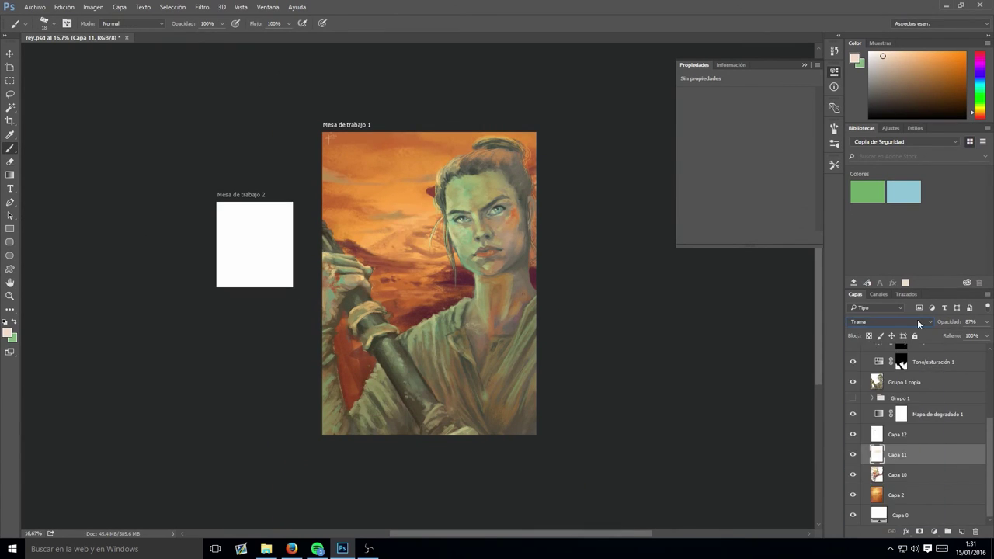
- Set Capa 11 to Trama and add a Curves adjustment with an S-shaped curve
left_click(891, 321)
left_click(890, 393)
left_click(934, 532)
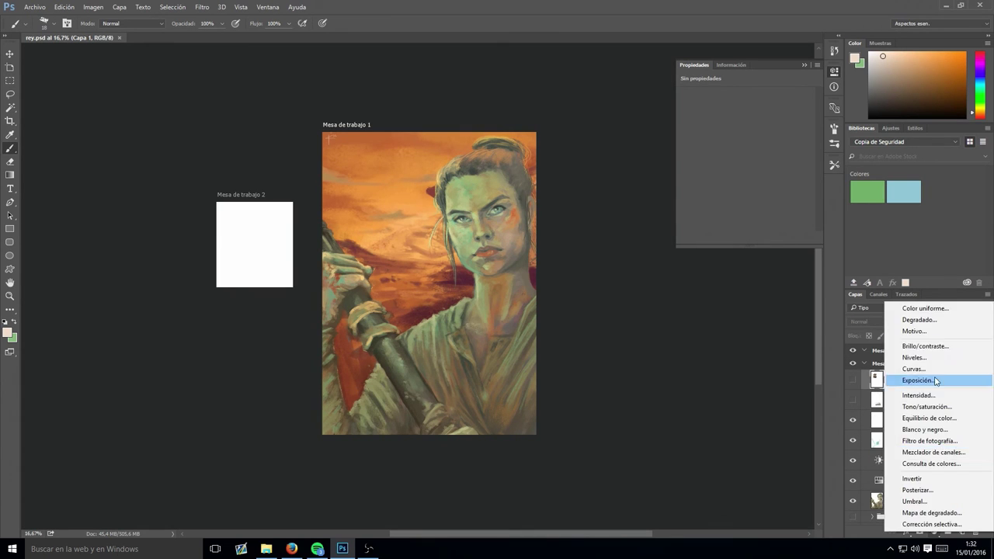
left_click(917, 382)
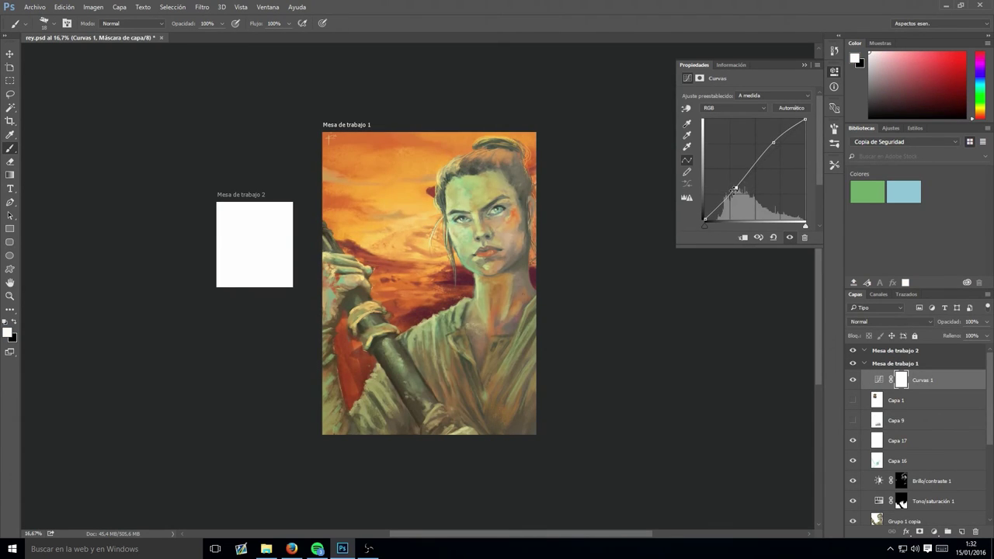
left_click_drag(750, 177, 756, 167)
- Set the Curves layer to Oscurecer blending at 100% opacity
left_click(891, 321)
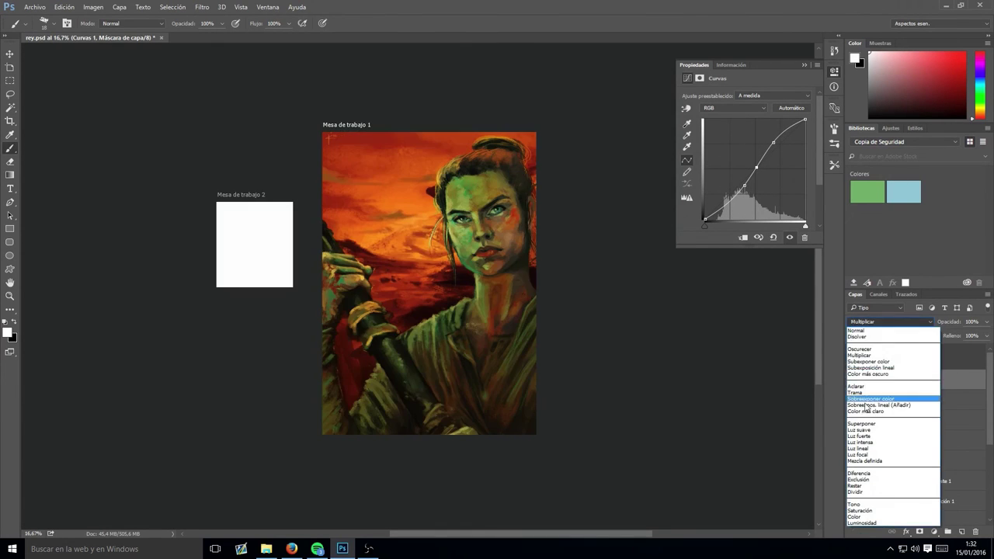
left_click(861, 429)
left_click_drag(986, 322, 987, 335)
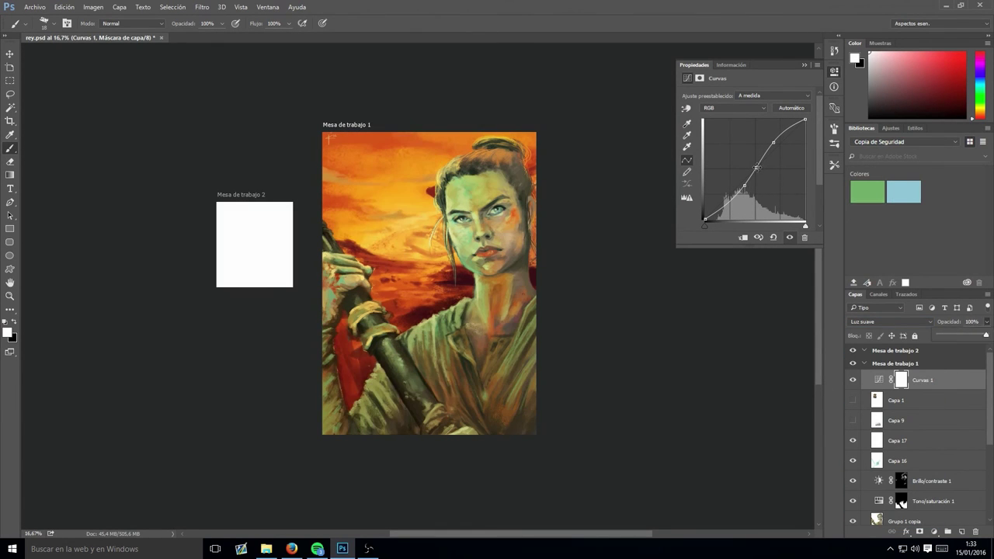
left_click(891, 321)
left_click(870, 342)
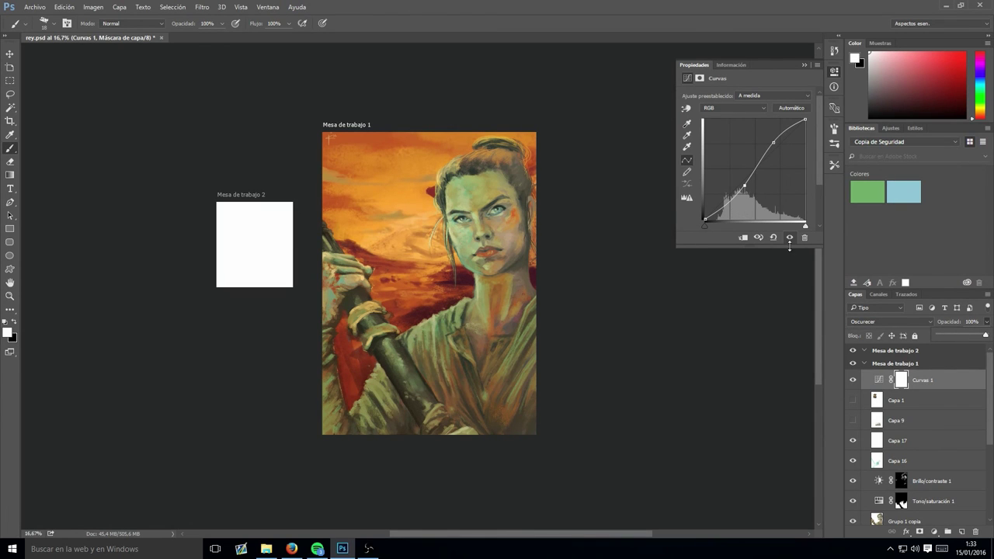
scroll(945, 441, "down", 3)
left_click(945, 441)
- Sample warm yellow and light orange colours from the painting with Capa 11 selected
scroll(471, 291, "up", 3)
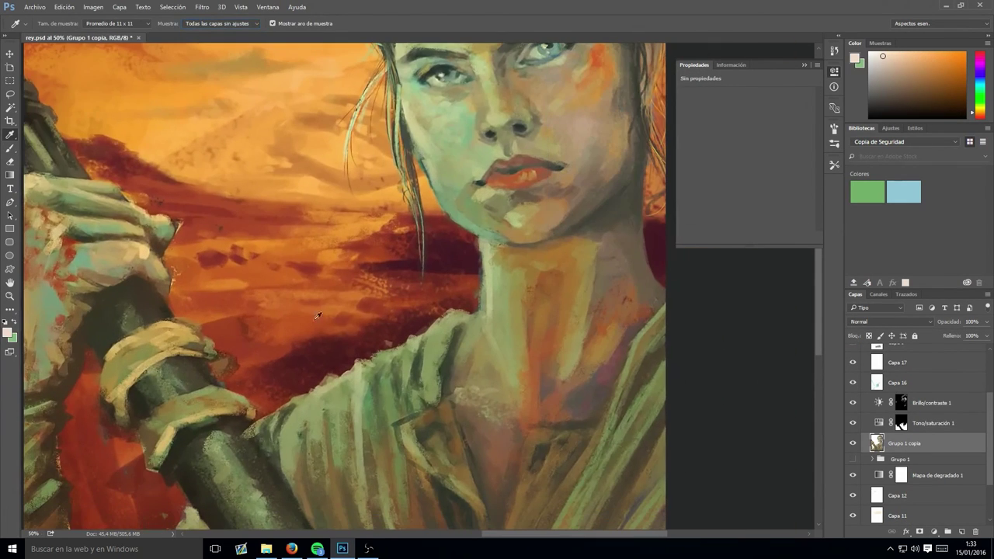
scroll(597, 239, "down", 3)
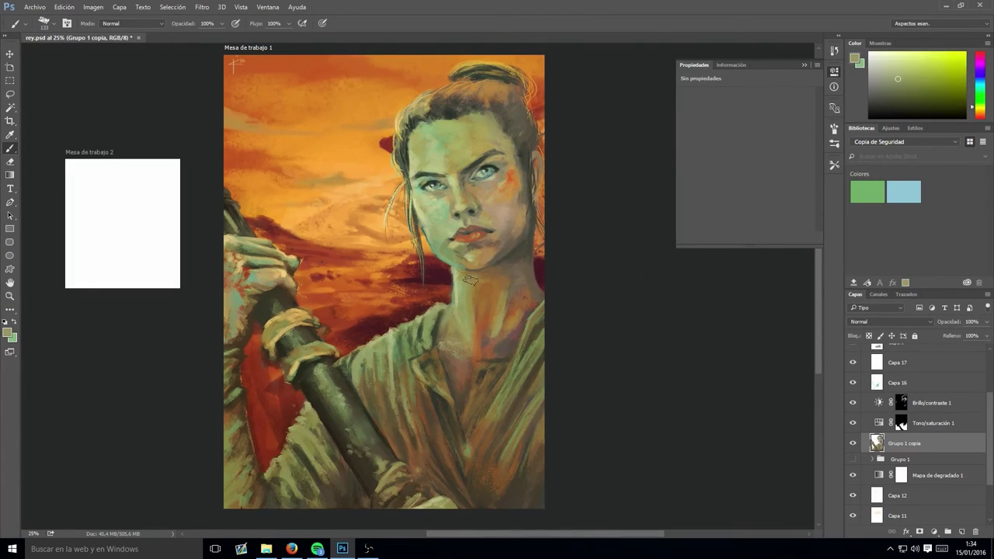
left_click(392, 241, "alt")
left_click(295, 274, "alt")
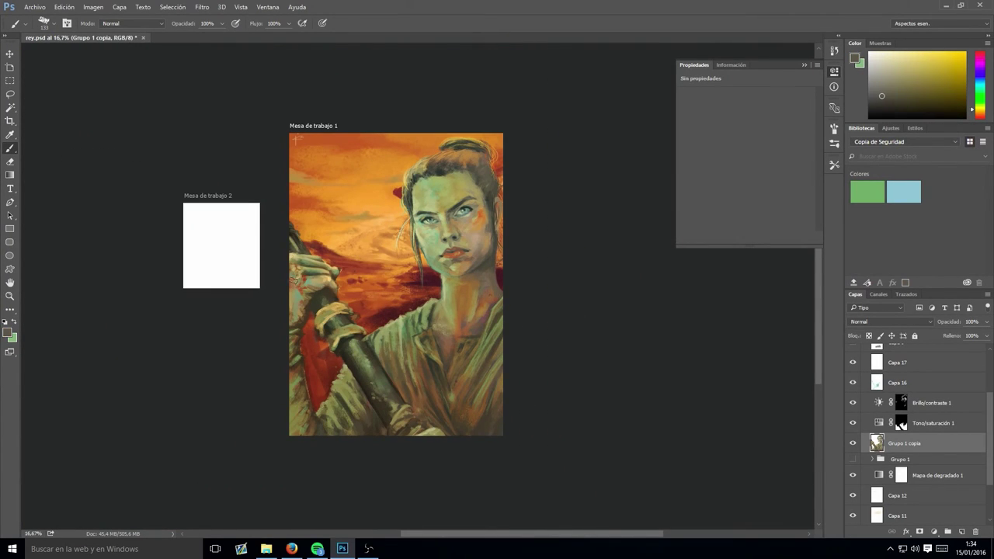
scroll(901, 419, "down", 3)
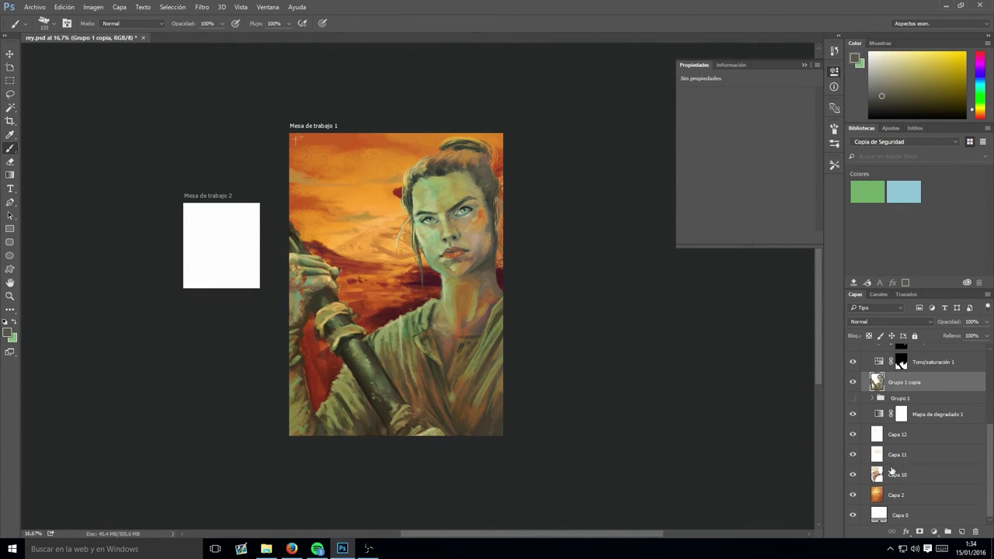
left_click(897, 455)
left_click(405, 190, "alt")
- Set Capa 11 to Trama blend mode and move to Capa 2 with the brush
left_click(893, 321)
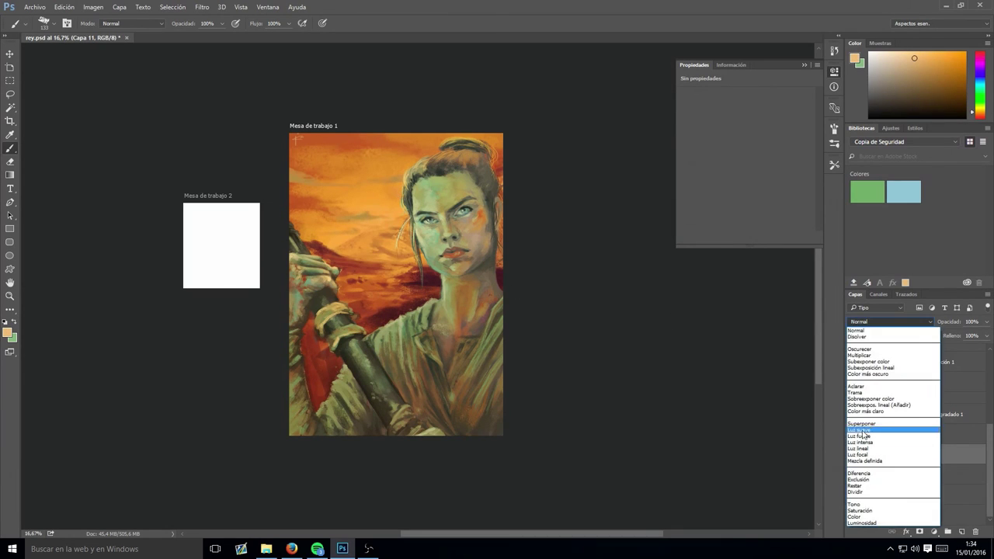
left_click(885, 399)
key("e")
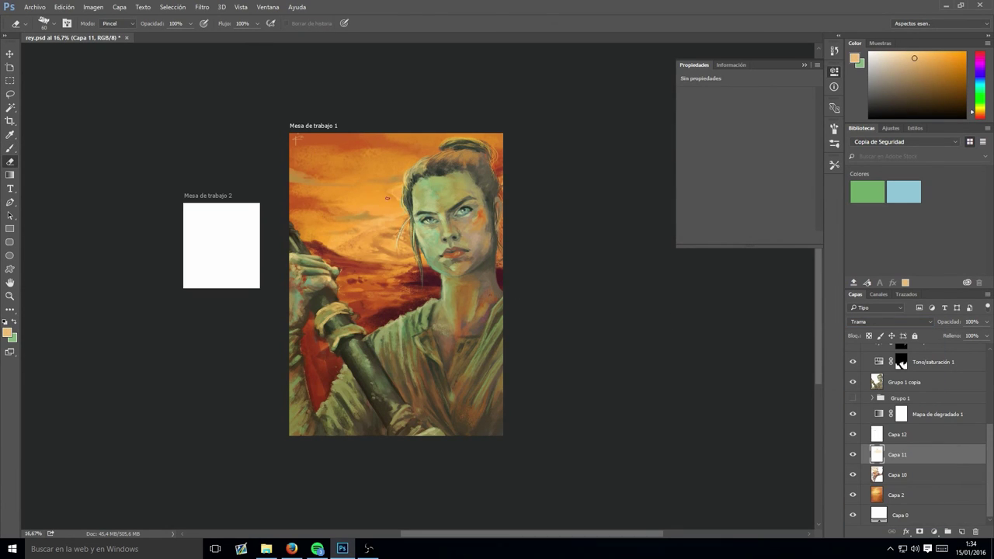
key("b")
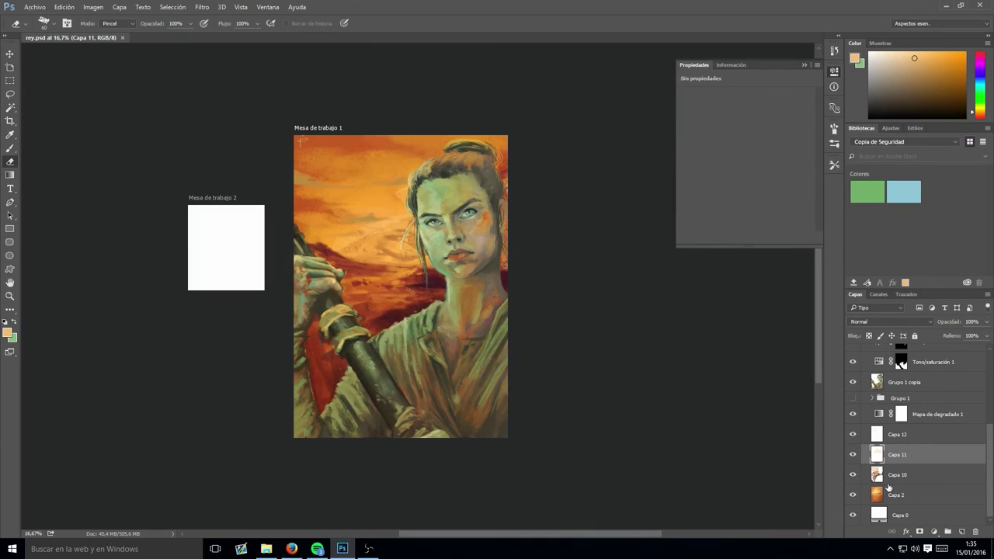
left_click(344, 168, "ctrl")
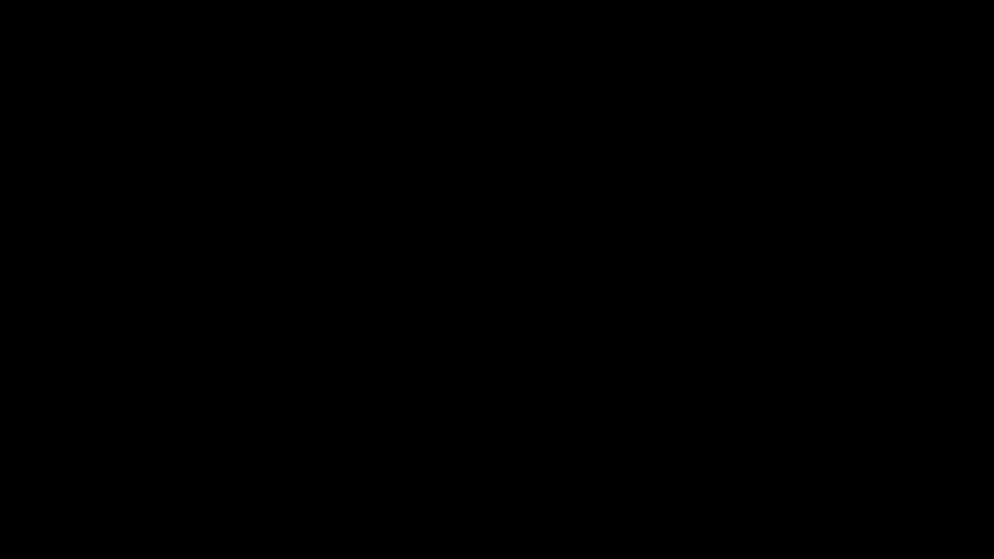